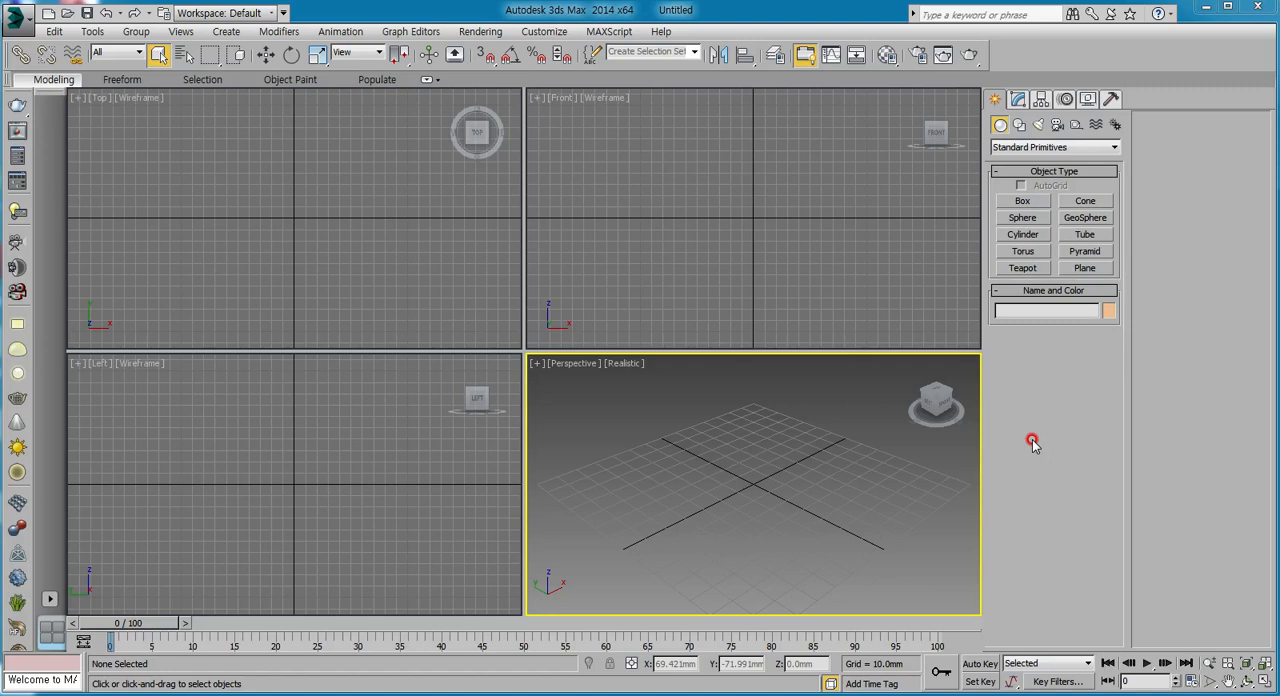
Draw a plane primitive in the Top view, roughly centred on the origin.
{"action": "left_click", "coordinate": [1084, 269]}
{"action": "left_click_drag", "start_coordinate": [222, 160], "coordinate": [368, 283]}
{"action": "right_click", "coordinate": [403, 271]}
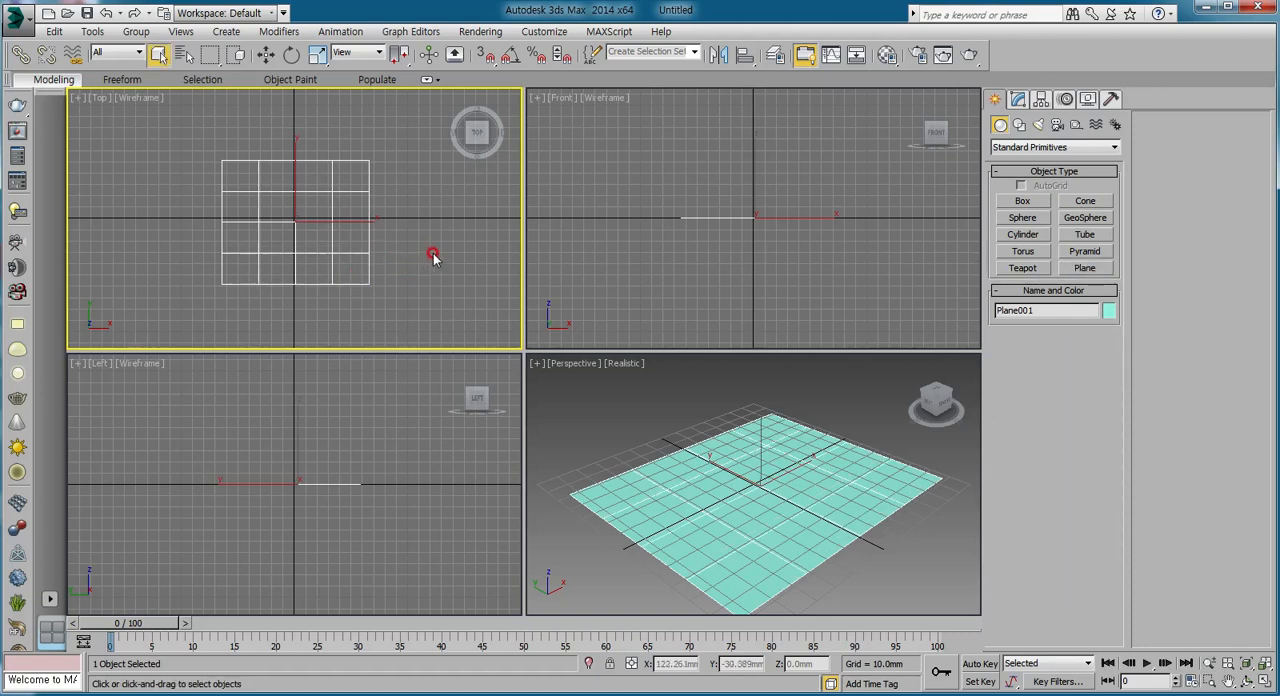
{"action": "middle_click_drag", "start_coordinate": [297, 224], "coordinate": [293, 218]}
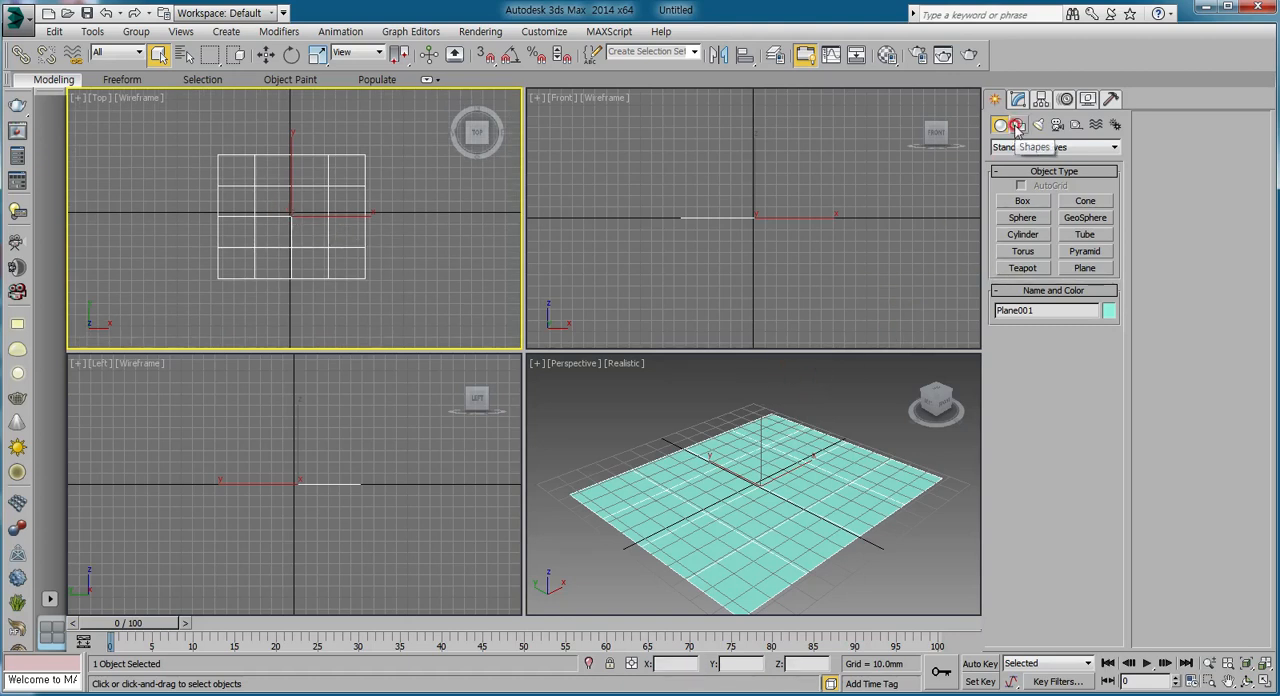
Scale the plane up on X and Y in the Top view to over three times its drawn size.
{"action": "right_click", "coordinate": [293, 207]}
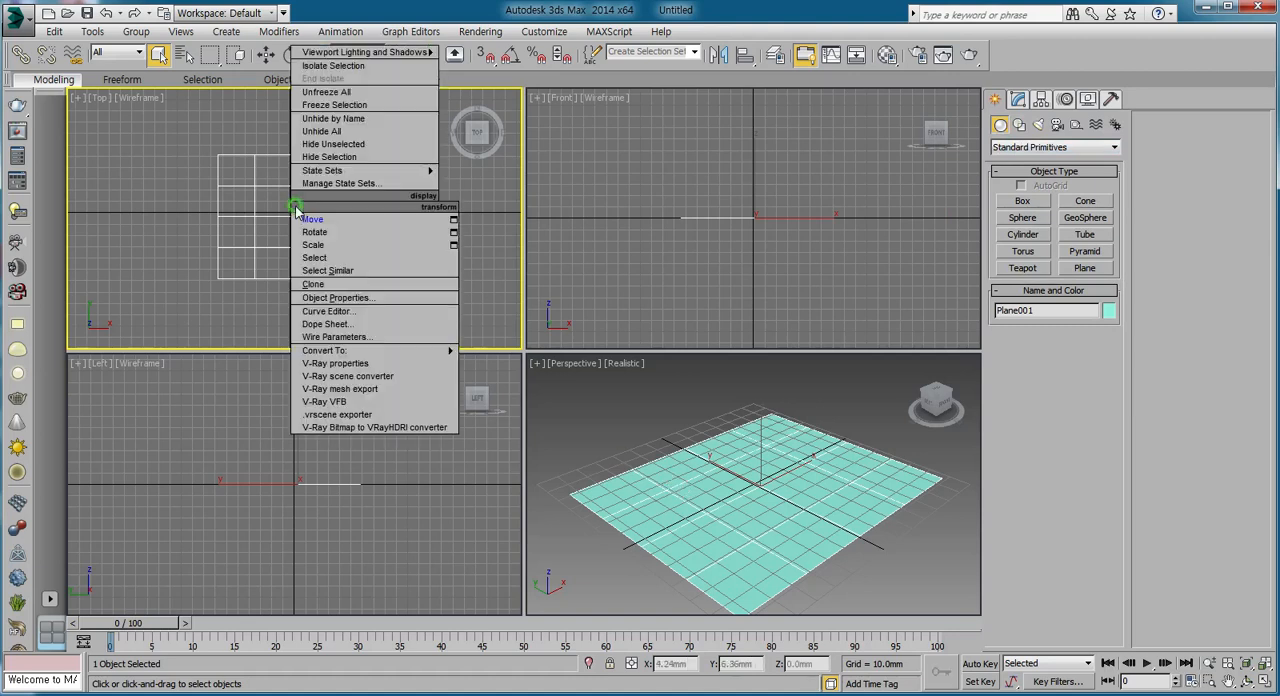
{"action": "left_click", "coordinate": [313, 245]}
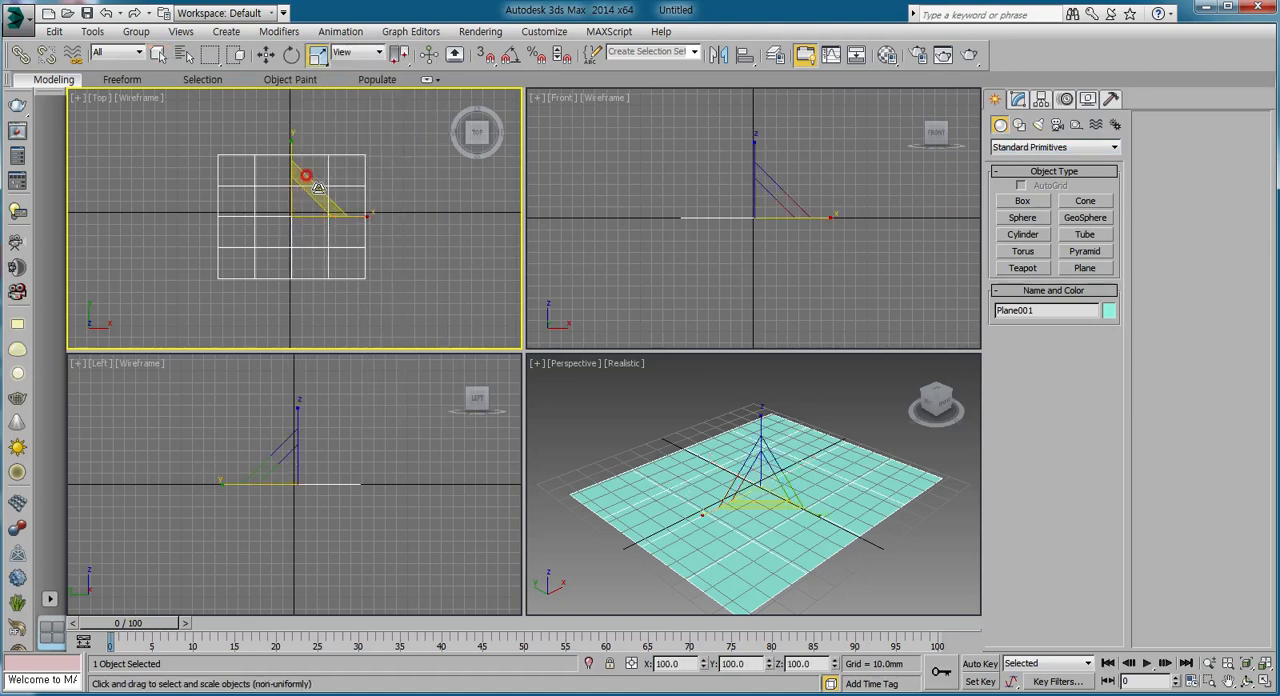
{"action": "left_click_drag", "start_coordinate": [318, 188], "coordinate": [510, 99]}
{"action": "right_click", "coordinate": [509, 100]}
{"action": "right_click", "coordinate": [300, 258]}
{"action": "left_click", "coordinate": [345, 272]}
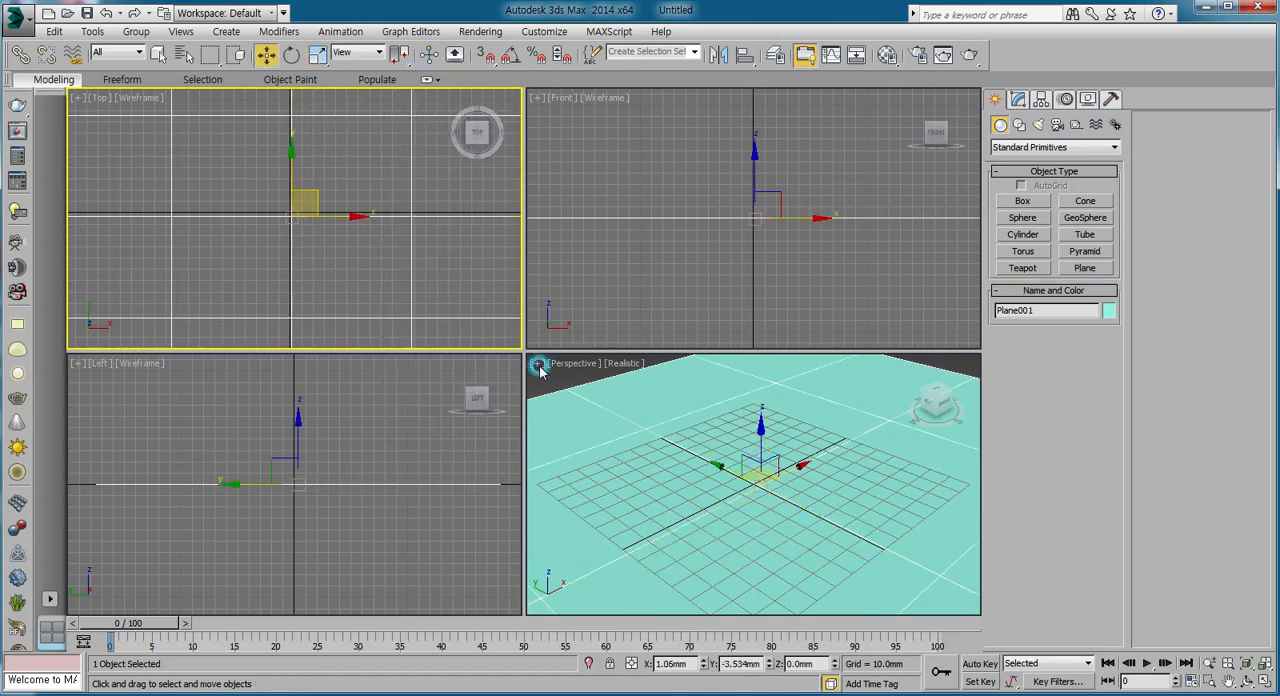
Test-render the Perspective view twice with the current renderer, closing the rendered frame each time.
{"action": "right_click", "coordinate": [693, 432]}
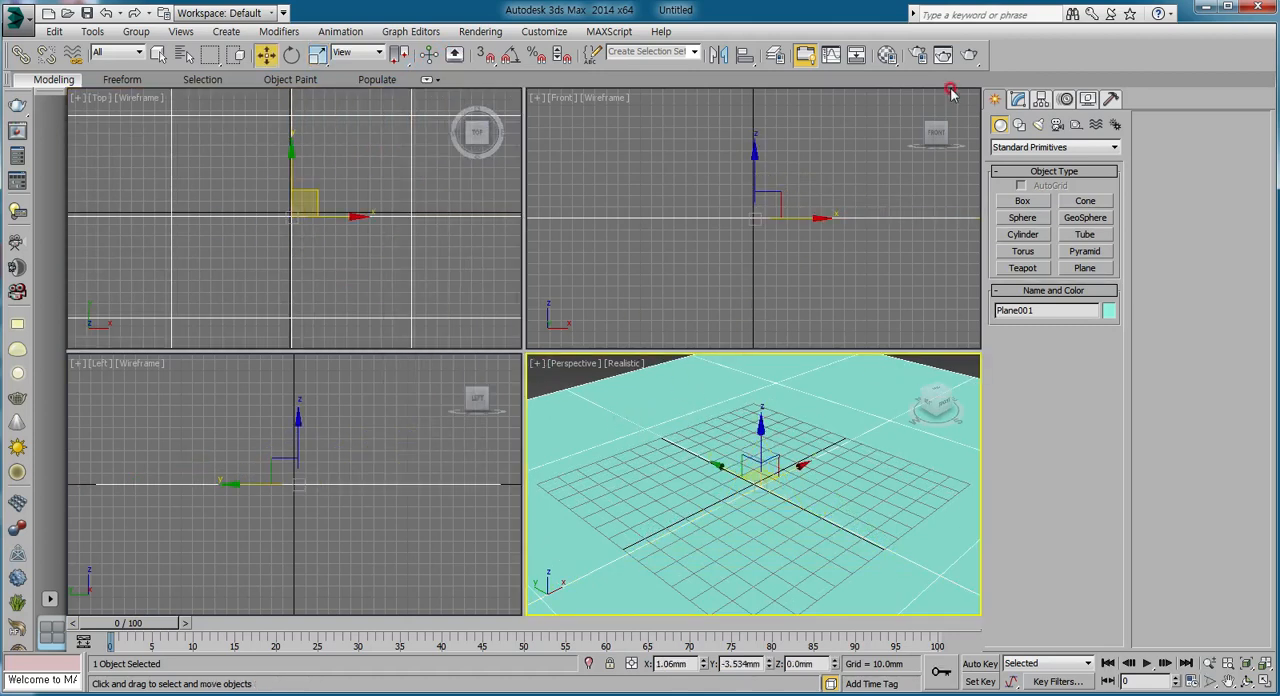
{"action": "left_click", "coordinate": [971, 56]}
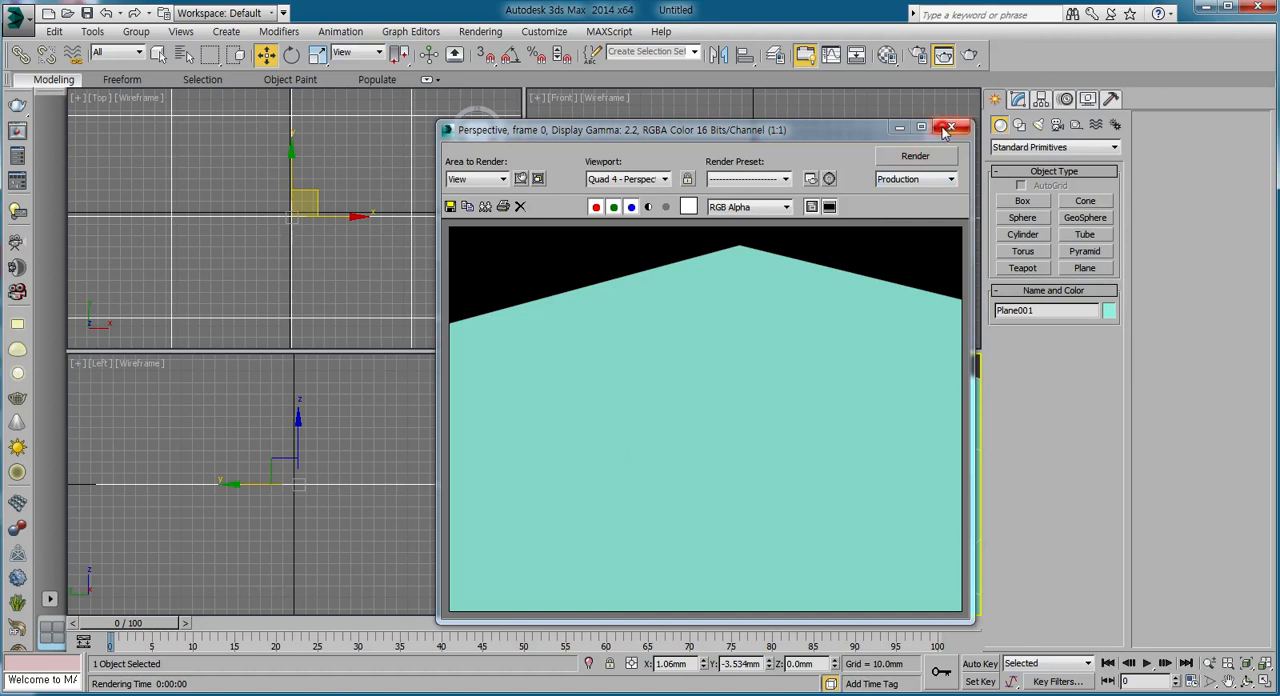
{"action": "left_click", "coordinate": [950, 128]}
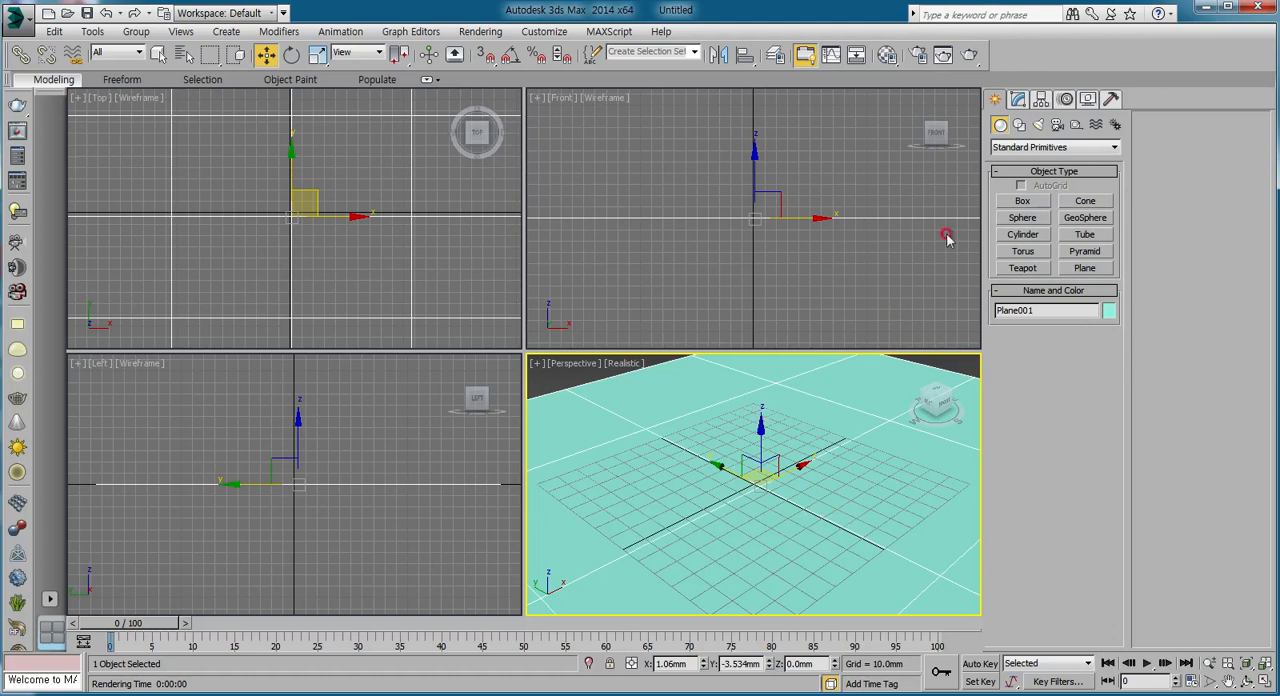
{"action": "left_click", "coordinate": [968, 50]}
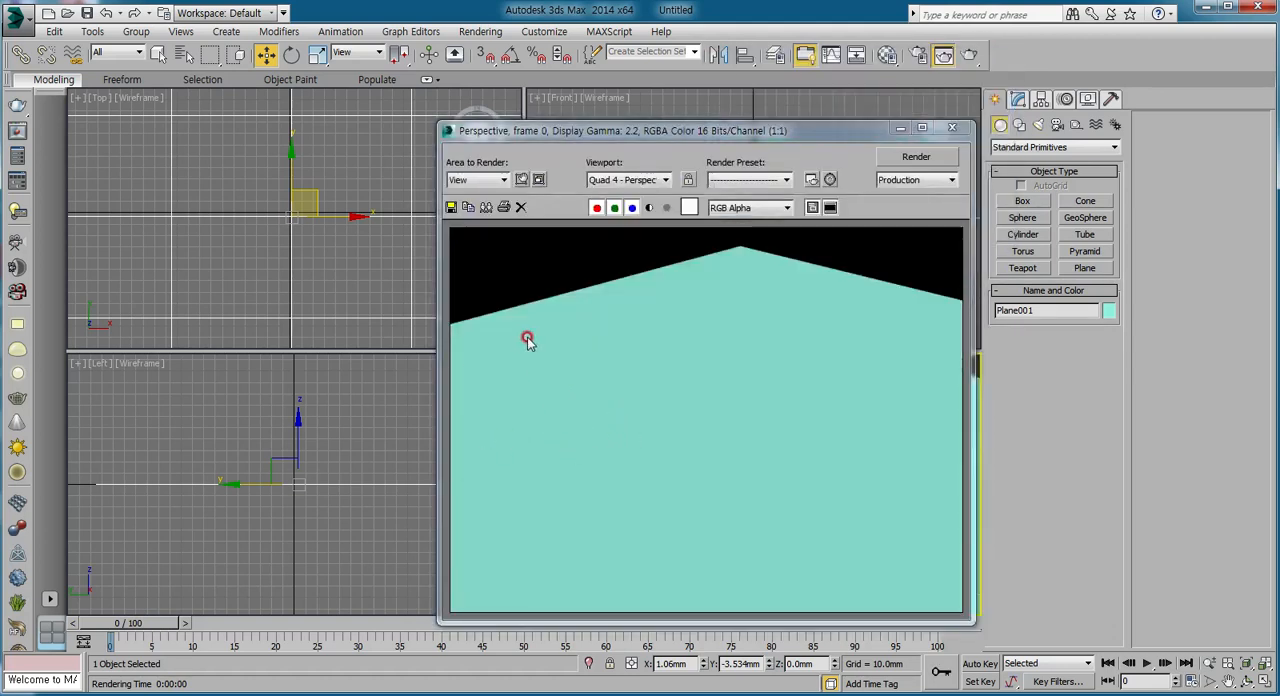
{"action": "left_click", "coordinate": [951, 128]}
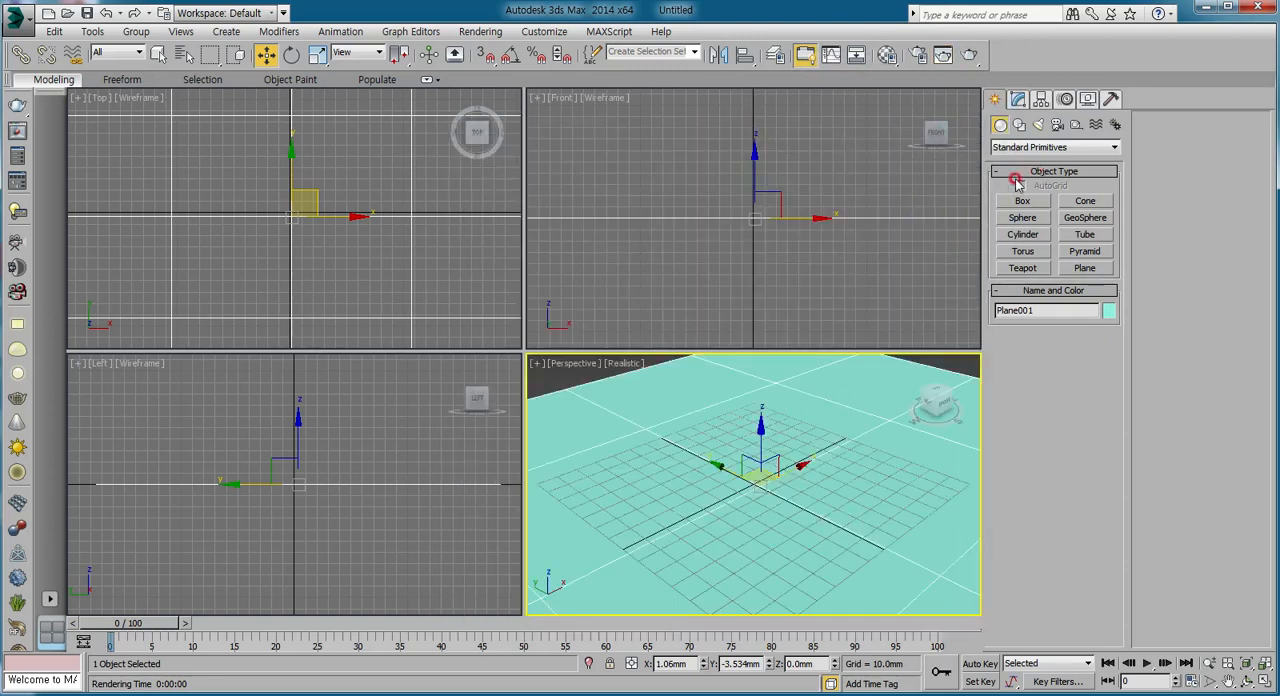
Draw a plane-type VRayLight standing on the floor in the Front view, about 31 mm half-length by 49 mm half-width, near the plane's negative X end.
{"action": "left_click", "coordinate": [1038, 124]}
{"action": "left_click", "coordinate": [1016, 147]}
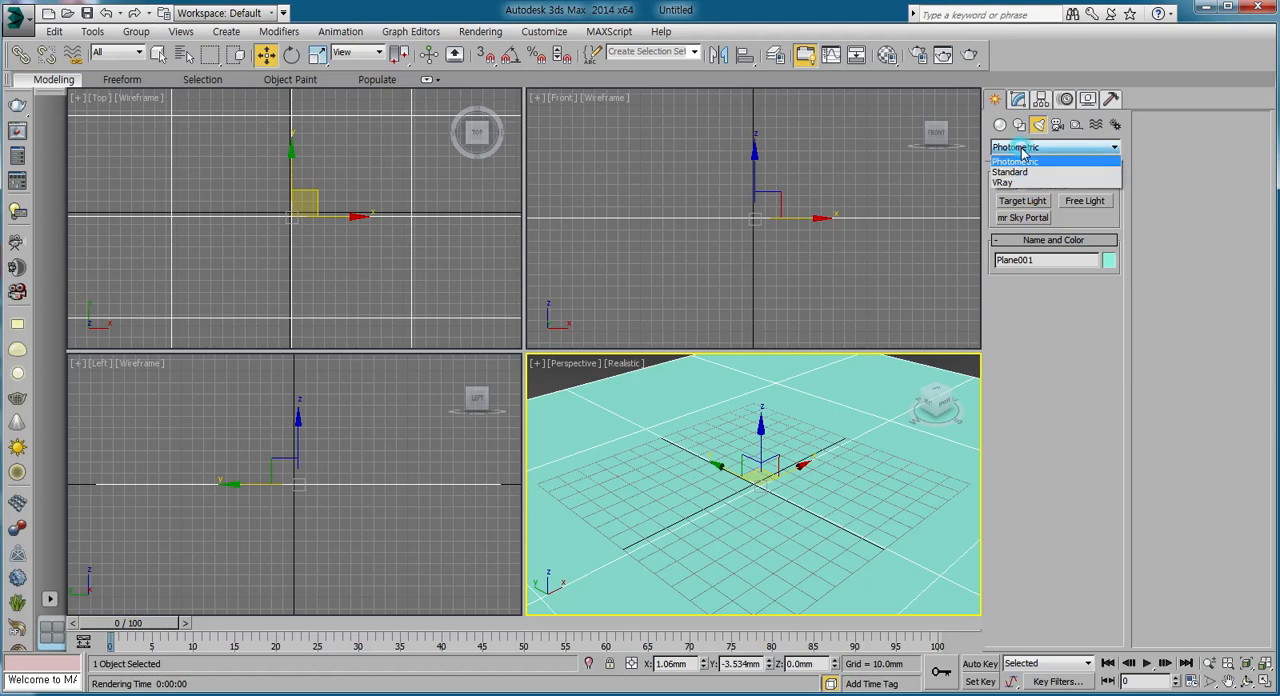
{"action": "left_click", "coordinate": [1012, 174]}
{"action": "left_click", "coordinate": [1014, 147]}
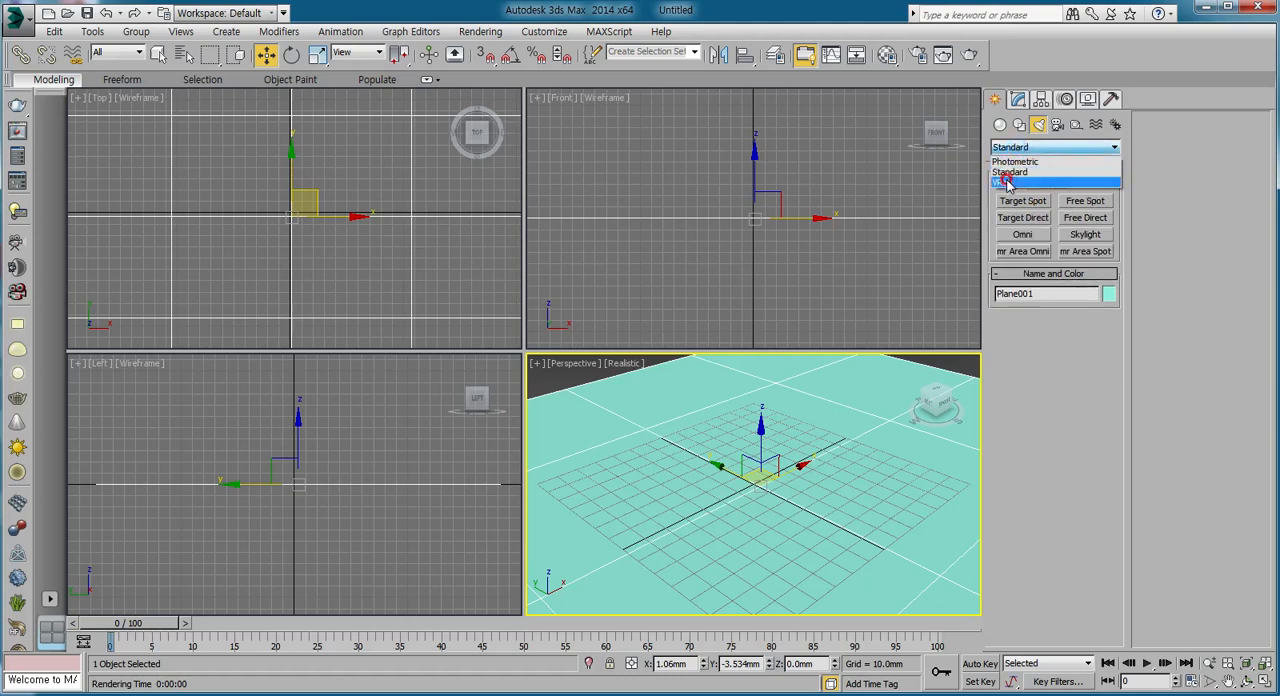
{"action": "left_click", "coordinate": [1006, 182]}
{"action": "left_click", "coordinate": [1020, 196]}
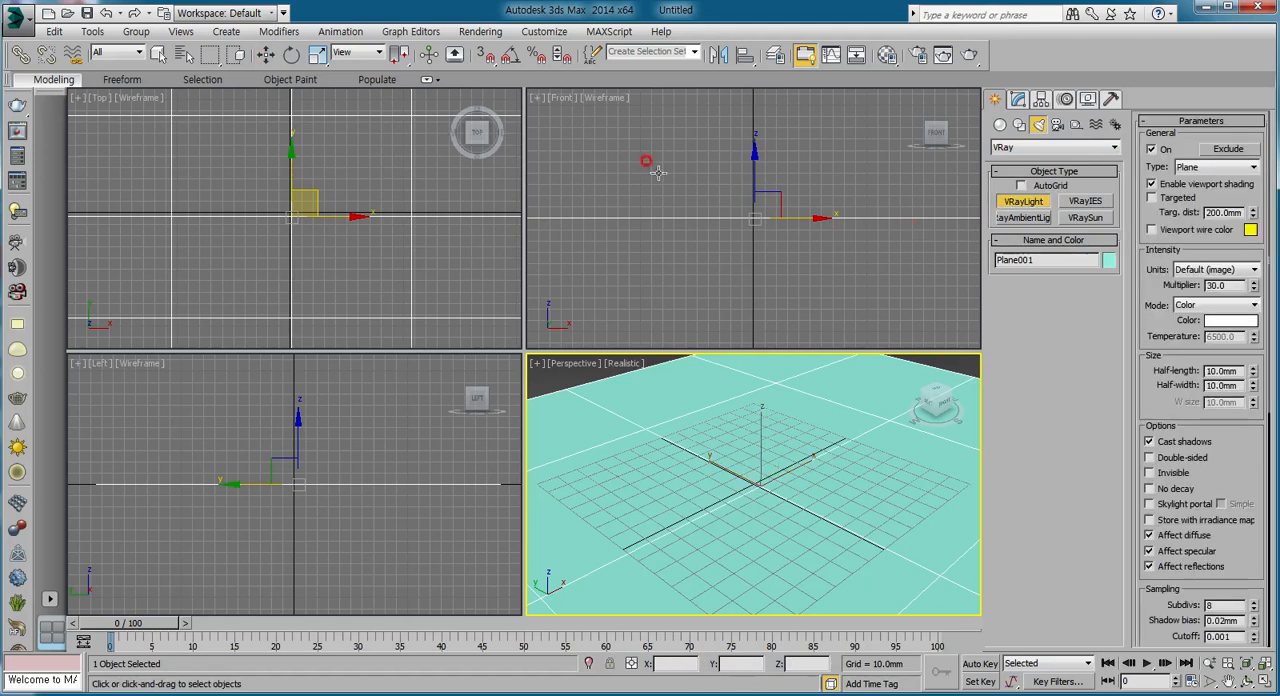
{"action": "left_click", "coordinate": [667, 212]}
{"action": "middle_click_drag", "start_coordinate": [680, 224], "coordinate": [688, 230]}
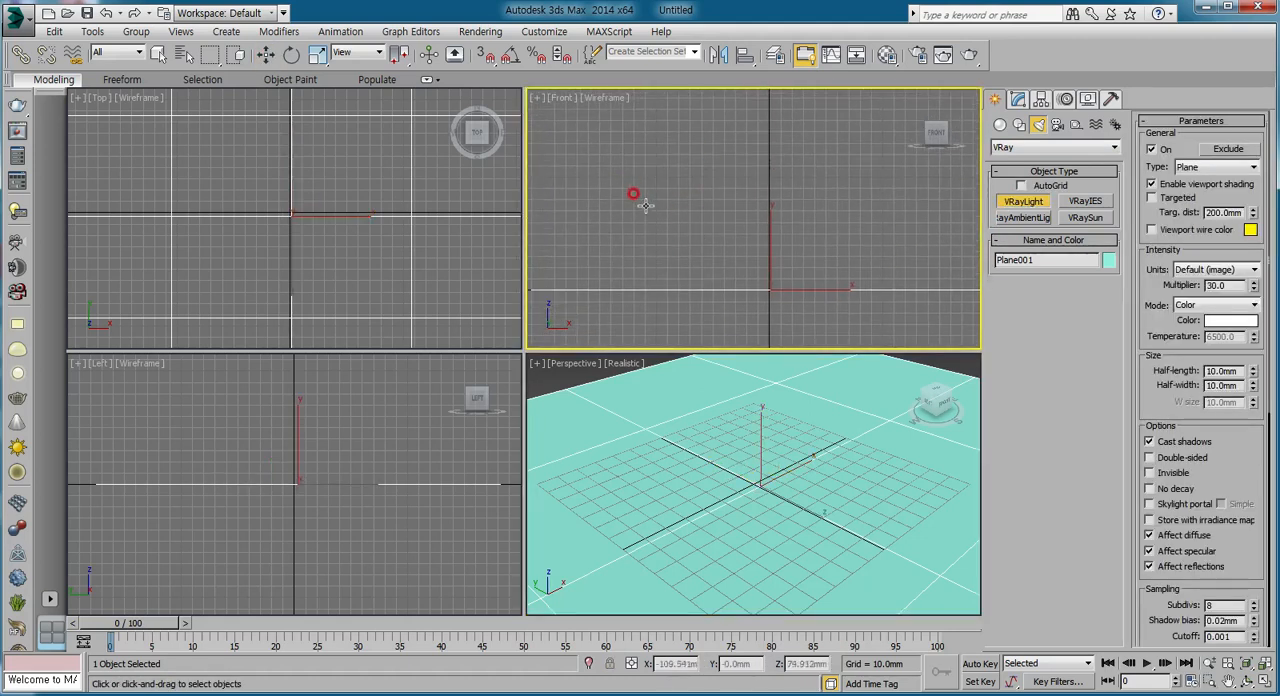
{"action": "left_click_drag", "start_coordinate": [619, 178], "coordinate": [690, 288]}
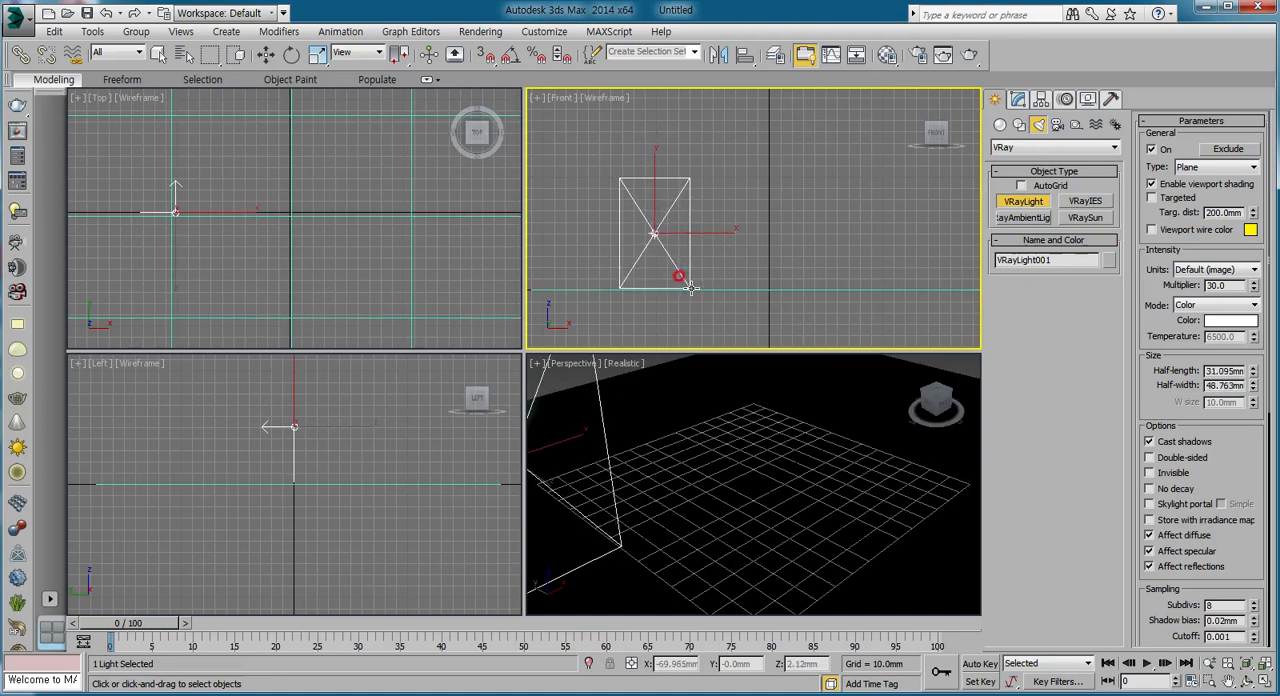
{"action": "right_click", "coordinate": [834, 210]}
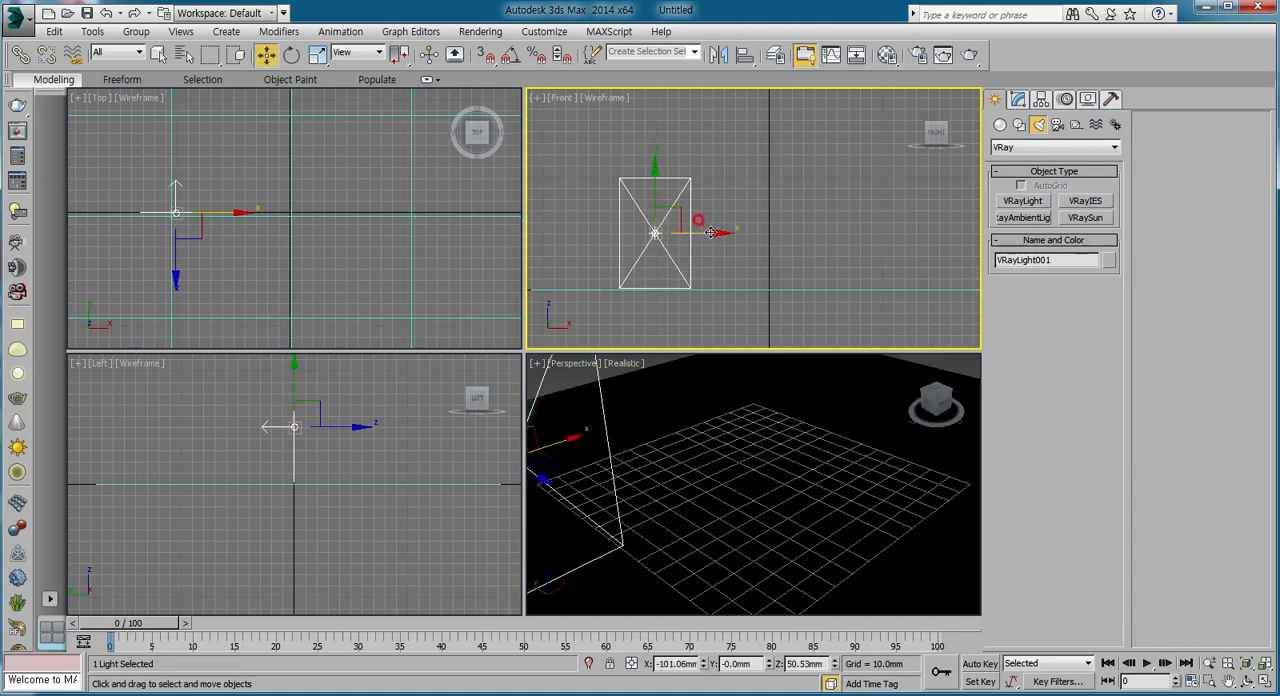
Clone the VRay light along X as two instances spaced about 117 mm apart.
{"action": "scroll", "coordinate": [710, 232], "scroll_direction": "down", "scroll_amount": 3}
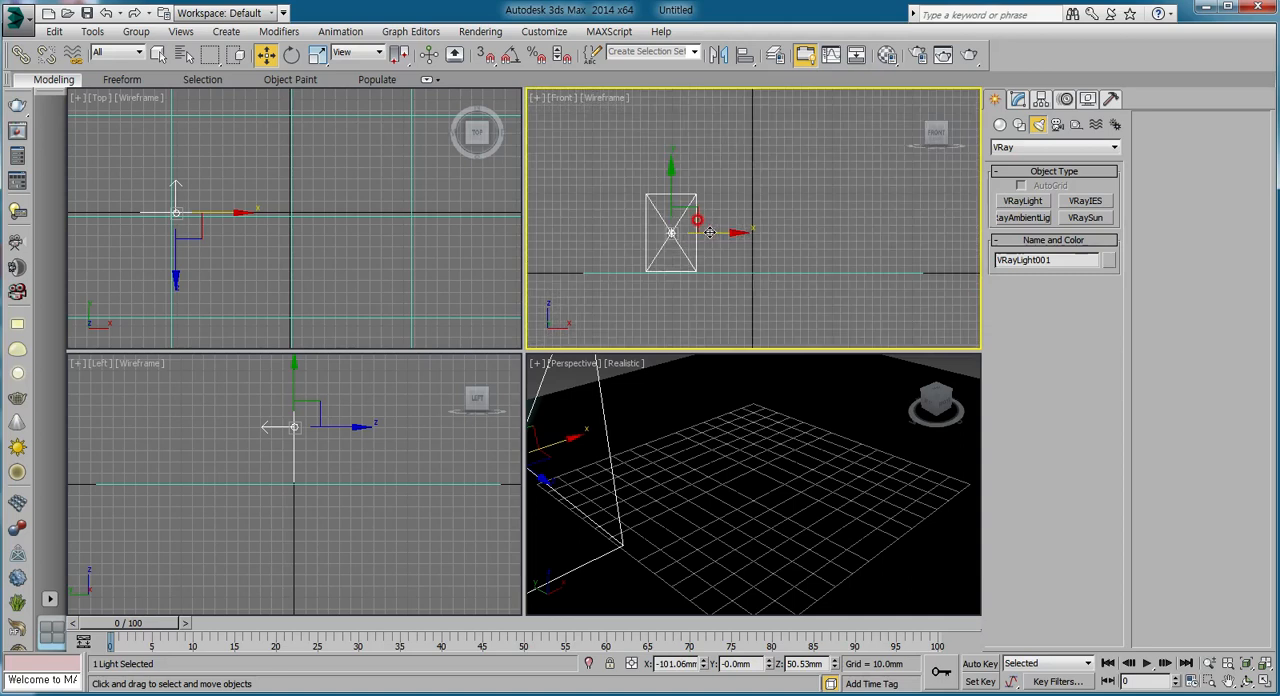
{"action": "left_click_drag", "start_coordinate": [709, 232], "coordinate": [806, 230], "text": "shift"}
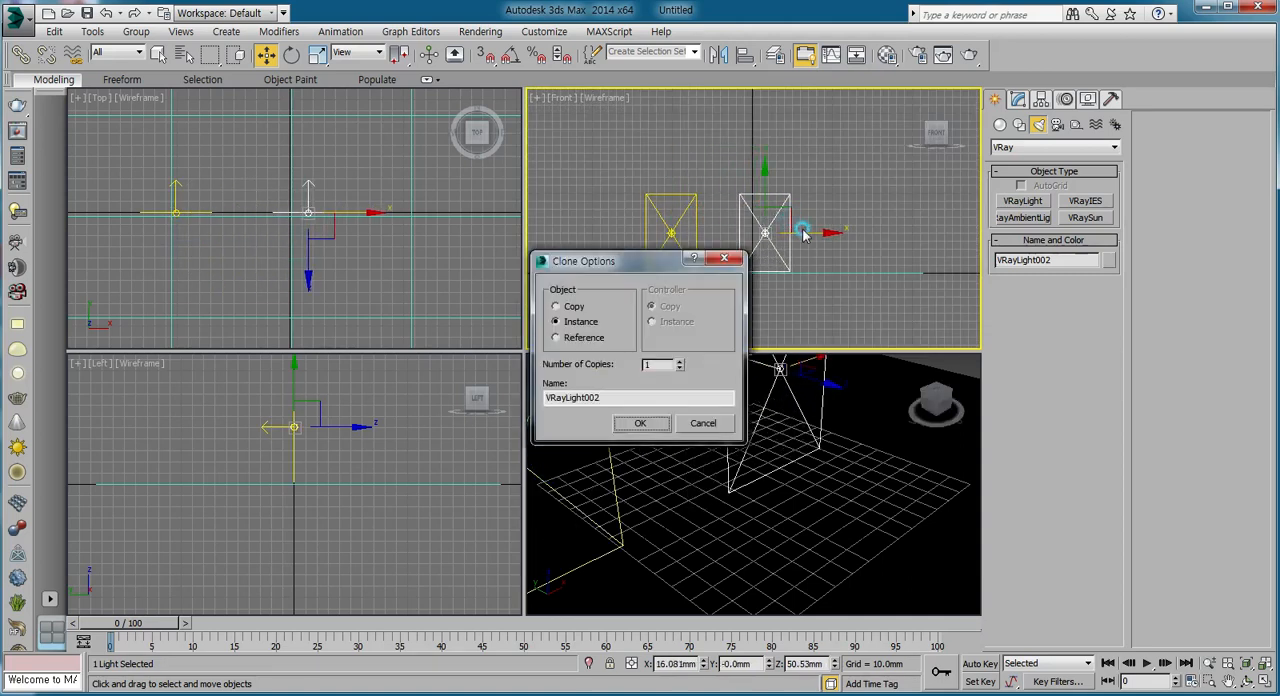
{"action": "left_click", "coordinate": [556, 321]}
{"action": "left_click", "coordinate": [640, 422]}
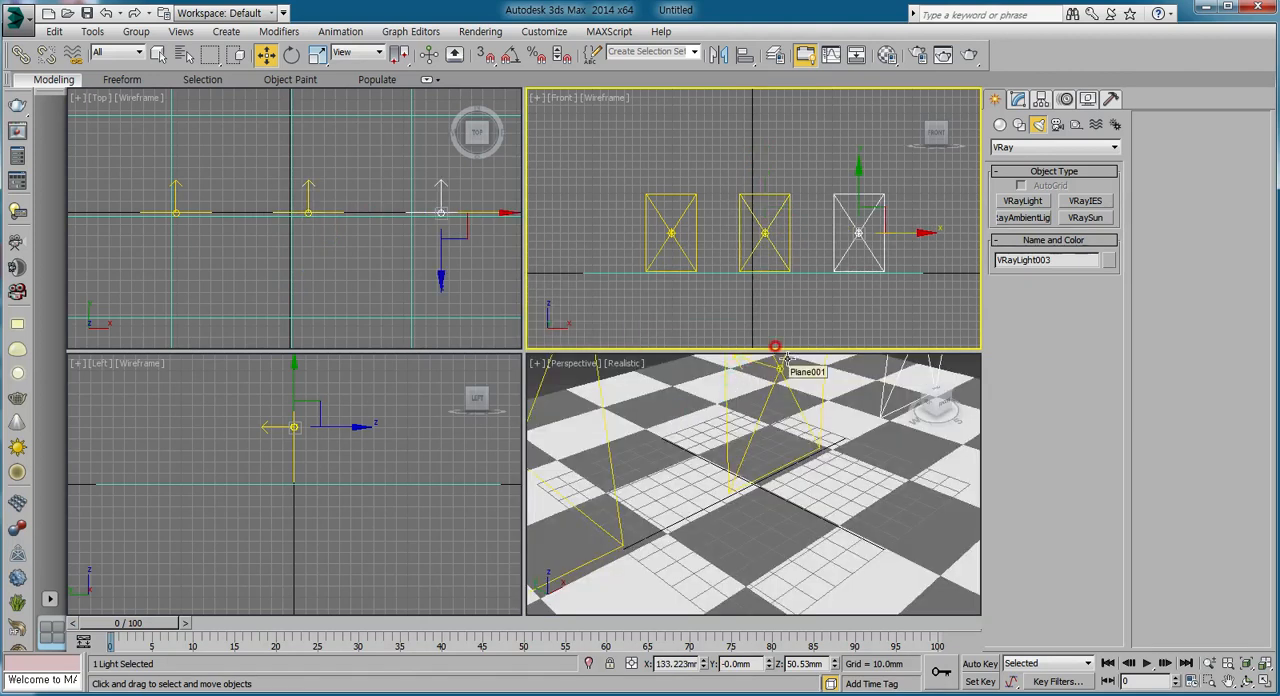
Assign V-Ray Adv 3.00.03 as the production renderer for the scene.
{"action": "right_click", "coordinate": [700, 500]}
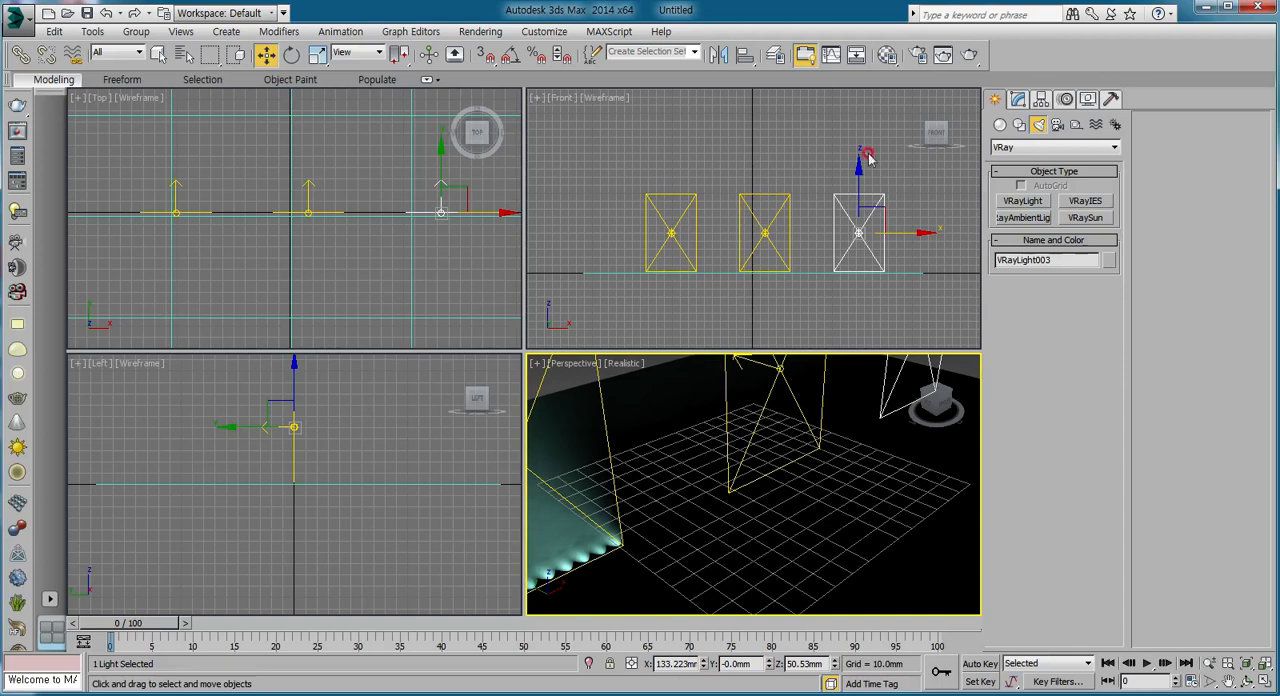
{"action": "left_click", "coordinate": [918, 54]}
{"action": "left_click_drag", "start_coordinate": [175, 105], "coordinate": [233, 103]}
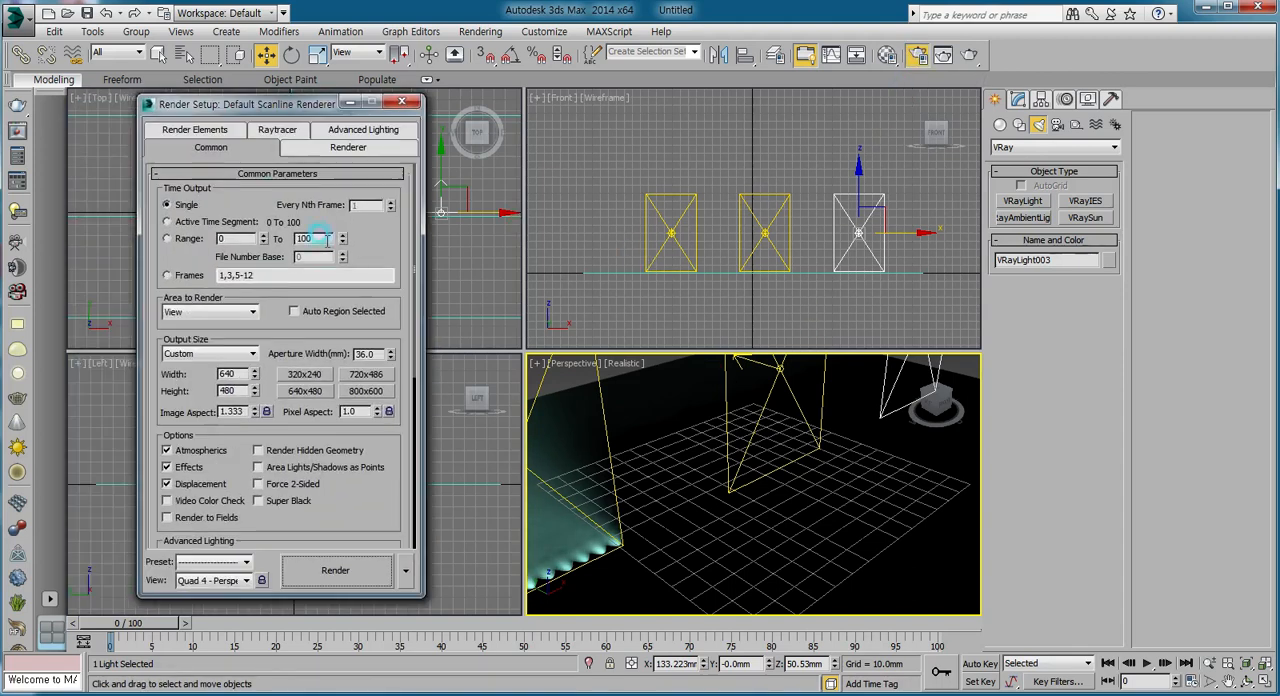
{"action": "left_click_drag", "start_coordinate": [351, 496], "coordinate": [372, 275]}
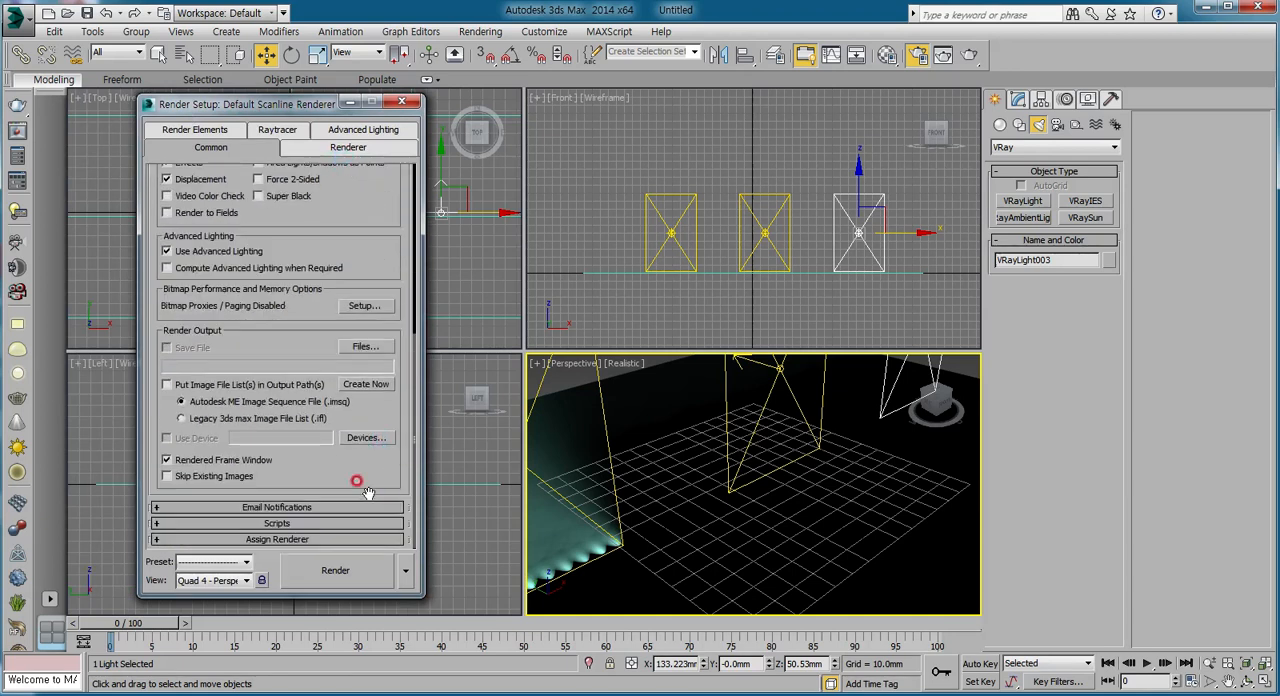
{"action": "left_click", "coordinate": [283, 539]}
{"action": "left_click", "coordinate": [371, 472]}
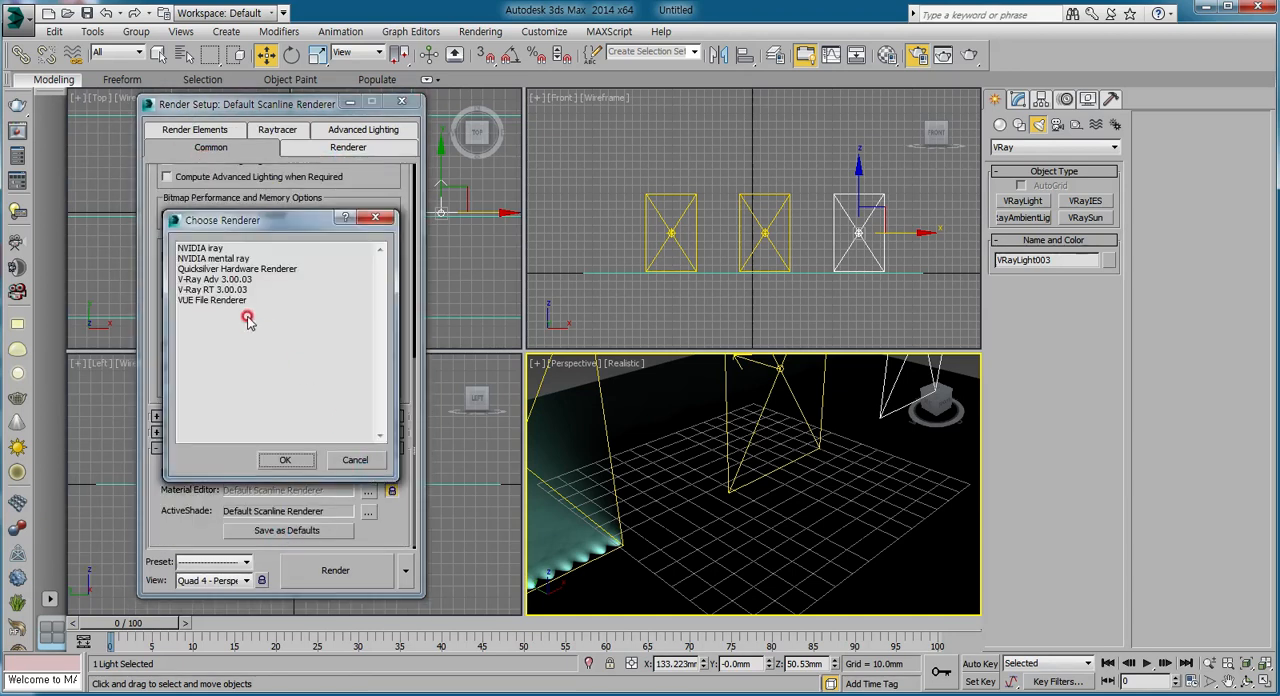
{"action": "double_click", "coordinate": [210, 280]}
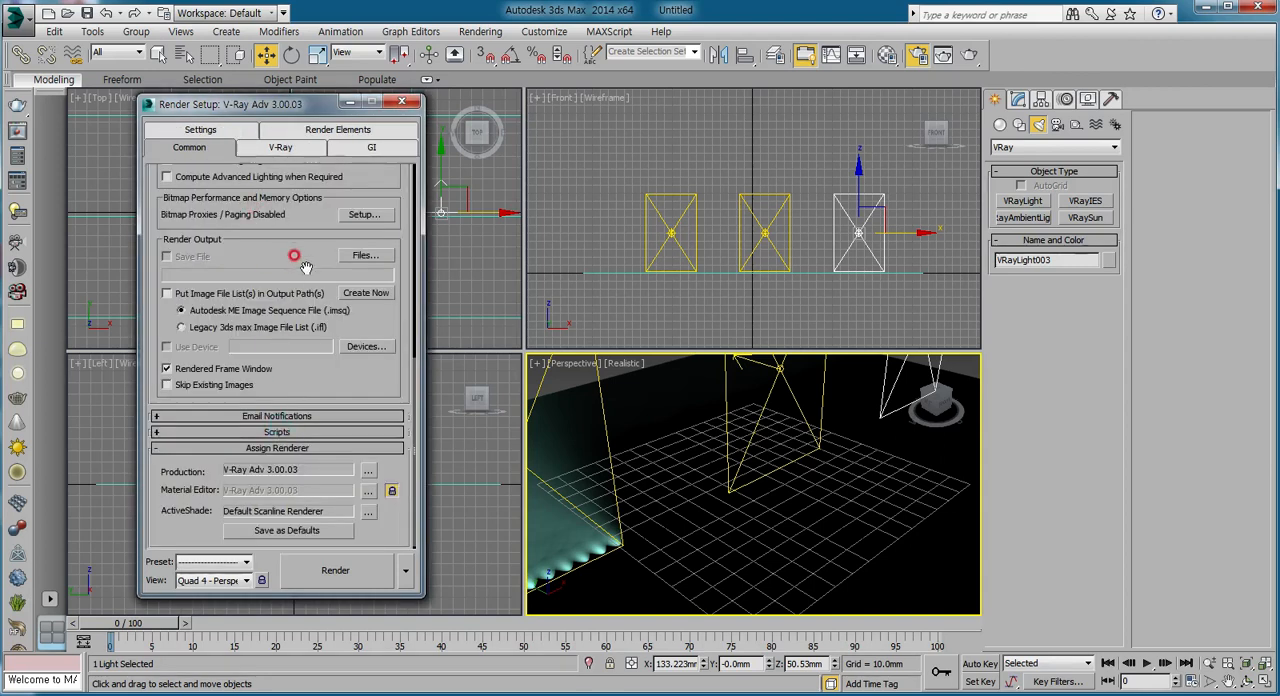
Set the render output size to the HDTV (video) format with a width of 600 and height of 338.
{"action": "scroll", "coordinate": [300, 268], "scroll_direction": "up", "scroll_amount": 5}
{"action": "left_click", "coordinate": [193, 248]}
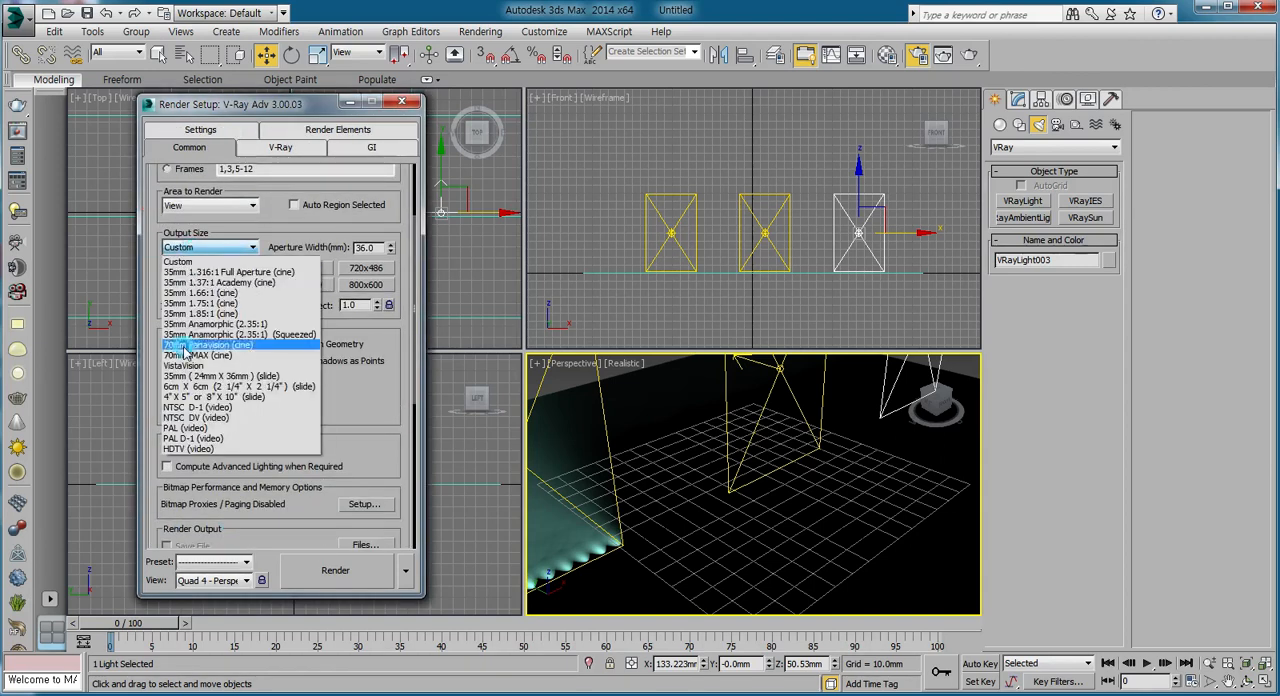
{"action": "left_click", "coordinate": [180, 446]}
{"action": "double_click", "coordinate": [231, 267]}
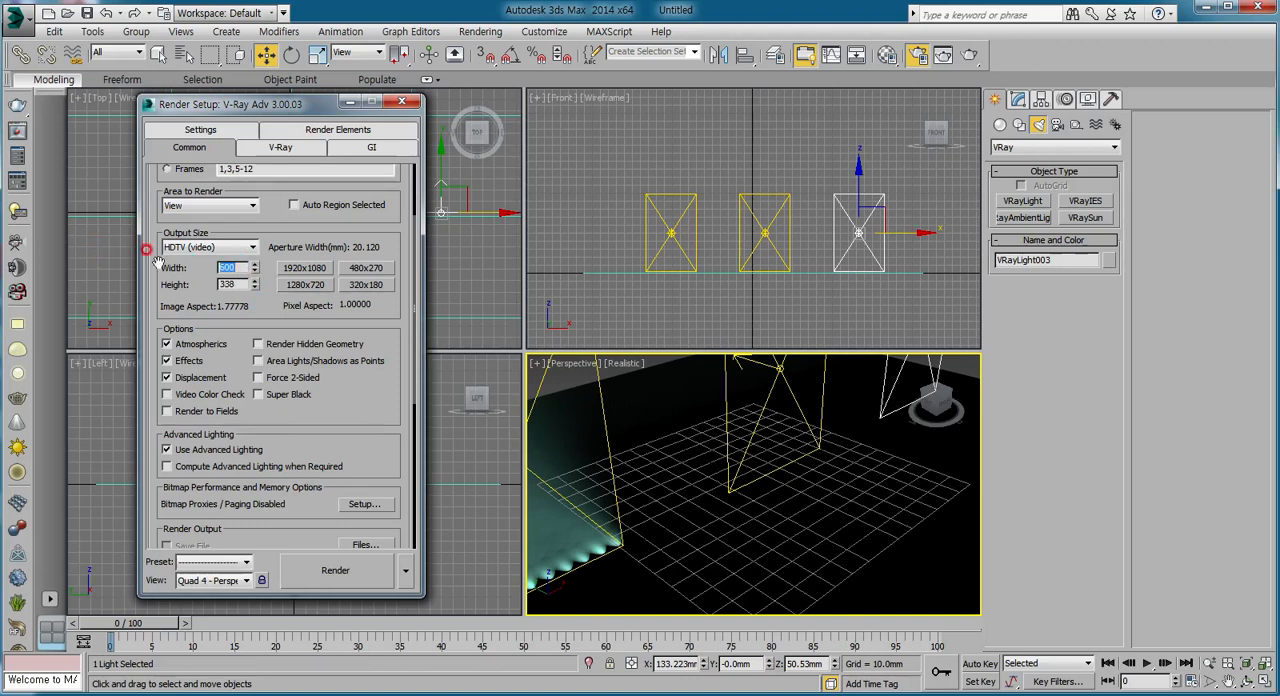
{"action": "double_click", "coordinate": [231, 263]}
Turn on the V-Ray GI environment with a 0.1 color multiplier and enable global illumination.
{"action": "left_click", "coordinate": [284, 149]}
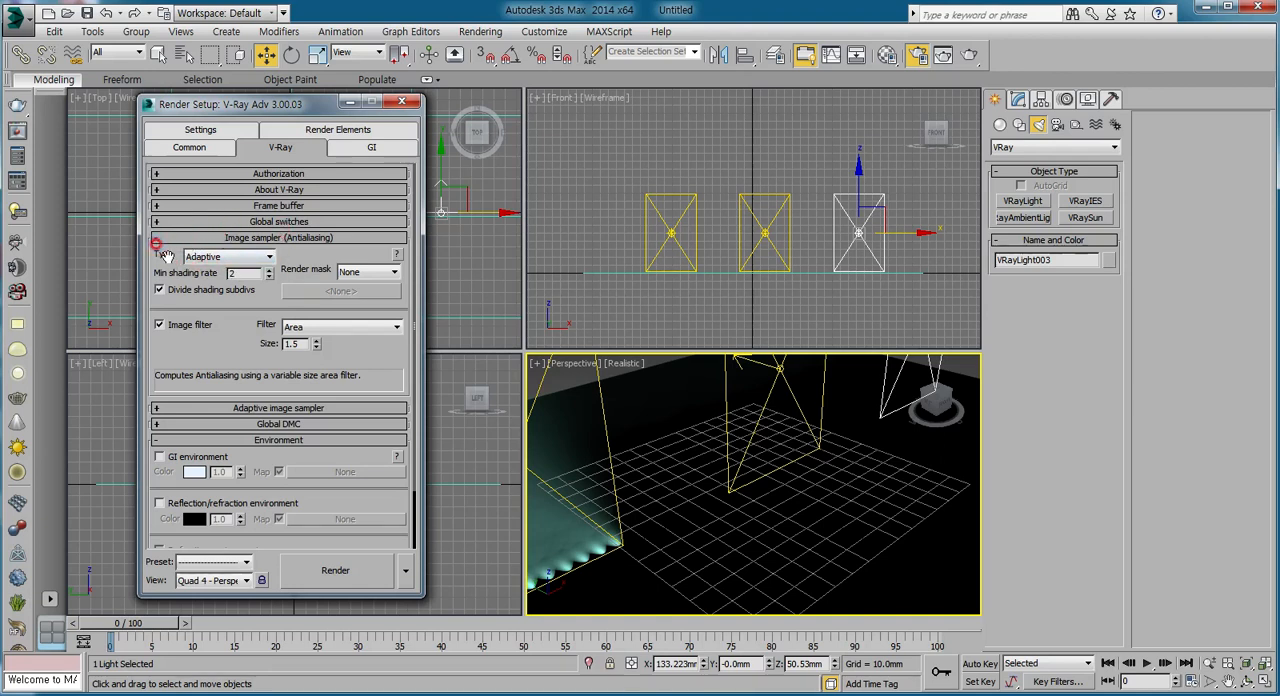
{"action": "left_click", "coordinate": [160, 458]}
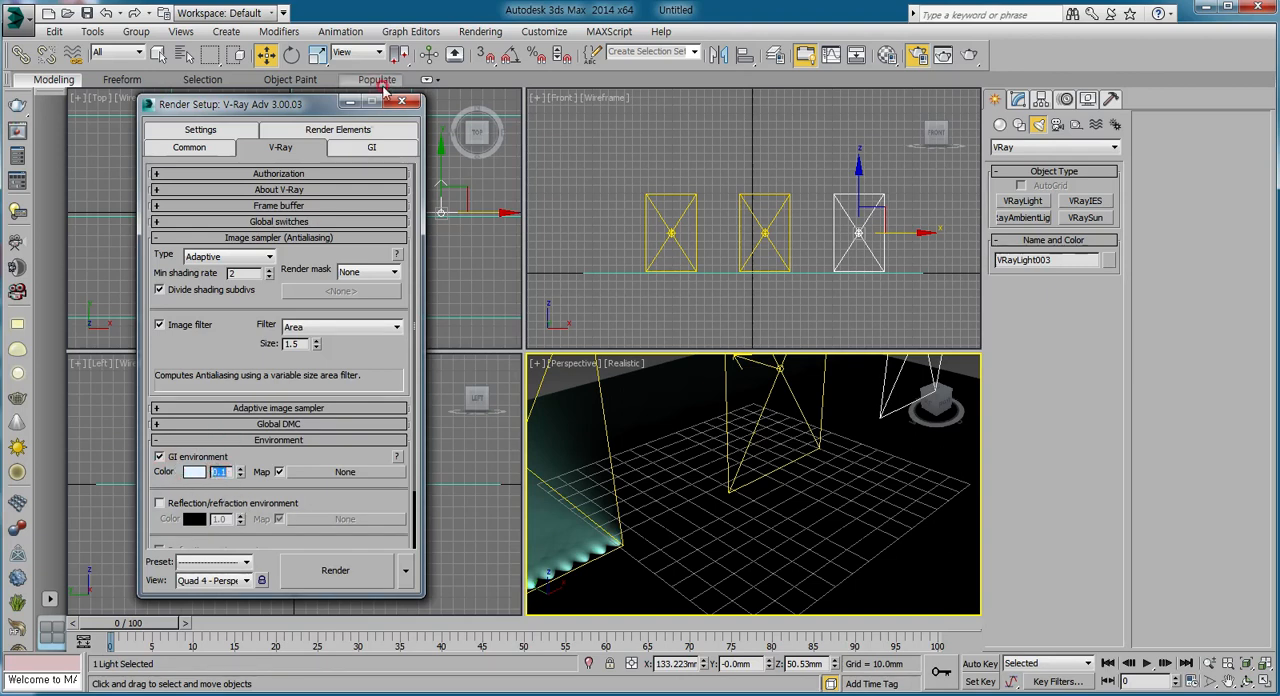
{"action": "left_click", "coordinate": [397, 152]}
{"action": "left_click", "coordinate": [359, 147]}
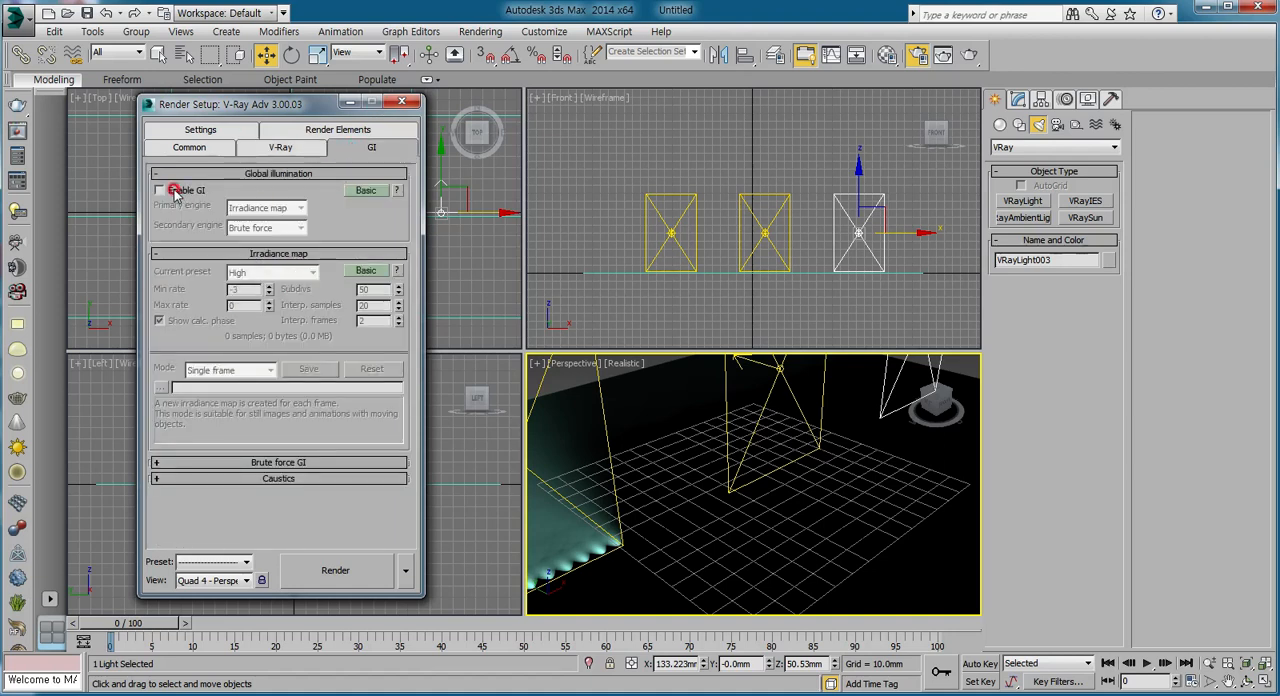
{"action": "left_click", "coordinate": [172, 191]}
Use Irradiance map as primary and Brute force as secondary engine, set the irradiance map preset to Very low, and render the Perspective view.
{"action": "left_click", "coordinate": [262, 208]}
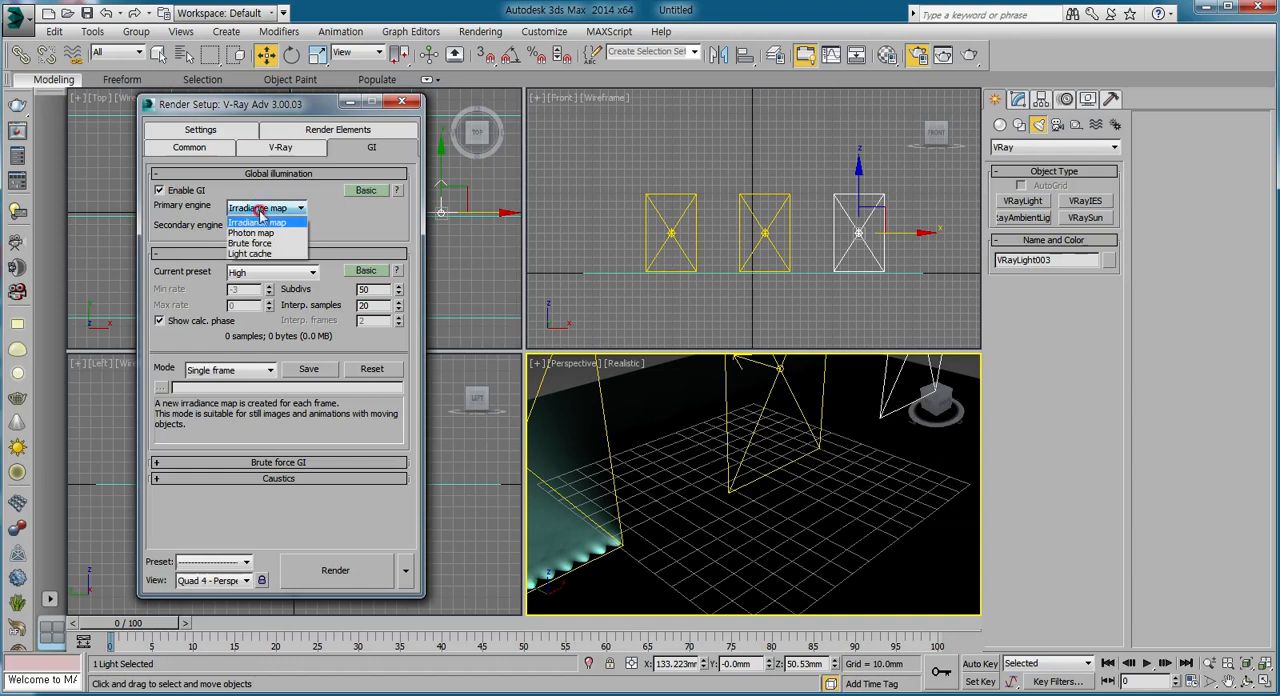
{"action": "left_click", "coordinate": [264, 216]}
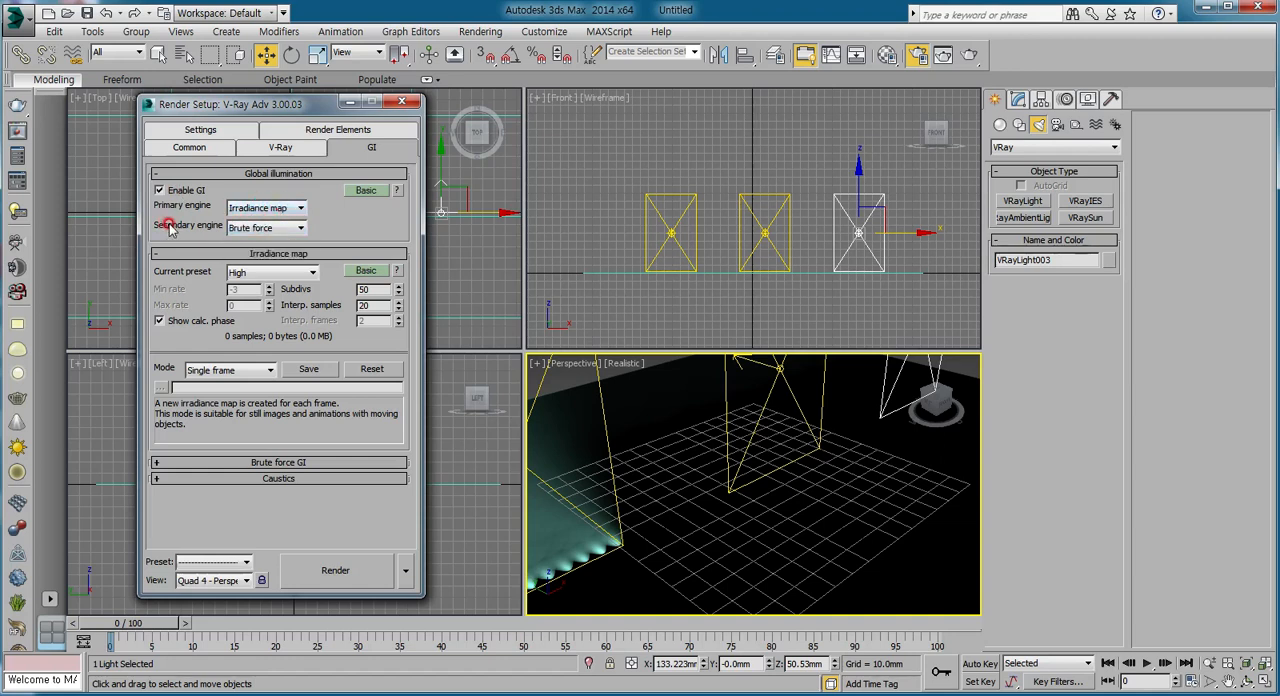
{"action": "left_click", "coordinate": [256, 228]}
{"action": "left_click", "coordinate": [236, 272]}
{"action": "left_click", "coordinate": [265, 255]}
{"action": "left_click", "coordinate": [265, 255]}
{"action": "left_click", "coordinate": [263, 275]}
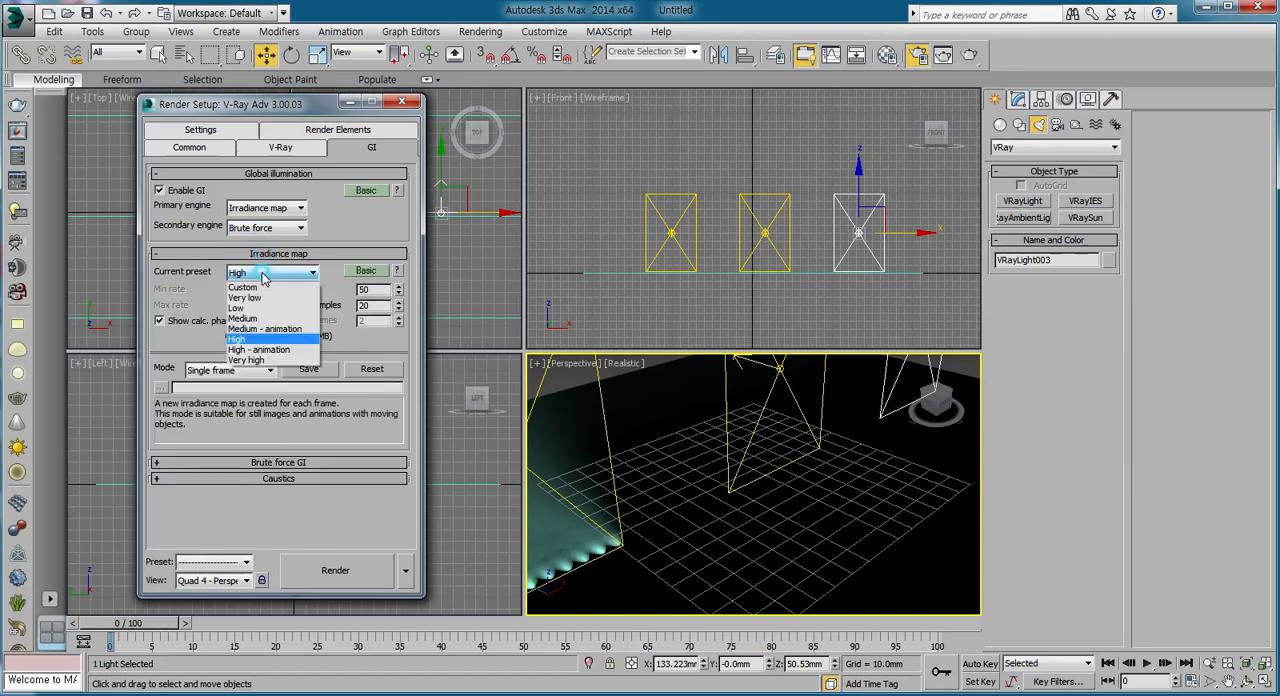
{"action": "left_click", "coordinate": [246, 298]}
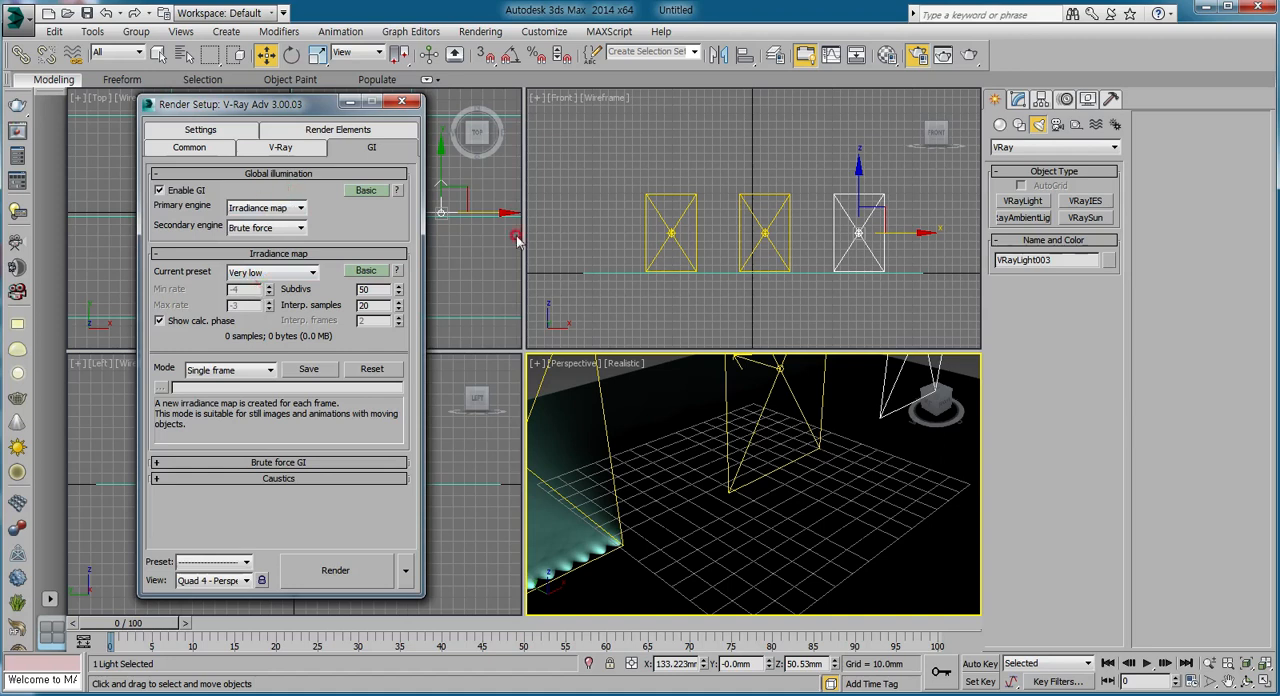
{"action": "left_click", "coordinate": [336, 571]}
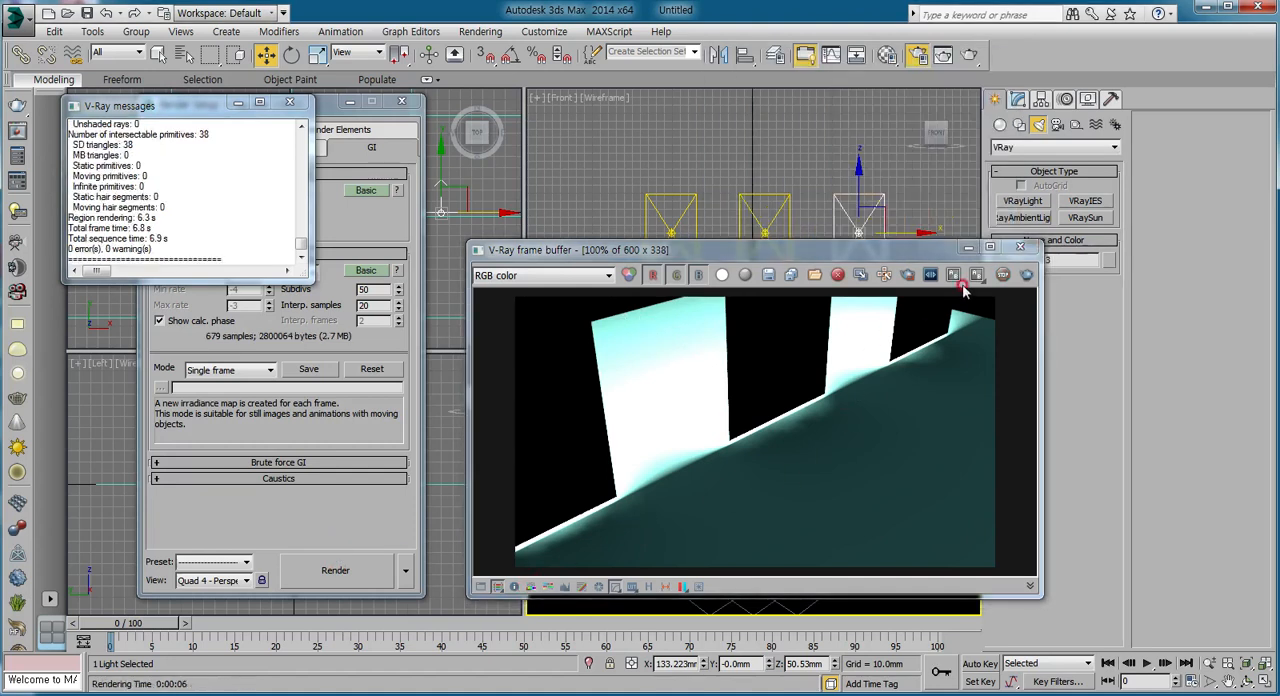
Close the frame buffer and Render Setup windows and open the parameters of the leftmost V-Ray plane light for editing.
{"action": "left_click", "coordinate": [1020, 246]}
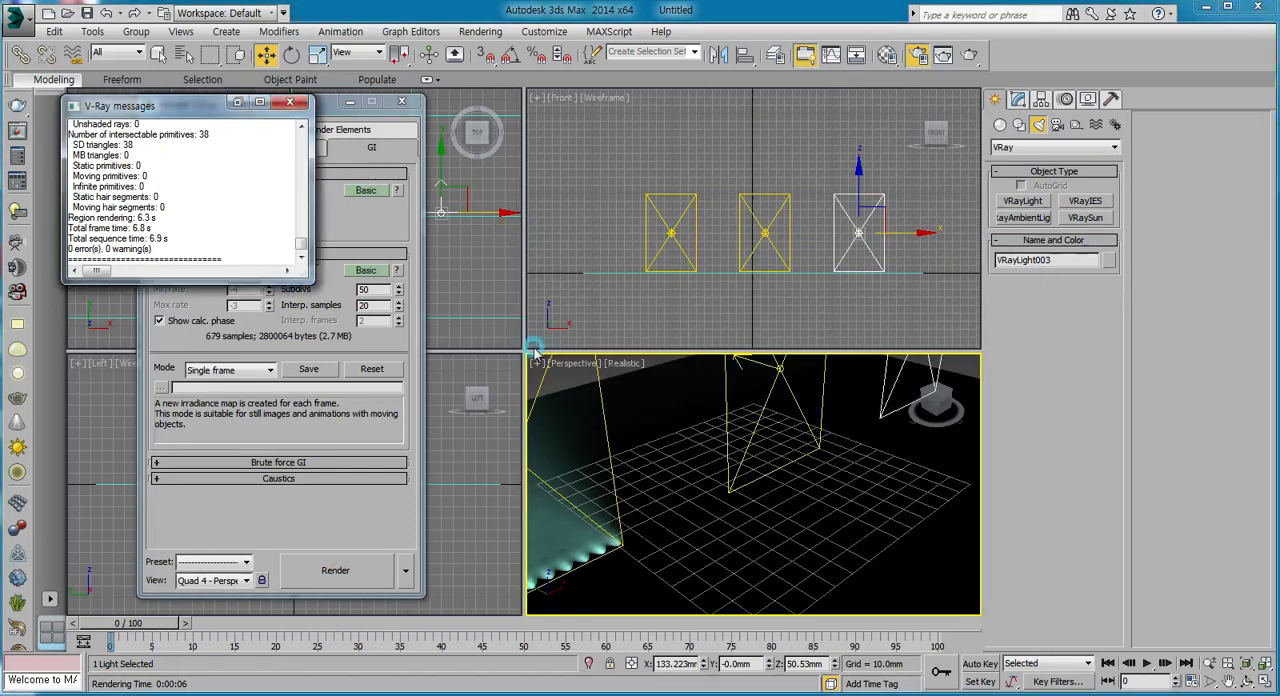
{"action": "scroll", "coordinate": [683, 457], "scroll_direction": "down", "scroll_amount": 4}
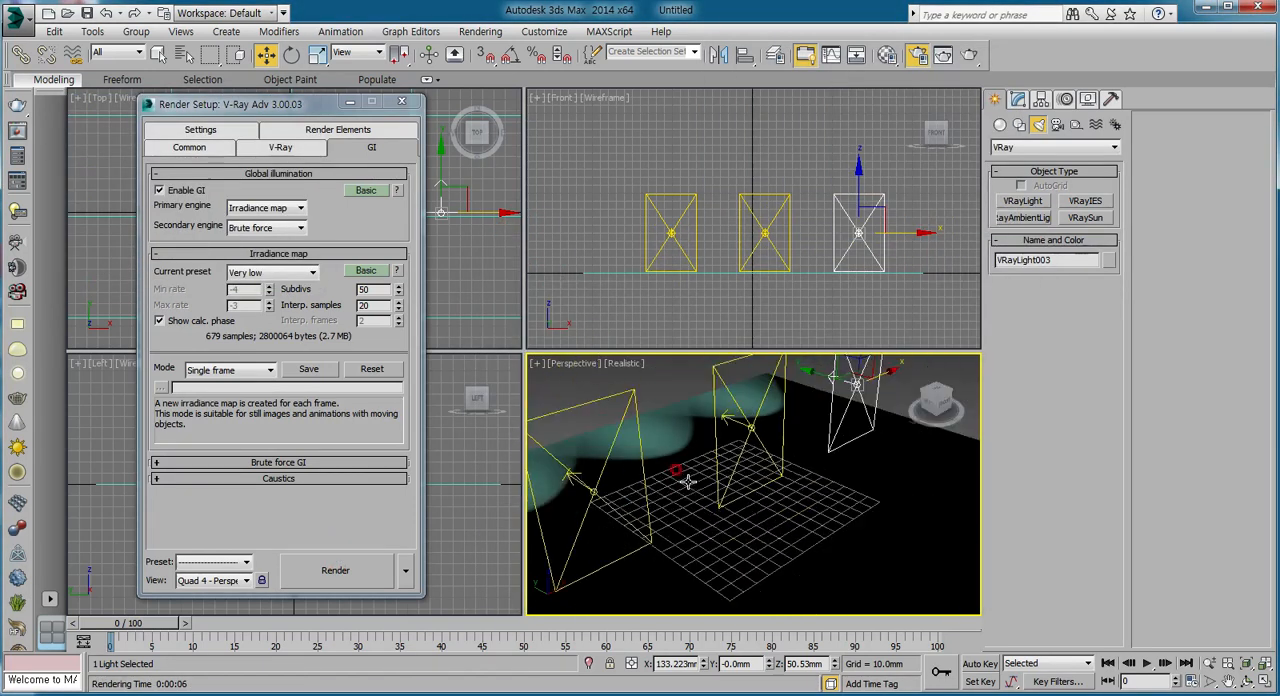
{"action": "scroll", "coordinate": [688, 482], "scroll_direction": "down", "scroll_amount": 2}
{"action": "scroll", "coordinate": [688, 482], "scroll_direction": "up", "scroll_amount": 2}
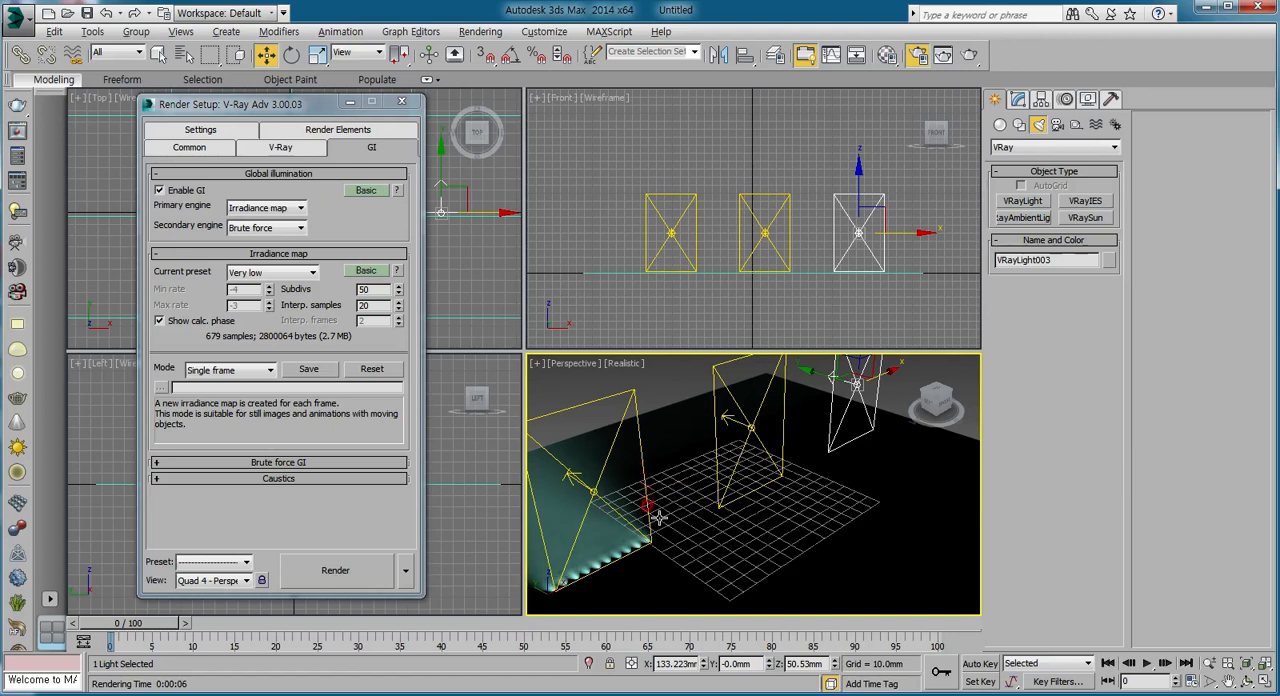
{"action": "middle_click_drag", "start_coordinate": [662, 520], "coordinate": [766, 526], "text": "alt"}
{"action": "middle_click_drag", "start_coordinate": [762, 475], "coordinate": [688, 532], "text": "alt"}
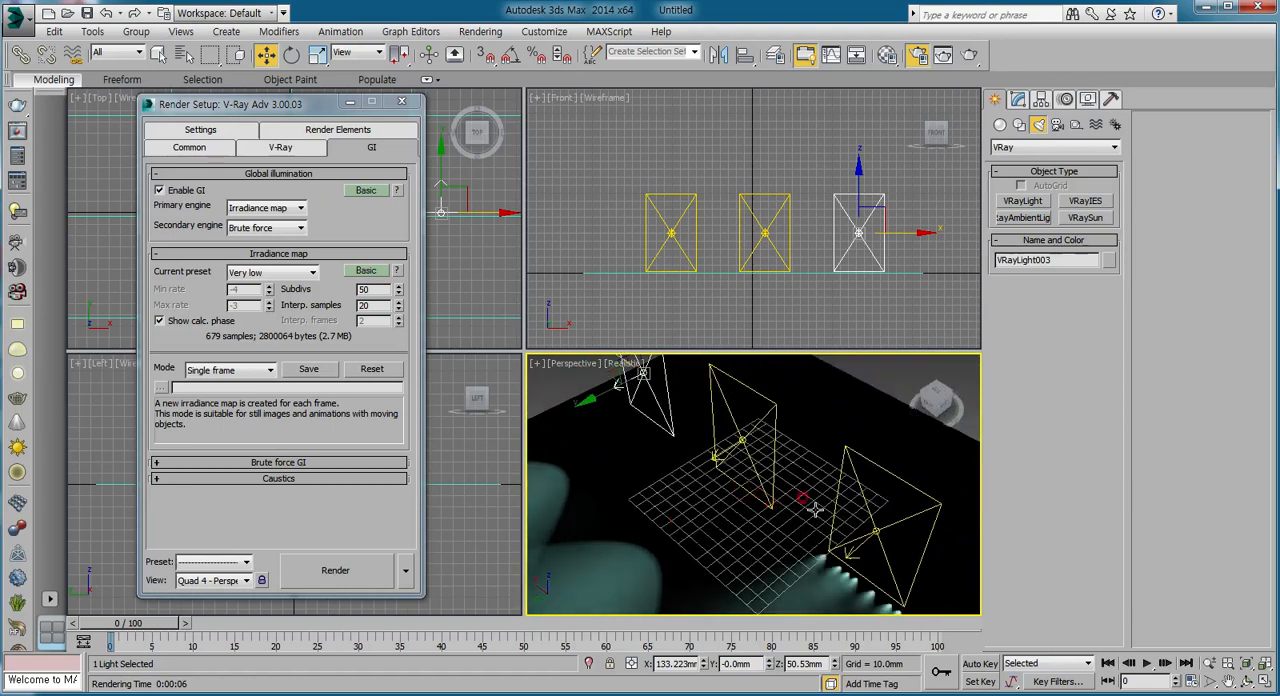
{"action": "left_click", "coordinate": [904, 520]}
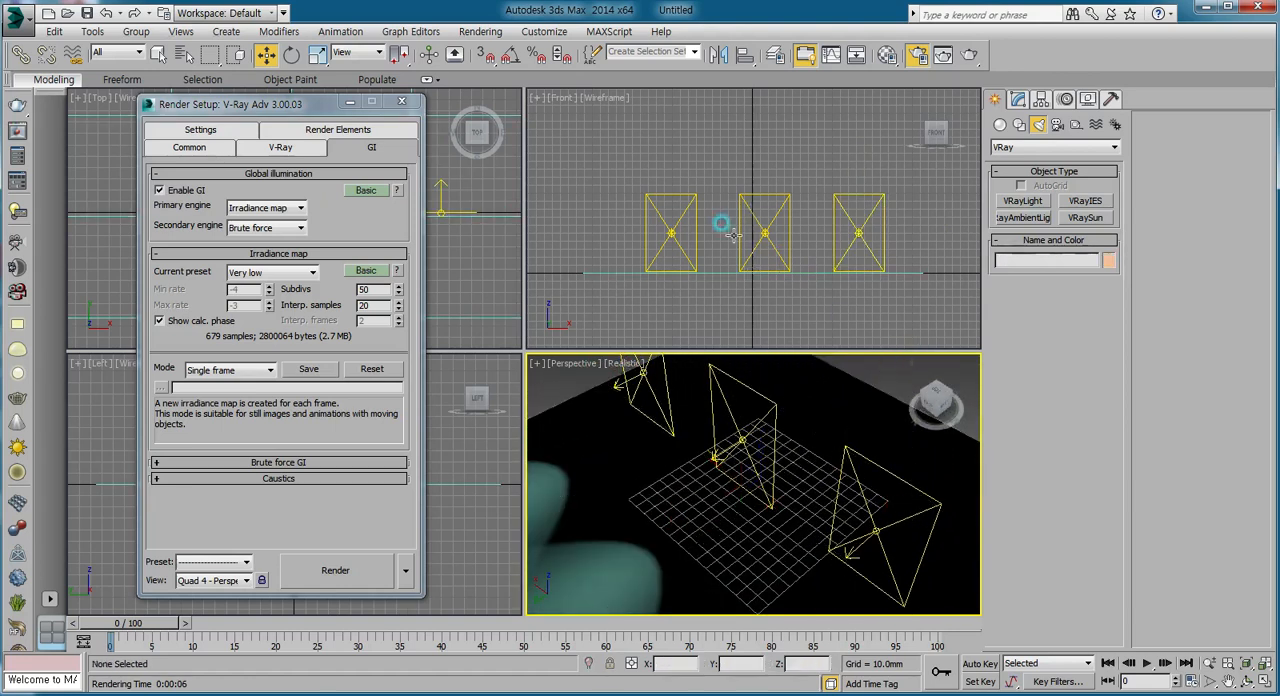
{"action": "left_click", "coordinate": [681, 231]}
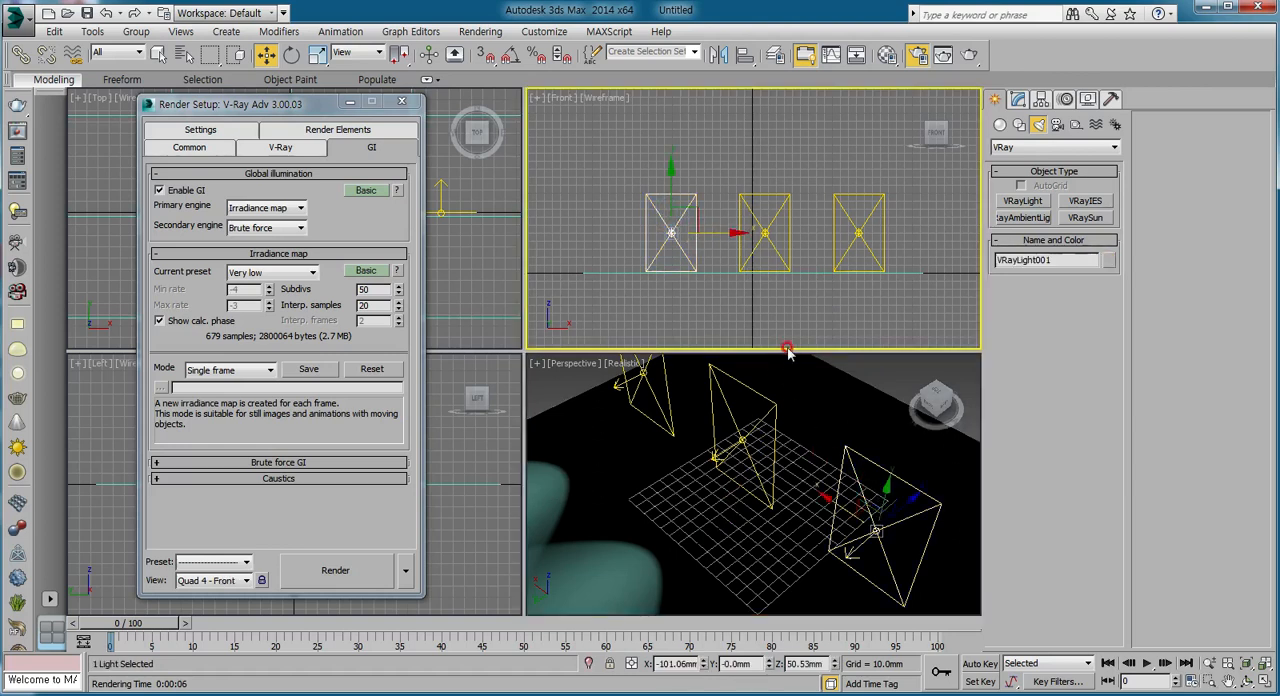
{"action": "left_click", "coordinate": [401, 101]}
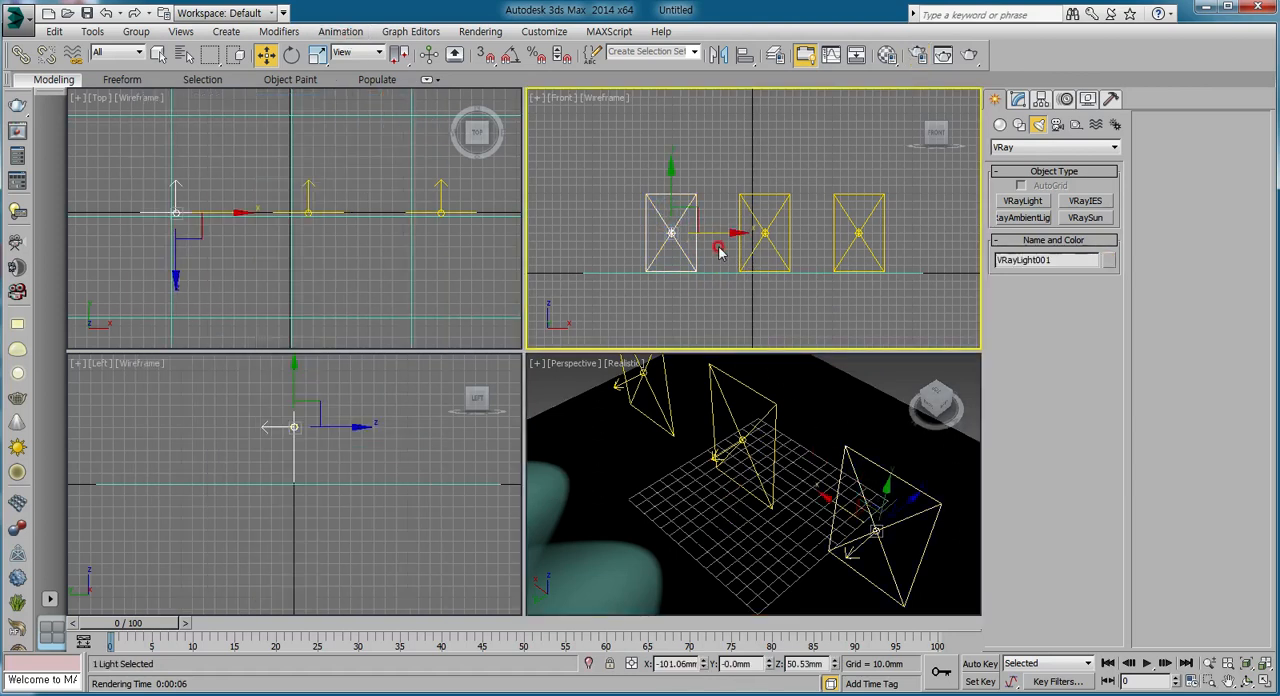
{"action": "left_click", "coordinate": [1018, 100]}
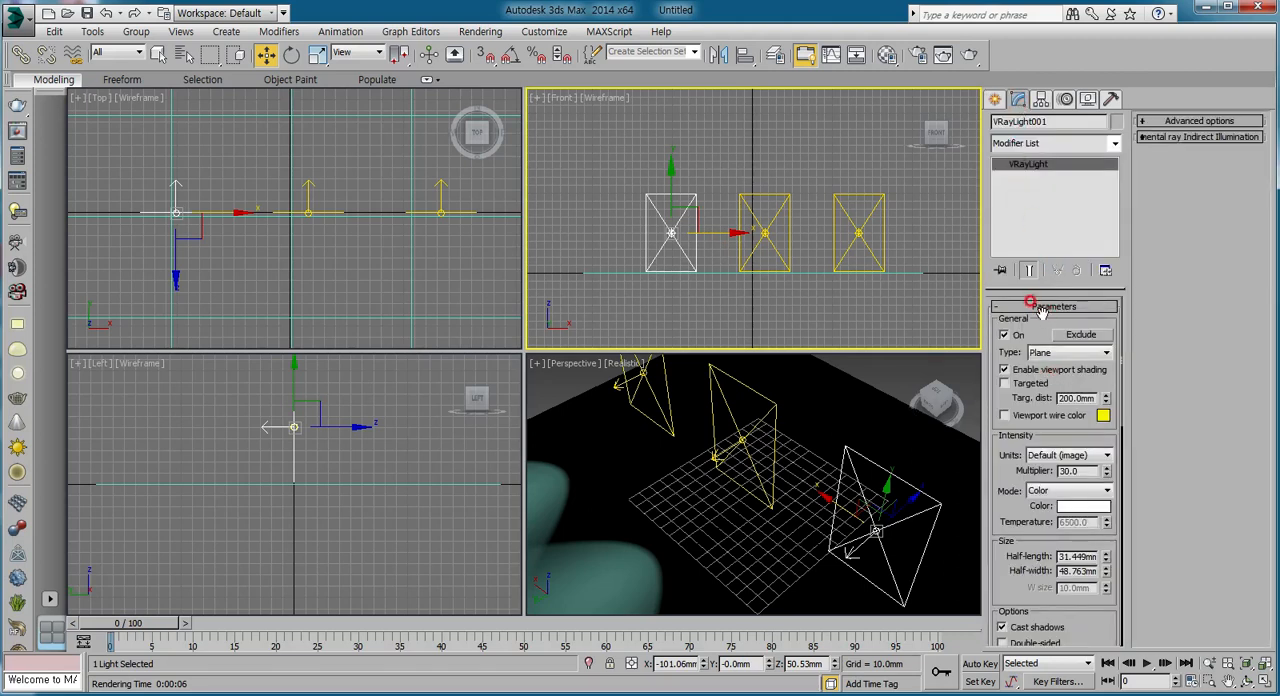
Switch the leftmost plane light off and back on and review its intensity, size and option settings.
{"action": "left_click", "coordinate": [998, 166]}
{"action": "mouse_move", "coordinate": [987, 441]}
{"action": "left_mouse_down"}
{"action": "mouse_move", "coordinate": [987, 393]}
{"action": "mouse_move", "coordinate": [987, 439]}
{"action": "left_mouse_up"}
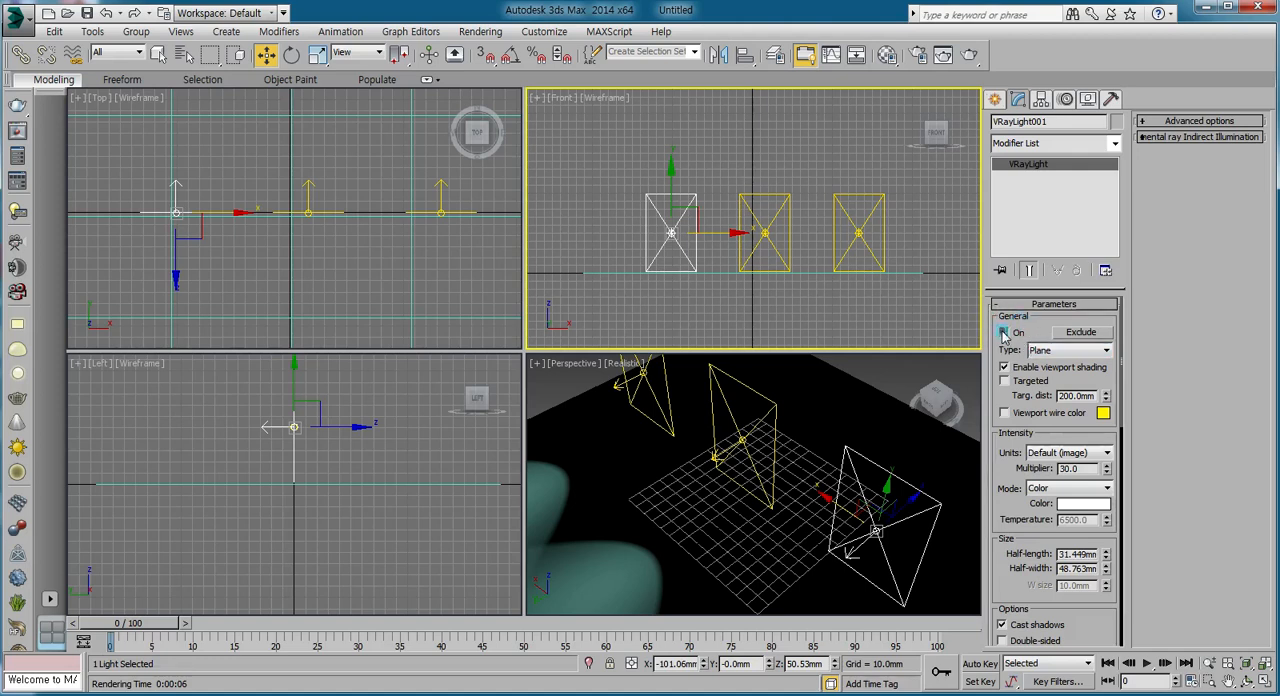
{"action": "left_click", "coordinate": [1004, 333]}
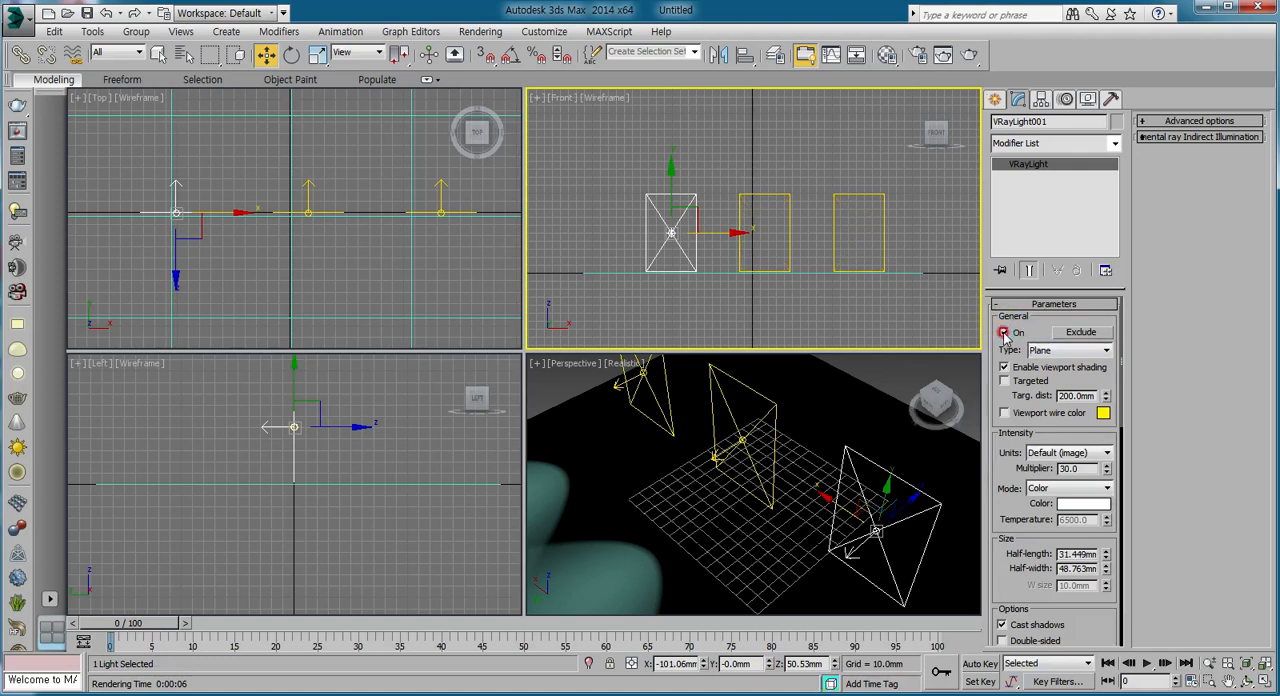
{"action": "left_click", "coordinate": [1004, 333]}
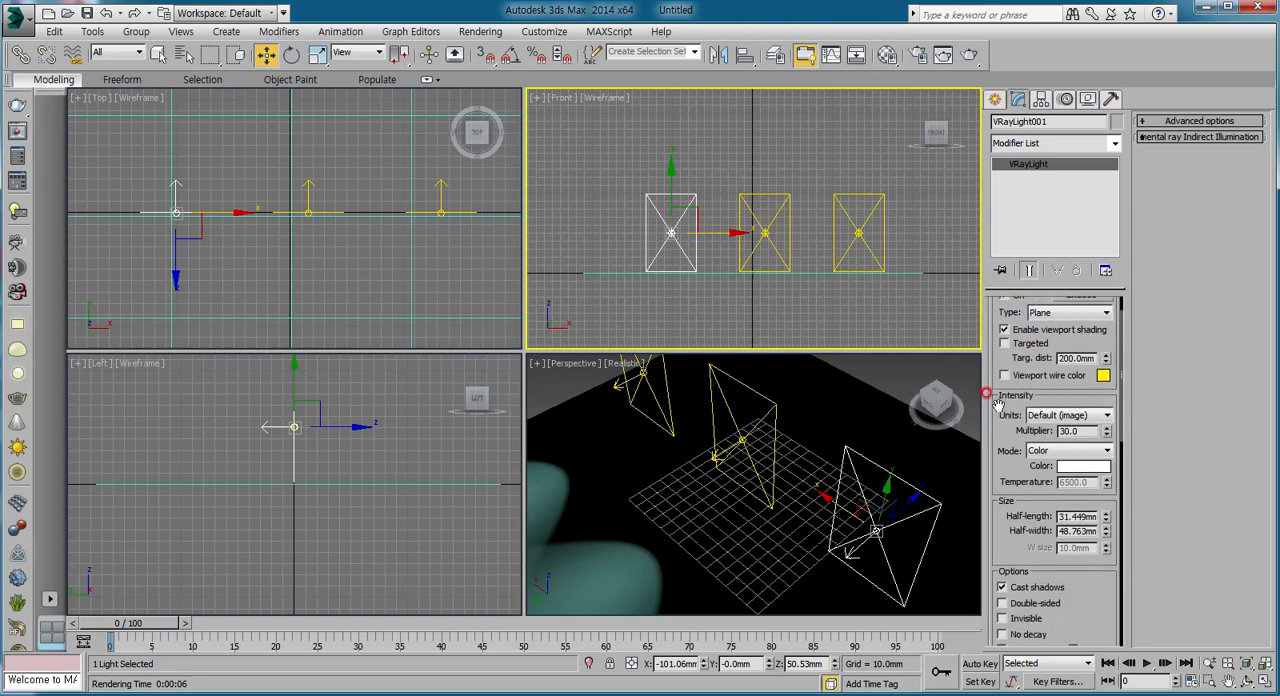
{"action": "scroll", "coordinate": [1035, 330], "scroll_direction": "down", "scroll_amount": 3}
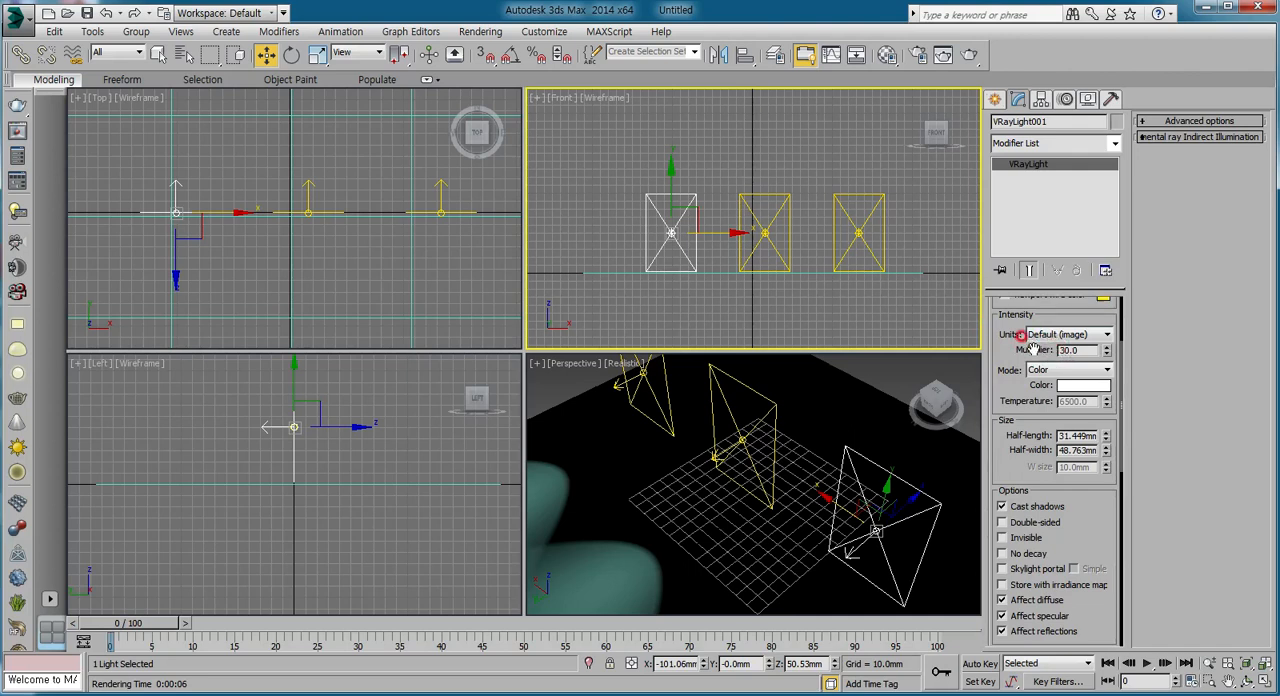
{"action": "double_click", "coordinate": [1066, 349]}
Turn off the middle and rightmost plane lights so that only the leftmost one stays on.
{"action": "left_click", "coordinate": [770, 198]}
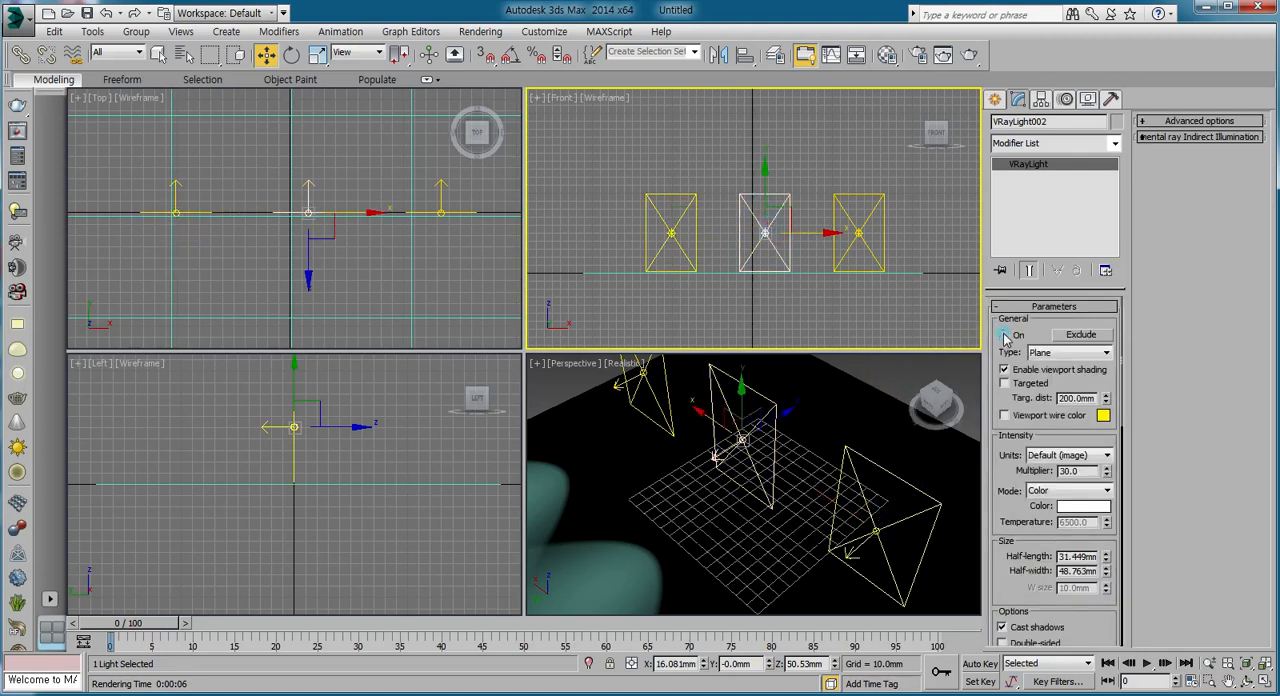
{"action": "left_click", "coordinate": [870, 205]}
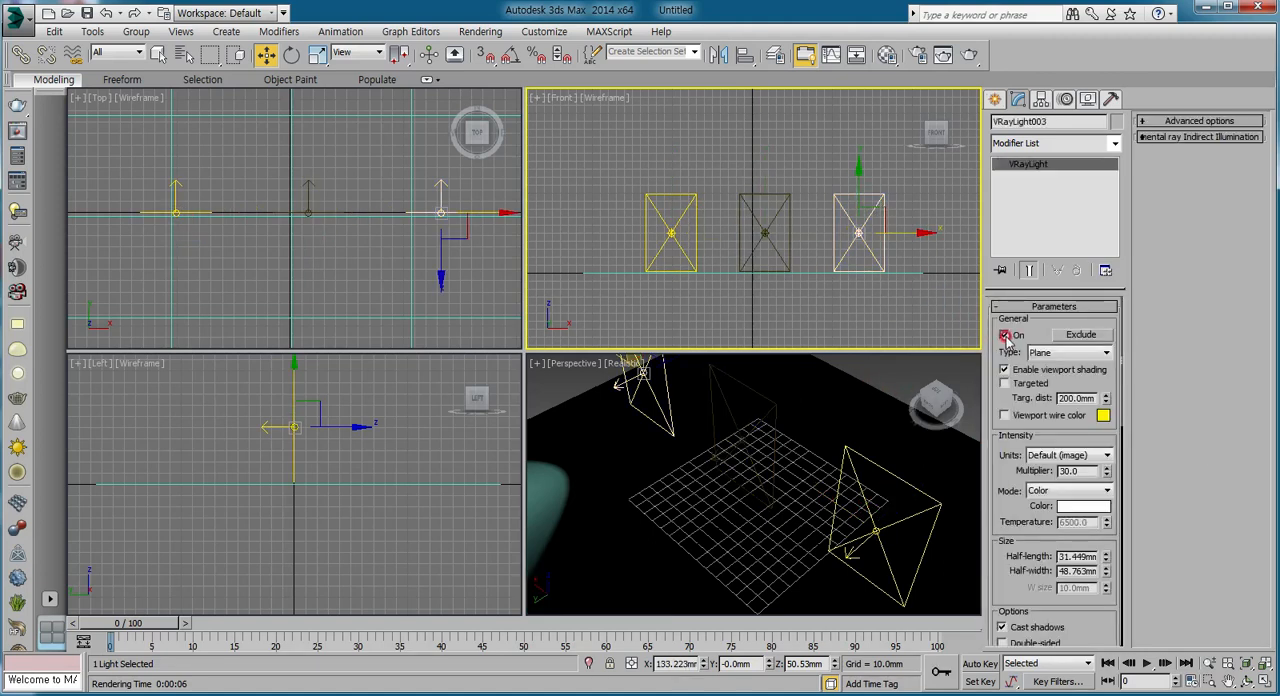
{"action": "left_click", "coordinate": [1005, 336]}
Select the leftmost light, frame its lit floor area in the Perspective view, render it and close the frame buffer.
{"action": "left_click", "coordinate": [686, 196]}
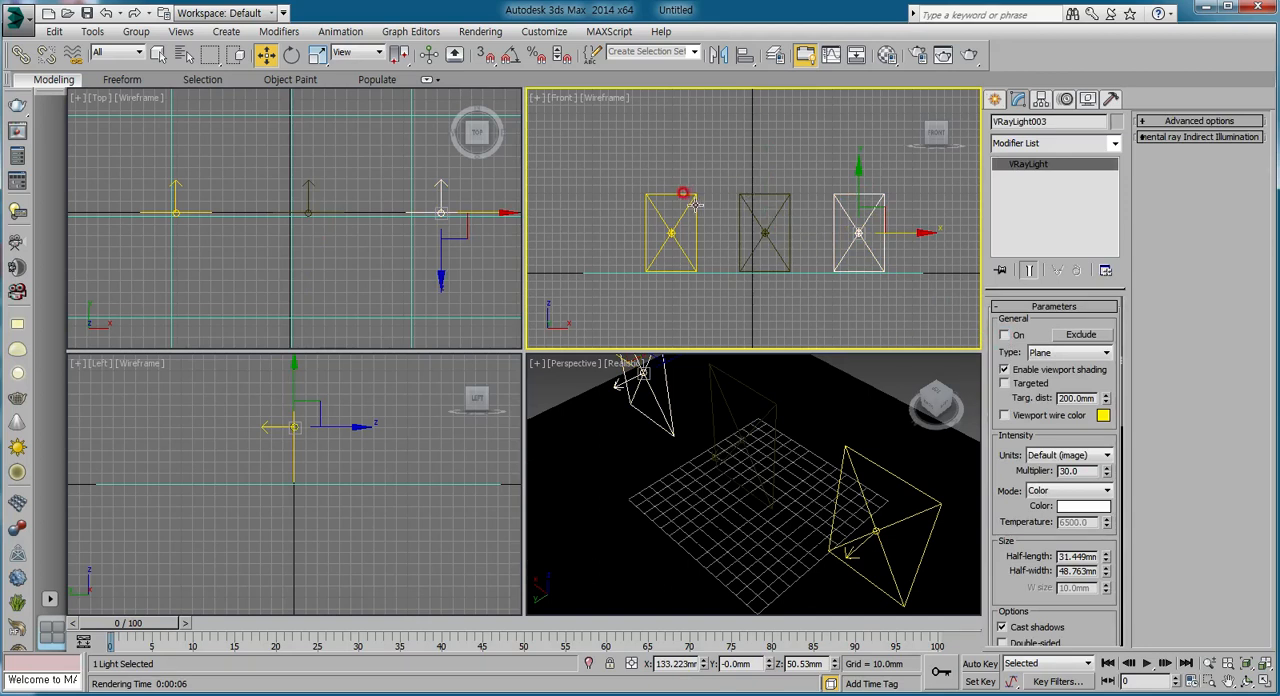
{"action": "middle_click_drag", "start_coordinate": [862, 497], "coordinate": [727, 463], "text": "alt"}
{"action": "scroll", "coordinate": [706, 501], "scroll_direction": "down", "scroll_amount": 3}
{"action": "middle_click_drag", "start_coordinate": [762, 515], "coordinate": [761, 486]}
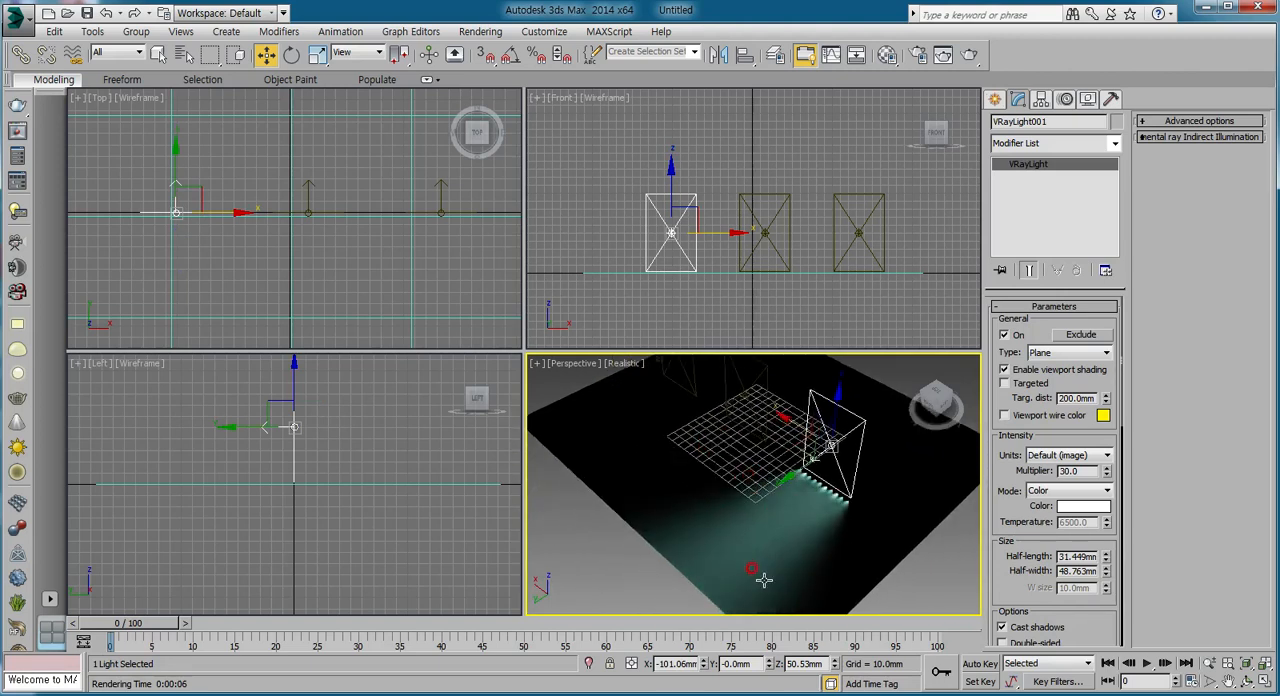
{"action": "left_click", "coordinate": [984, 51]}
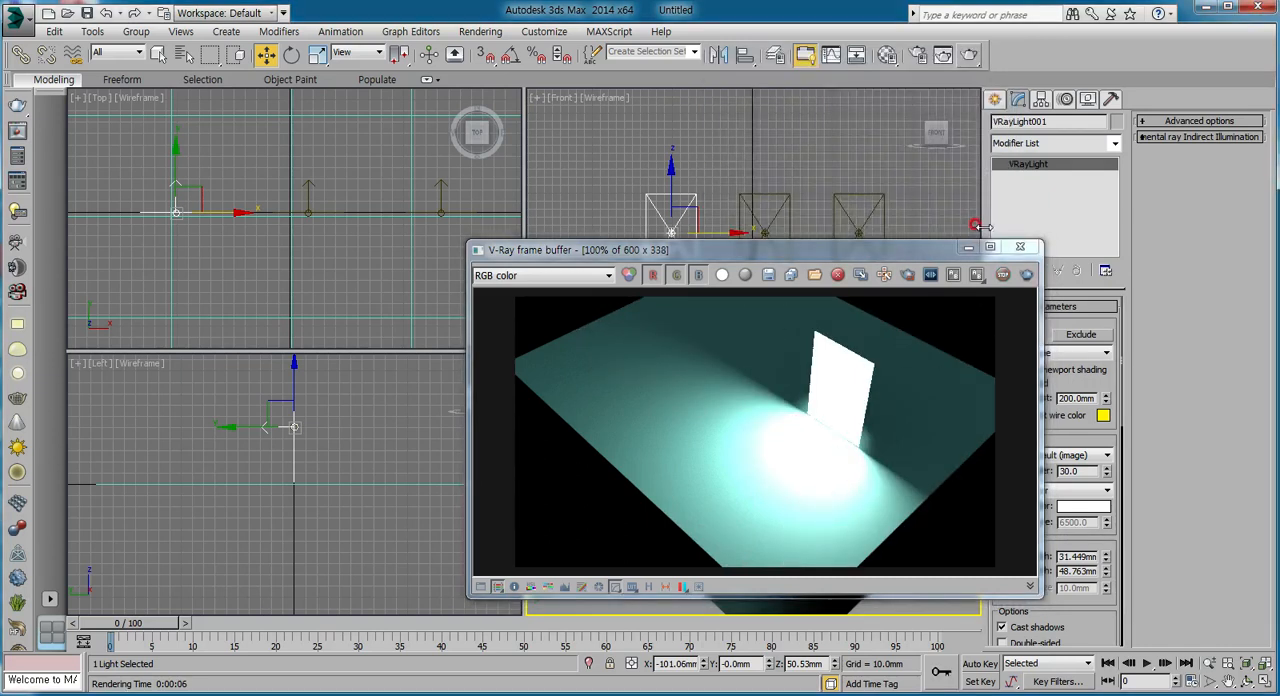
{"action": "left_click", "coordinate": [1020, 246]}
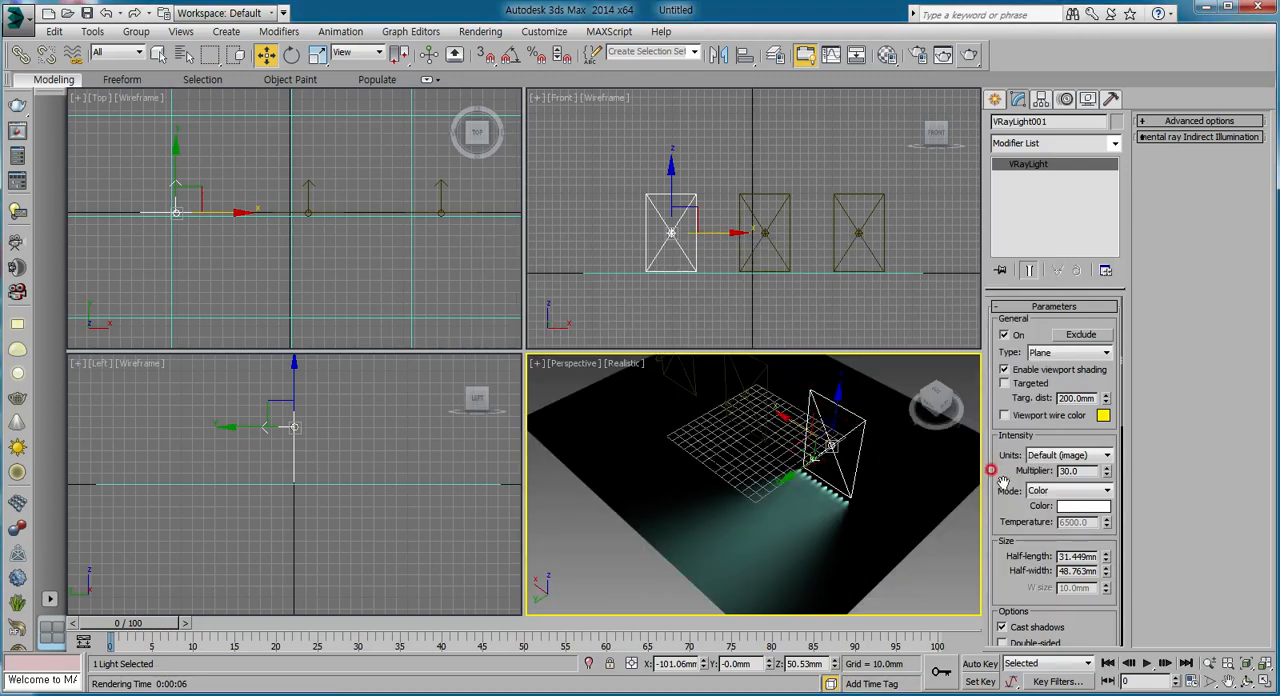
Make the leftmost plane light invisible, render the Perspective view and close the frame buffer.
{"action": "left_click_drag", "start_coordinate": [991, 470], "coordinate": [992, 342]}
{"action": "left_click_drag", "start_coordinate": [992, 449], "coordinate": [988, 392]}
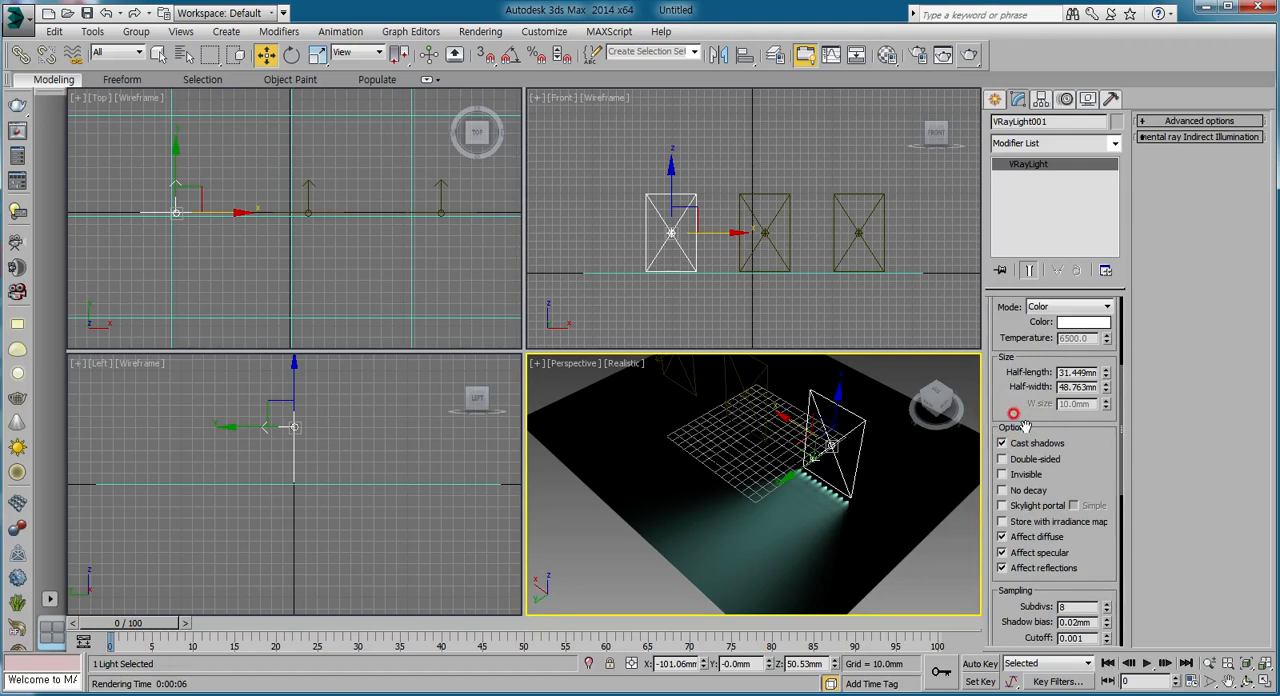
{"action": "left_click", "coordinate": [1005, 476]}
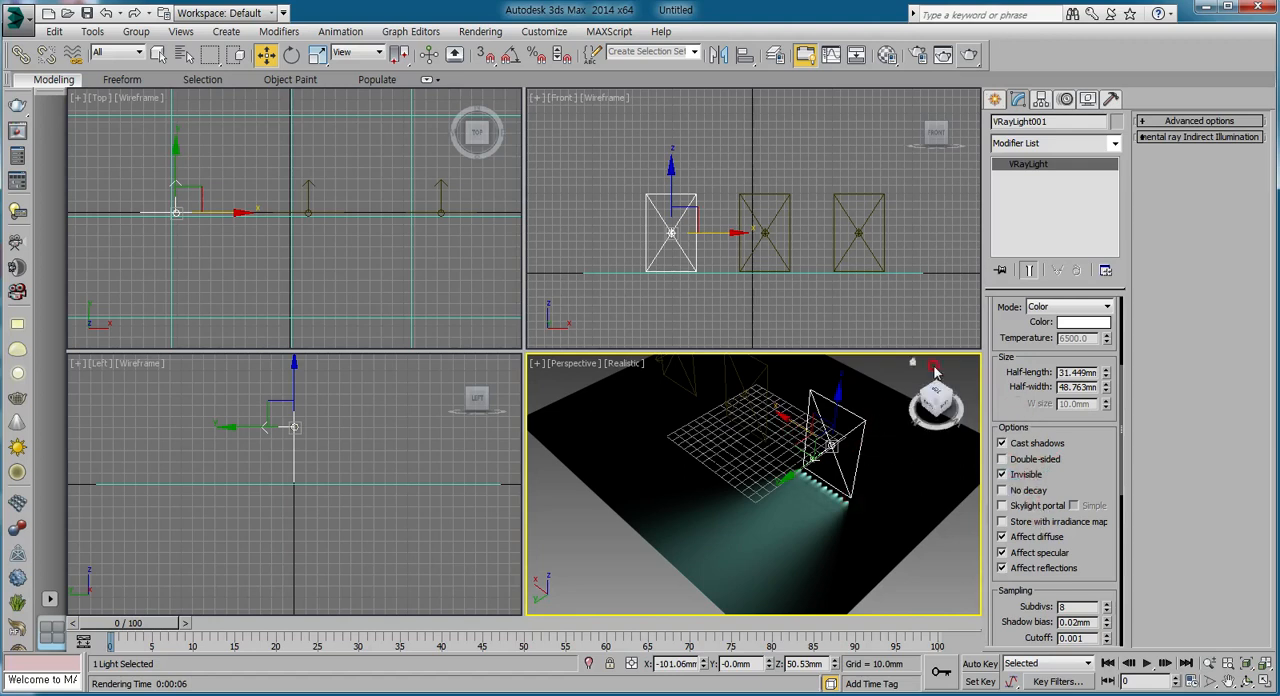
{"action": "left_click", "coordinate": [968, 55]}
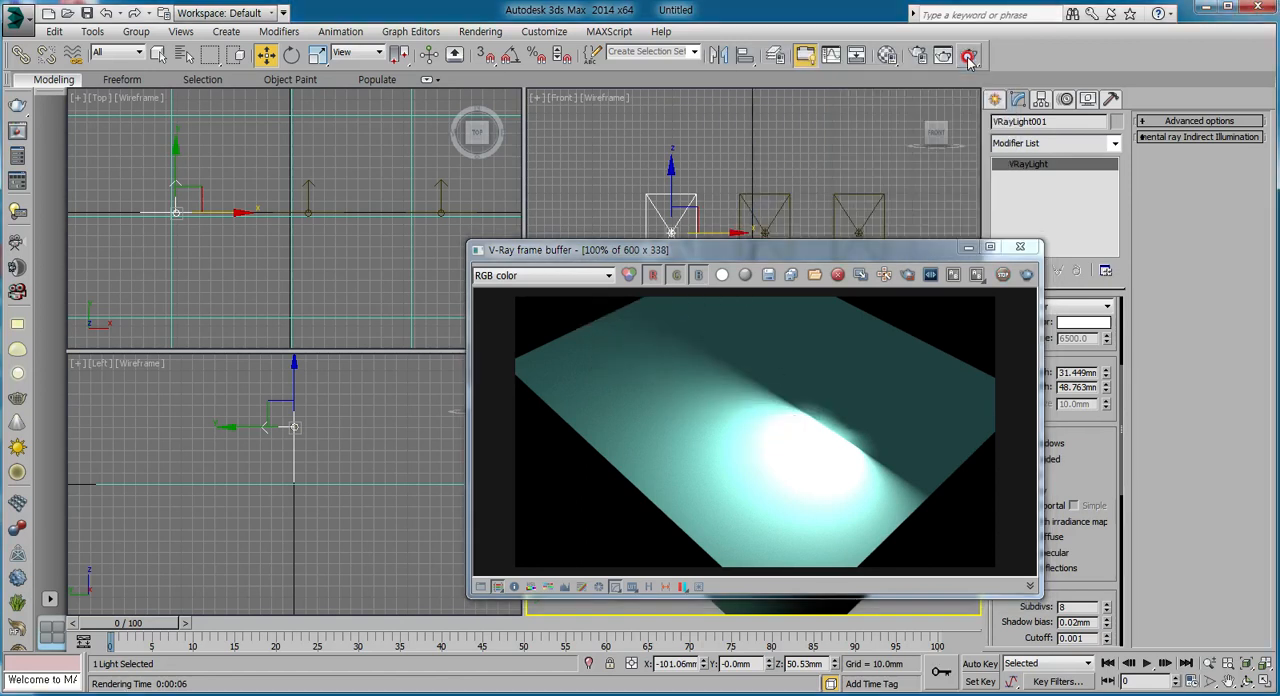
{"action": "left_click", "coordinate": [1019, 246]}
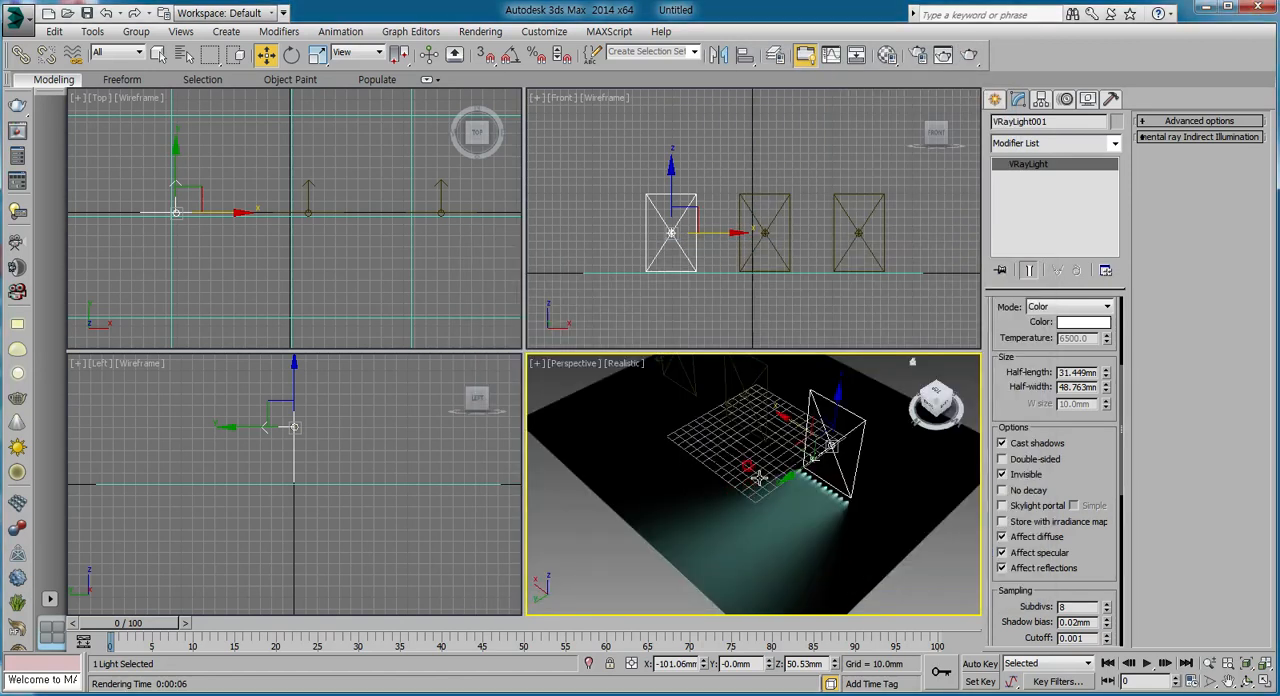
Set the leftmost light's intensity multiplier to 10, render the Perspective view and close the frame buffer.
{"action": "left_click_drag", "start_coordinate": [1092, 450], "coordinate": [1088, 546]}
{"action": "left_click", "coordinate": [1037, 402]}
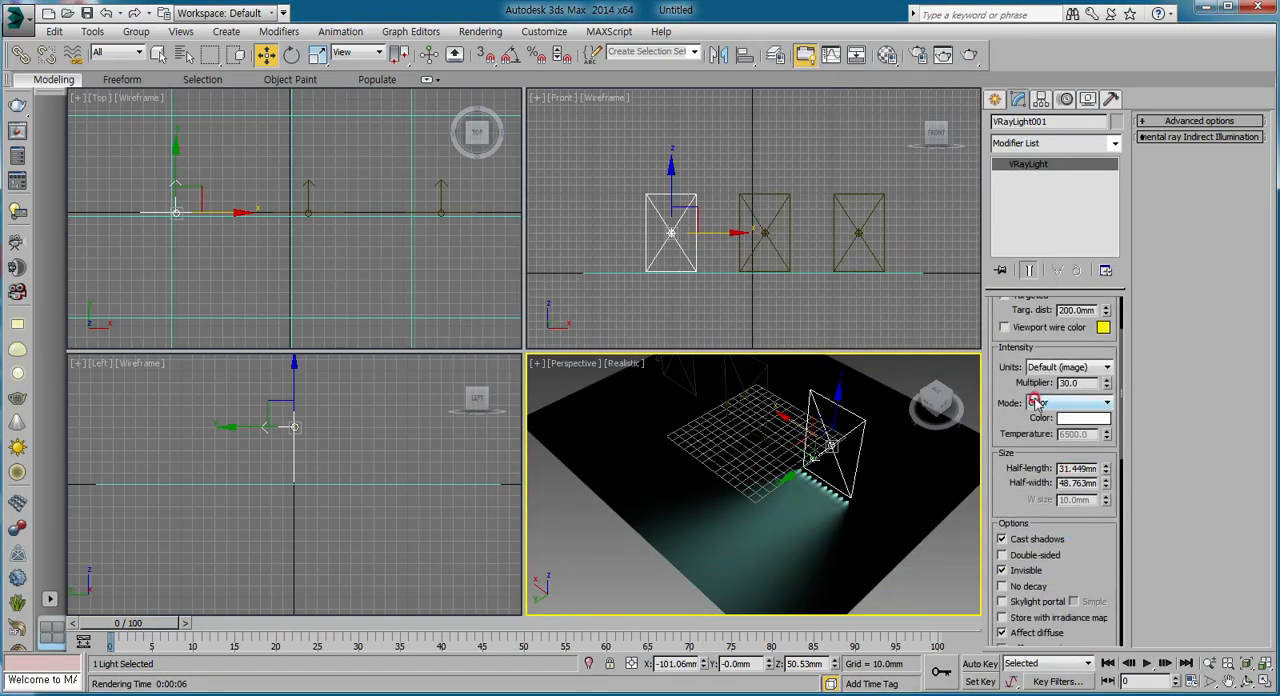
{"action": "left_click_drag", "start_coordinate": [1072, 382], "coordinate": [985, 380]}
{"action": "type", "text": "10"}
{"action": "key", "text": "Return"}
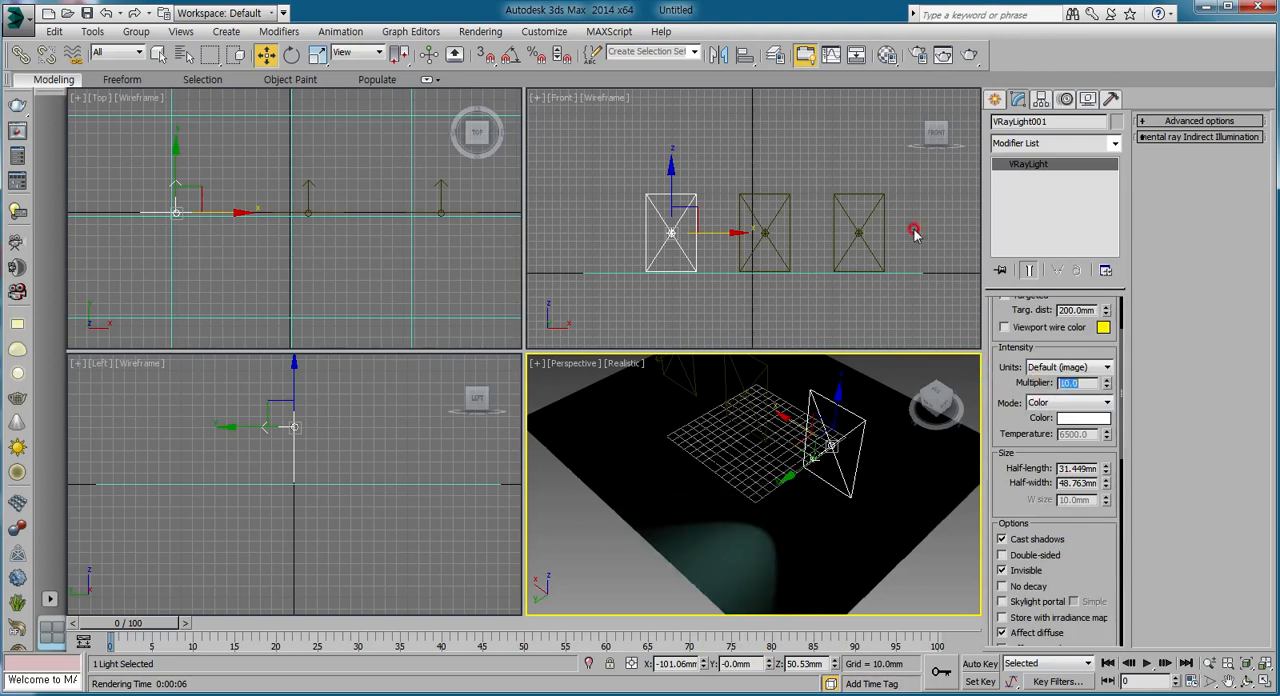
{"action": "left_click", "coordinate": [967, 53]}
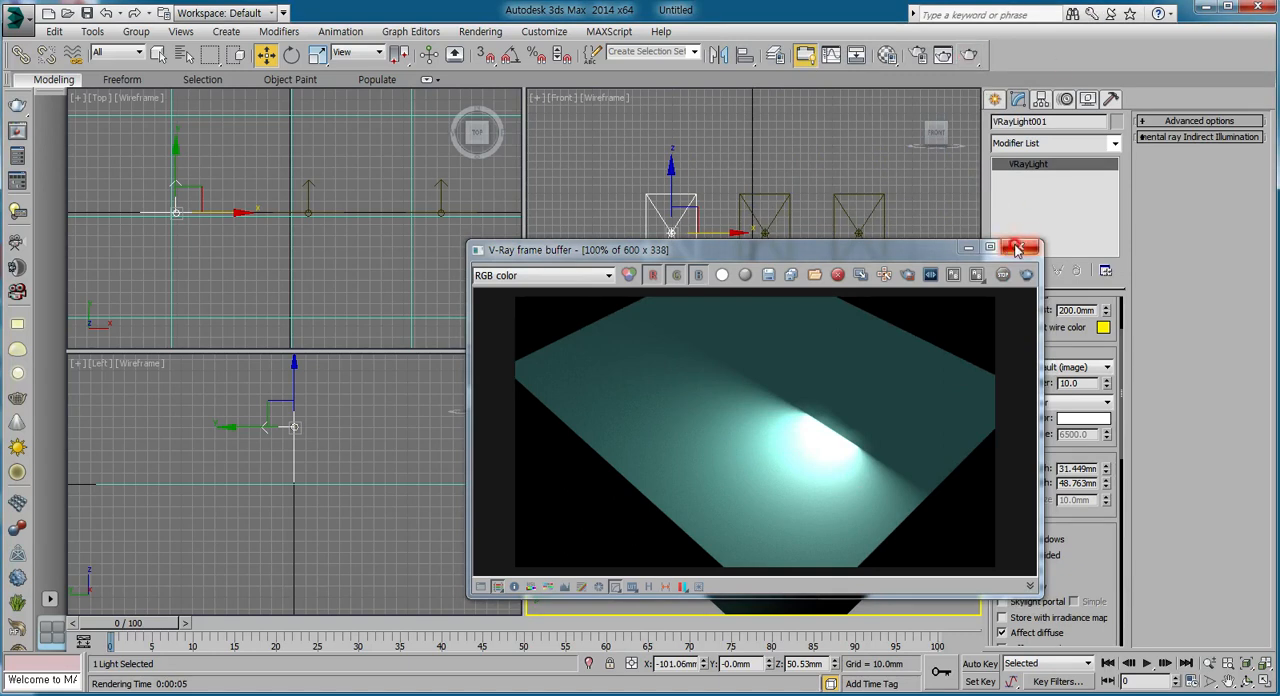
{"action": "left_click", "coordinate": [1020, 246]}
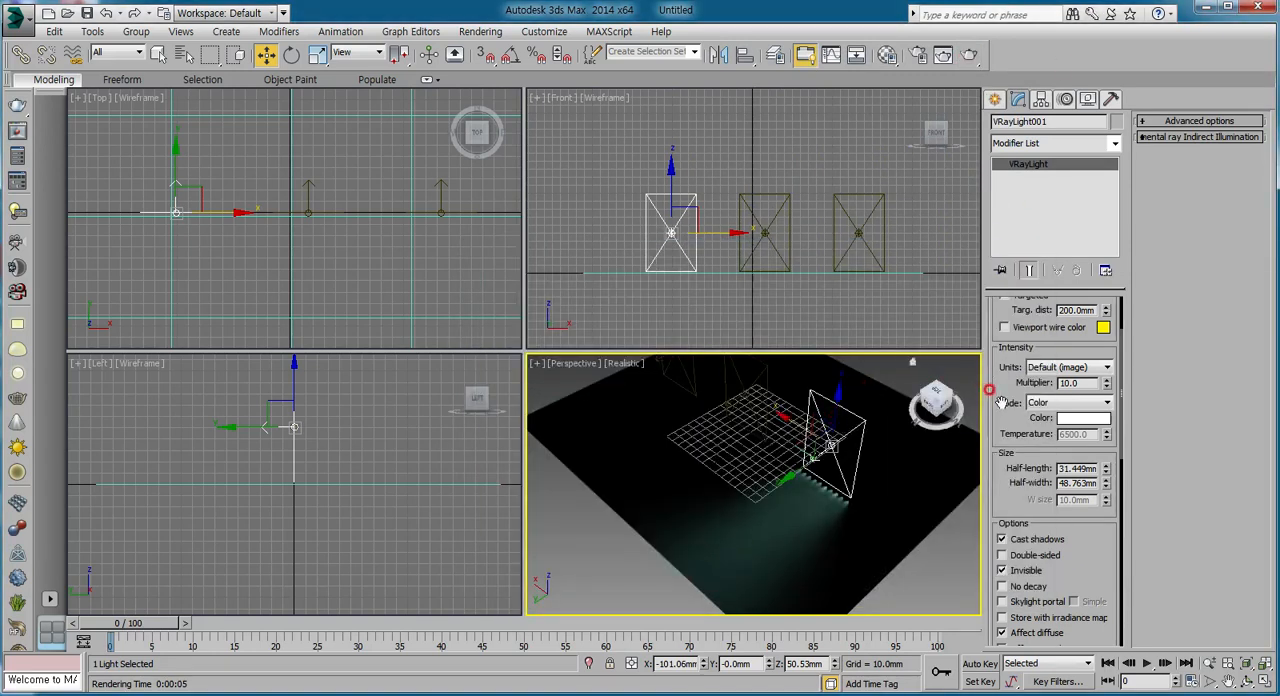
Turn the middle plane light on and set its intensity multiplier to 10.
{"action": "left_click_drag", "start_coordinate": [1001, 402], "coordinate": [983, 455]}
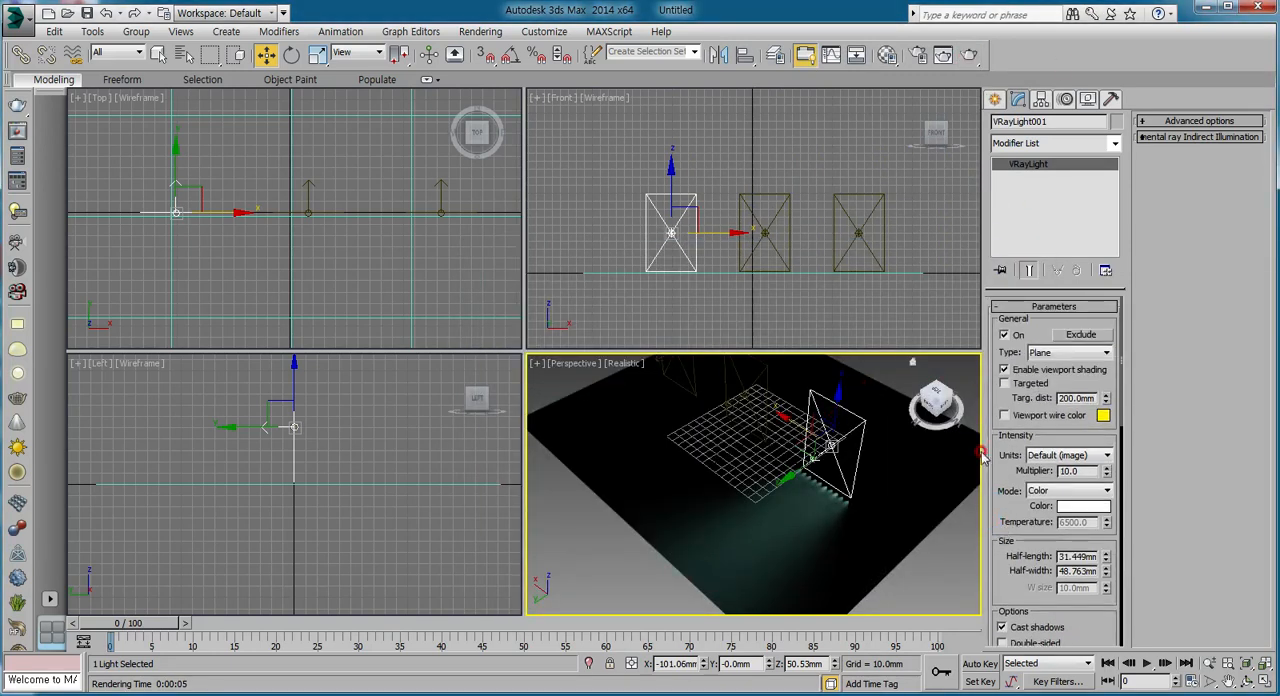
{"action": "left_click", "coordinate": [771, 198]}
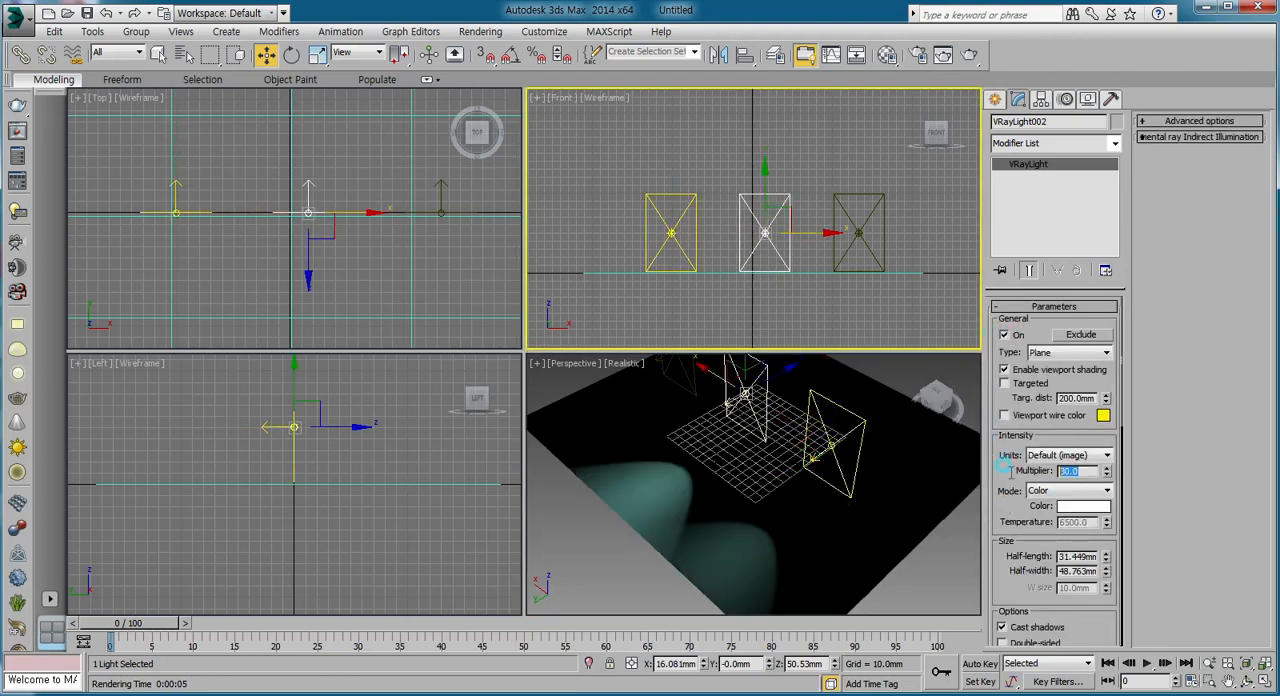
{"action": "type", "text": "10"}
{"action": "key", "text": "Return"}
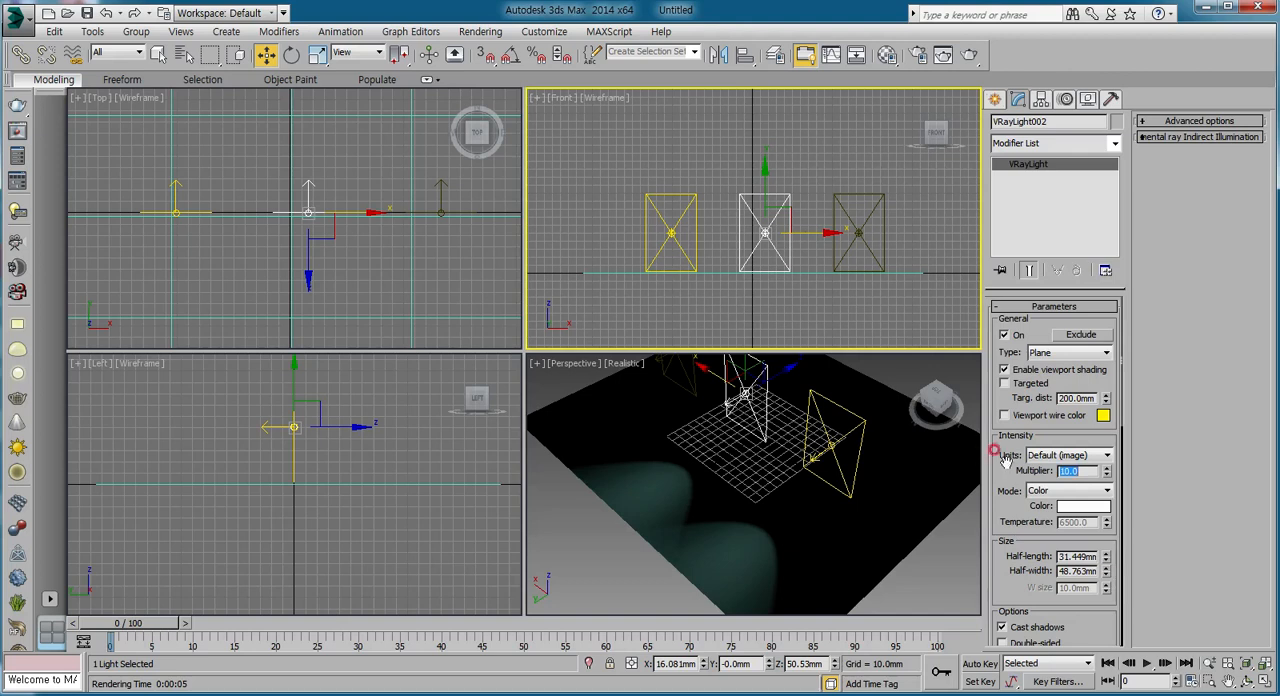
Make the middle plane light double-sided and render the Front view.
{"action": "left_click_drag", "start_coordinate": [1005, 458], "coordinate": [1006, 296]}
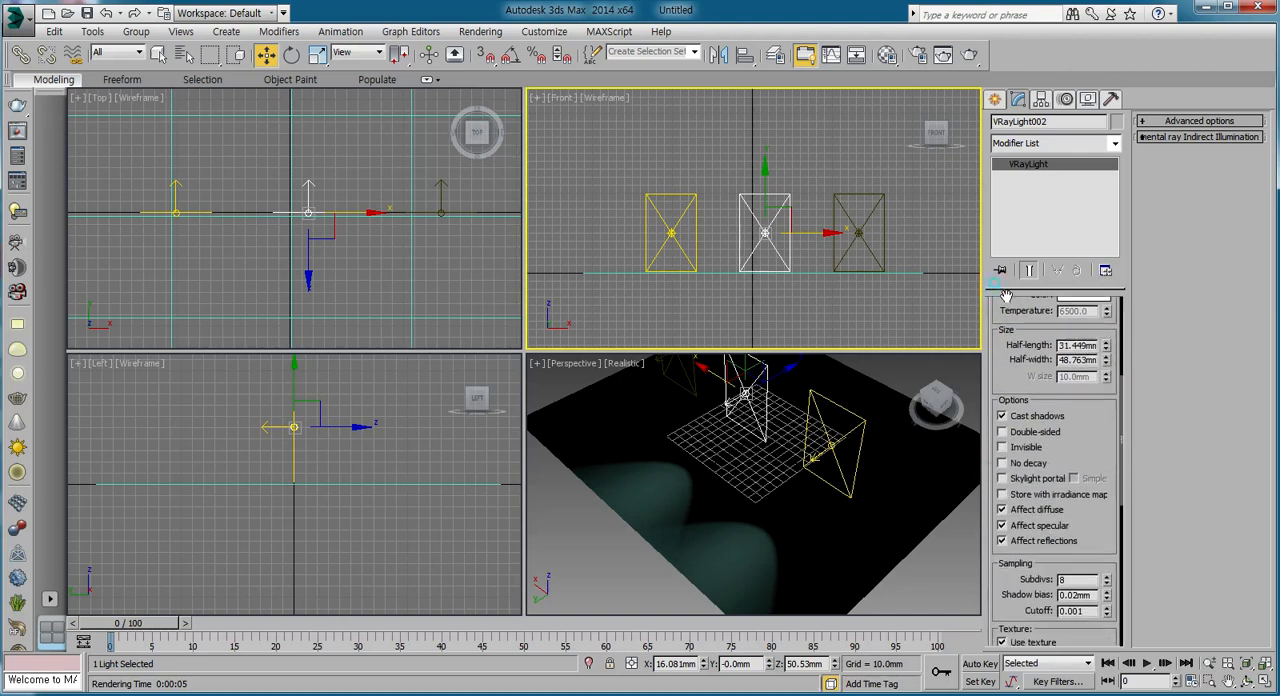
{"action": "left_click", "coordinate": [1002, 432]}
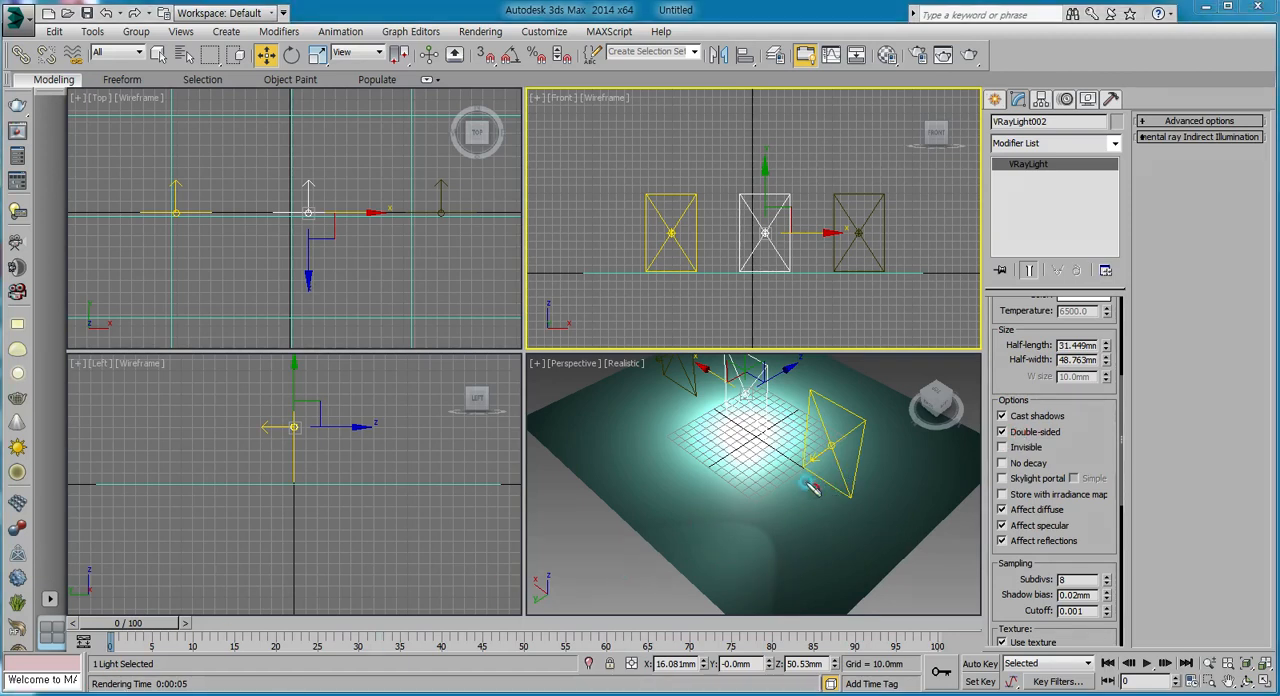
{"action": "mouse_move", "coordinate": [812, 487]}
{"action": "left_mouse_down"}
{"action": "mouse_move", "coordinate": [686, 562]}
{"action": "mouse_move", "coordinate": [837, 505]}
{"action": "left_mouse_up"}
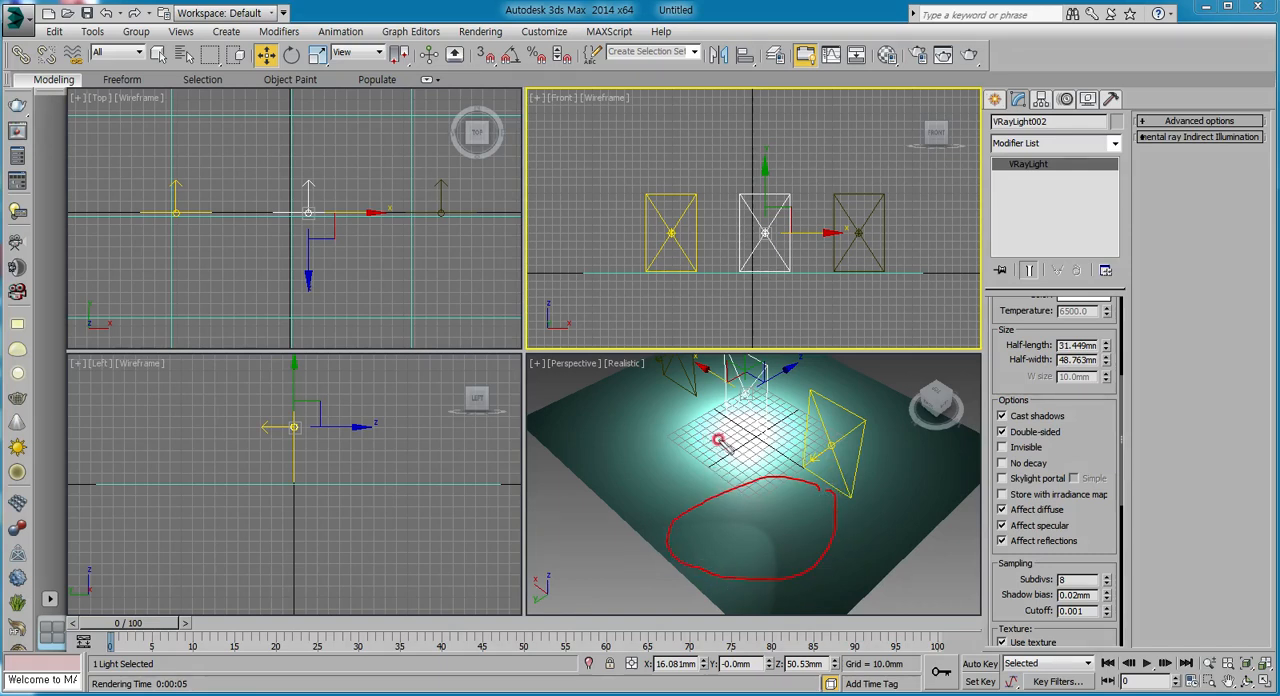
{"action": "mouse_move", "coordinate": [718, 440]}
{"action": "left_mouse_down"}
{"action": "mouse_move", "coordinate": [648, 450]}
{"action": "mouse_move", "coordinate": [666, 536]}
{"action": "mouse_move", "coordinate": [755, 422]}
{"action": "mouse_move", "coordinate": [838, 347]}
{"action": "mouse_move", "coordinate": [898, 392]}
{"action": "mouse_move", "coordinate": [752, 420]}
{"action": "mouse_move", "coordinate": [843, 368]}
{"action": "mouse_move", "coordinate": [652, 476]}
{"action": "left_mouse_up"}
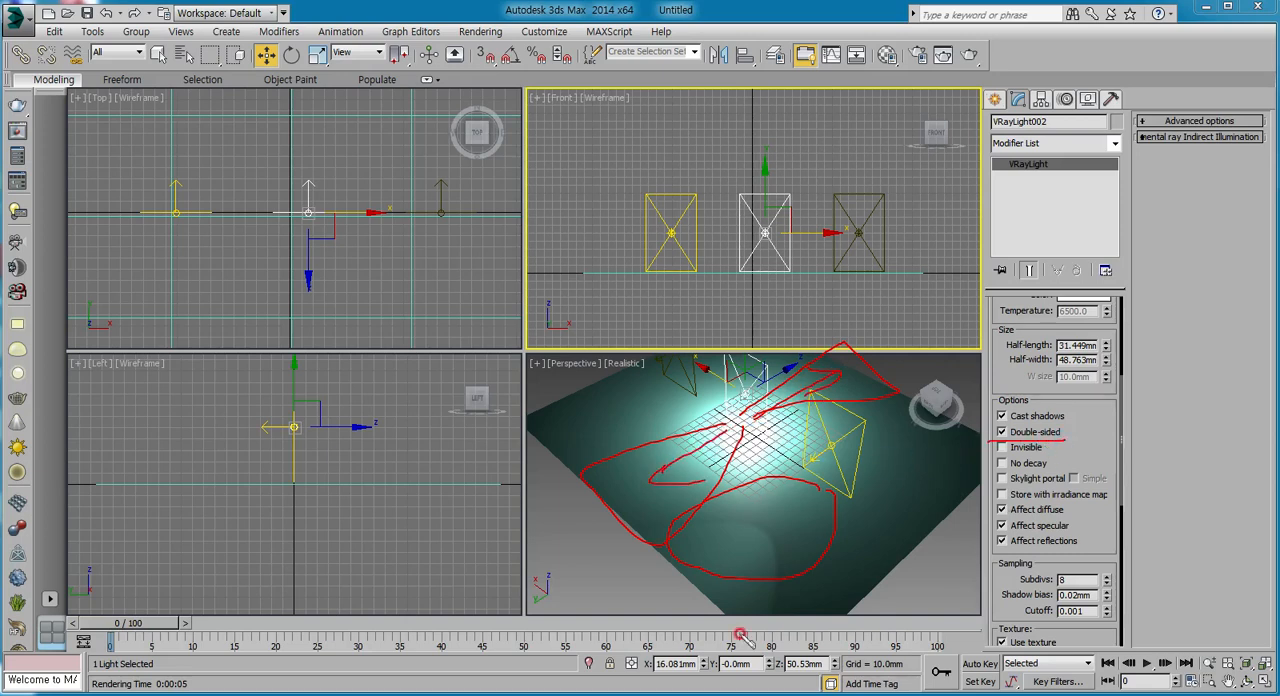
{"action": "key", "text": "Escape"}
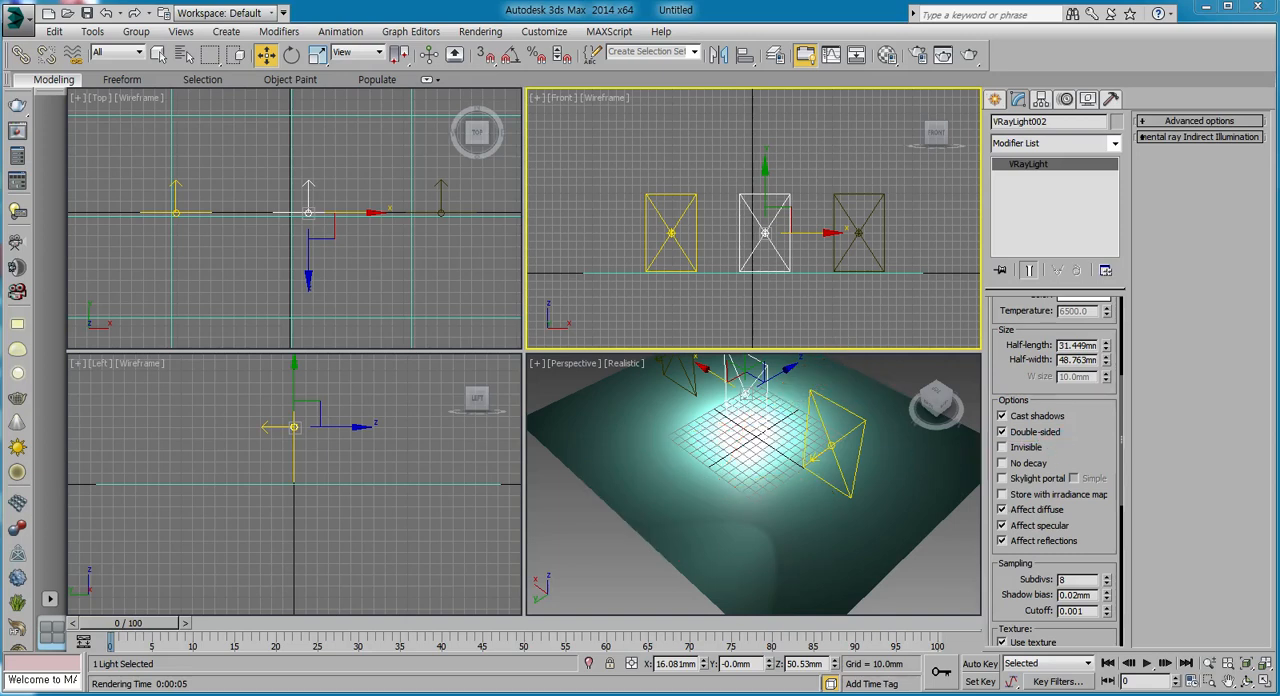
{"action": "left_click", "coordinate": [969, 54]}
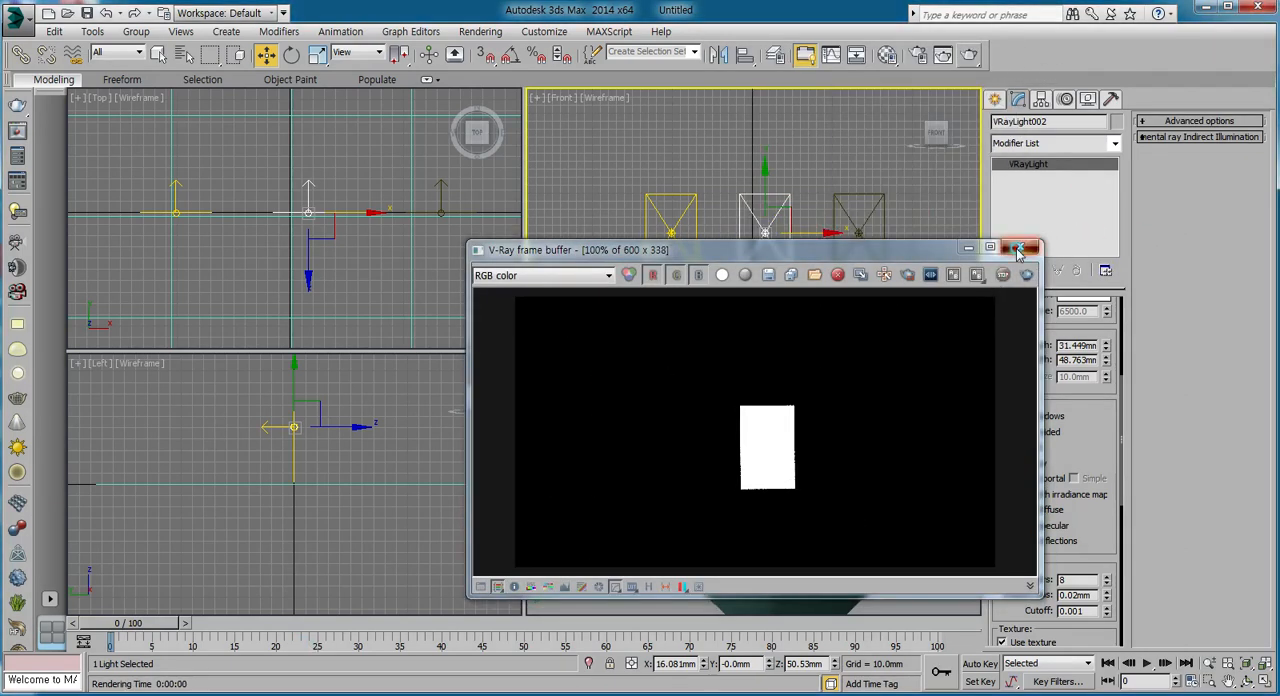
Close the Front render, set and lock the render view to Quad 4 - Perspective, render it and close the frame buffer.
{"action": "left_click", "coordinate": [1020, 246]}
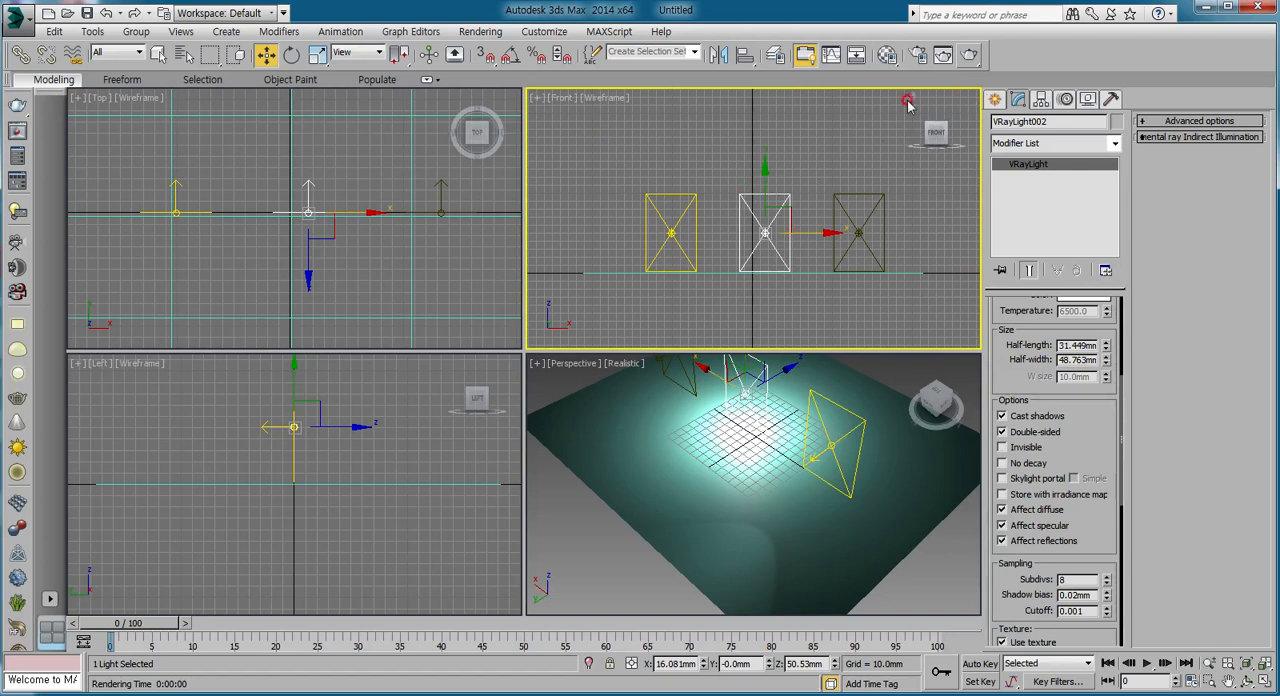
{"action": "left_click", "coordinate": [918, 54]}
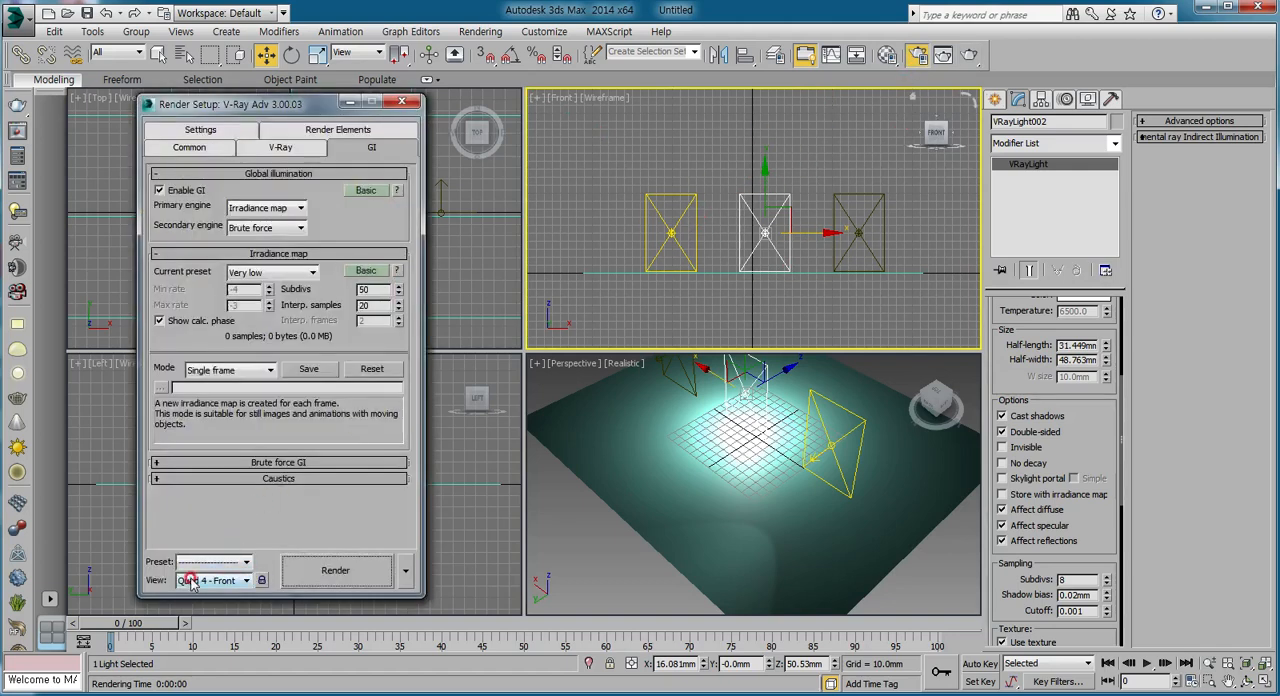
{"action": "left_click", "coordinate": [226, 583]}
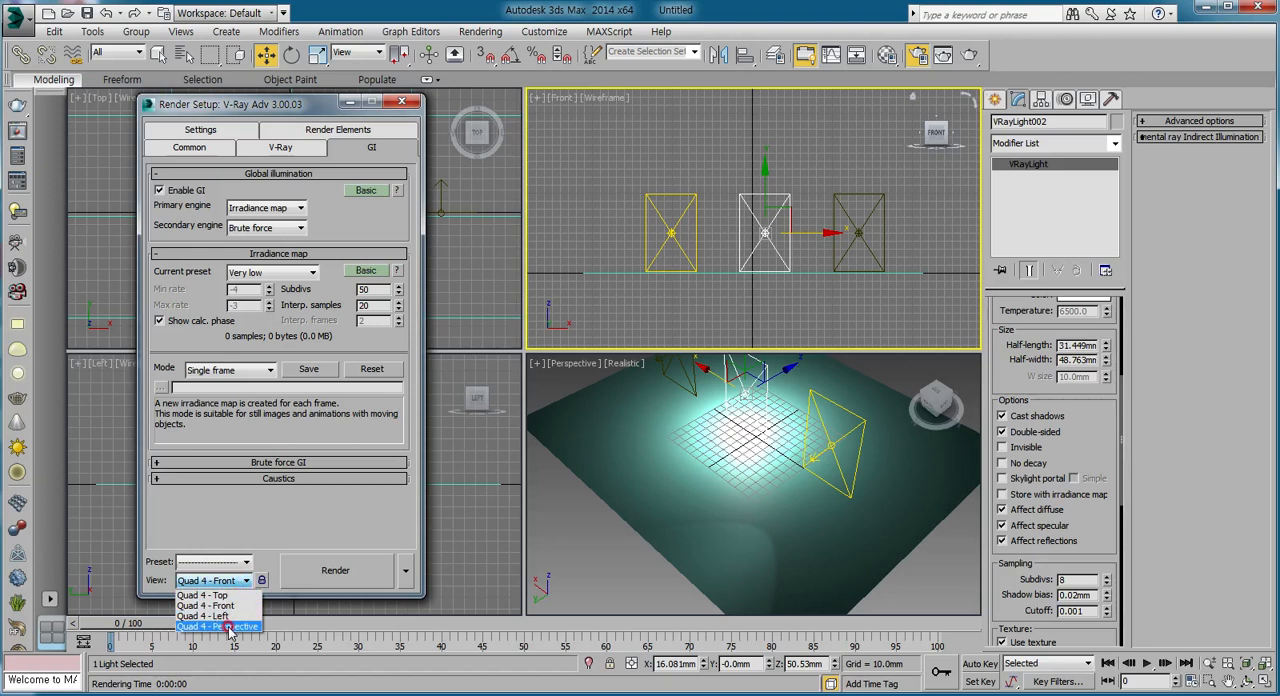
{"action": "left_click", "coordinate": [228, 626]}
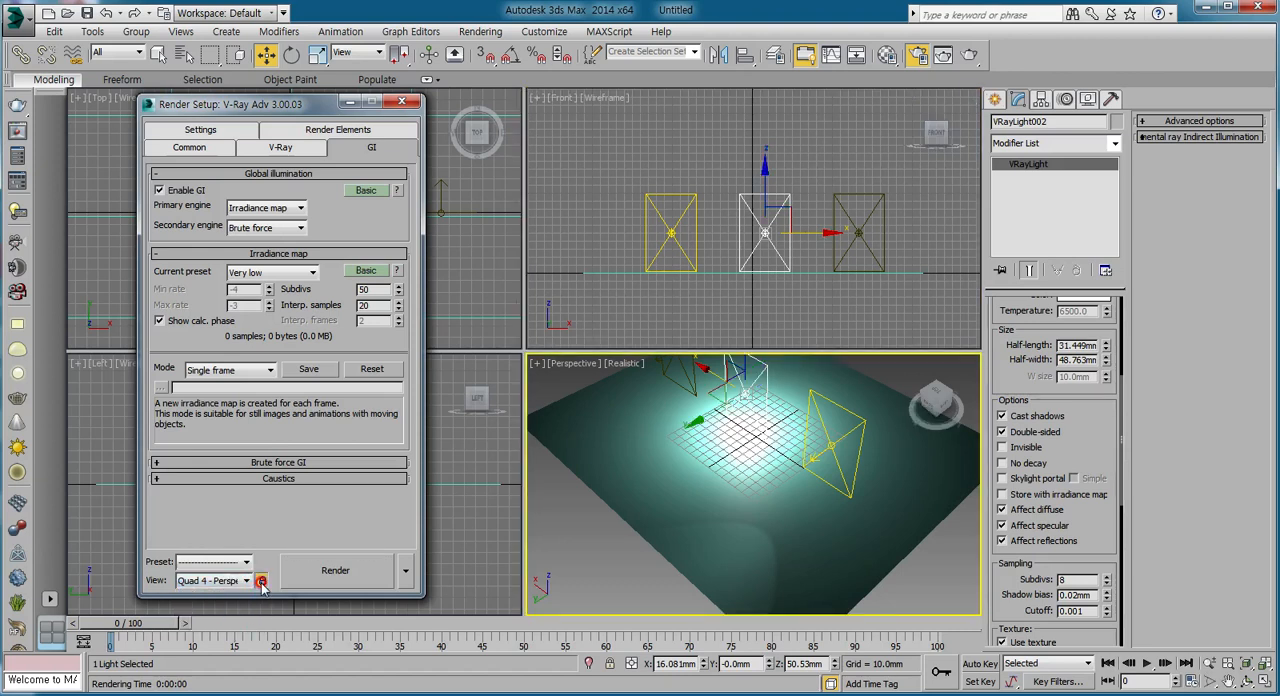
{"action": "left_click", "coordinate": [337, 570]}
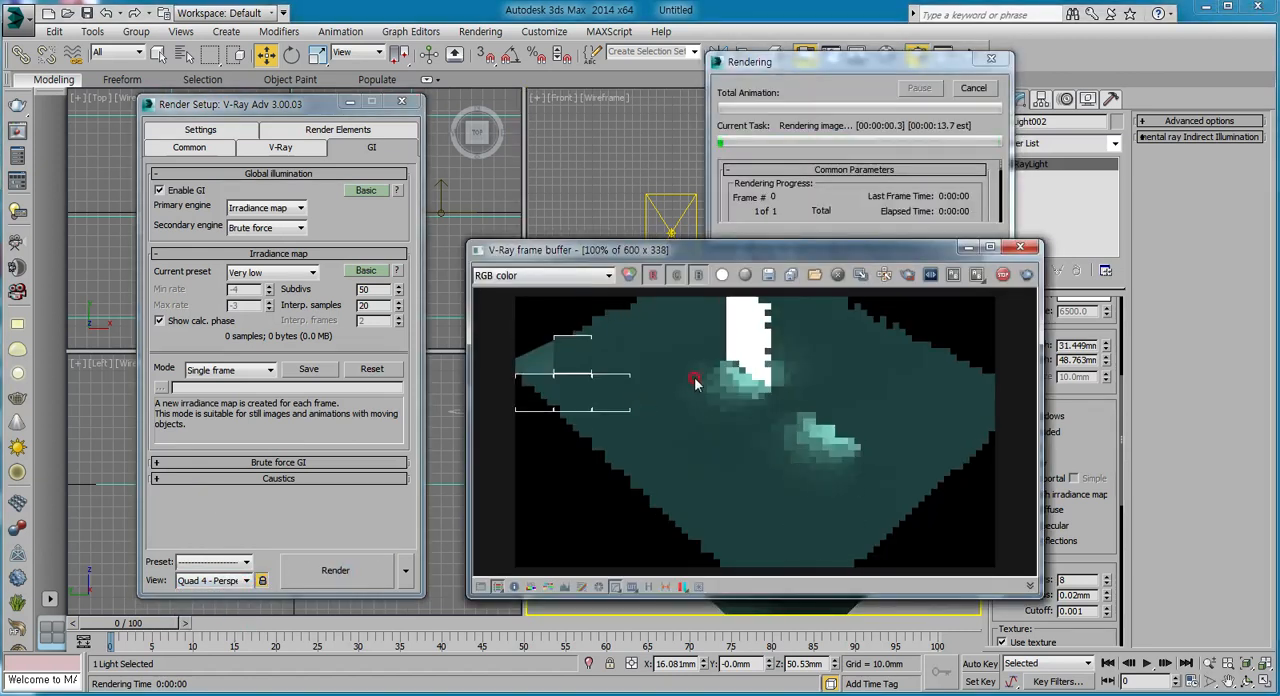
{"action": "left_click", "coordinate": [558, 250]}
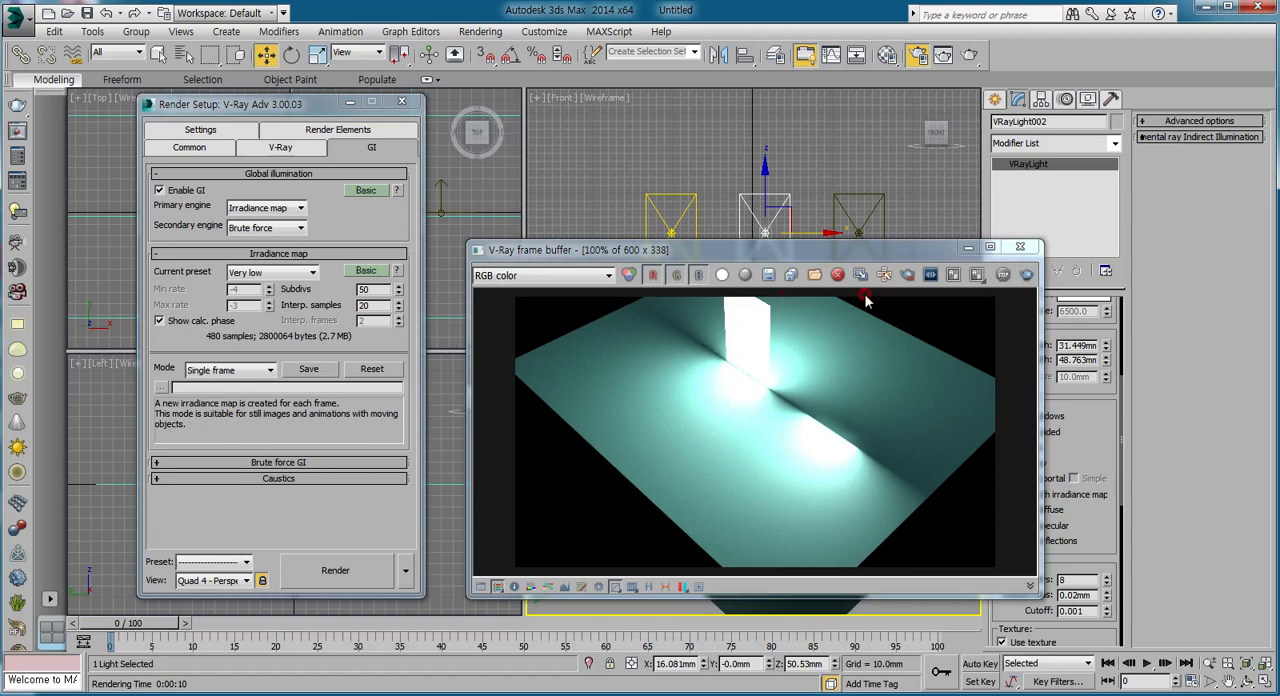
{"action": "left_click", "coordinate": [1020, 246]}
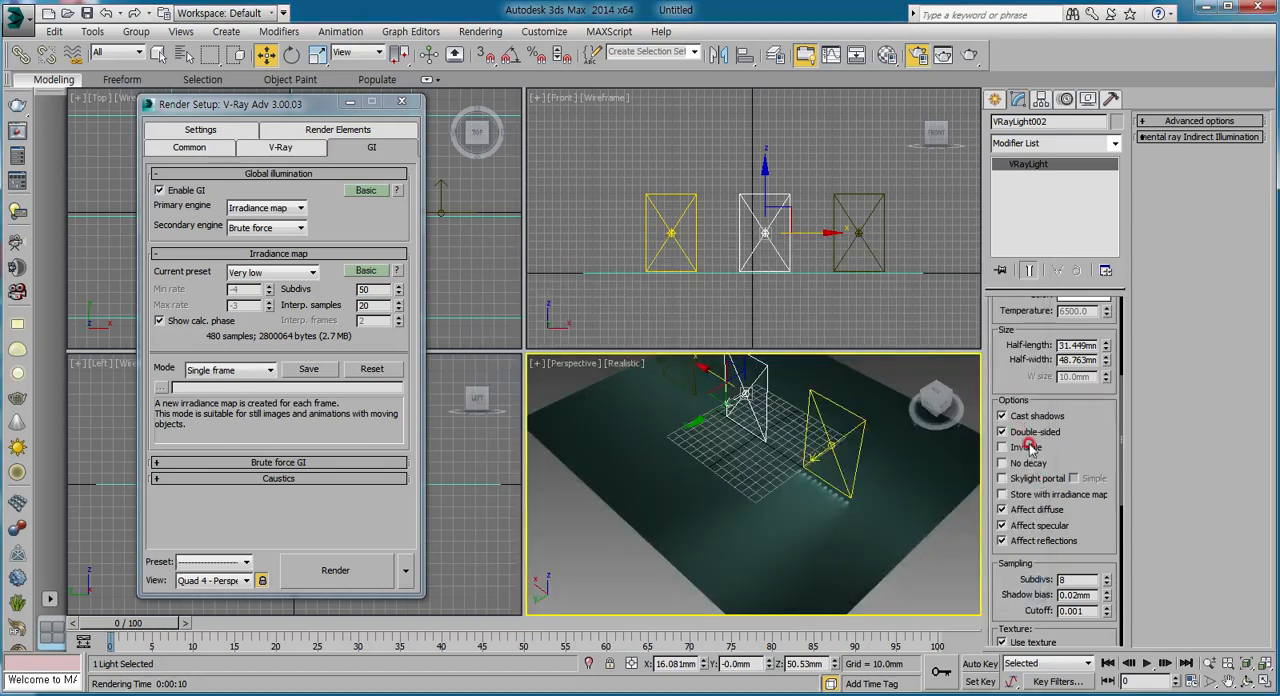
Make the double-sided middle plane light invisible, render the Perspective view with the whole floor framed and close the frame buffer.
{"action": "left_click", "coordinate": [1003, 447]}
{"action": "middle_click_drag", "start_coordinate": [810, 448], "coordinate": [819, 526]}
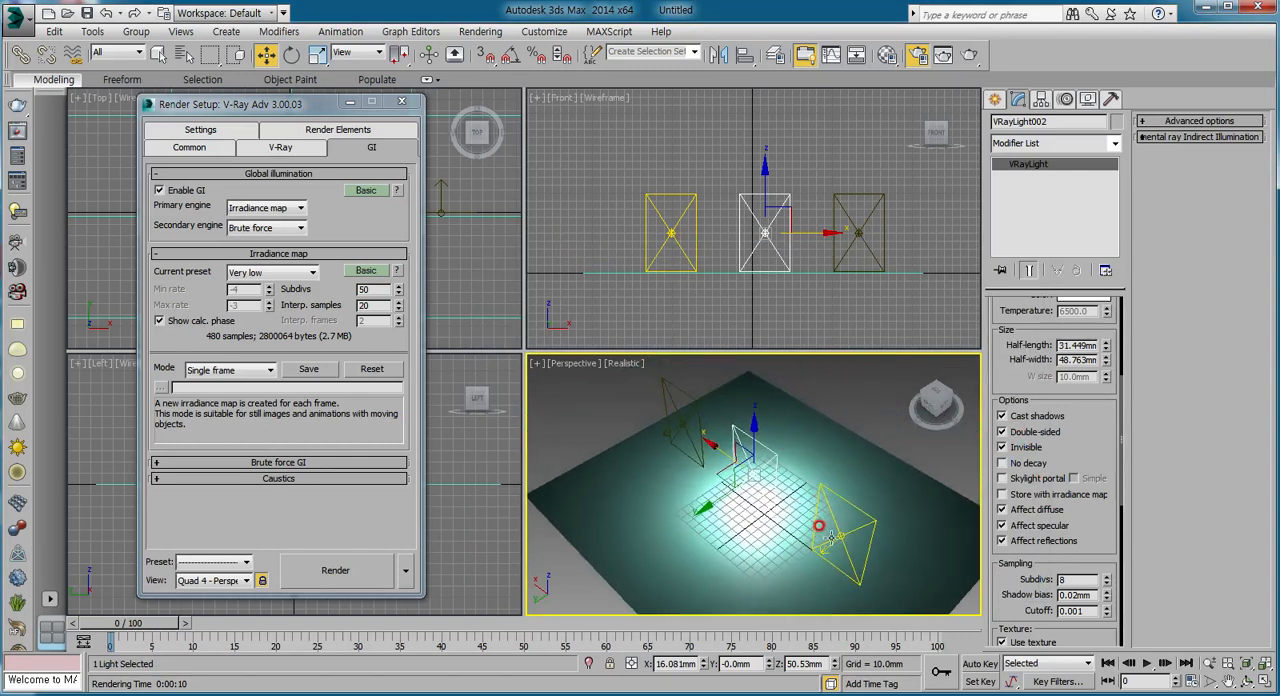
{"action": "left_click", "coordinate": [975, 57]}
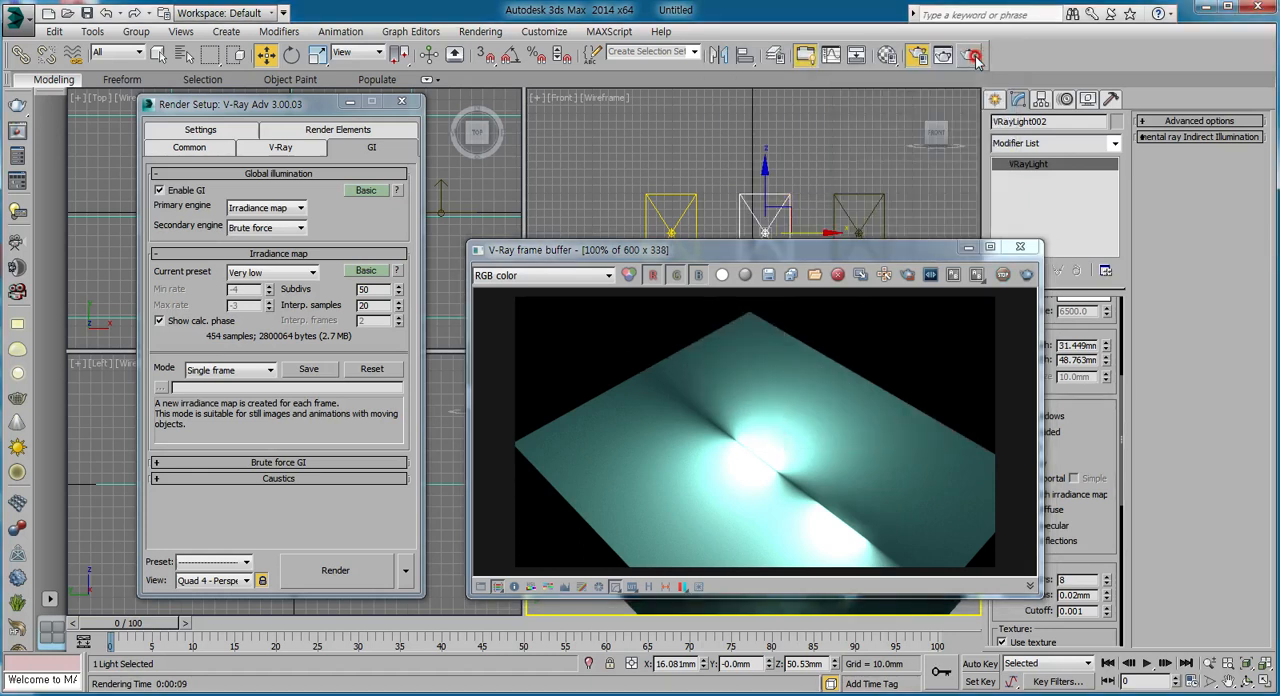
{"action": "left_click", "coordinate": [1020, 246]}
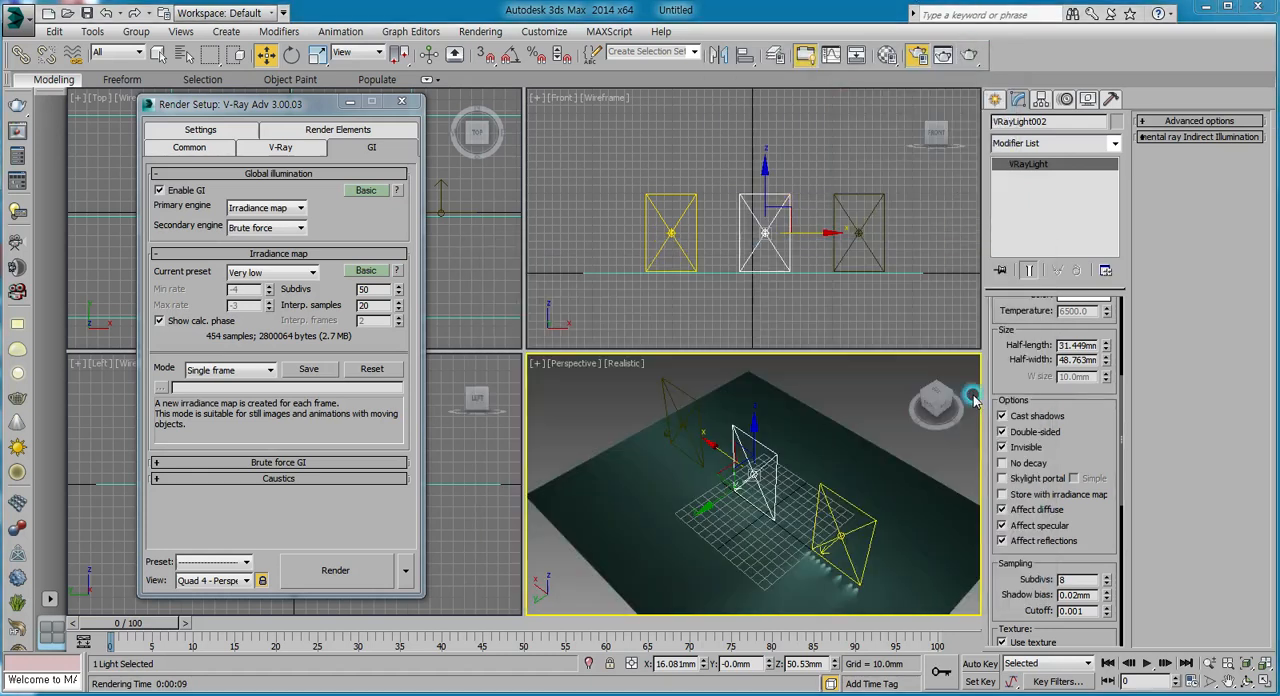
Turn on the rightmost light and change its type from Plane to Sphere.
{"action": "left_click", "coordinate": [872, 251]}
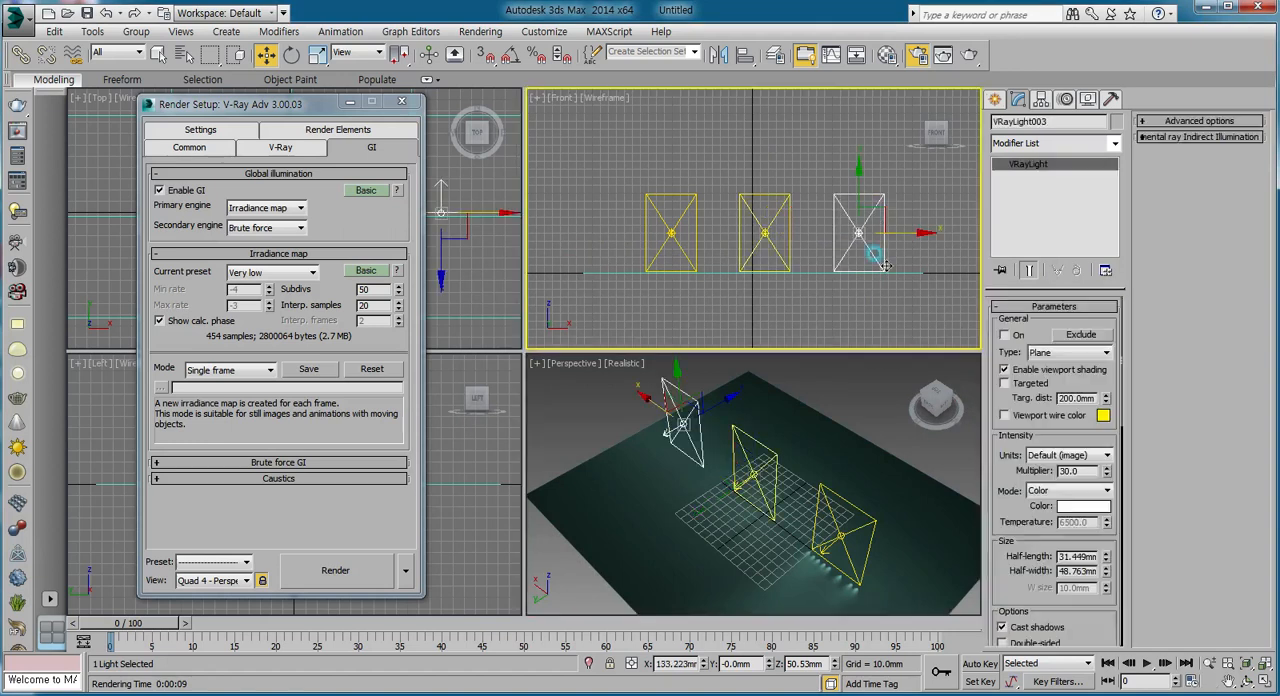
{"action": "left_click", "coordinate": [1004, 336]}
{"action": "left_click", "coordinate": [1066, 356]}
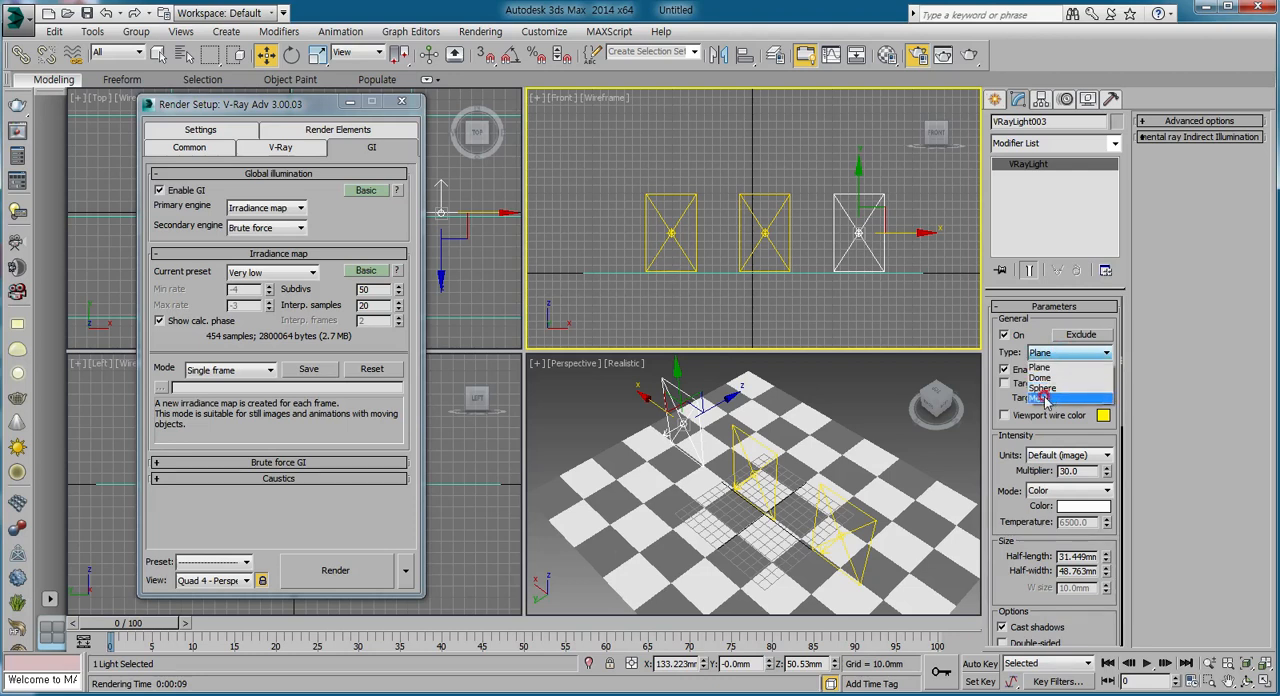
{"action": "left_click", "coordinate": [1052, 388]}
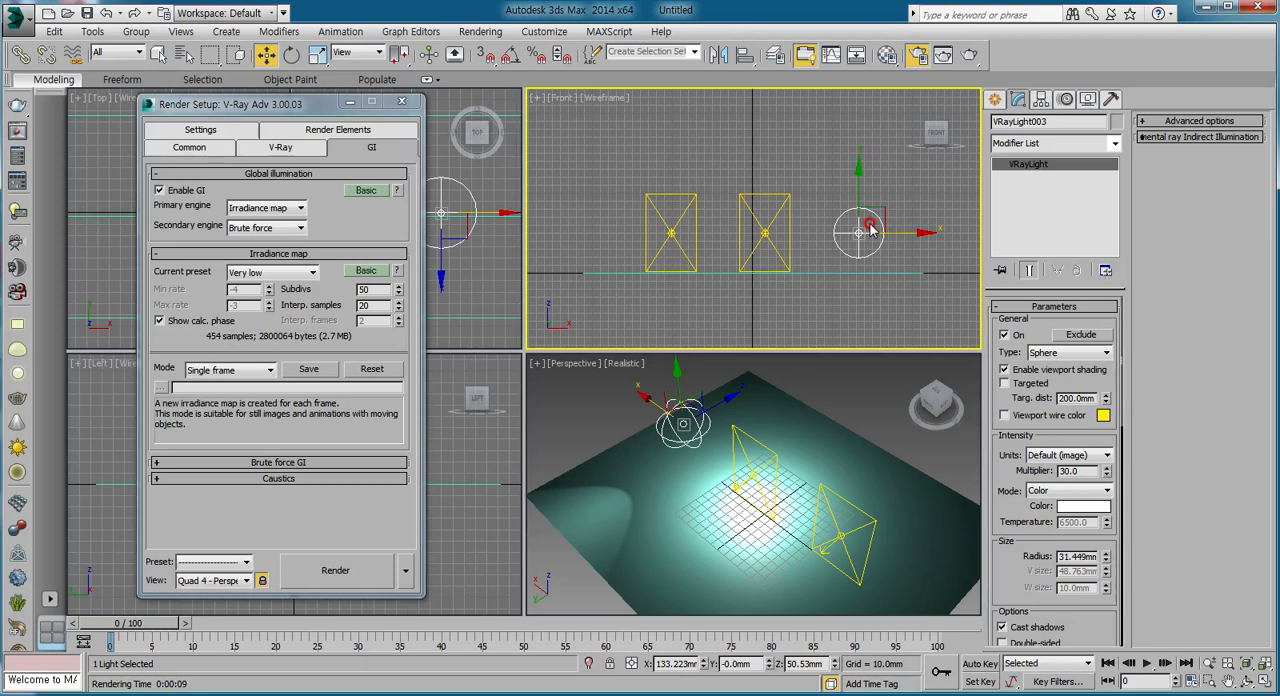
Render the Perspective view with the sphere light, and set that light's intensity multiplier to 10.
{"action": "right_click", "coordinate": [556, 476]}
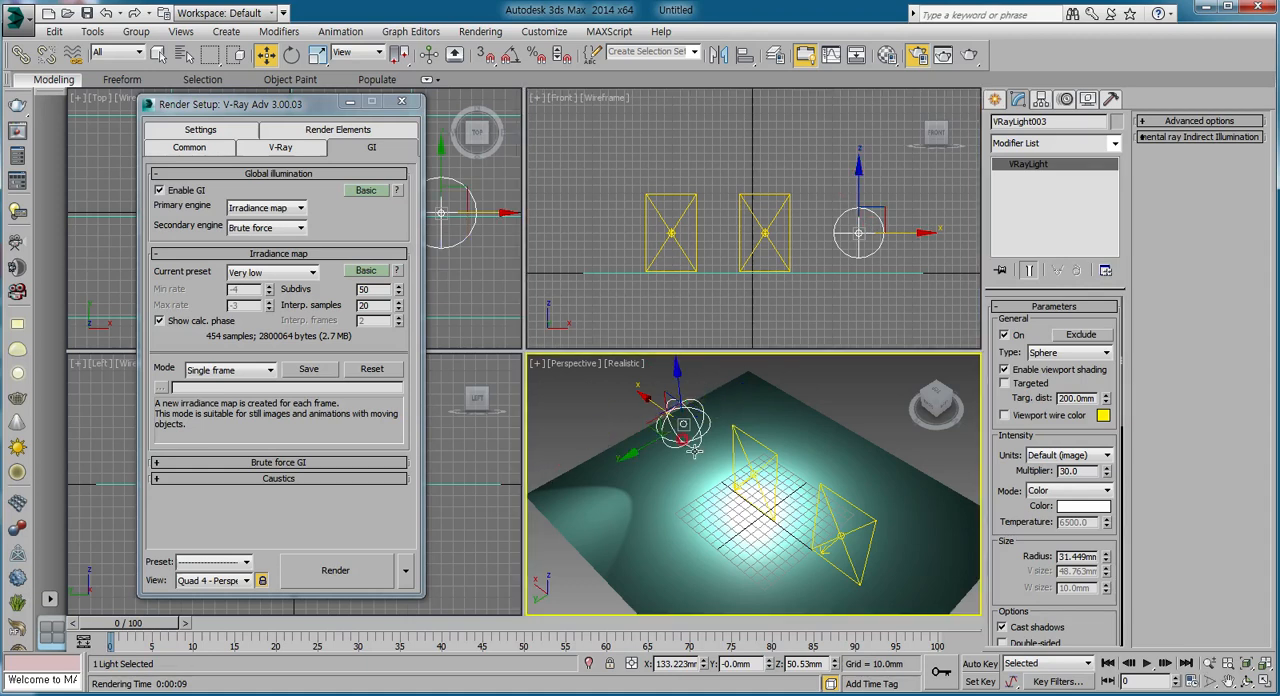
{"action": "left_click", "coordinate": [972, 58]}
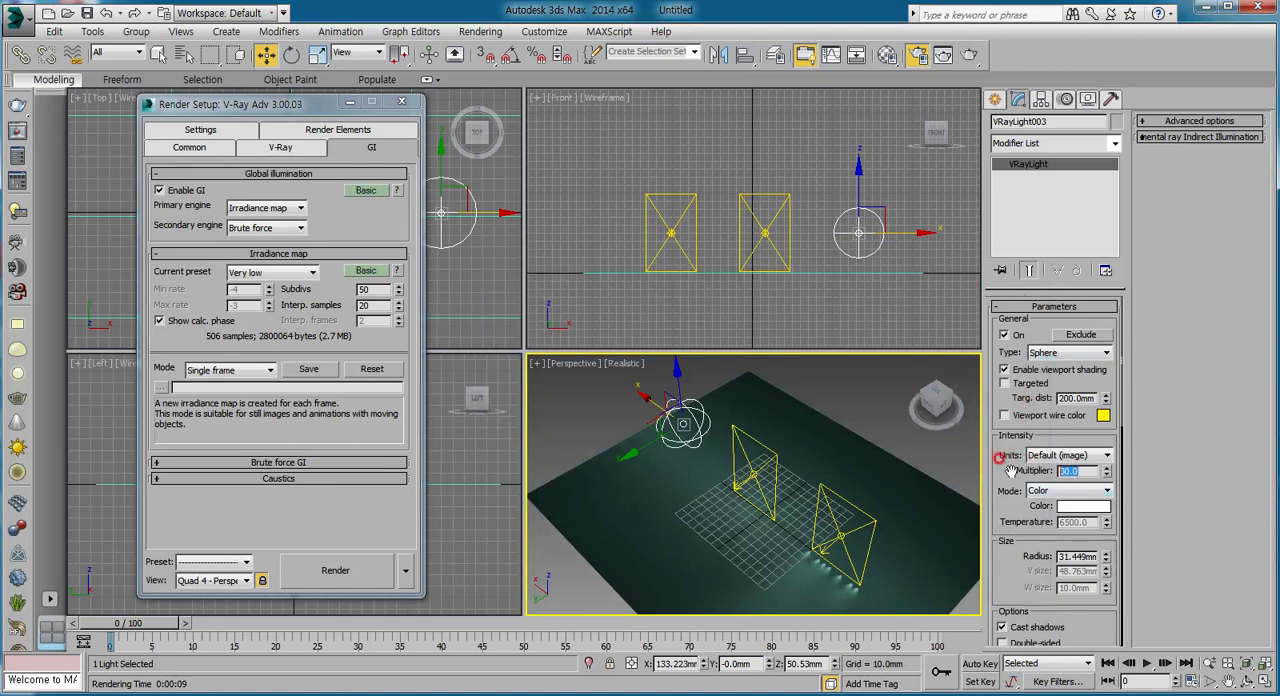
{"action": "key", "text": "Return"}
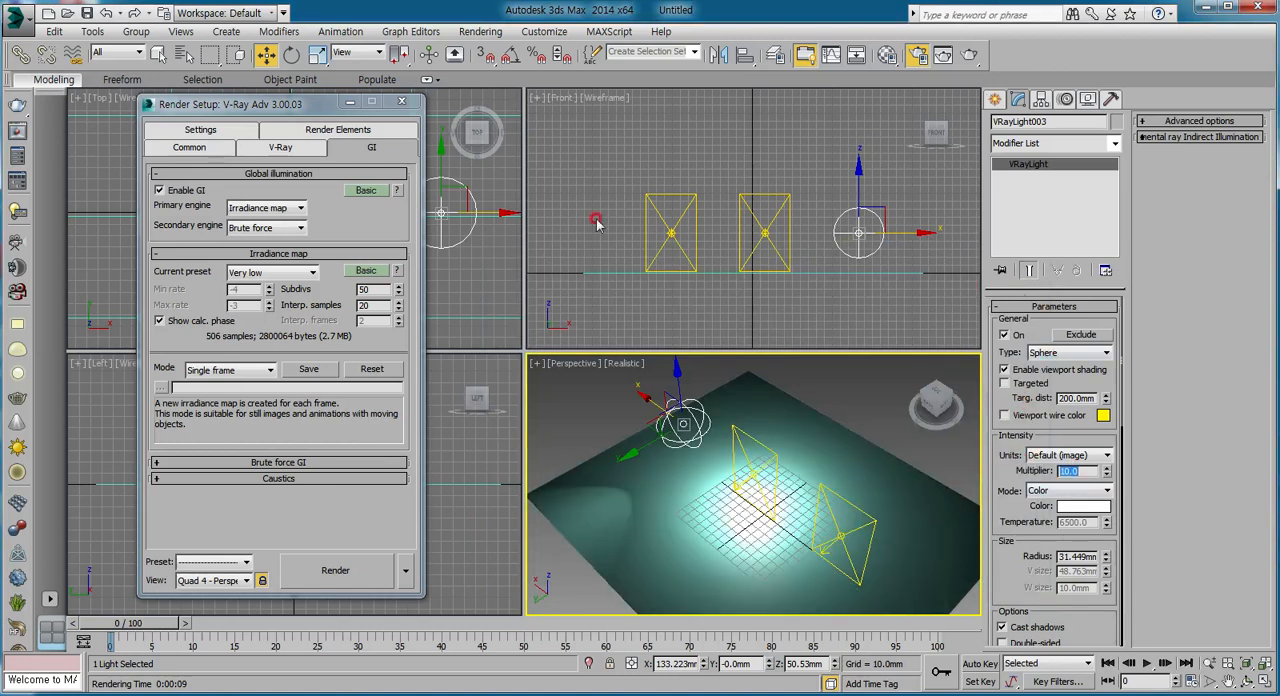
Turn off the middle plane light, render the Perspective view and close the frame buffer.
{"action": "left_click", "coordinate": [782, 220]}
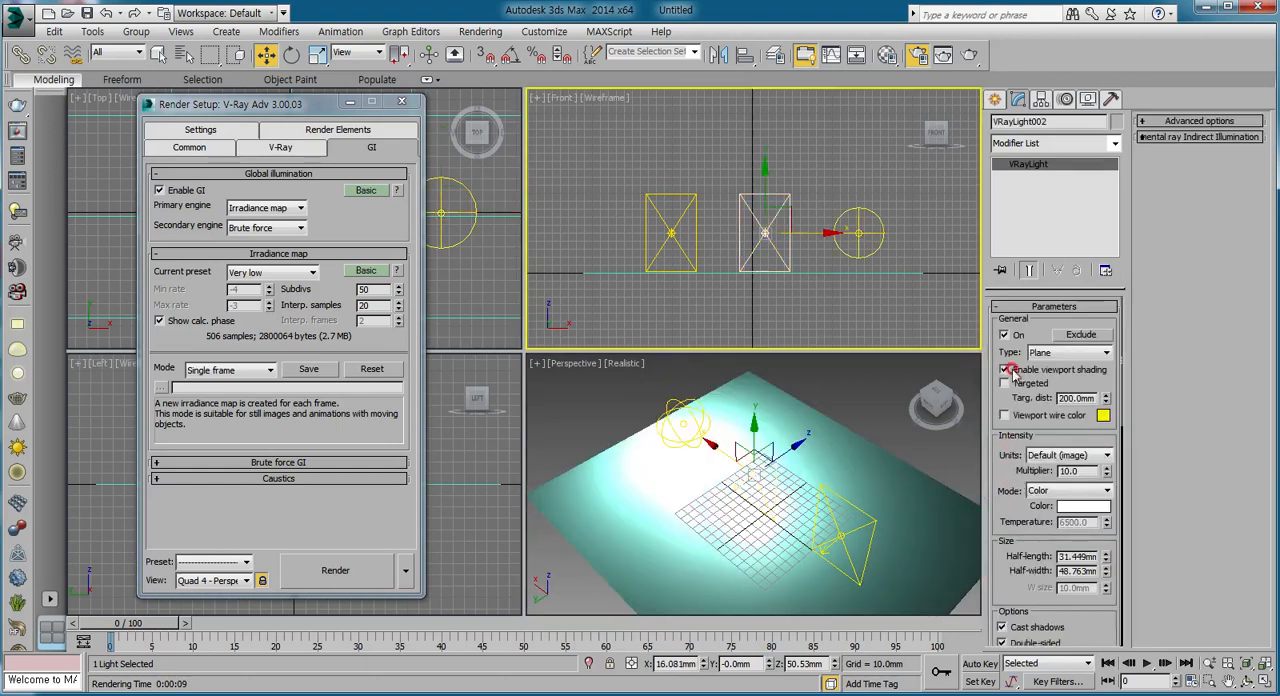
{"action": "left_click", "coordinate": [1004, 336]}
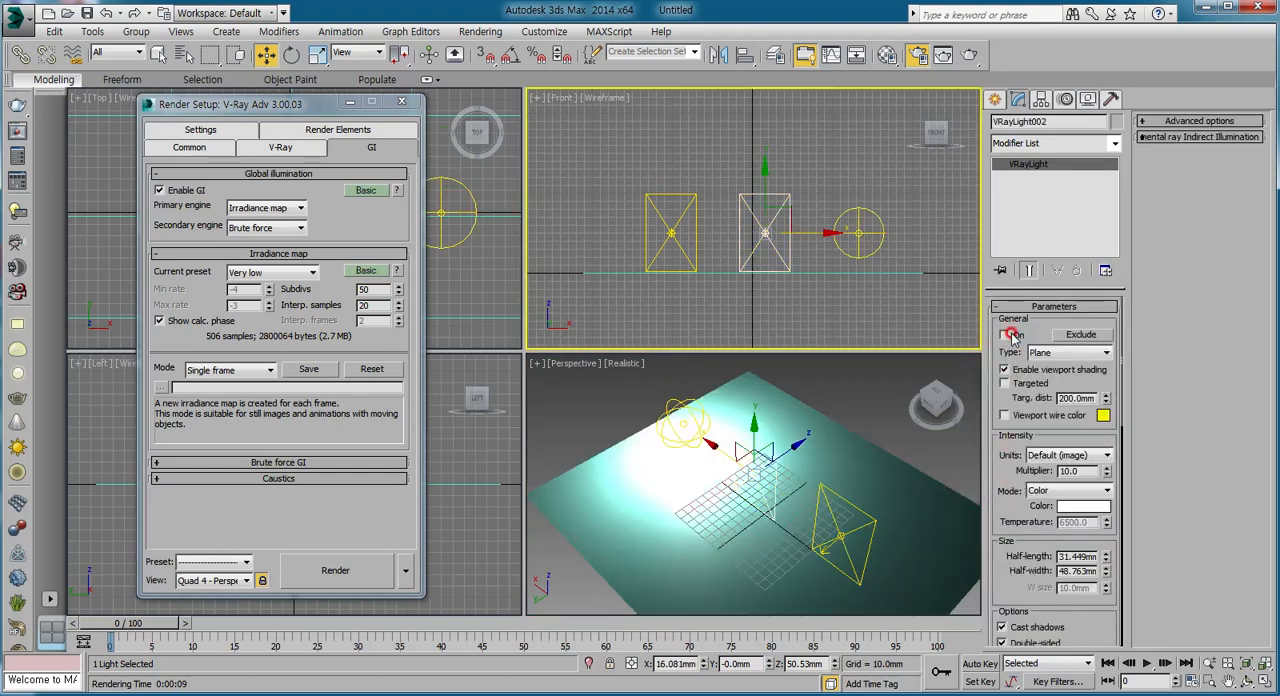
{"action": "right_click", "coordinate": [843, 390]}
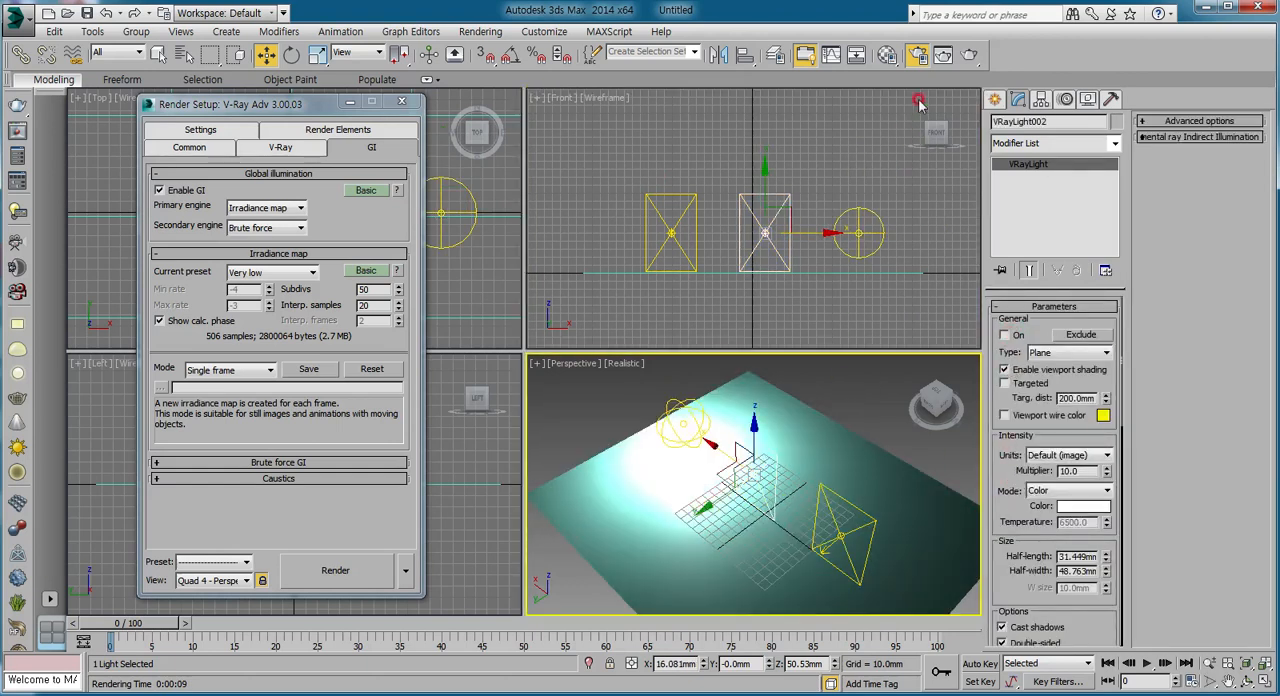
{"action": "left_click", "coordinate": [970, 54]}
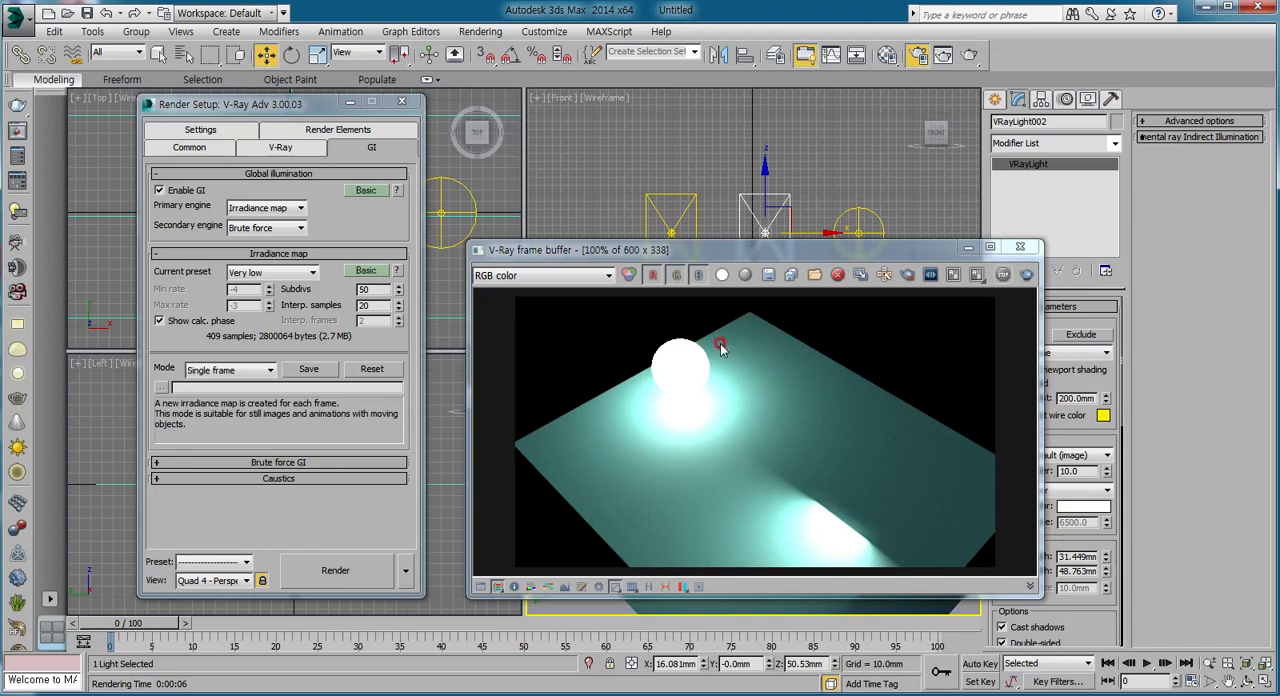
{"action": "left_click", "coordinate": [1020, 246]}
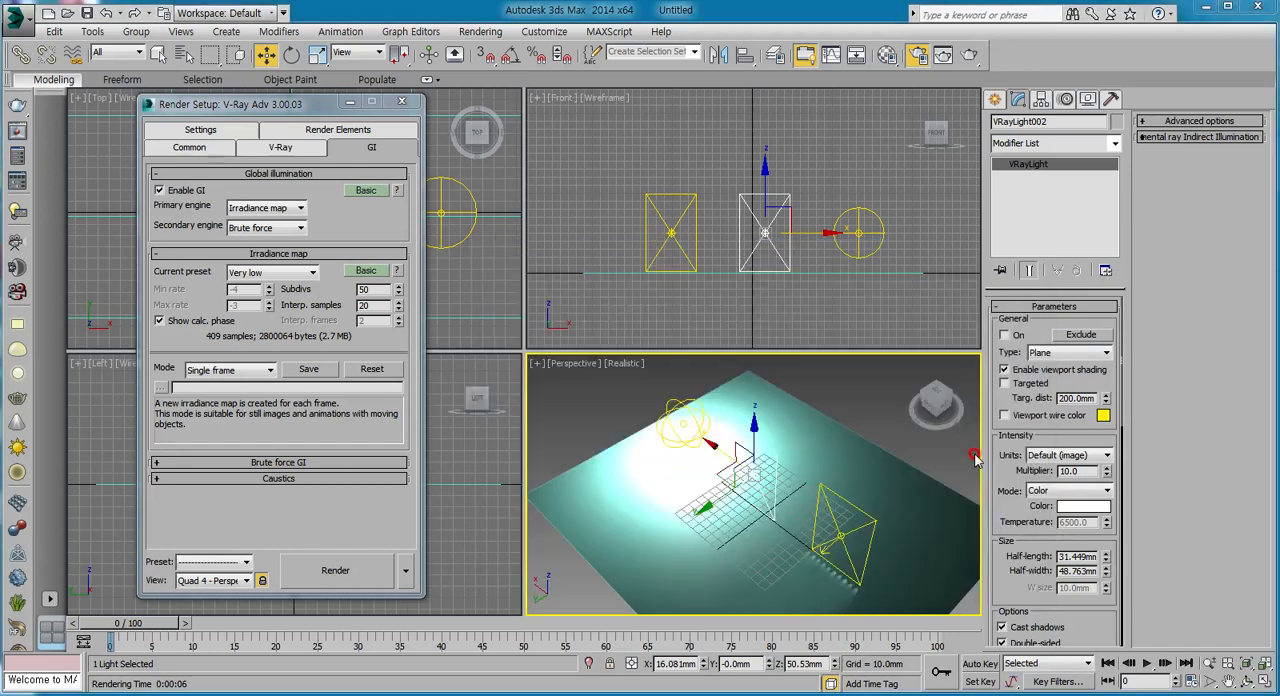
Try No decay on the switched-off middle plane light with a Perspective render, and turn the option back off.
{"action": "scroll", "coordinate": [995, 480], "scroll_direction": "down", "scroll_amount": 5}
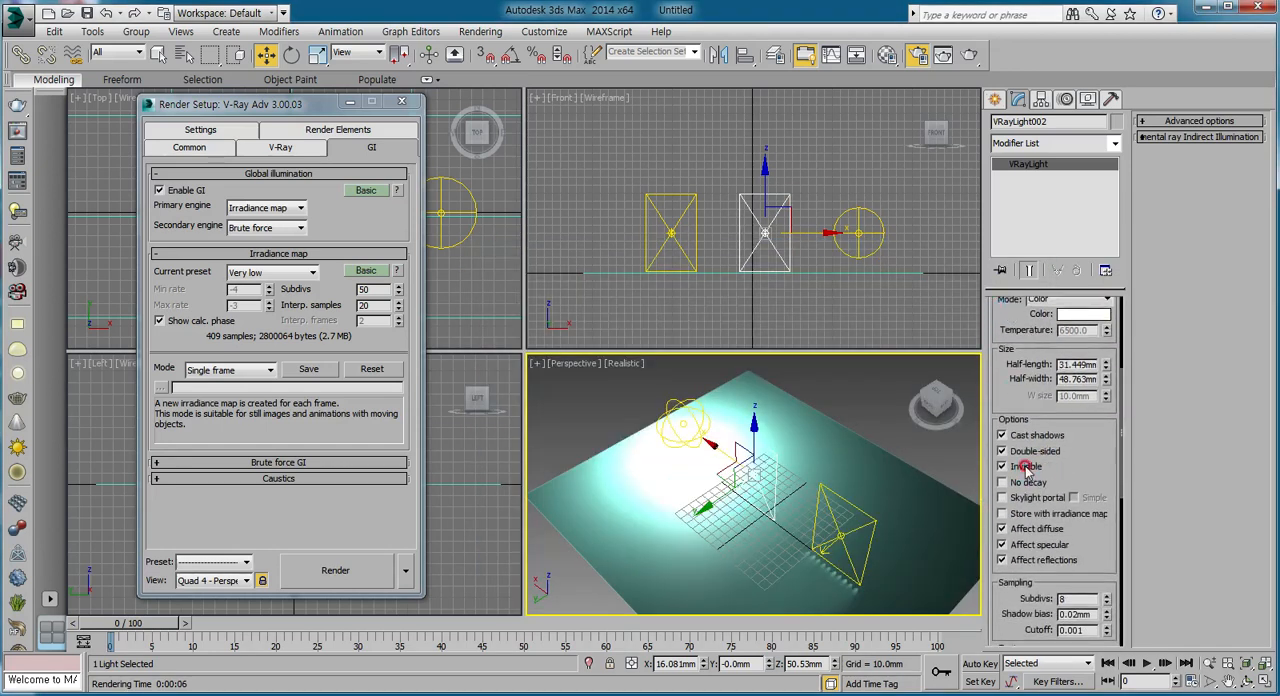
{"action": "left_click", "coordinate": [1002, 482]}
{"action": "left_click", "coordinate": [970, 55]}
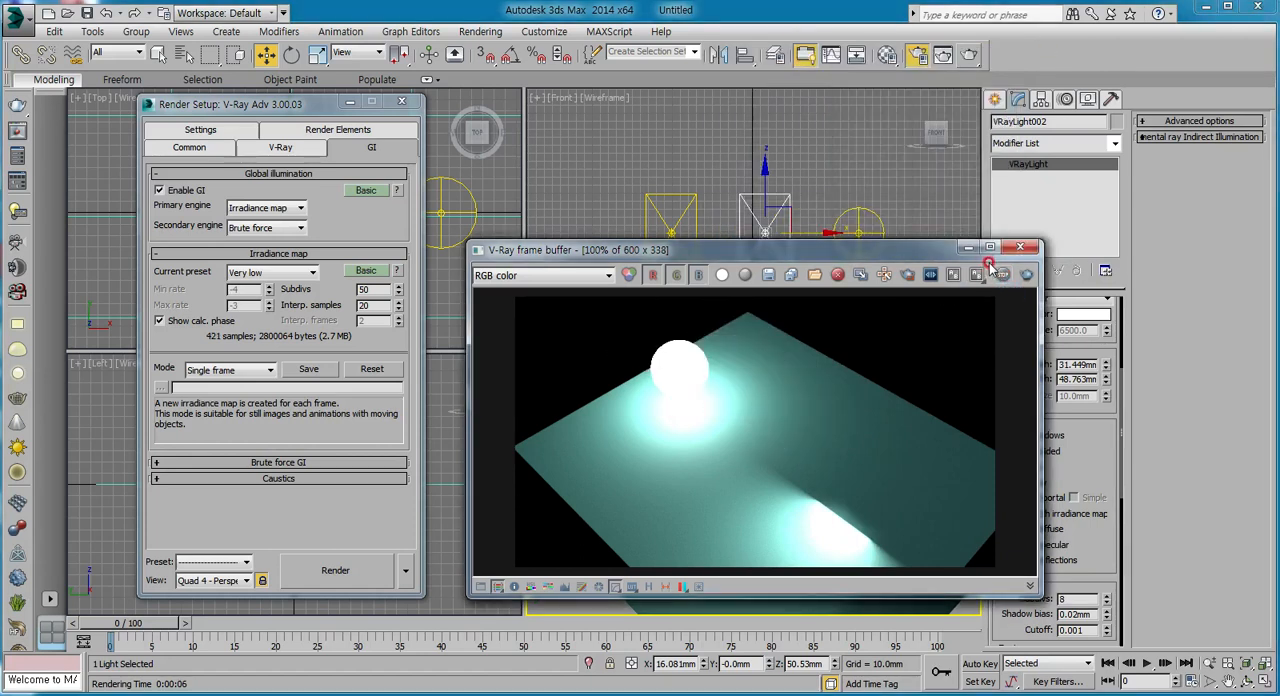
{"action": "left_click", "coordinate": [1020, 247]}
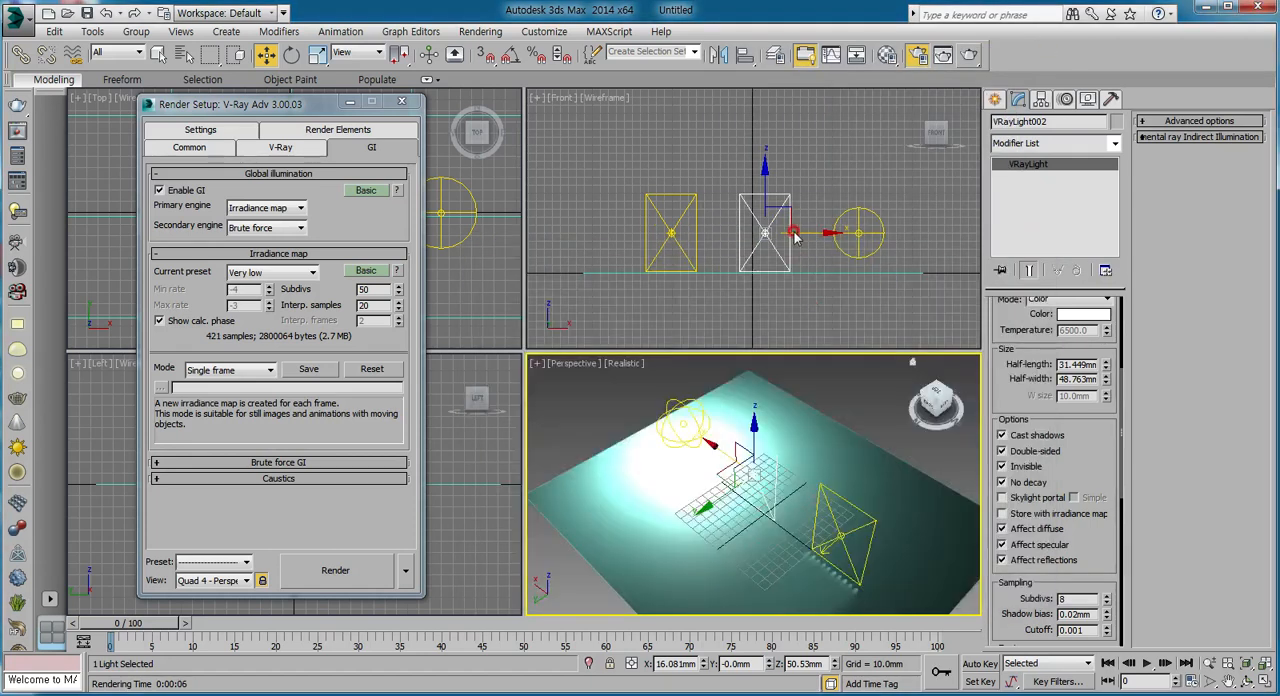
{"action": "left_click", "coordinate": [1018, 483]}
Enable Invisible and No decay on the sphere light, render the Perspective view and close the frame buffer.
{"action": "left_click", "coordinate": [858, 236]}
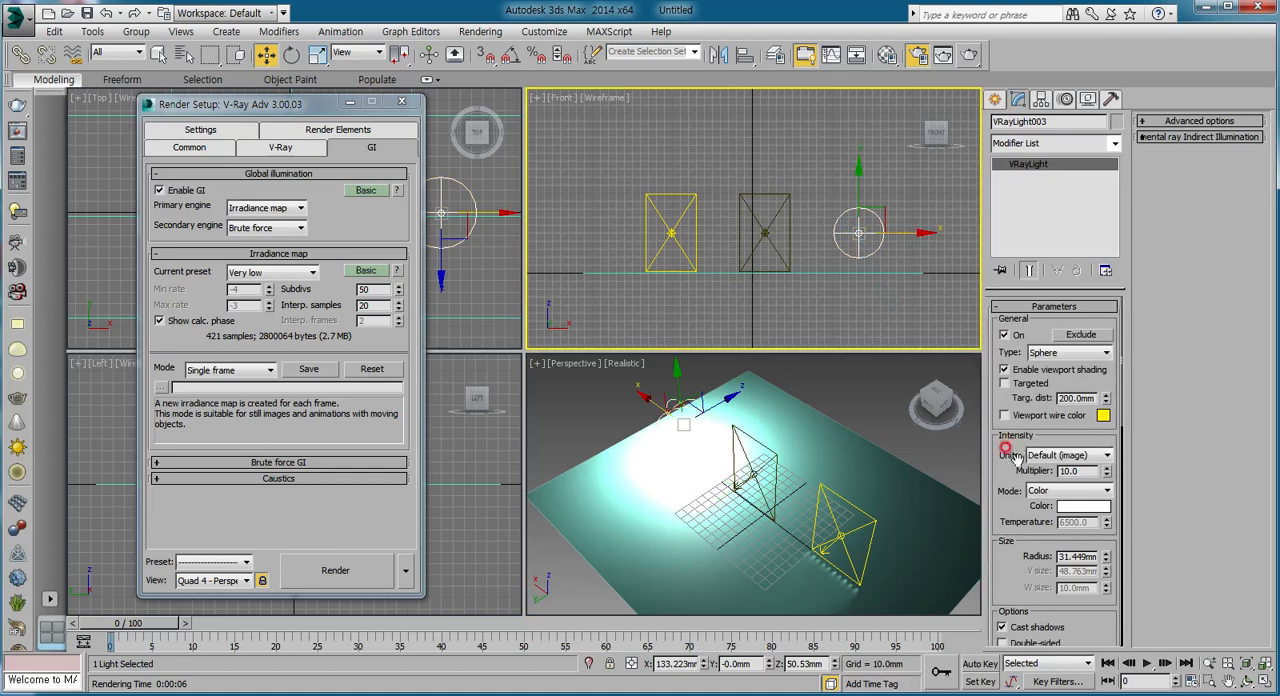
{"action": "scroll", "coordinate": [1007, 514], "scroll_direction": "down", "scroll_amount": 3}
{"action": "left_click", "coordinate": [1003, 530]}
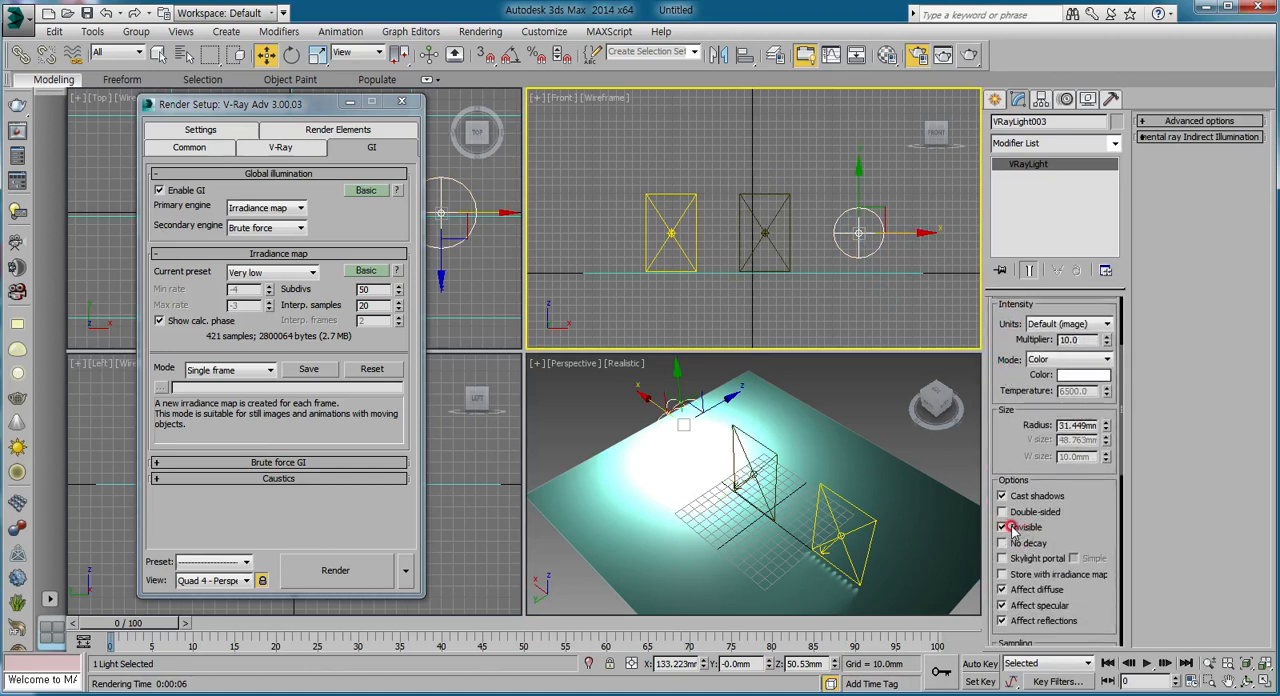
{"action": "left_click", "coordinate": [1003, 543]}
{"action": "left_click", "coordinate": [970, 57]}
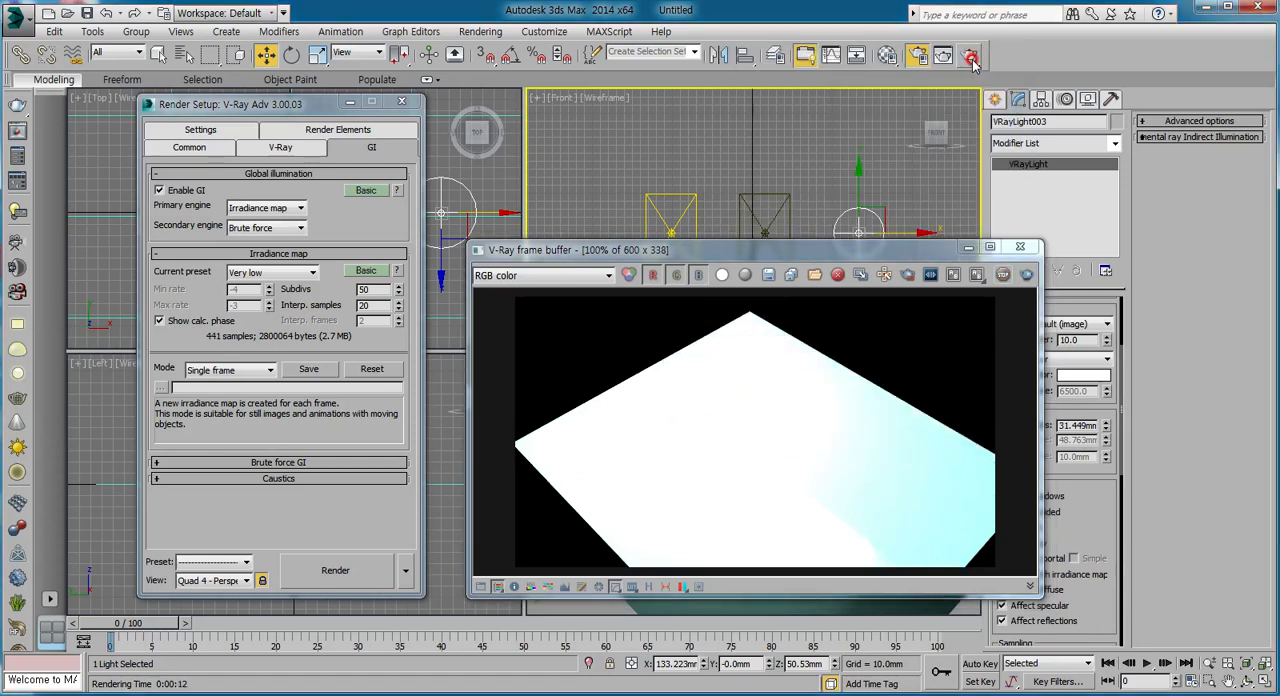
{"action": "left_click", "coordinate": [1020, 247]}
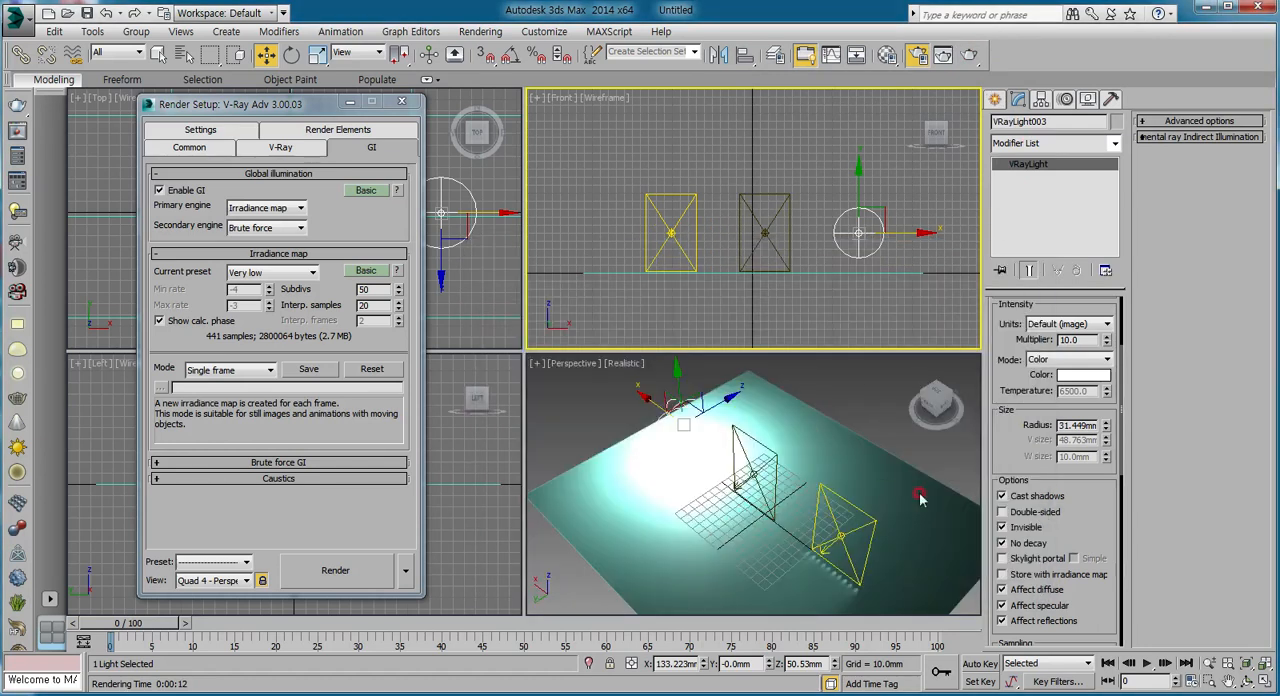
Turn off No decay on the sphere light and render the Perspective view again.
{"action": "left_click", "coordinate": [1003, 543]}
{"action": "scroll", "coordinate": [1077, 537], "scroll_direction": "down", "scroll_amount": 2}
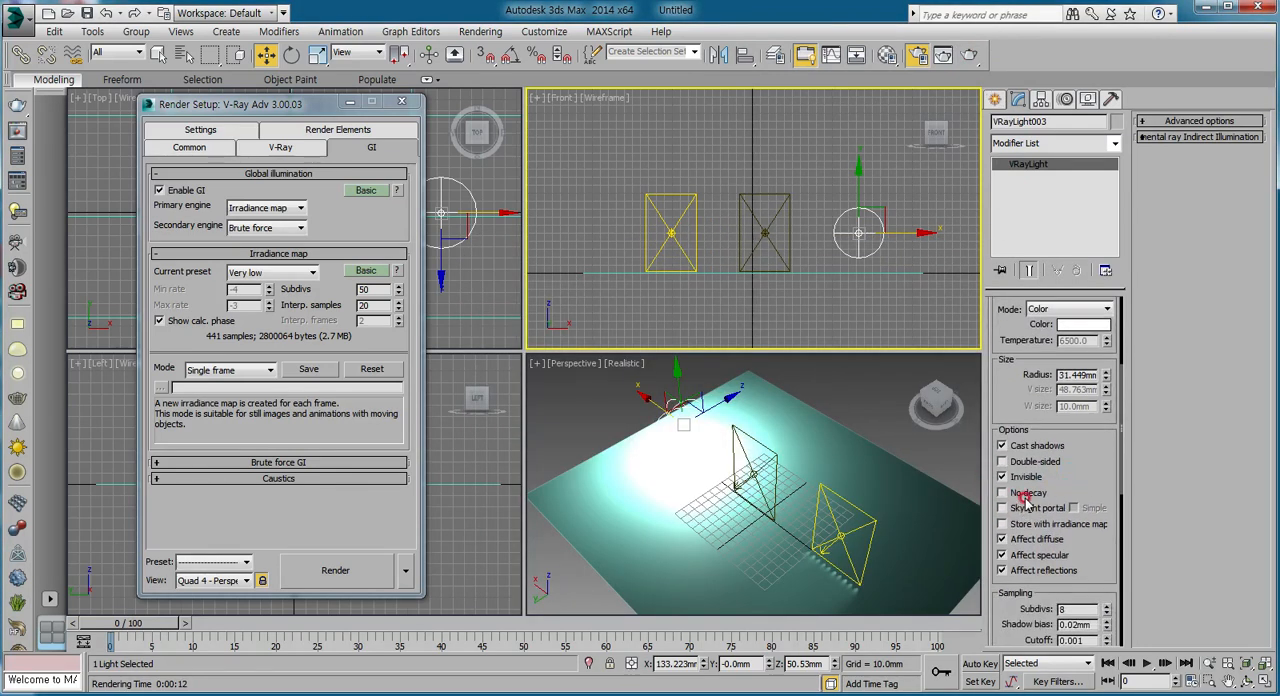
{"action": "left_click", "coordinate": [969, 55]}
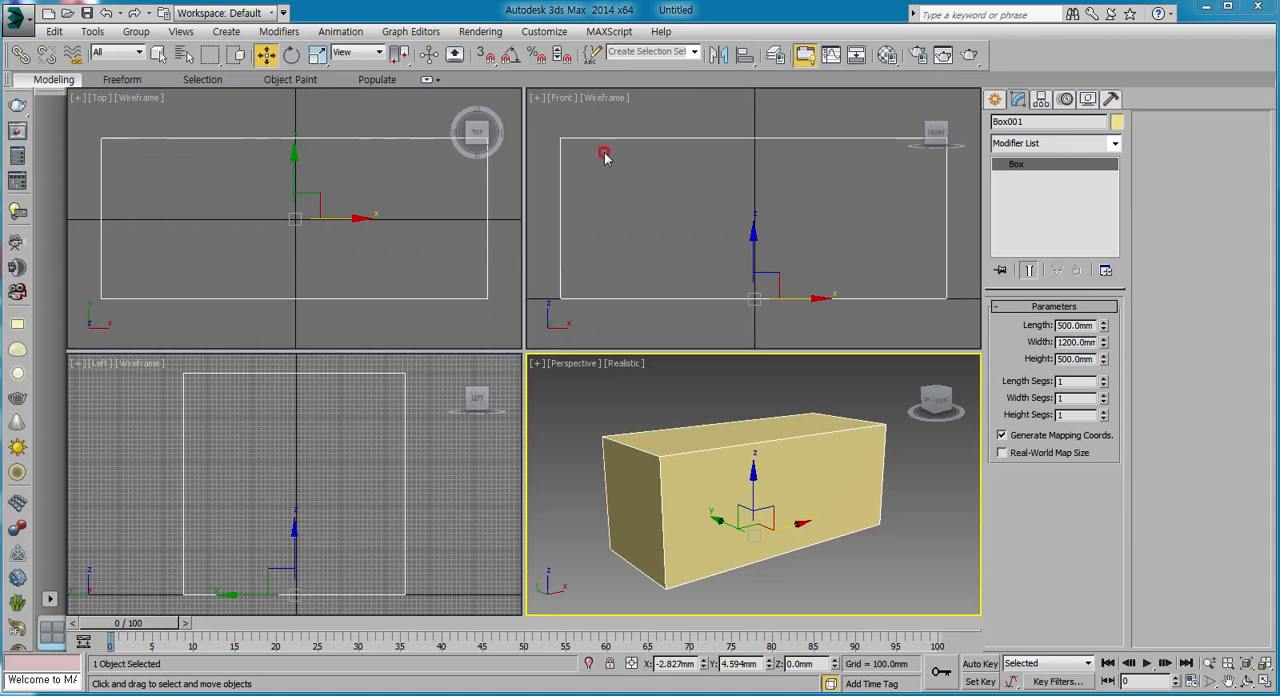
Convert the 500 x 1200 x 500 mm box to an Editable Poly and delete its long front polygon.
{"action": "right_click", "coordinate": [795, 477]}
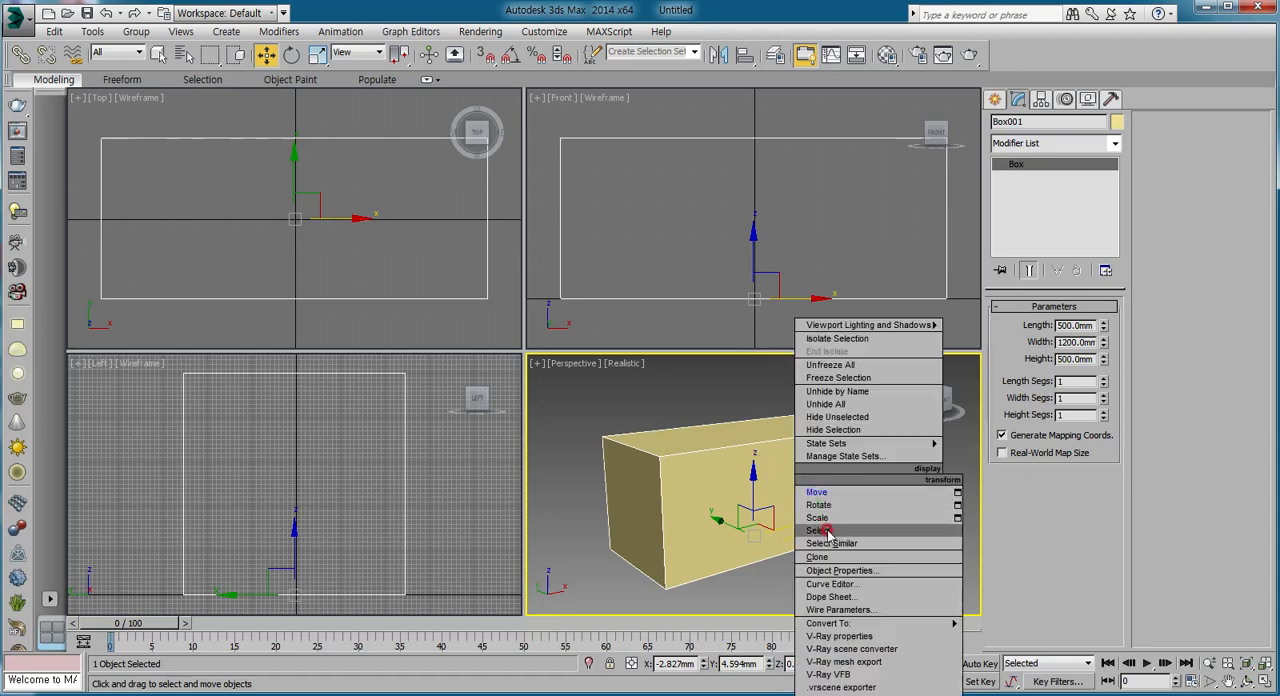
{"action": "mouse_move", "coordinate": [835, 623]}
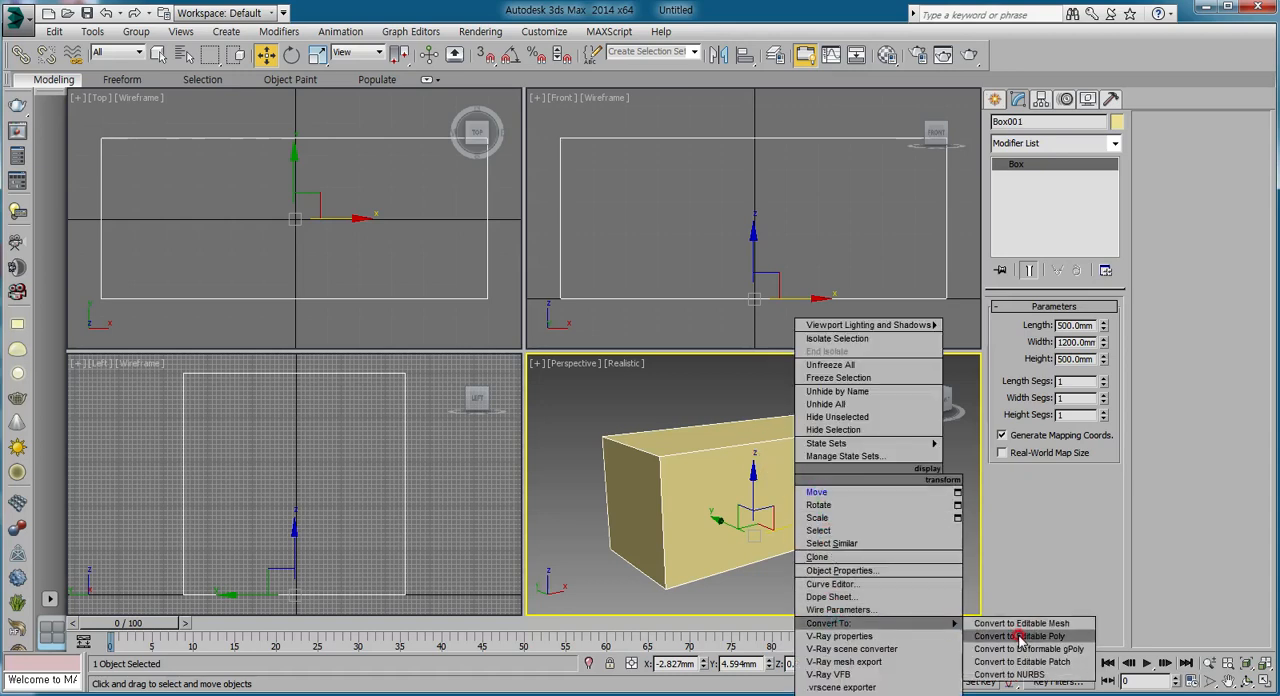
{"action": "left_click", "coordinate": [1000, 636]}
{"action": "left_click", "coordinate": [1071, 324]}
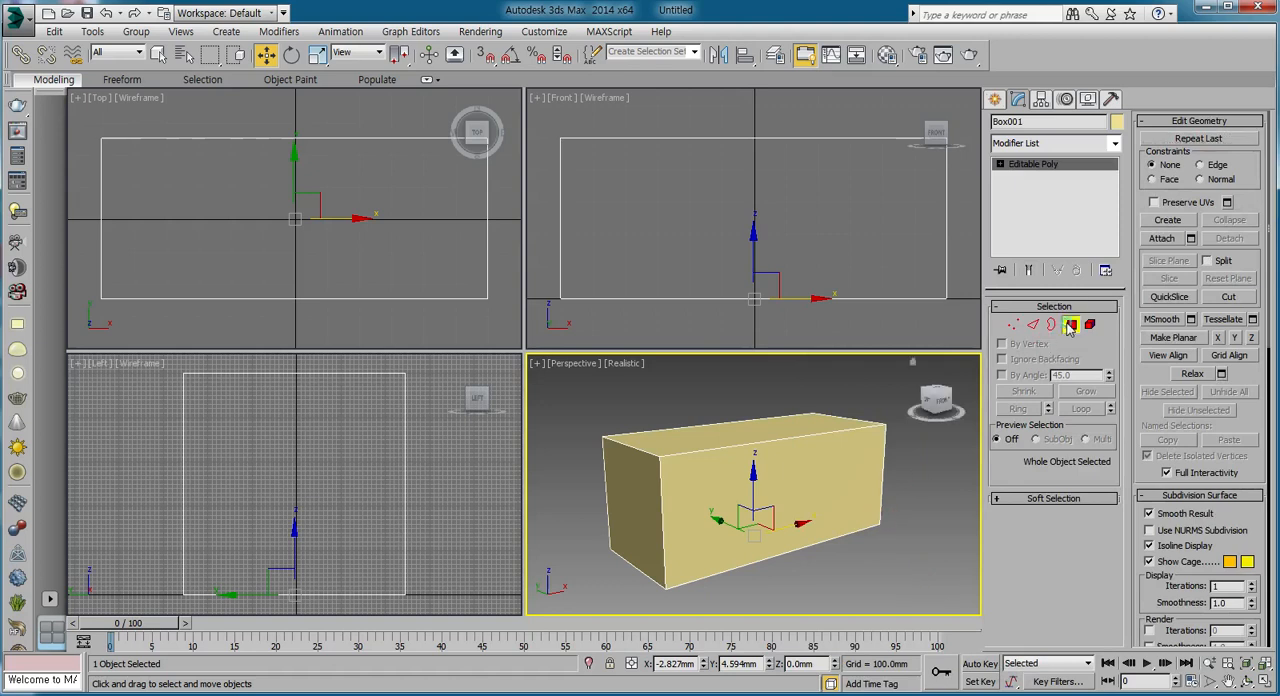
{"action": "left_click", "coordinate": [812, 500]}
{"action": "key", "text": "Delete"}
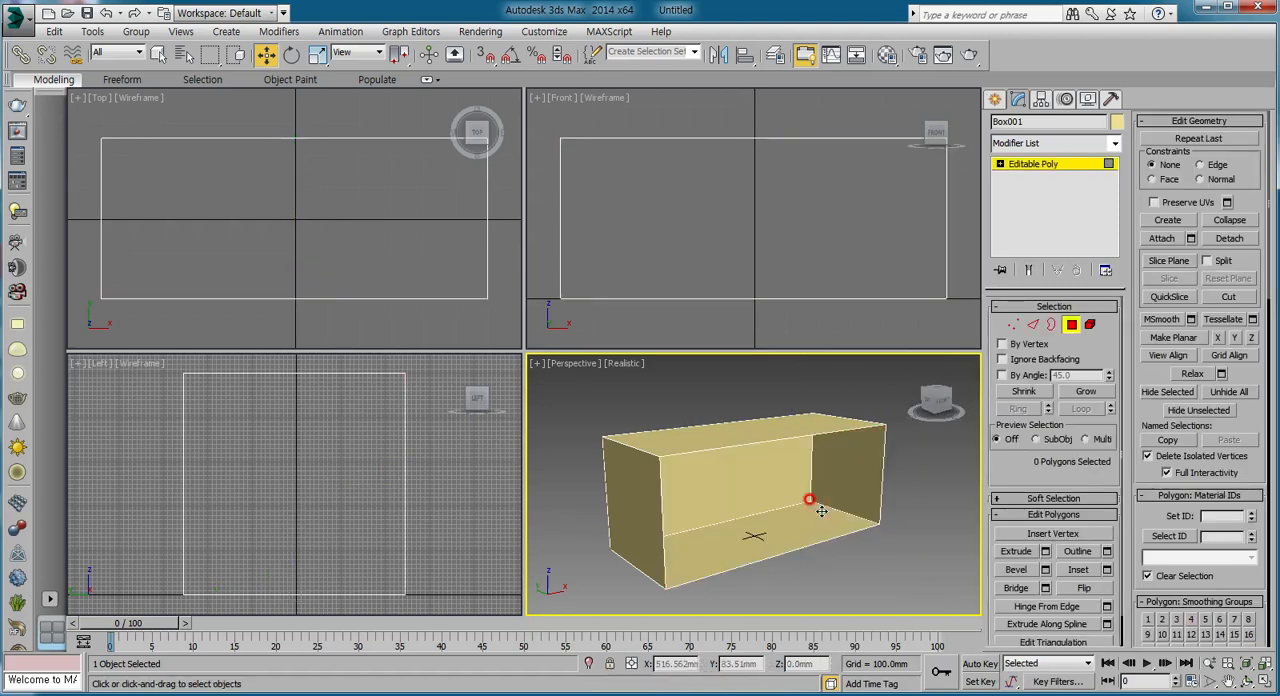
Add a Shell modifier to the open box and set its inner amount to 10 mm.
{"action": "left_click", "coordinate": [1110, 143]}
{"action": "type", "text": "sh"}
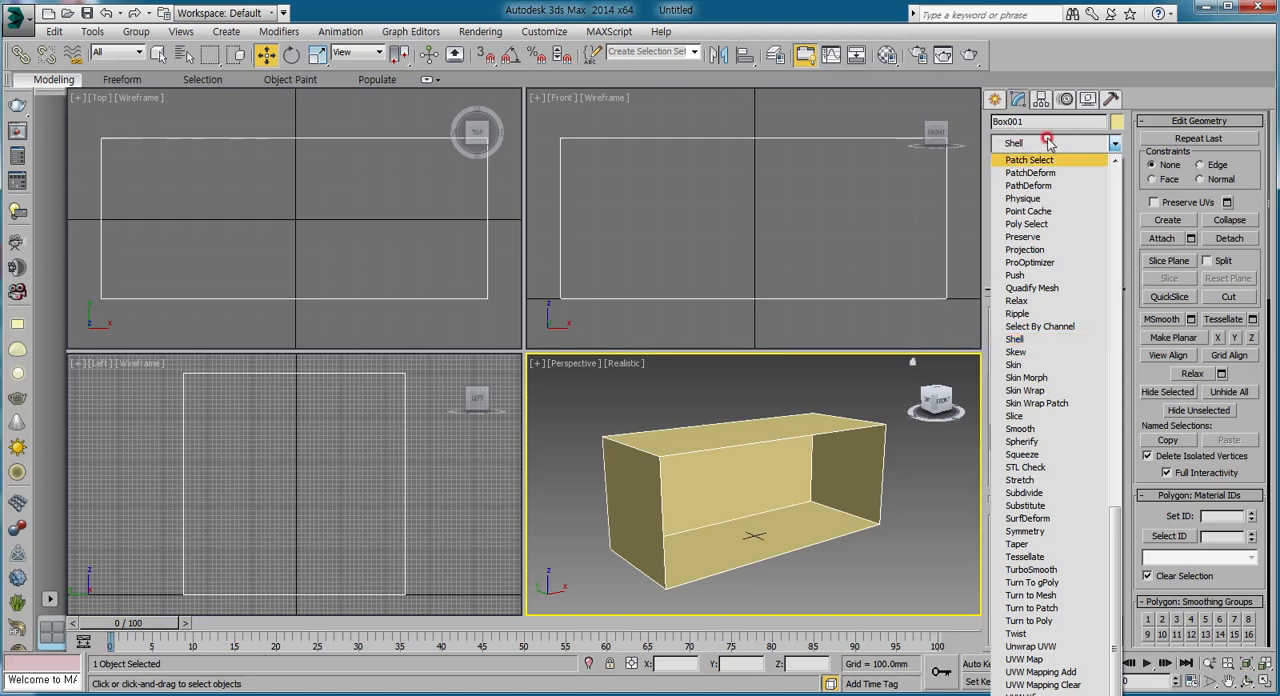
{"action": "left_click", "coordinate": [1028, 341]}
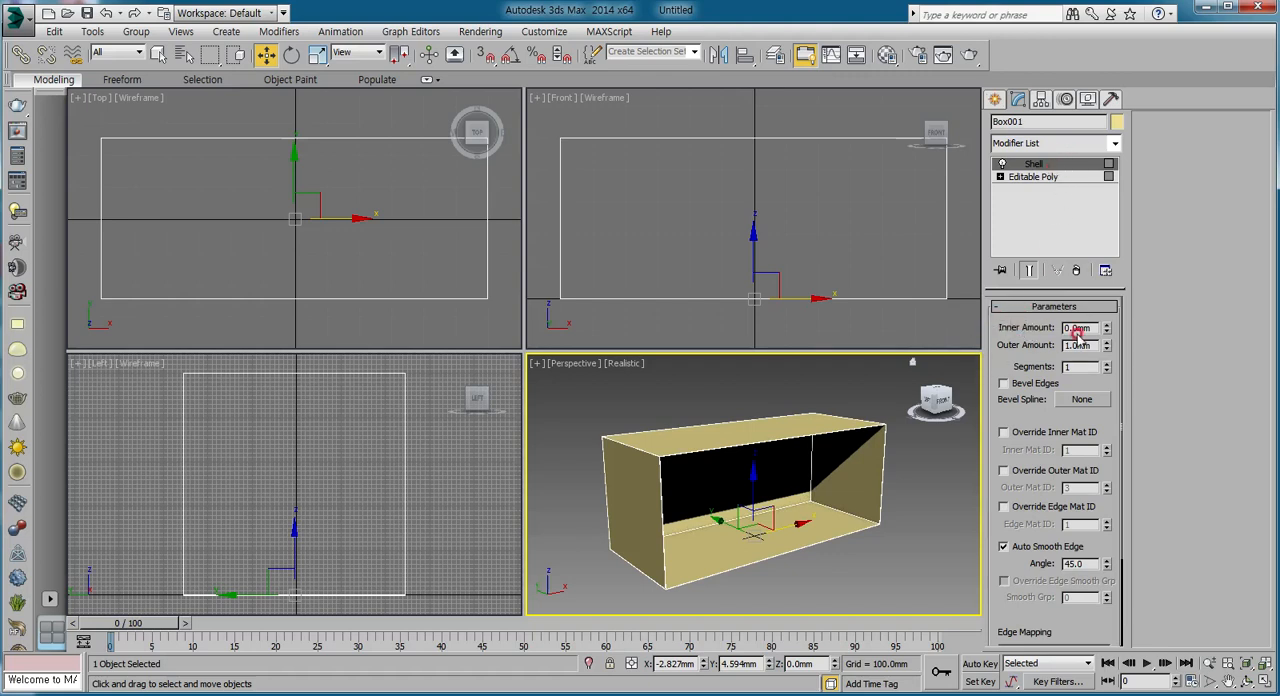
{"action": "type", "text": "10"}
{"action": "key", "text": "Return"}
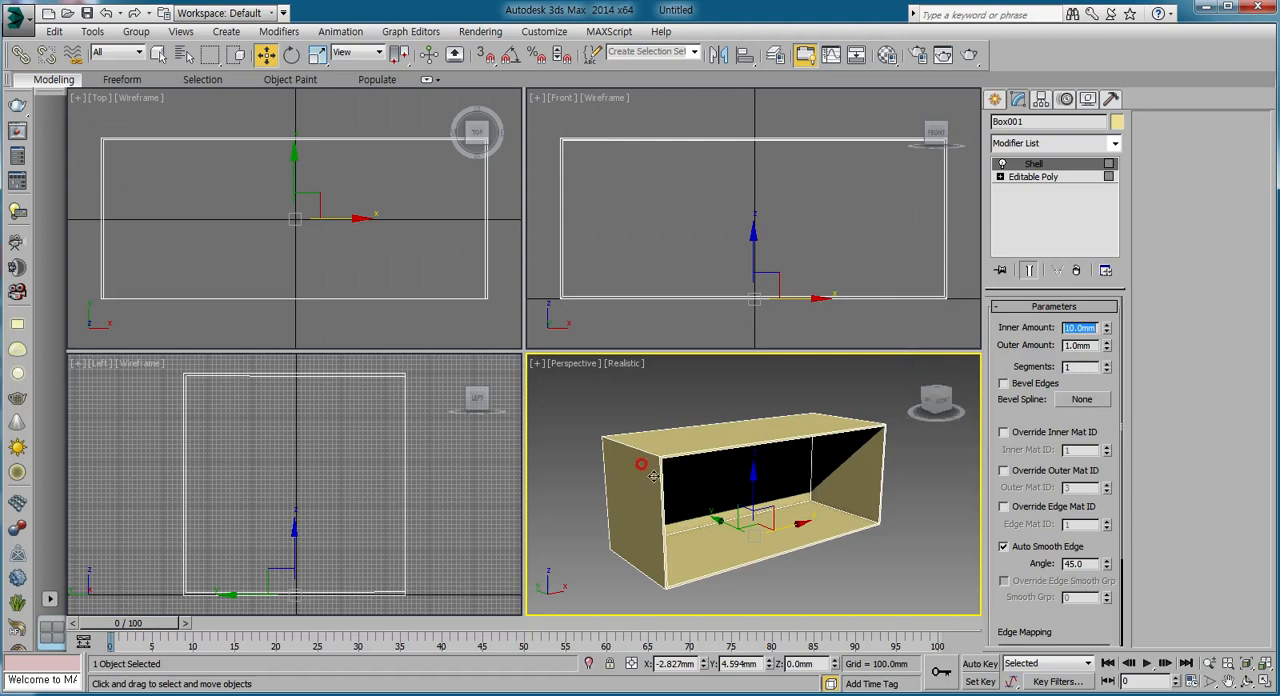
{"action": "scroll", "coordinate": [660, 477], "scroll_direction": "up", "scroll_amount": 6}
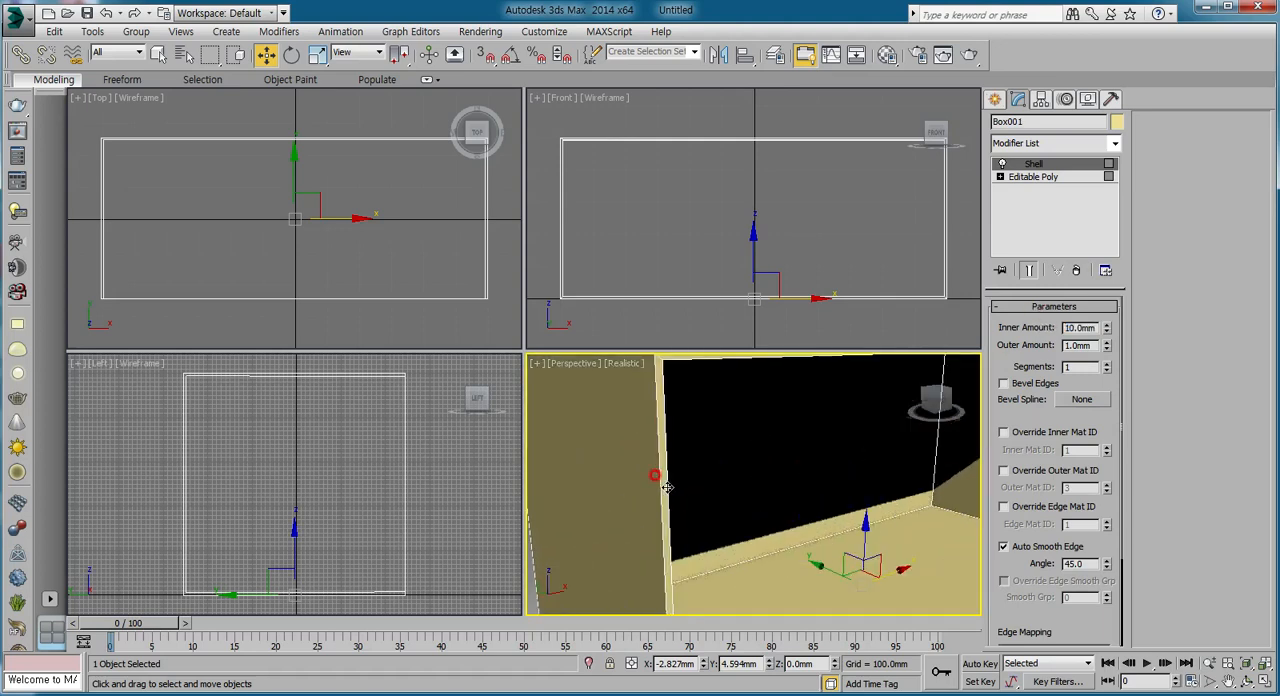
{"action": "scroll", "coordinate": [666, 487], "scroll_direction": "down", "scroll_amount": 6}
Turn on Straighten Corners for the box's Shell modifier and deselect the box.
{"action": "left_click_drag", "start_coordinate": [997, 399], "coordinate": [1014, 283]}
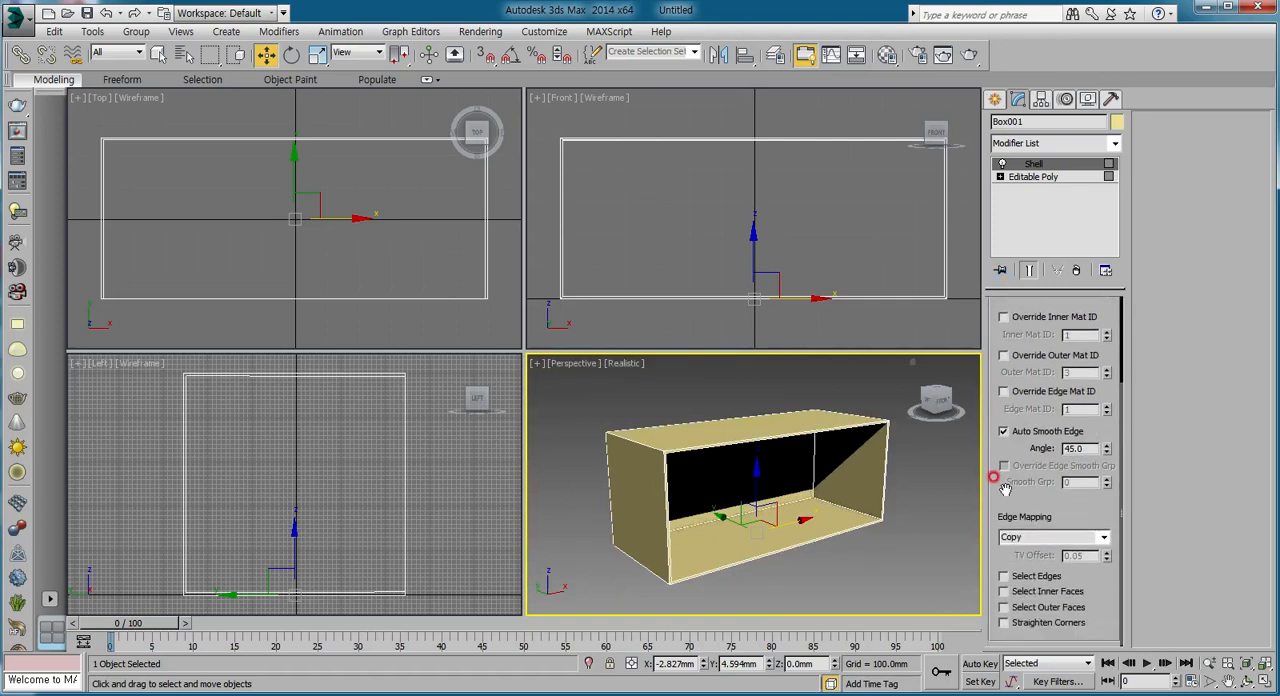
{"action": "left_click", "coordinate": [1004, 622]}
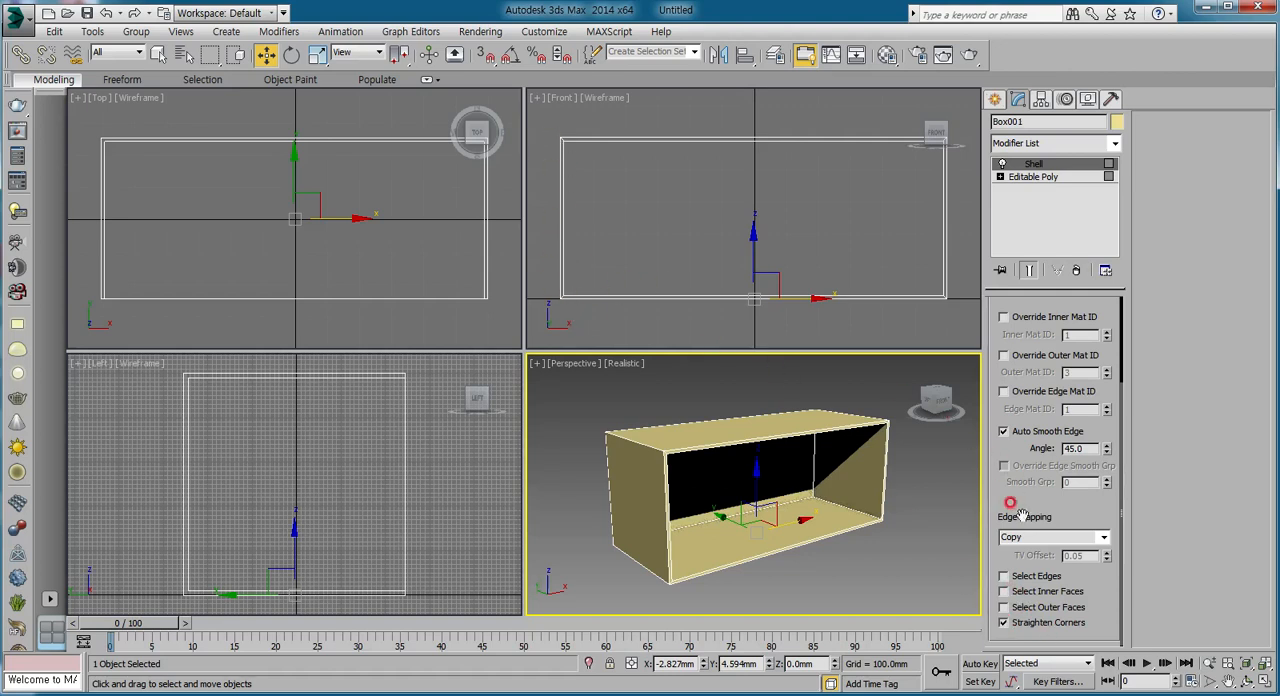
{"action": "scroll", "coordinate": [1032, 418], "scroll_direction": "up", "scroll_amount": 3}
{"action": "scroll", "coordinate": [1015, 430], "scroll_direction": "up", "scroll_amount": 1}
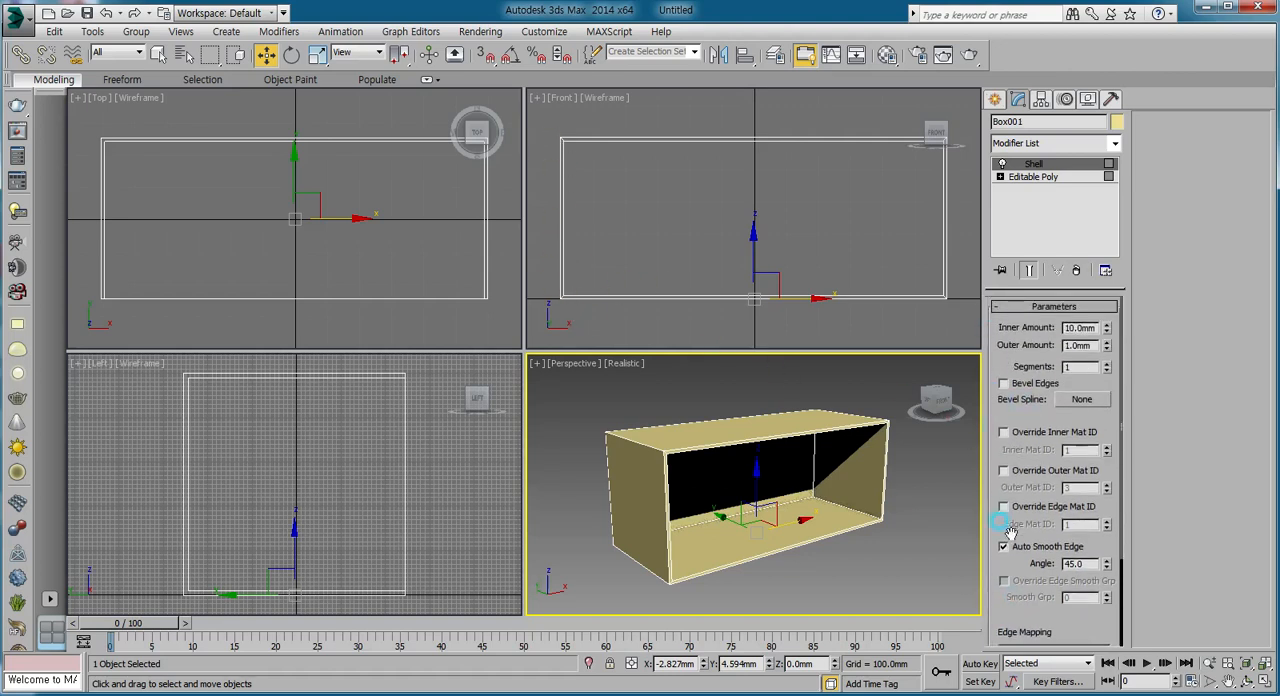
{"action": "left_click", "coordinate": [948, 482]}
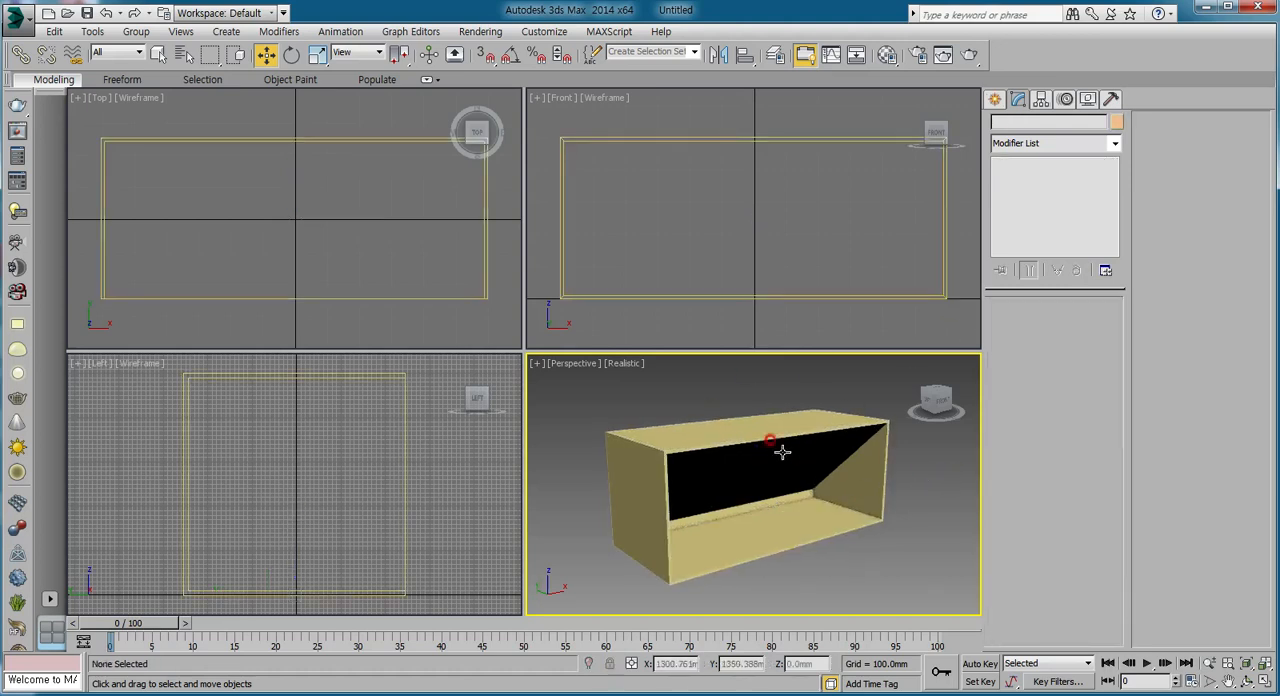
Create a sphere in the left part of the box and raise it to about 100 mm so it sits on the floor.
{"action": "left_click", "coordinate": [996, 99]}
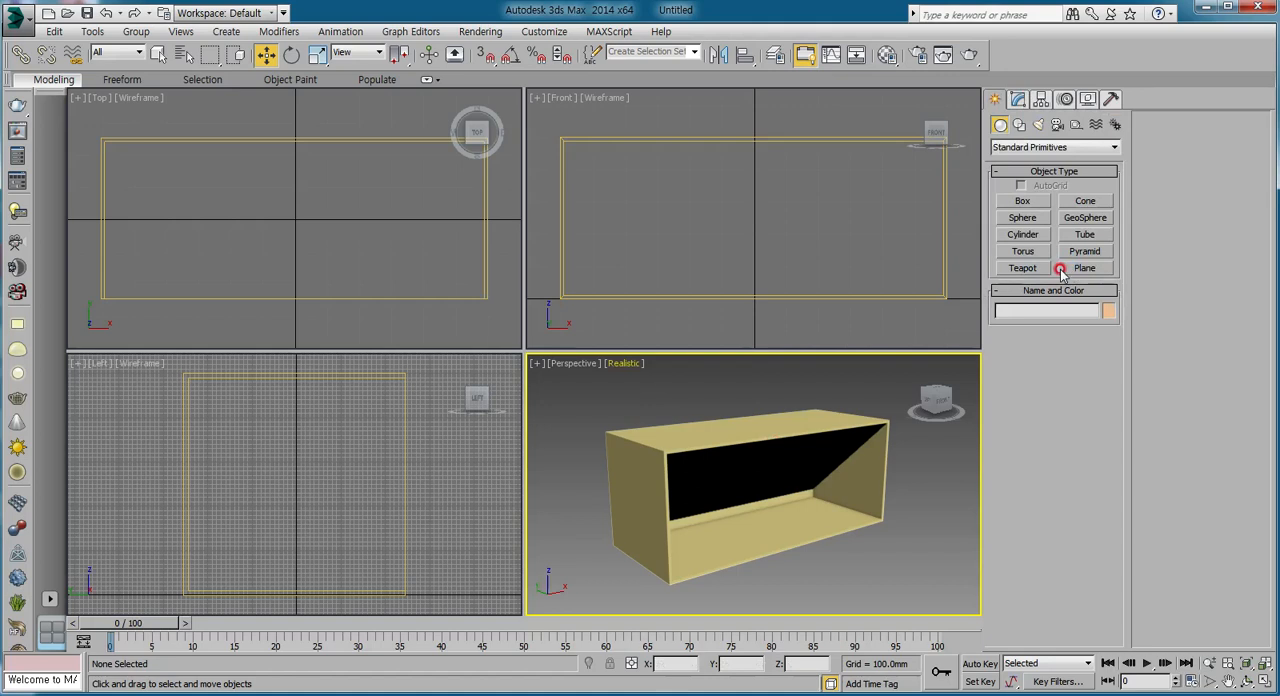
{"action": "left_click", "coordinate": [1022, 218]}
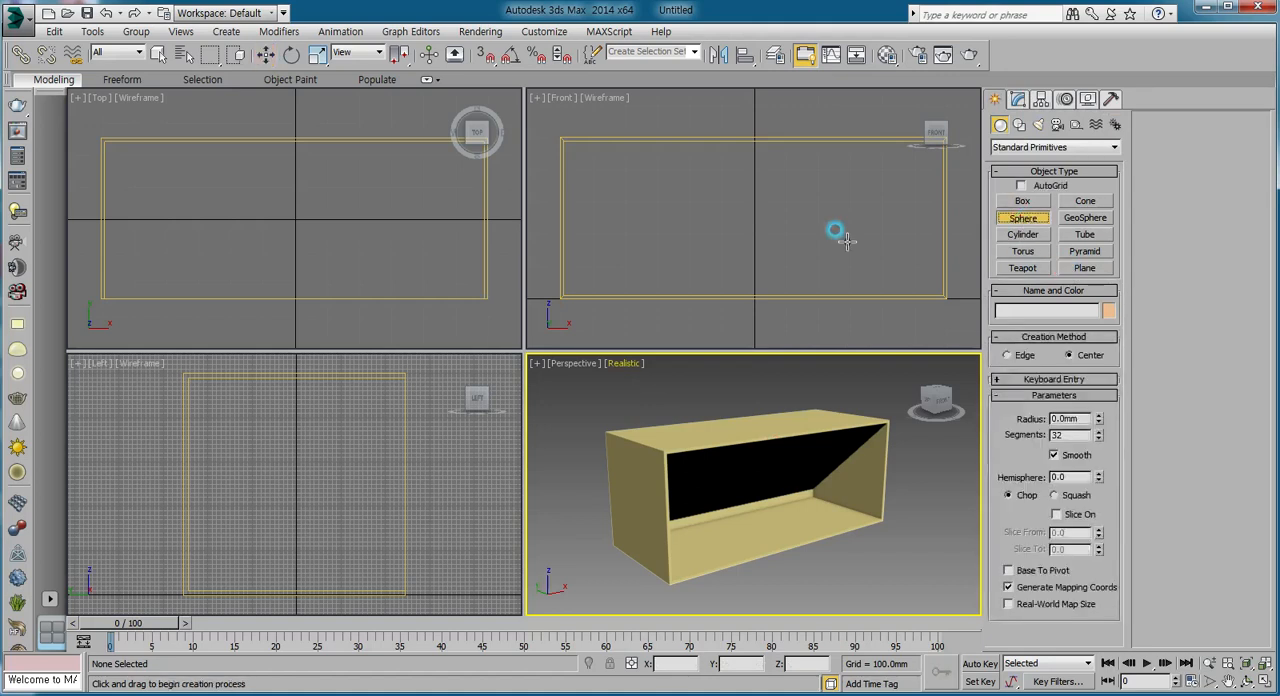
{"action": "left_click_drag", "start_coordinate": [166, 216], "coordinate": [230, 217]}
{"action": "key", "text": "w"}
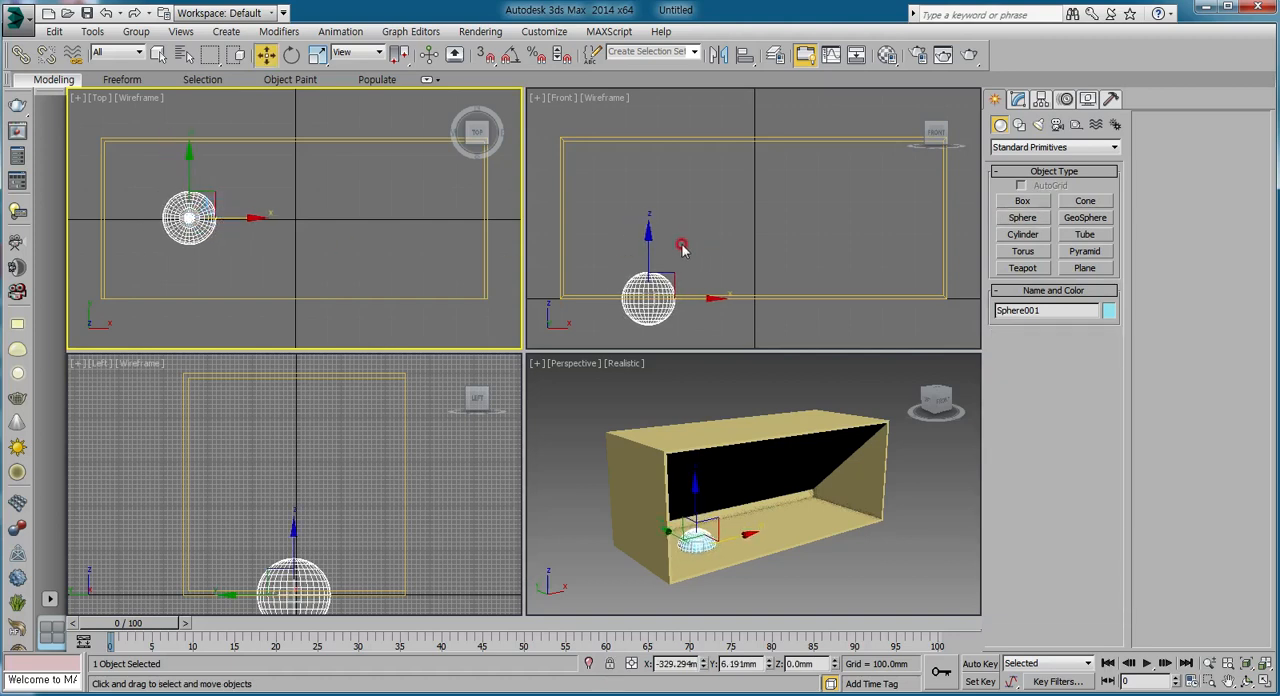
{"action": "left_click_drag", "start_coordinate": [651, 245], "coordinate": [648, 209]}
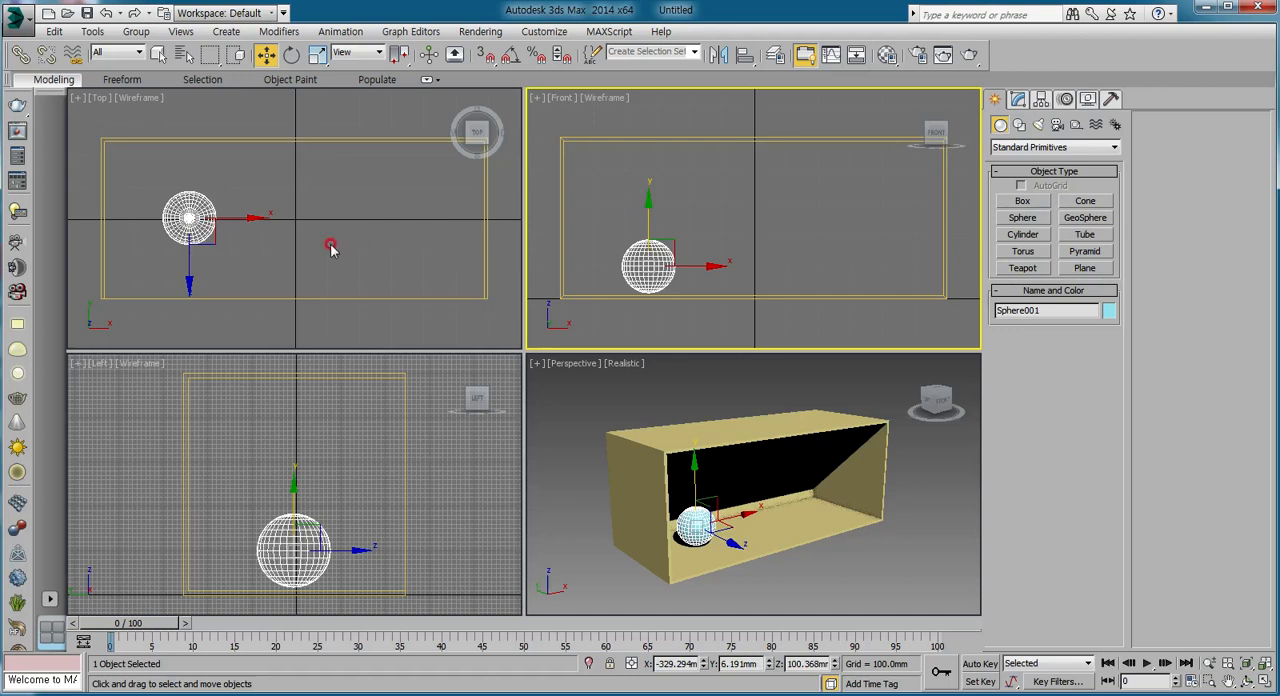
Clone the sphere along X as two independent copies spaced about 327 mm apart, forming a row of three.
{"action": "left_click", "coordinate": [243, 222]}
{"action": "left_click_drag", "start_coordinate": [243, 220], "coordinate": [346, 221], "text": "shift"}
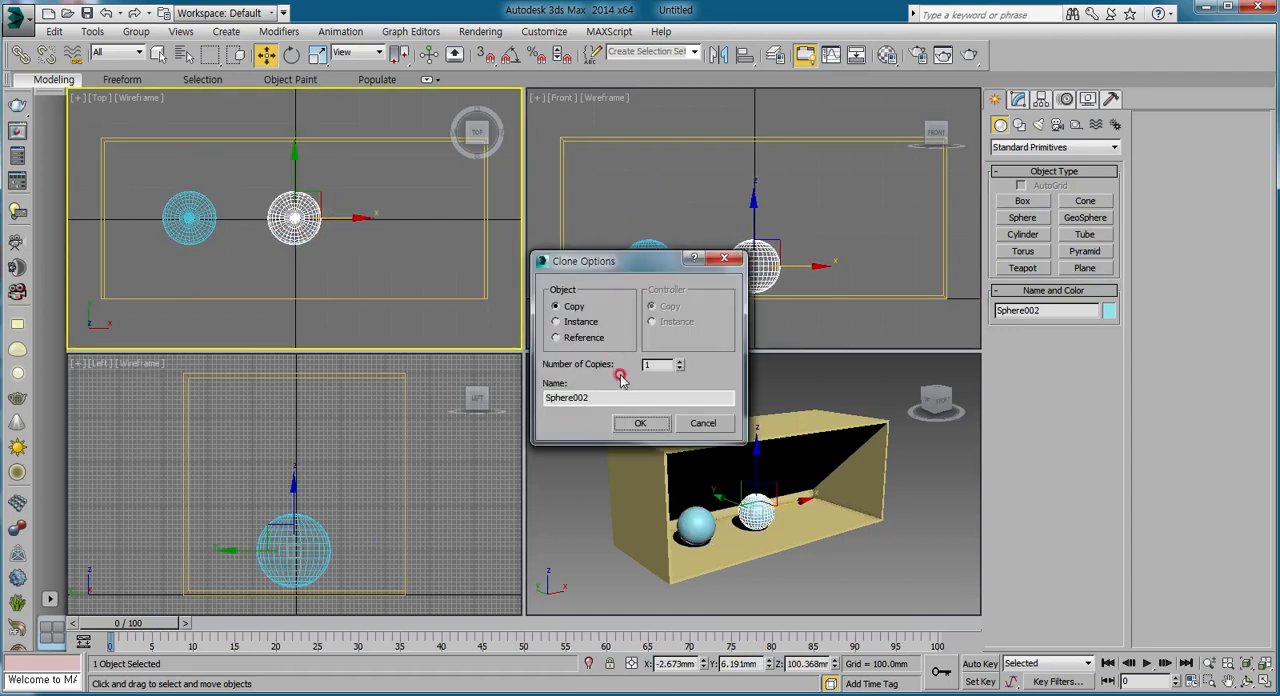
{"action": "left_click", "coordinate": [679, 364]}
{"action": "left_click", "coordinate": [640, 423]}
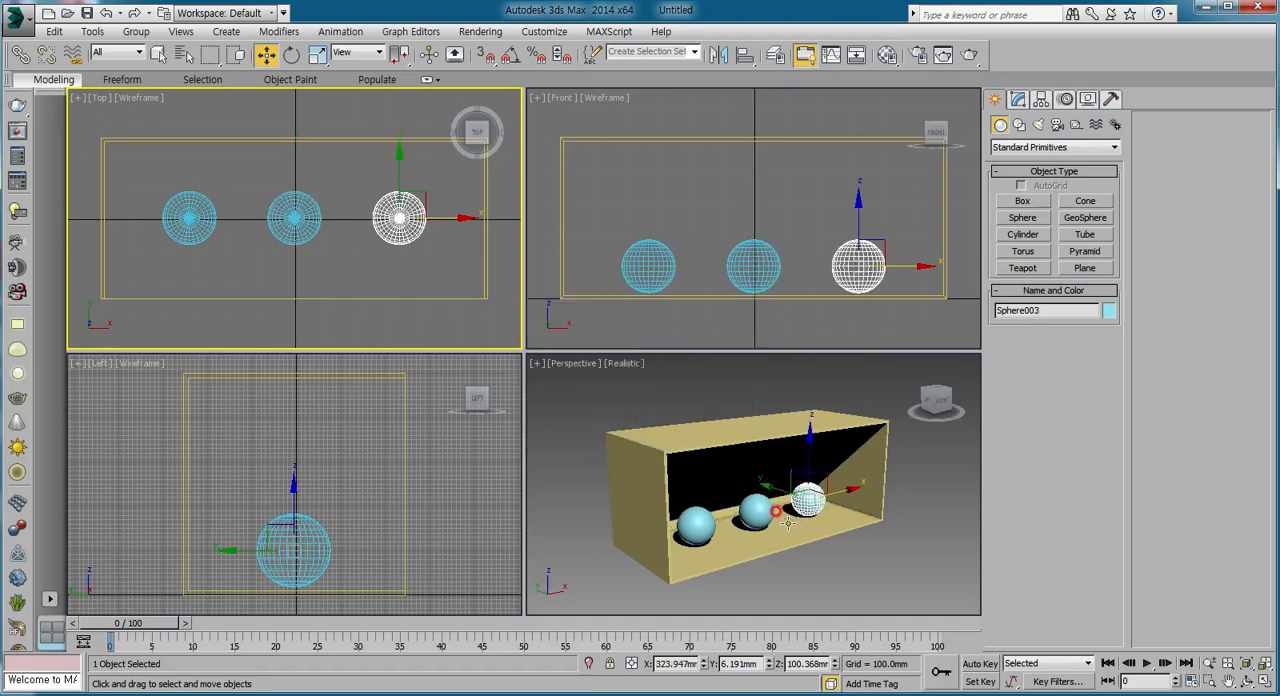
Render the Perspective view of the box with the three spheres and close the frame buffer.
{"action": "left_click", "coordinate": [459, 331]}
{"action": "left_click", "coordinate": [592, 418]}
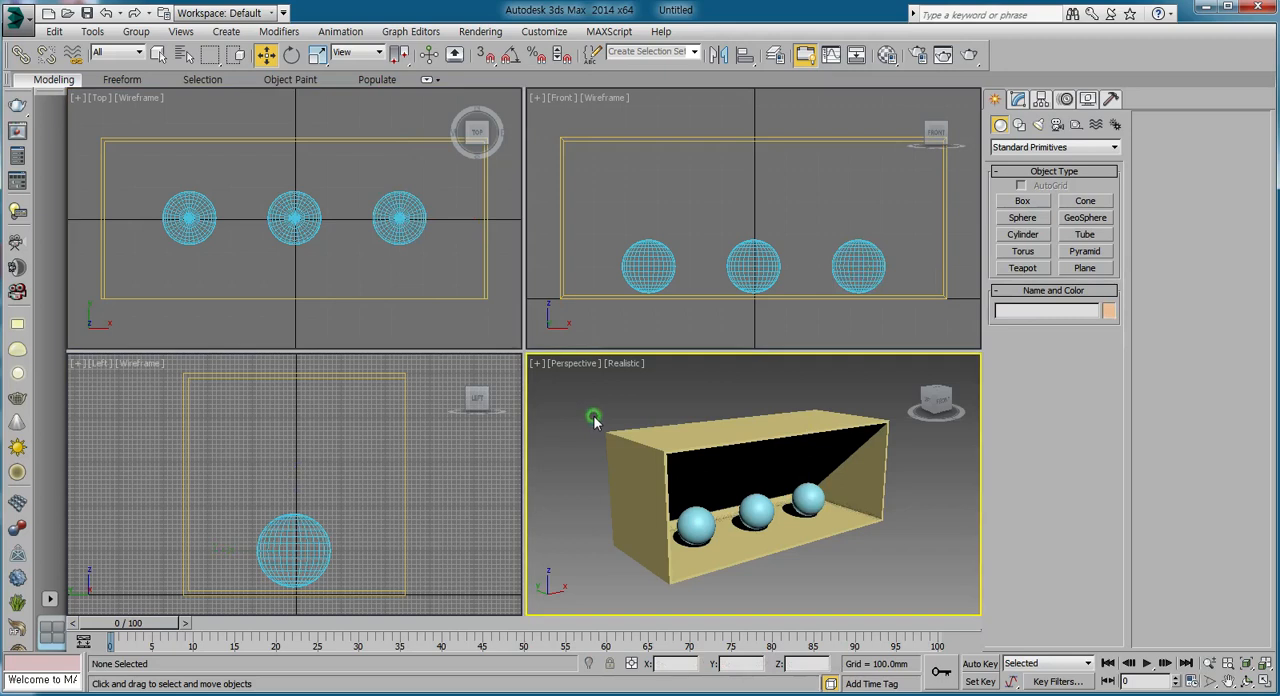
{"action": "left_click", "coordinate": [943, 54]}
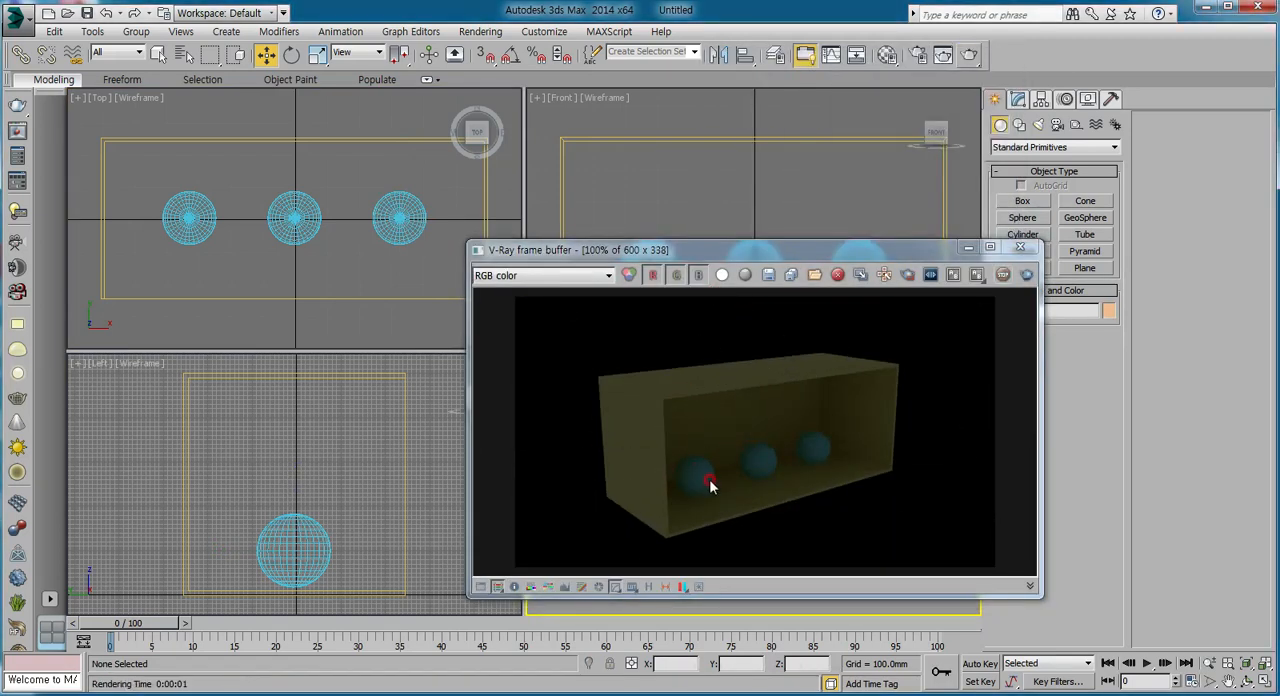
{"action": "left_click", "coordinate": [1019, 248]}
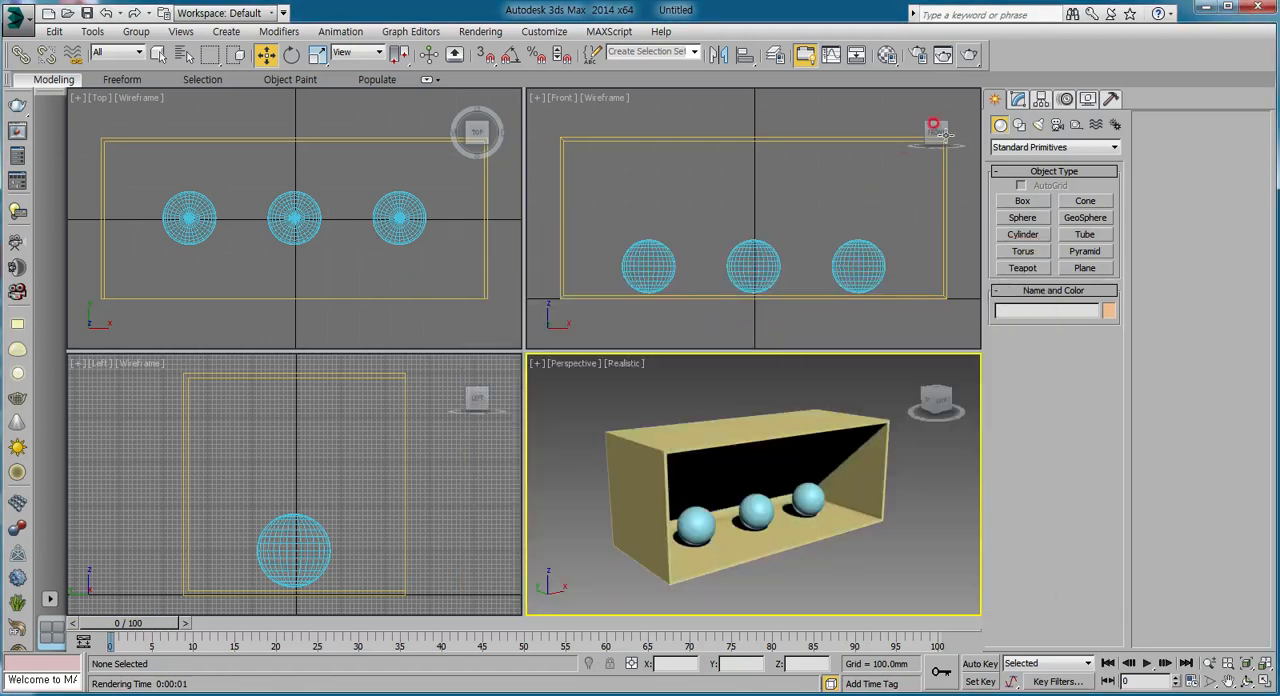
Create a Plane-type V-Ray light around the left sphere in the Top view, multiplier 30, half-length about 101 mm and half-width about 103 mm.
{"action": "left_click", "coordinate": [1038, 124]}
{"action": "left_click", "coordinate": [1022, 201]}
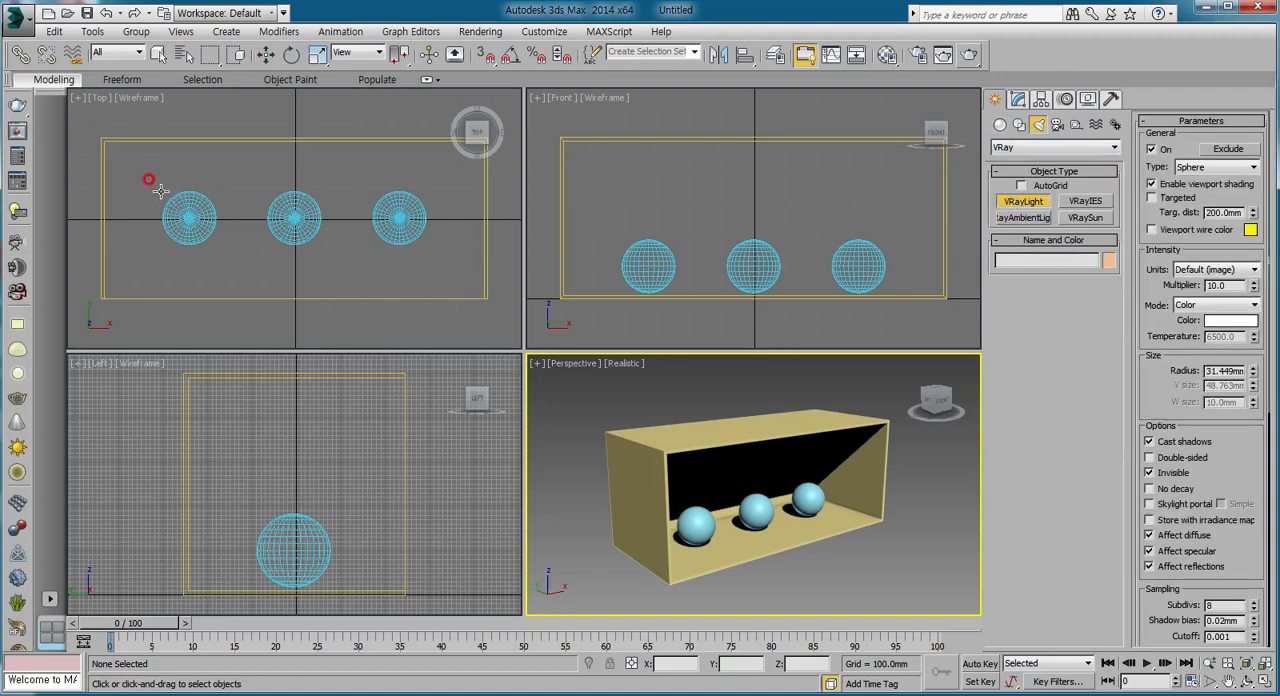
{"action": "left_click", "coordinate": [1186, 167]}
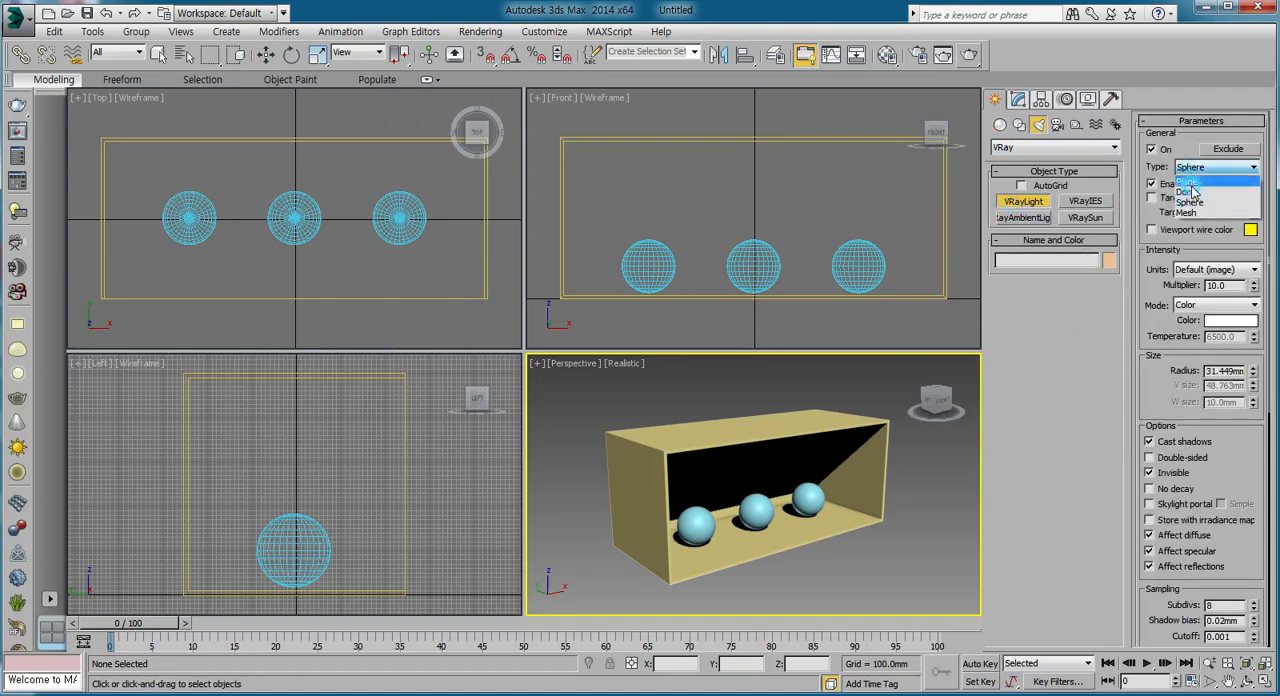
{"action": "left_click", "coordinate": [1188, 181]}
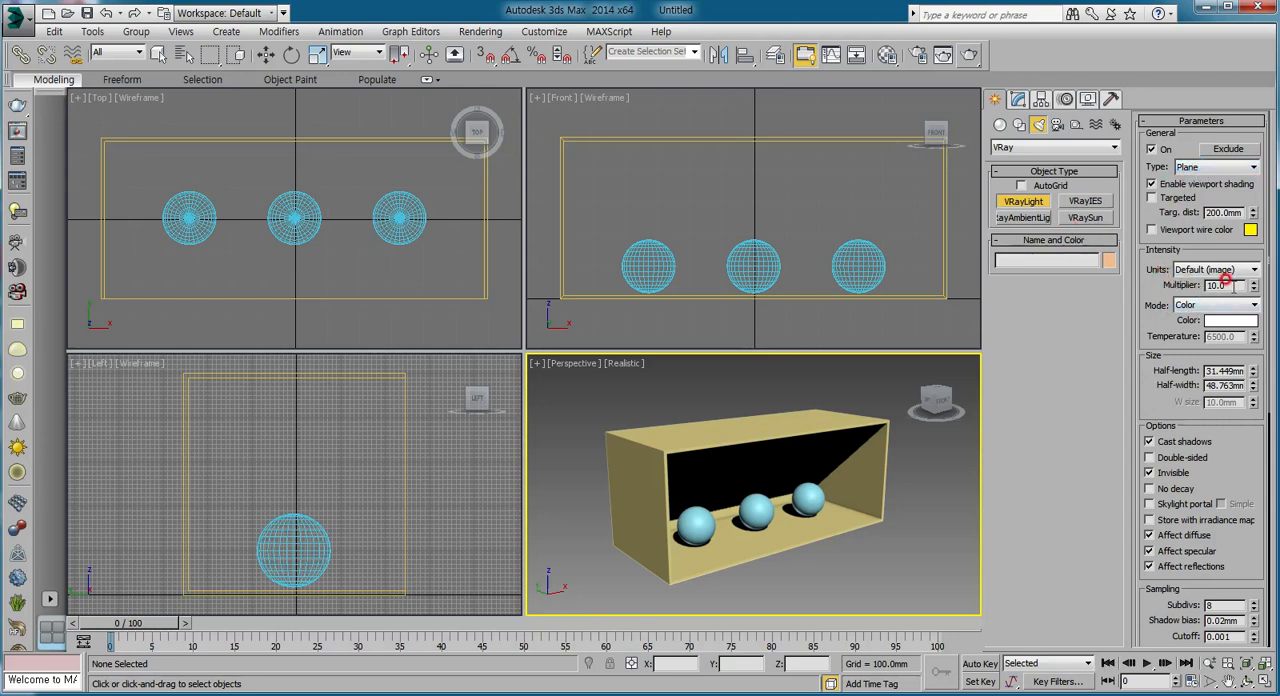
{"action": "left_click", "coordinate": [1149, 270]}
{"action": "type", "text": "6"}
{"action": "mouse_move", "coordinate": [160, 182]}
{"action": "left_mouse_down"}
{"action": "mouse_move", "coordinate": [225, 251]}
{"action": "mouse_move", "coordinate": [236, 219]}
{"action": "left_mouse_up"}
{"action": "key", "text": "w"}
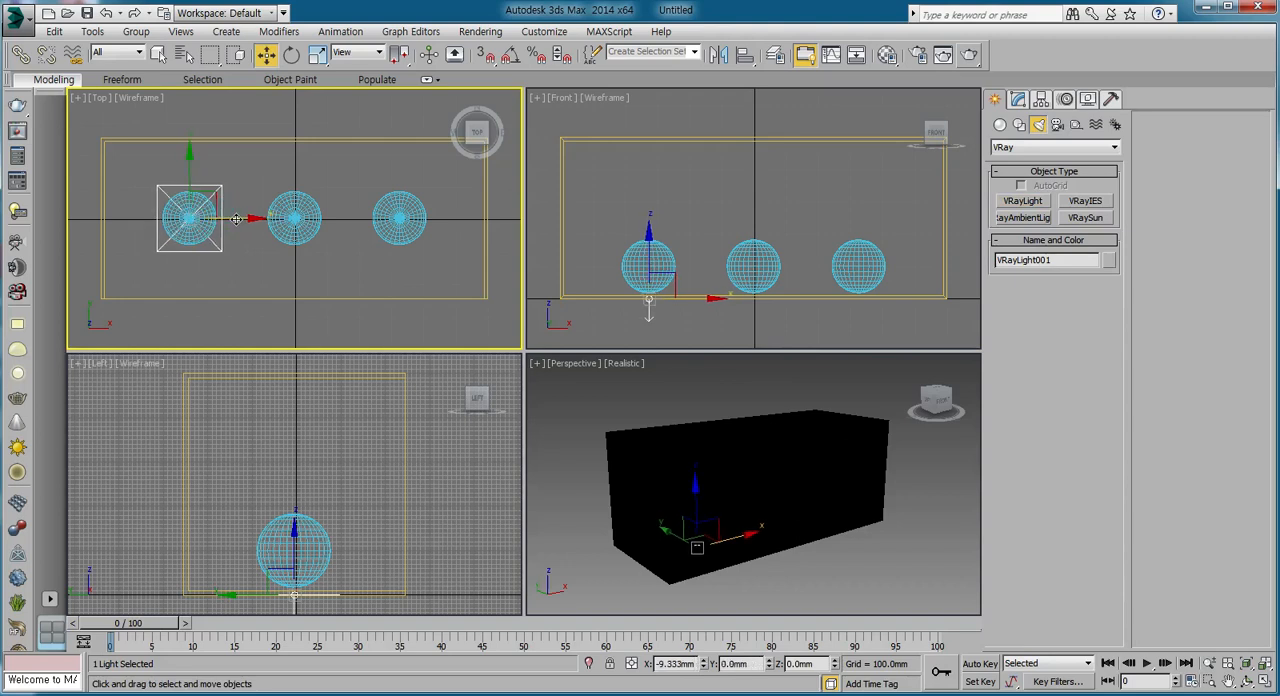
Raise the plane light to just below the box's ceiling, at a height of about 481 mm.
{"action": "right_click", "coordinate": [724, 314]}
{"action": "left_click_drag", "start_coordinate": [662, 313], "coordinate": [640, 100]}
{"action": "left_click", "coordinate": [690, 428]}
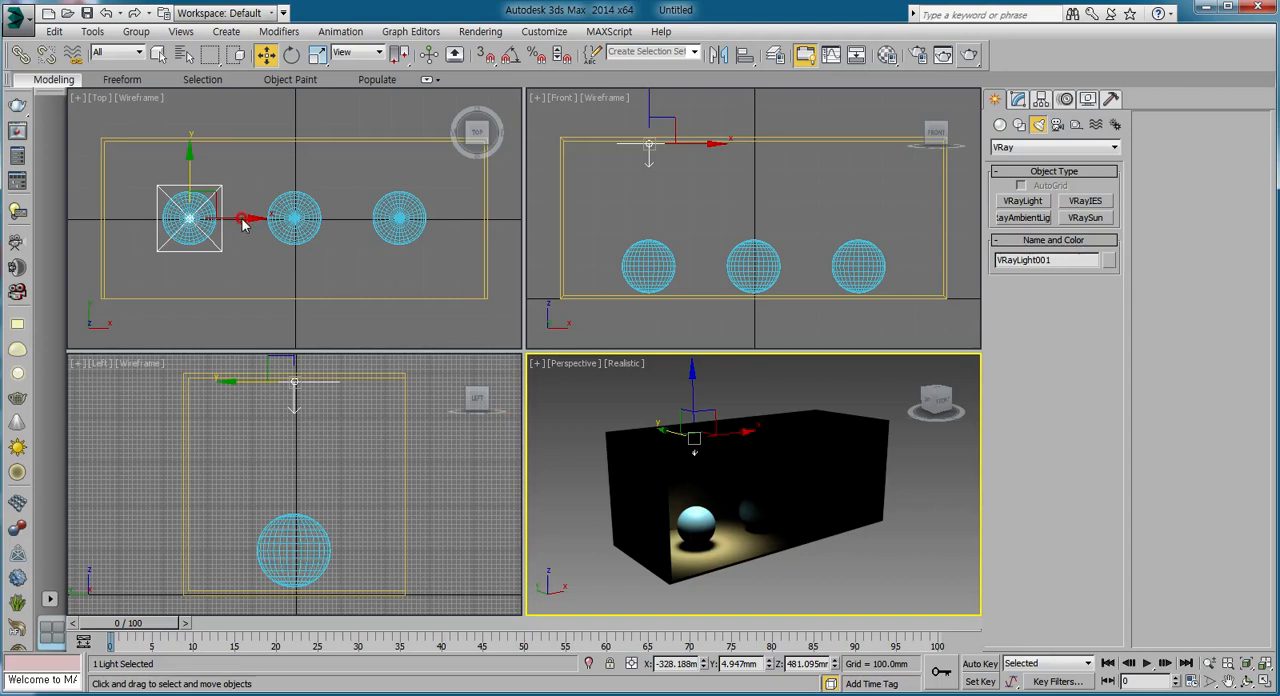
Clone the ceiling light along X as two instances about 327 mm apart, one above each remaining sphere.
{"action": "left_click_drag", "start_coordinate": [240, 222], "coordinate": [344, 218], "text": "shift"}
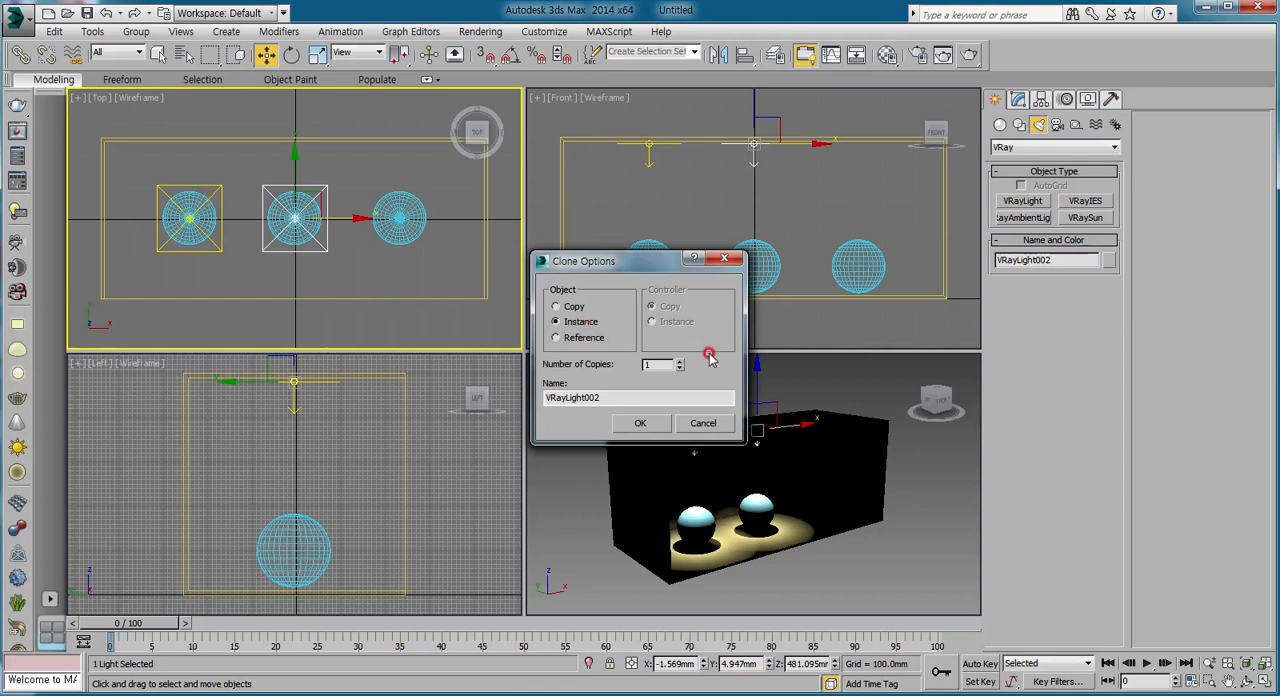
{"action": "left_click", "coordinate": [641, 423]}
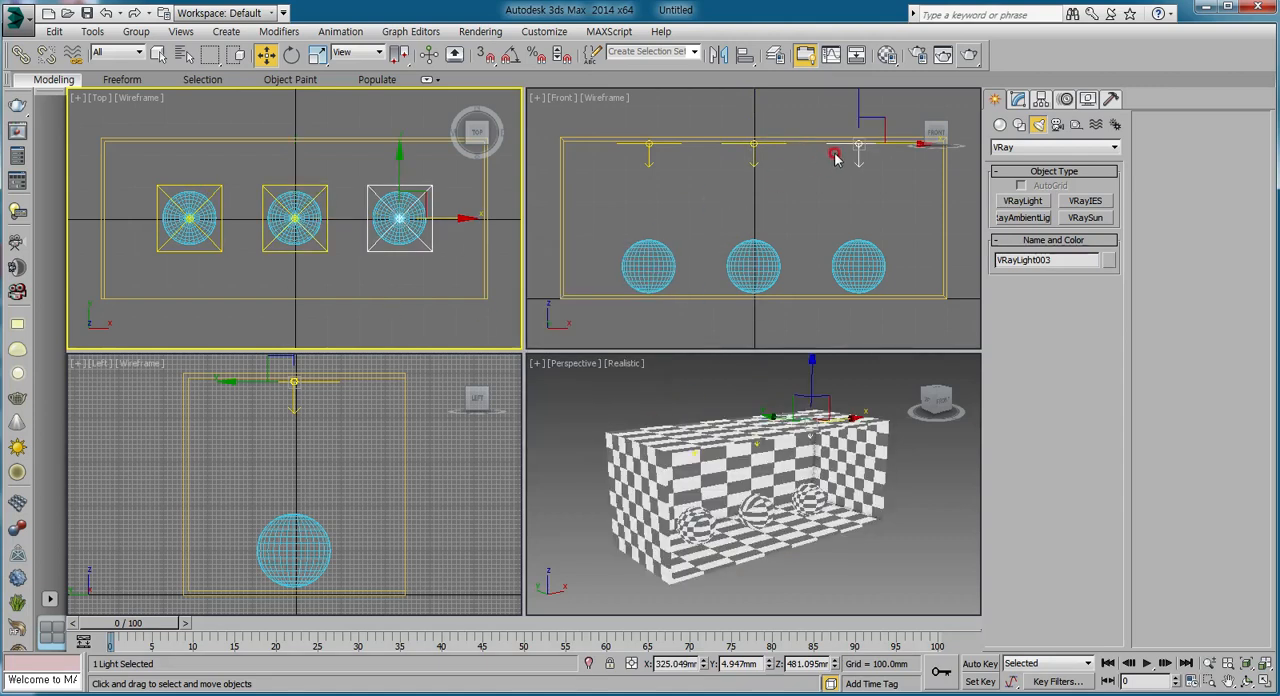
{"action": "left_click", "coordinate": [335, 197]}
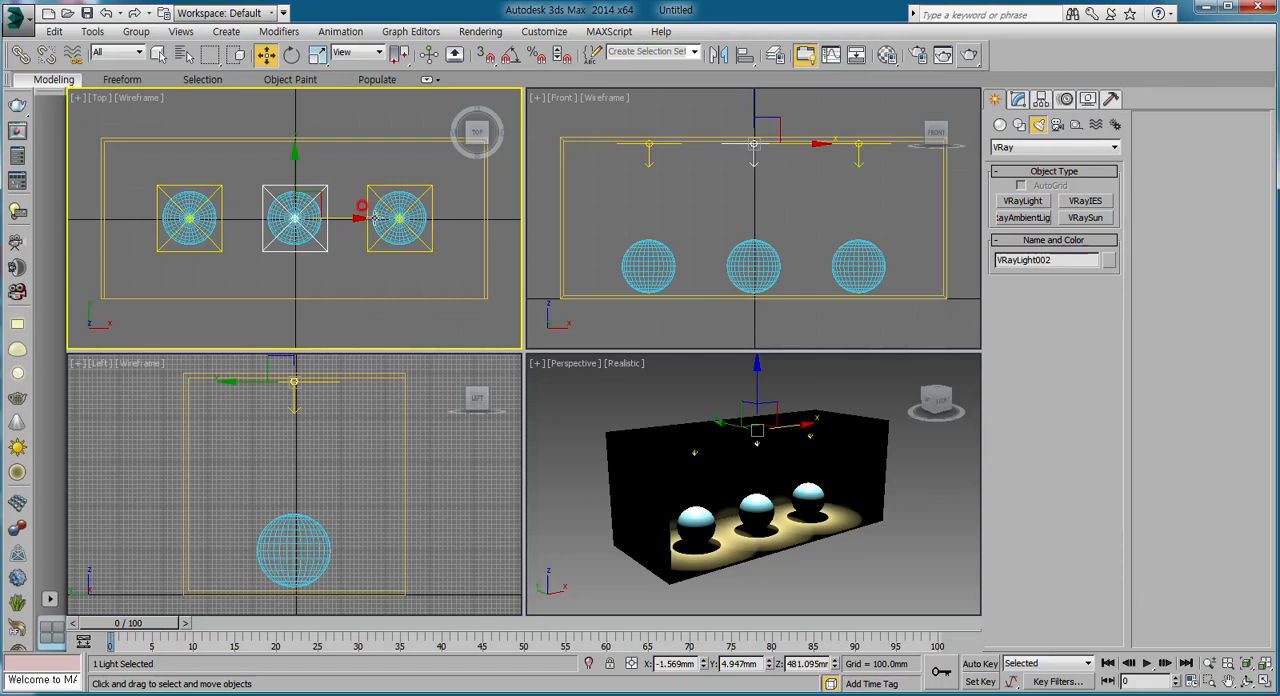
Frame the three spheres from the front in the Perspective view, start a test render, stop it and close the frame buffer.
{"action": "right_click", "coordinate": [600, 414]}
{"action": "scroll", "coordinate": [700, 448], "scroll_direction": "up", "scroll_amount": 5}
{"action": "middle_click_drag", "start_coordinate": [702, 449], "coordinate": [773, 492]}
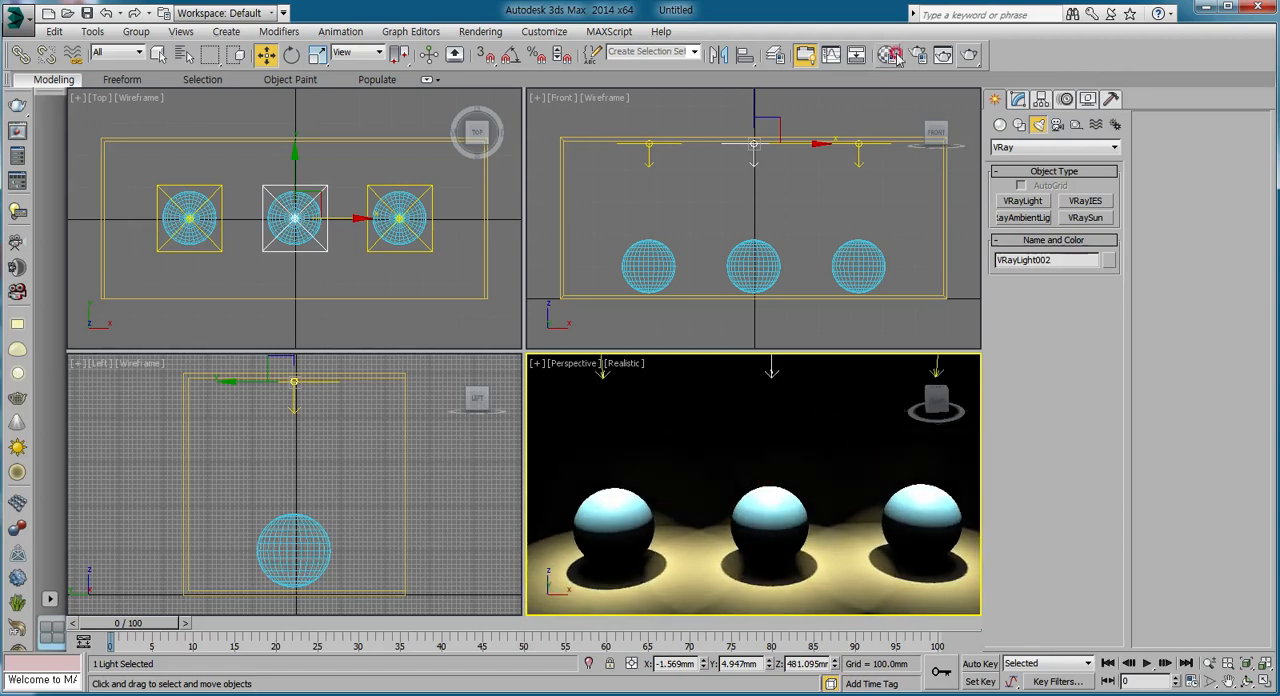
{"action": "left_click", "coordinate": [969, 54]}
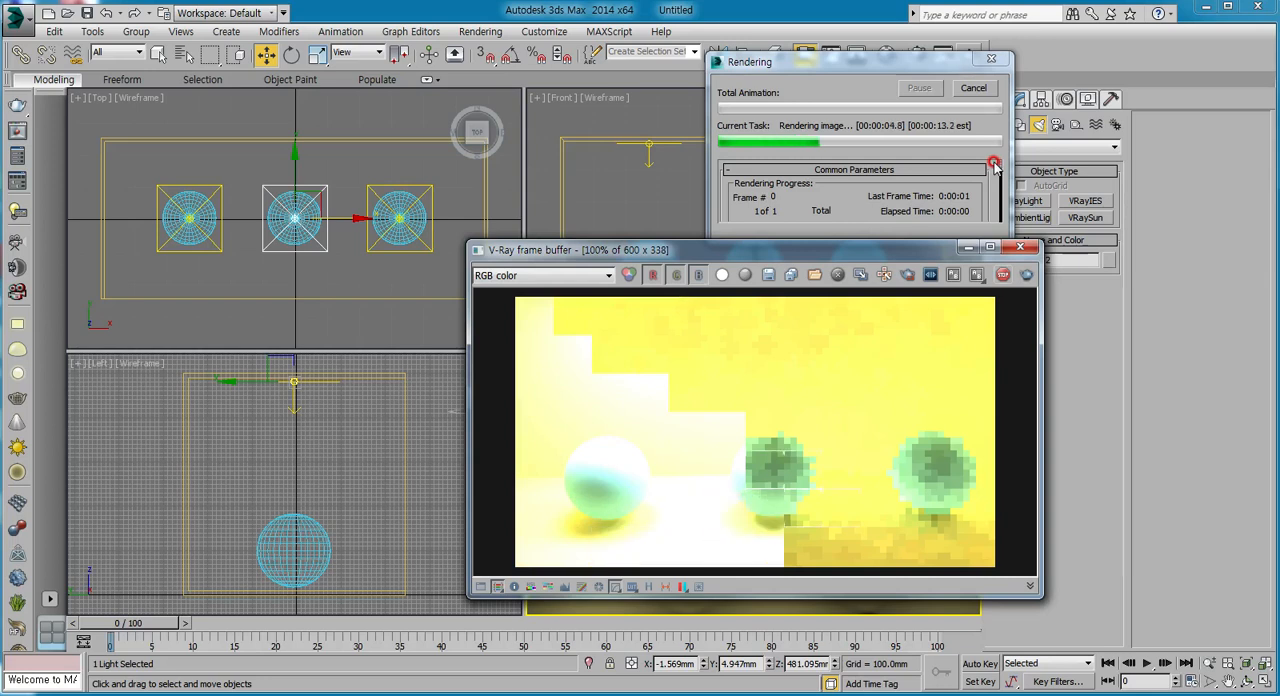
{"action": "left_click", "coordinate": [1002, 276]}
{"action": "left_click", "coordinate": [1019, 249]}
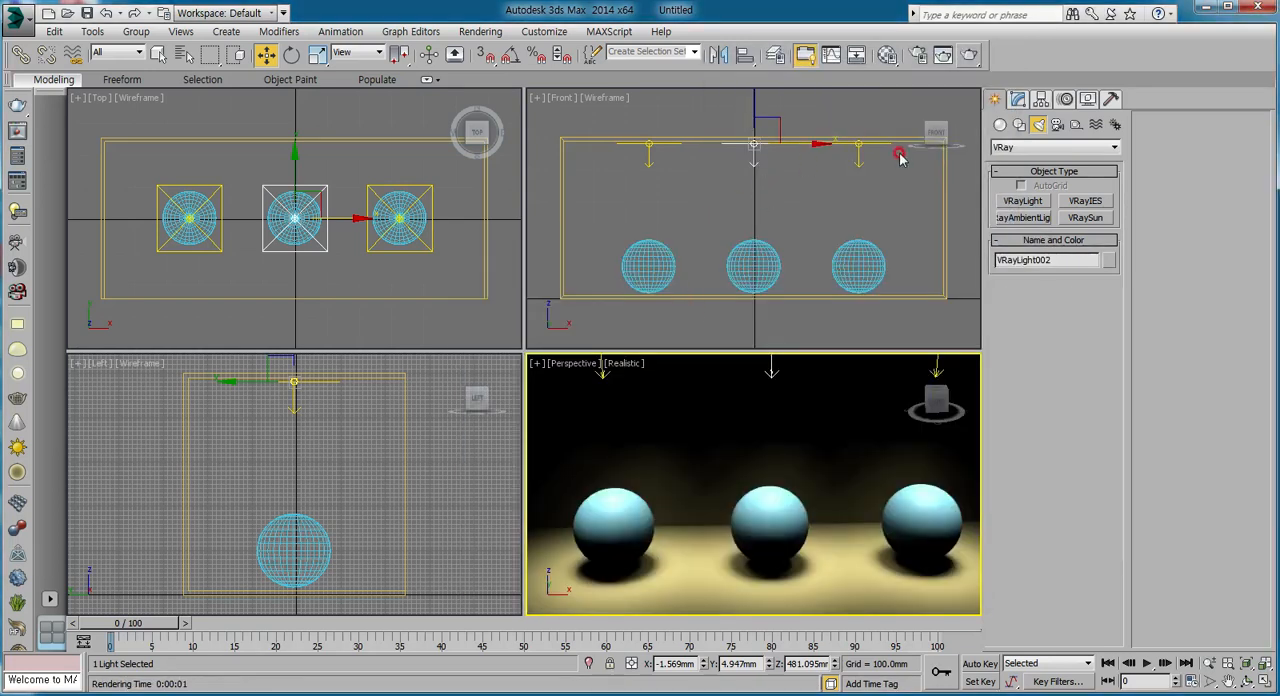
Set the right instanced light's multiplier to 10 and check the value on the middle and left instances.
{"action": "left_click", "coordinate": [1018, 100]}
{"action": "left_click", "coordinate": [860, 156]}
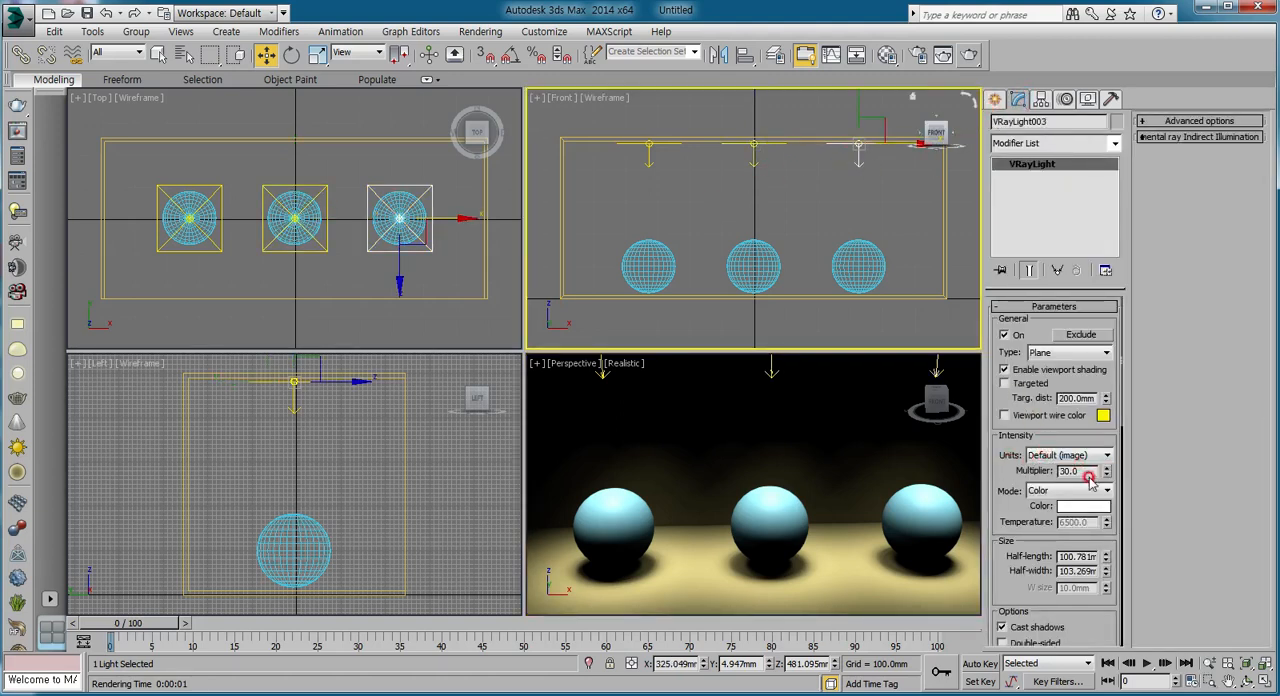
{"action": "type", "text": "10"}
{"action": "key", "text": "Return"}
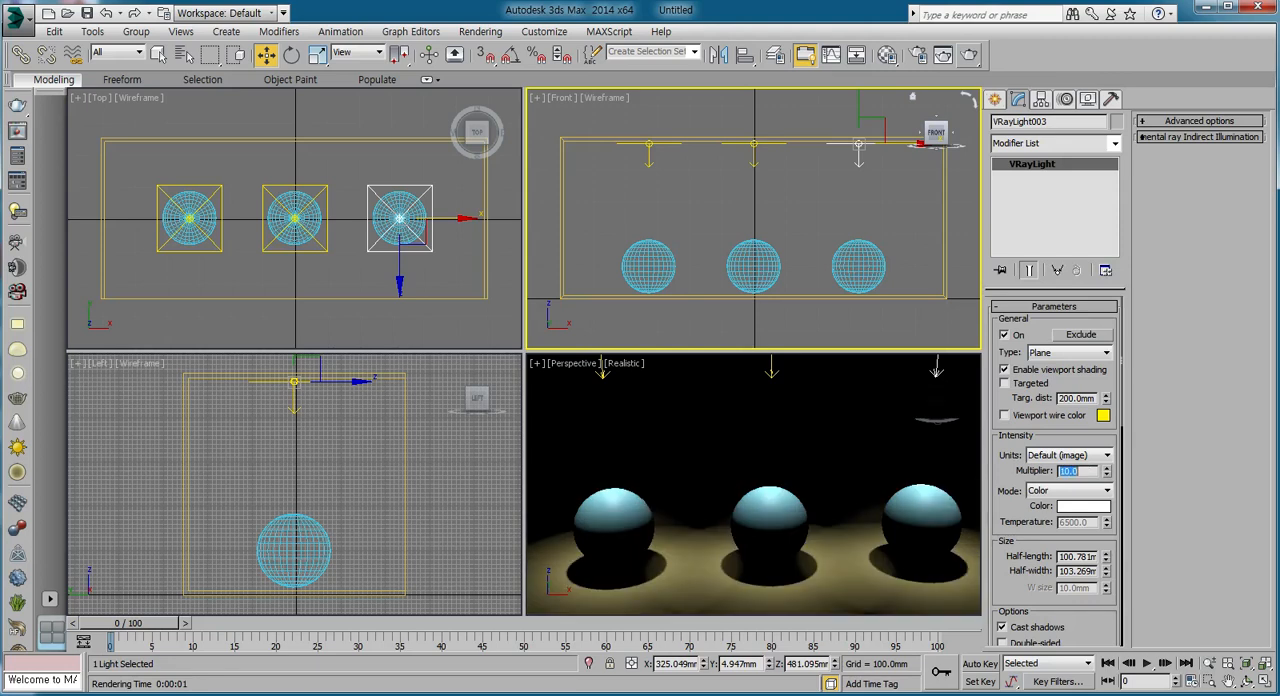
{"action": "left_click", "coordinate": [752, 152]}
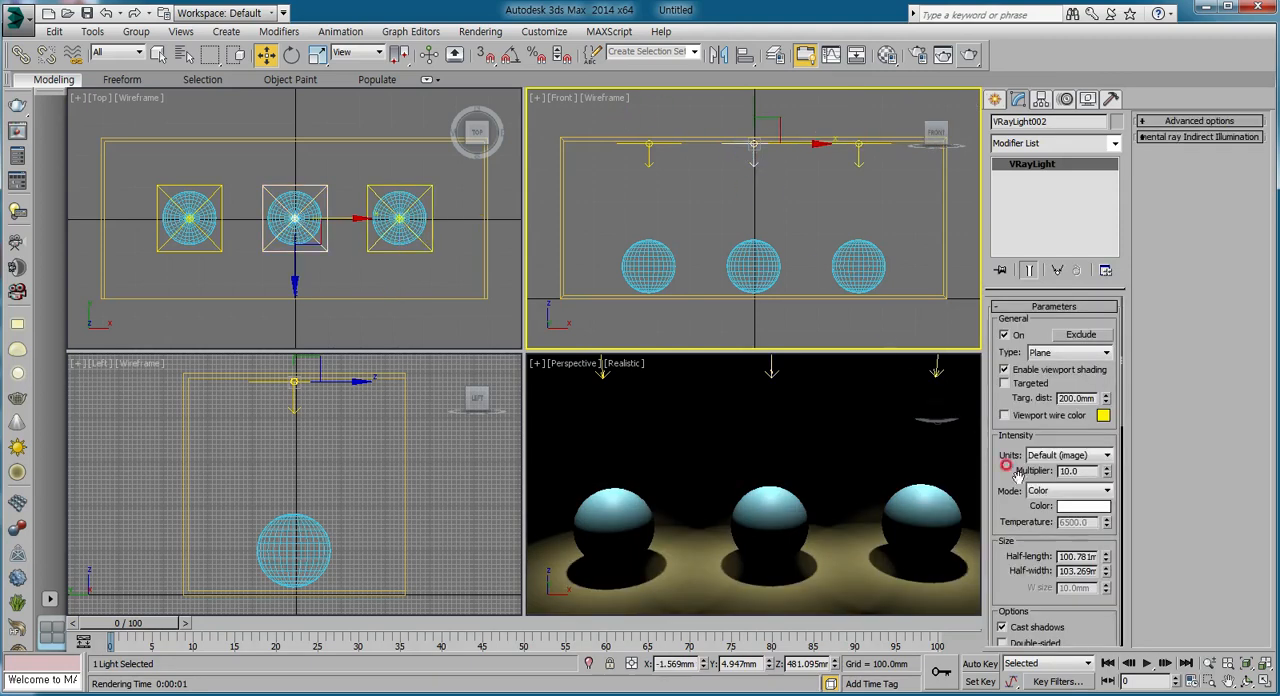
{"action": "left_click", "coordinate": [645, 160]}
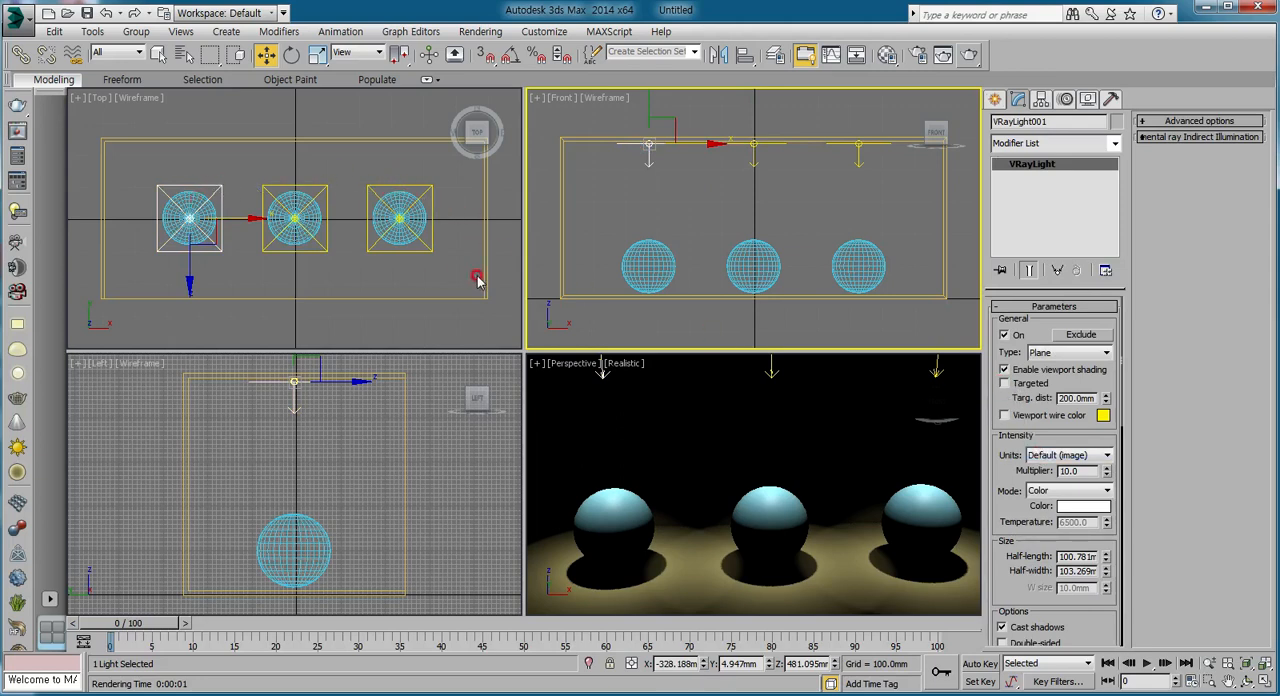
Render the close-up Perspective view with the dimmer ceiling lights and close the frame buffer.
{"action": "right_click", "coordinate": [730, 436]}
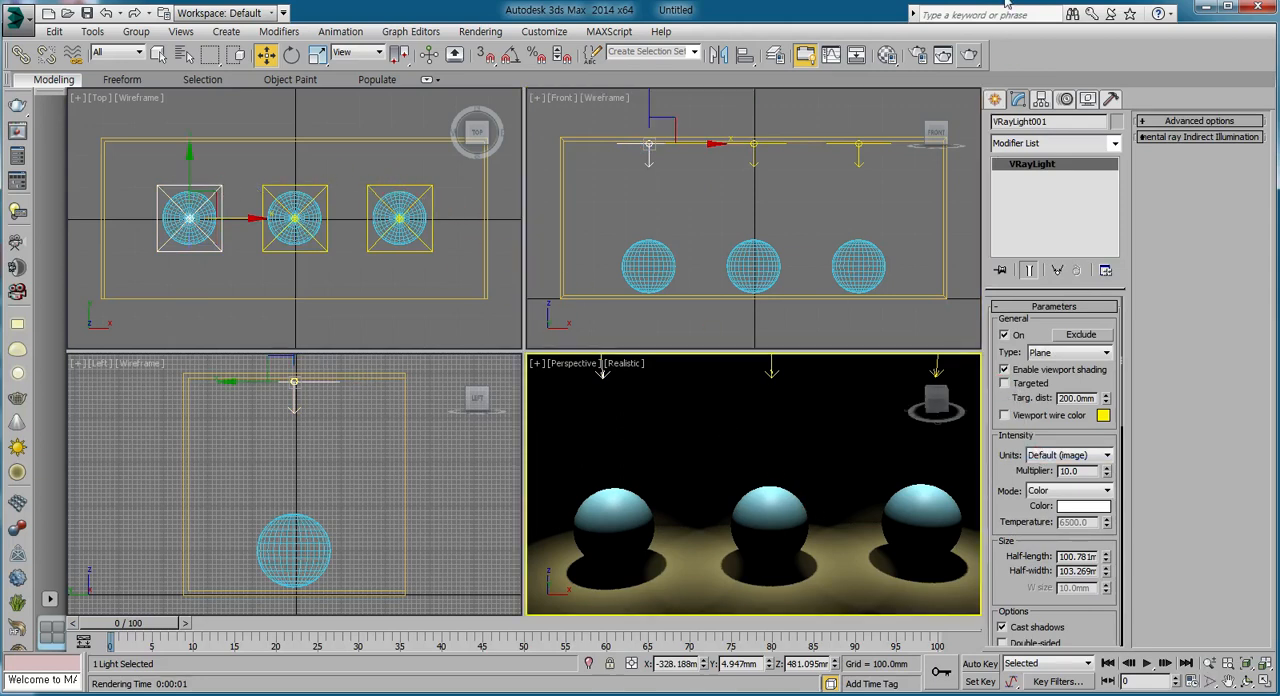
{"action": "left_click", "coordinate": [971, 56]}
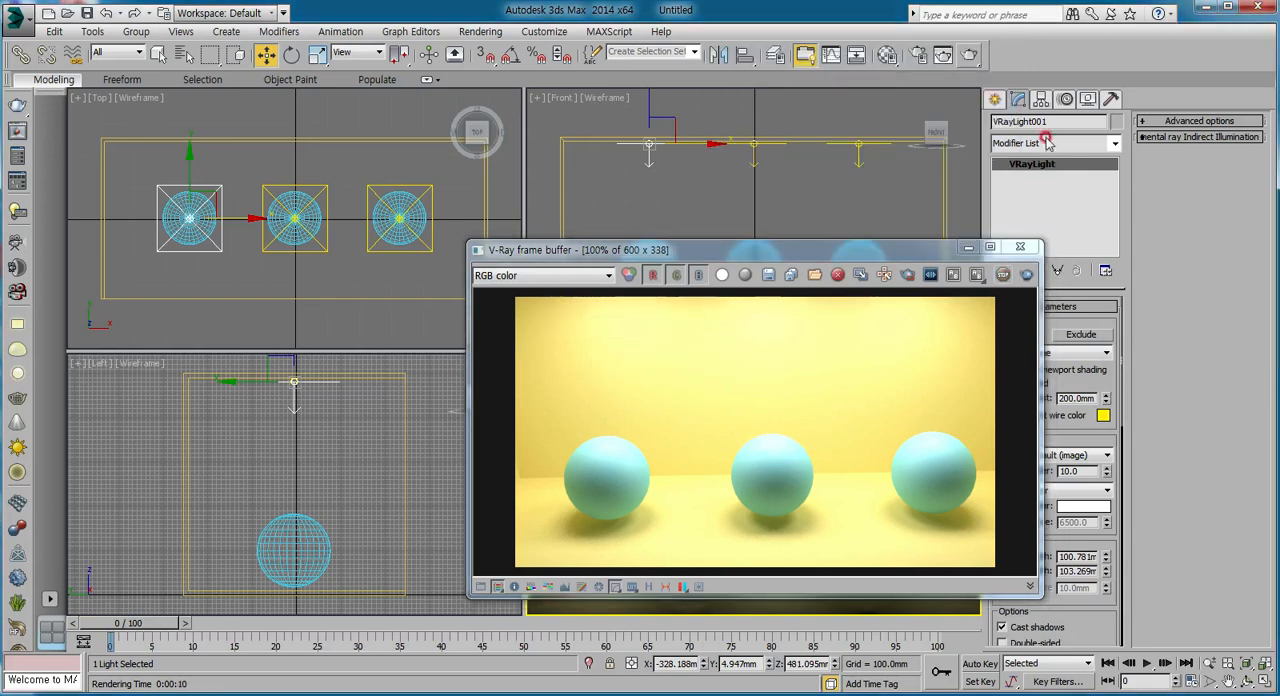
{"action": "left_click", "coordinate": [1020, 246]}
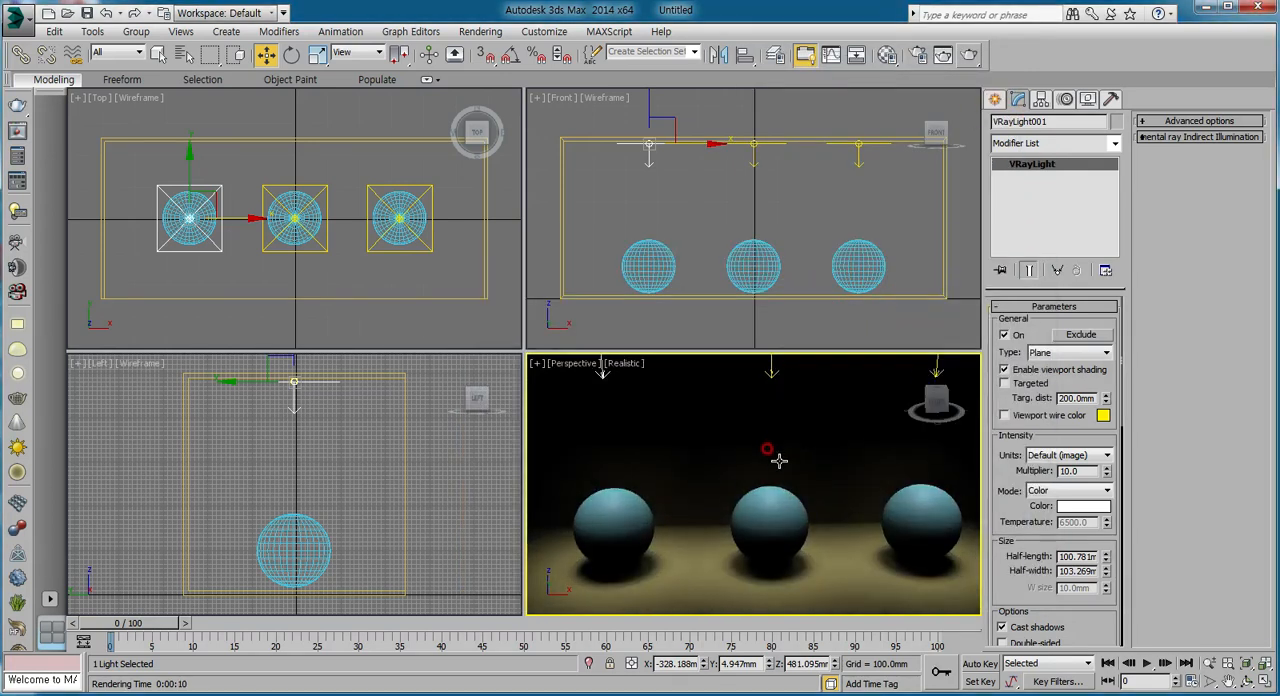
Render the Perspective view with the ceiling lights in frame, close the frame buffer, and turn on the lights' Invisible option.
{"action": "mouse_move", "coordinate": [773, 476]}
{"action": "middle_mouse_down", "text": "alt"}
{"action": "mouse_move", "coordinate": [771, 450]}
{"action": "mouse_move", "coordinate": [772, 469]}
{"action": "middle_mouse_up", "text": "alt"}
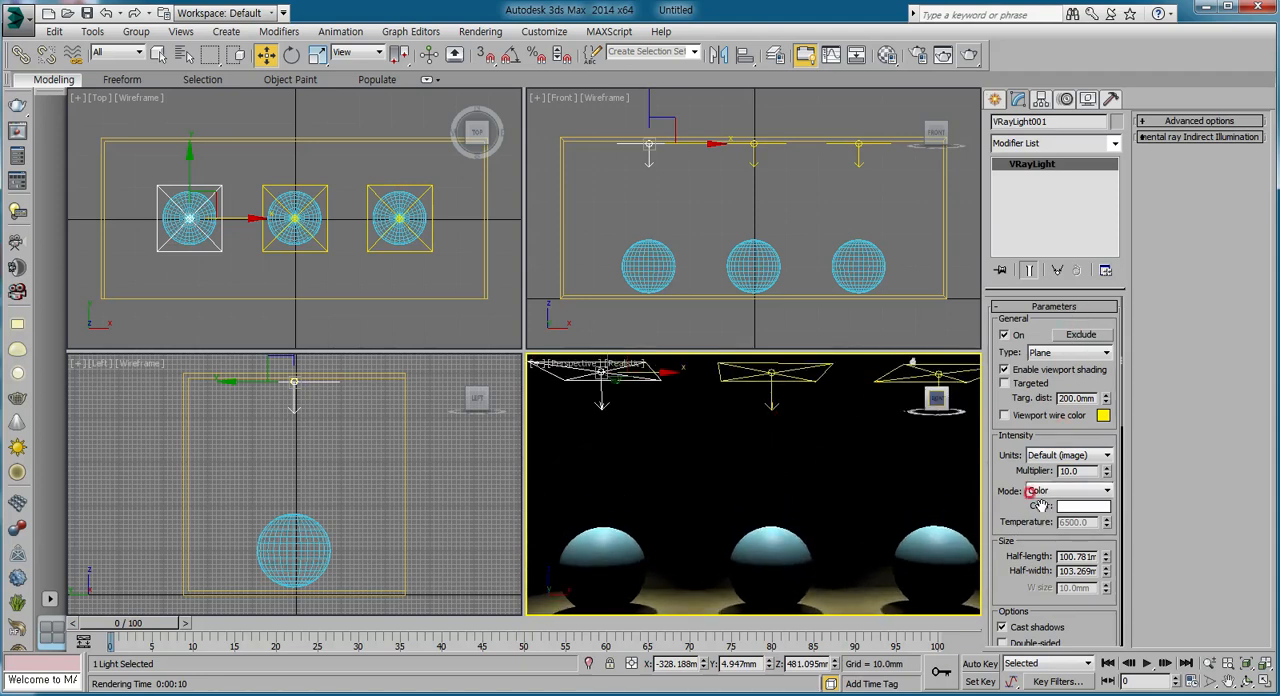
{"action": "left_click_drag", "start_coordinate": [1013, 594], "coordinate": [1022, 426]}
{"action": "left_click", "coordinate": [1010, 452]}
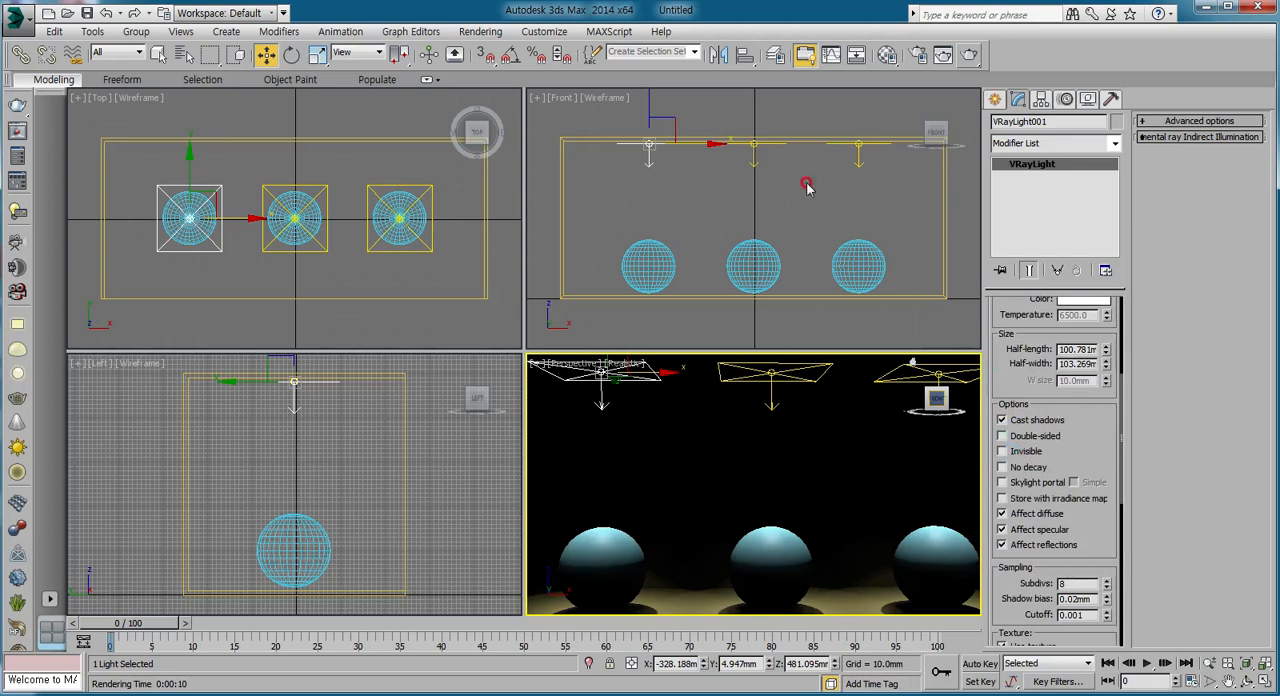
{"action": "left_click", "coordinate": [963, 56]}
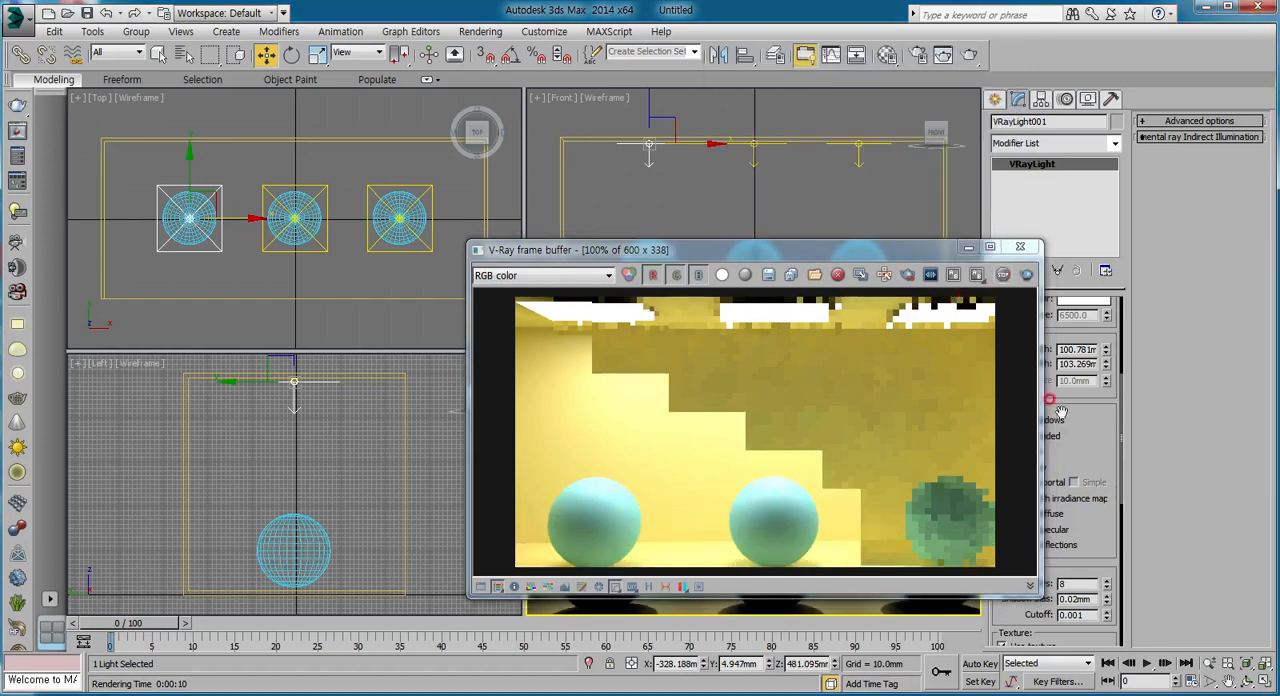
{"action": "left_click", "coordinate": [1024, 248]}
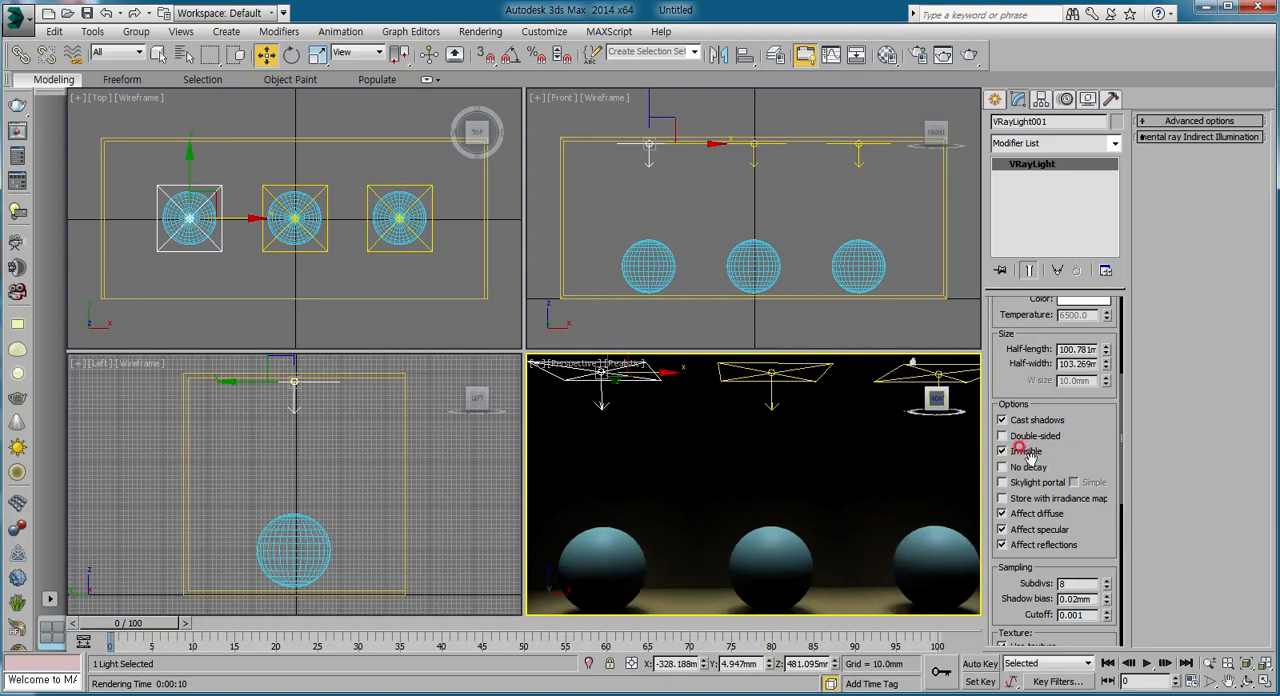
Render the same view with the instanced ceiling lights set to invisible, and close the frame buffer.
{"action": "left_click", "coordinate": [969, 54]}
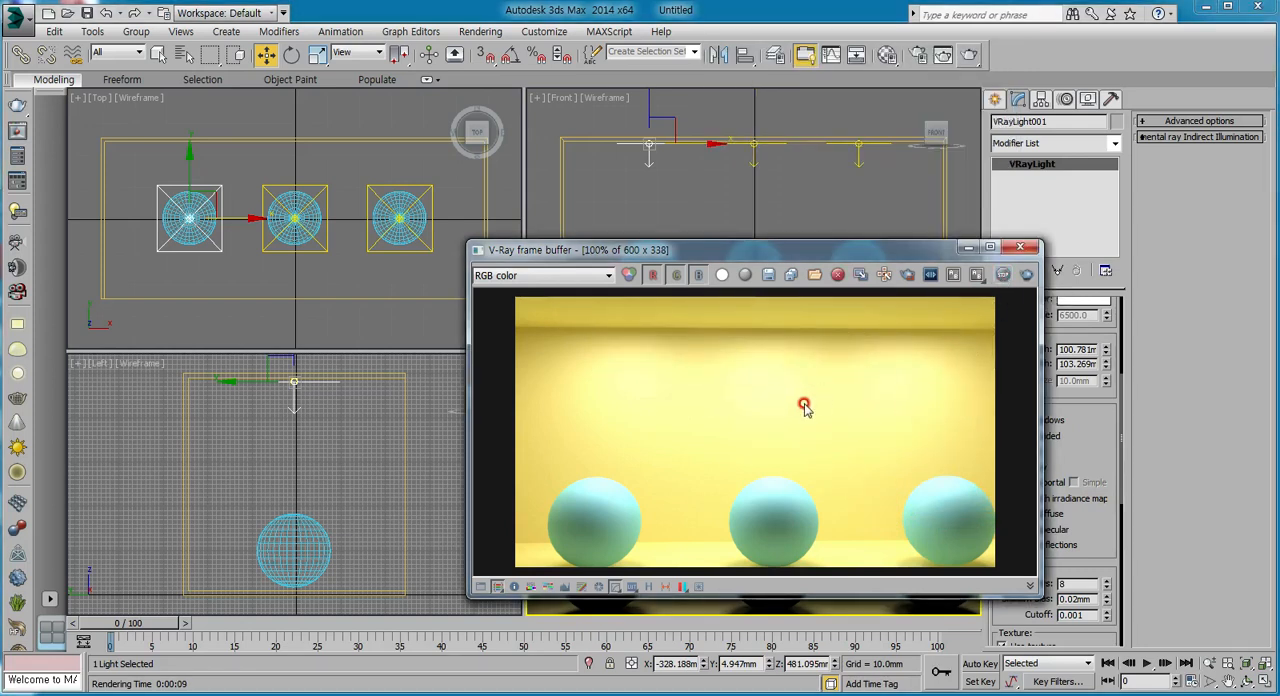
{"action": "left_click", "coordinate": [1020, 247]}
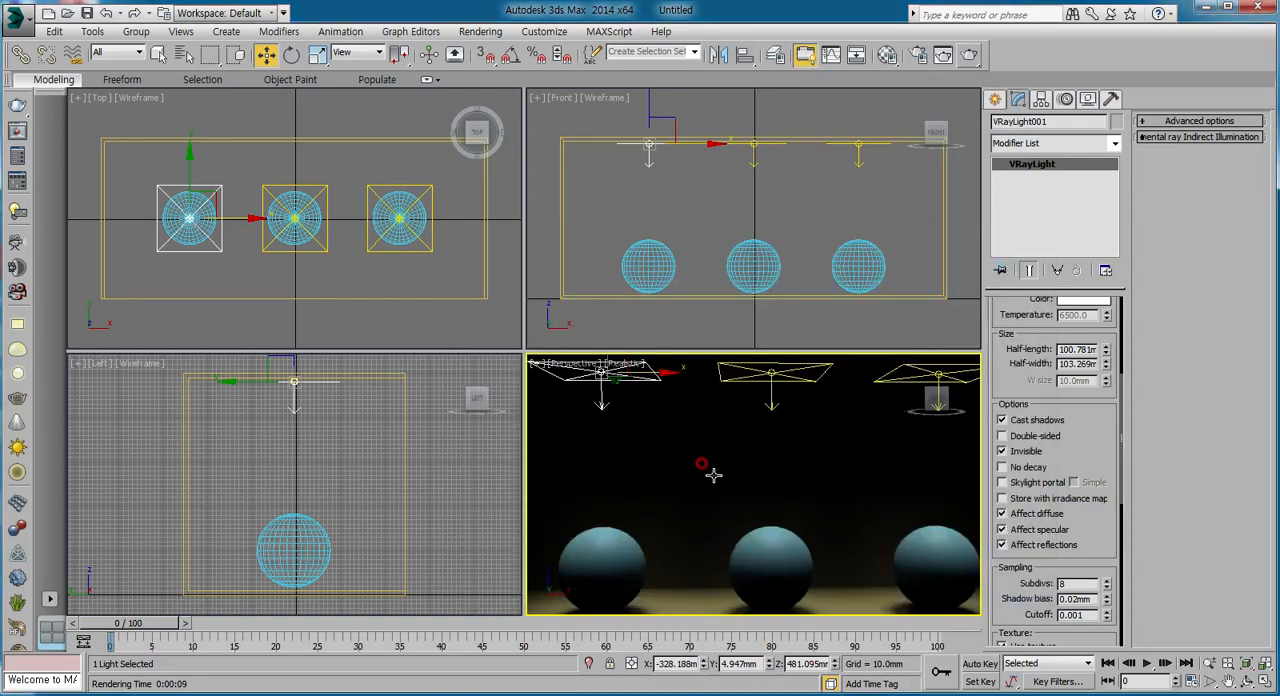
Set the multiplier of the instanced ceiling light above the right sphere to 7.
{"action": "middle_click_drag", "start_coordinate": [726, 477], "coordinate": [713, 467]}
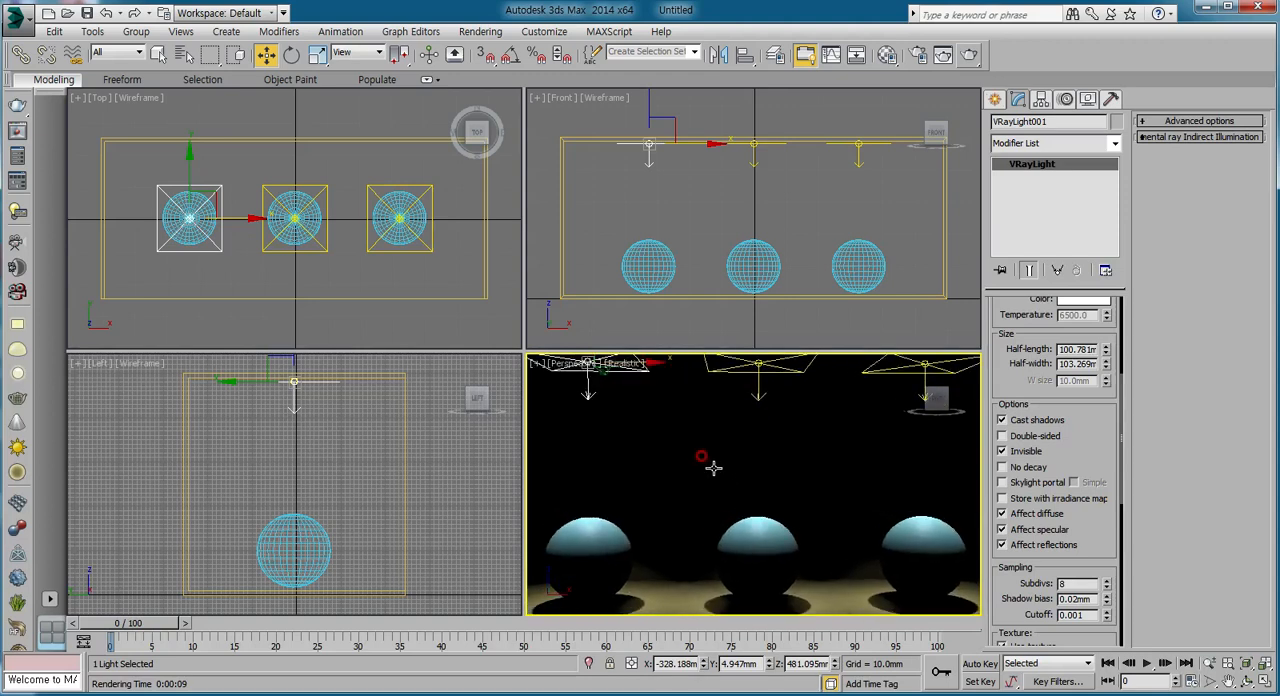
{"action": "scroll", "coordinate": [718, 474], "scroll_direction": "down", "scroll_amount": 2}
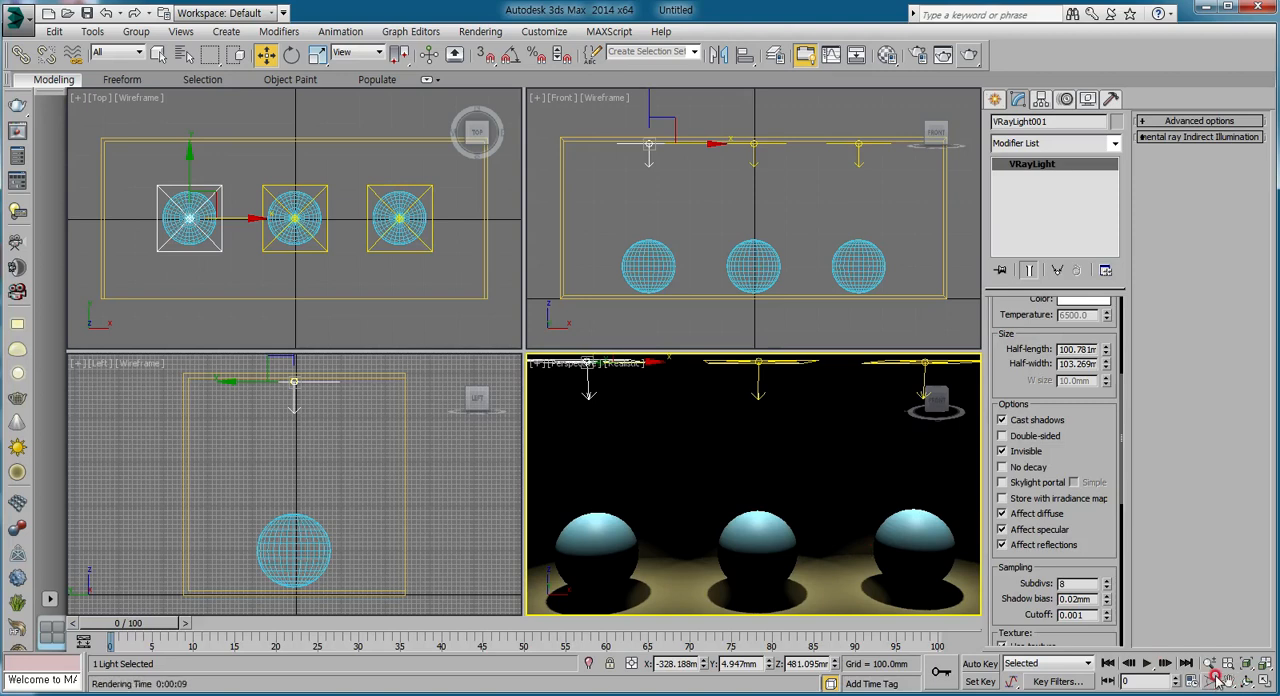
{"action": "scroll", "coordinate": [761, 456], "scroll_direction": "down", "scroll_amount": 3}
{"action": "middle_click_drag", "start_coordinate": [761, 456], "coordinate": [755, 464]}
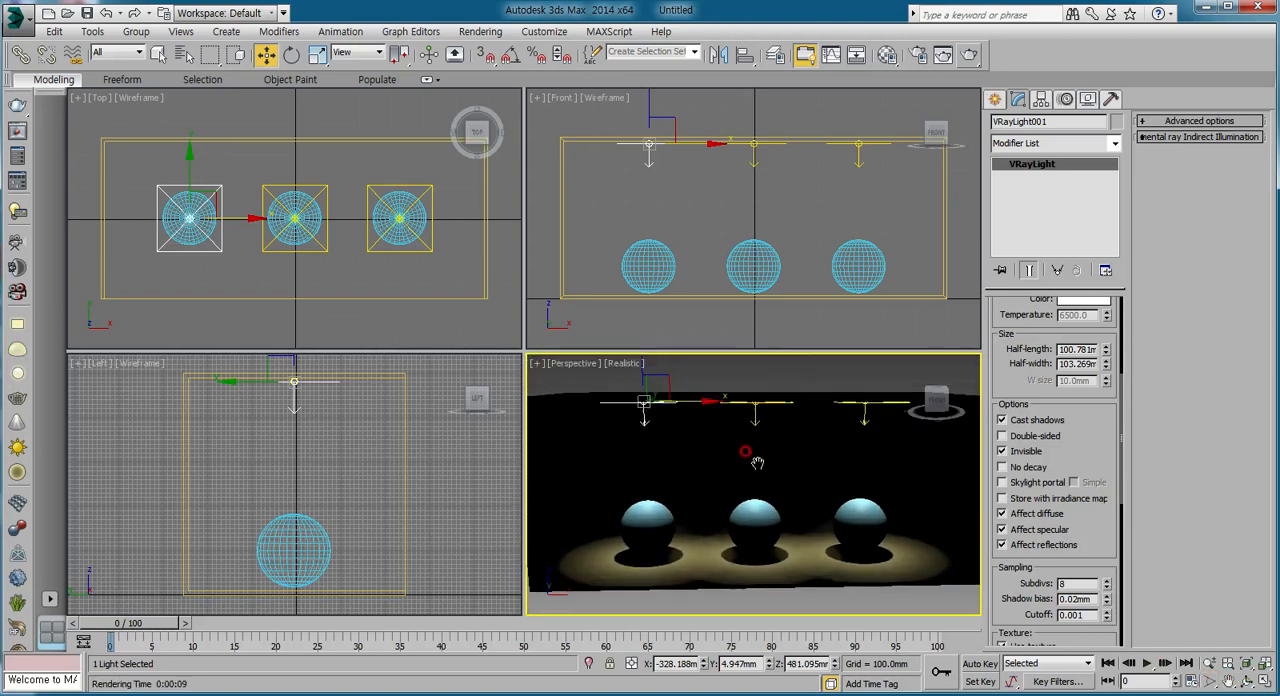
{"action": "scroll", "coordinate": [801, 544], "scroll_direction": "up", "scroll_amount": 5}
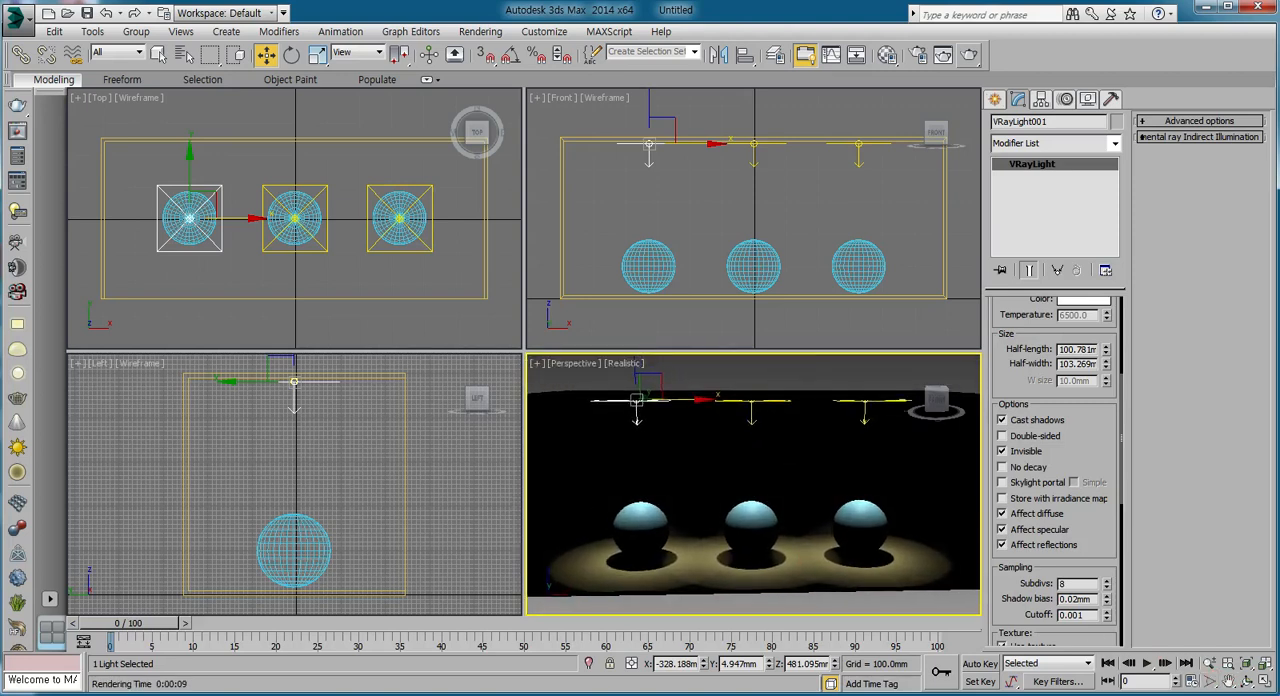
{"action": "scroll", "coordinate": [753, 484], "scroll_direction": "up", "scroll_amount": 1}
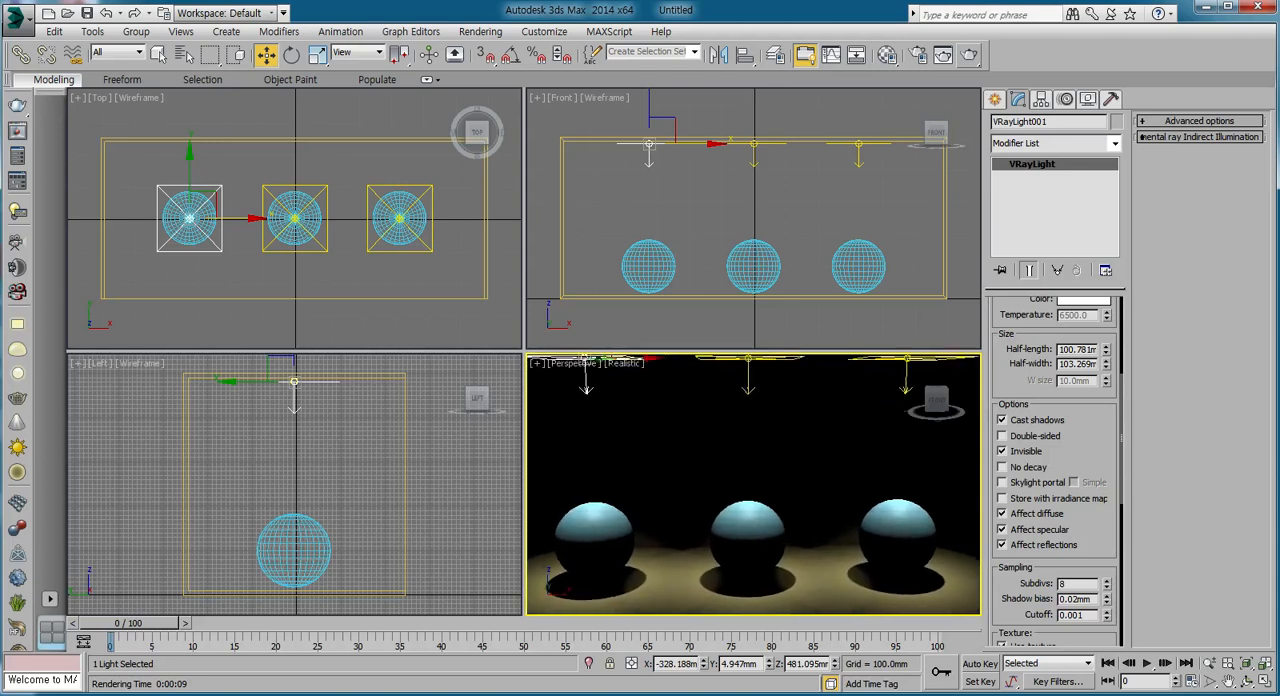
{"action": "middle_click_drag", "start_coordinate": [681, 508], "coordinate": [688, 494]}
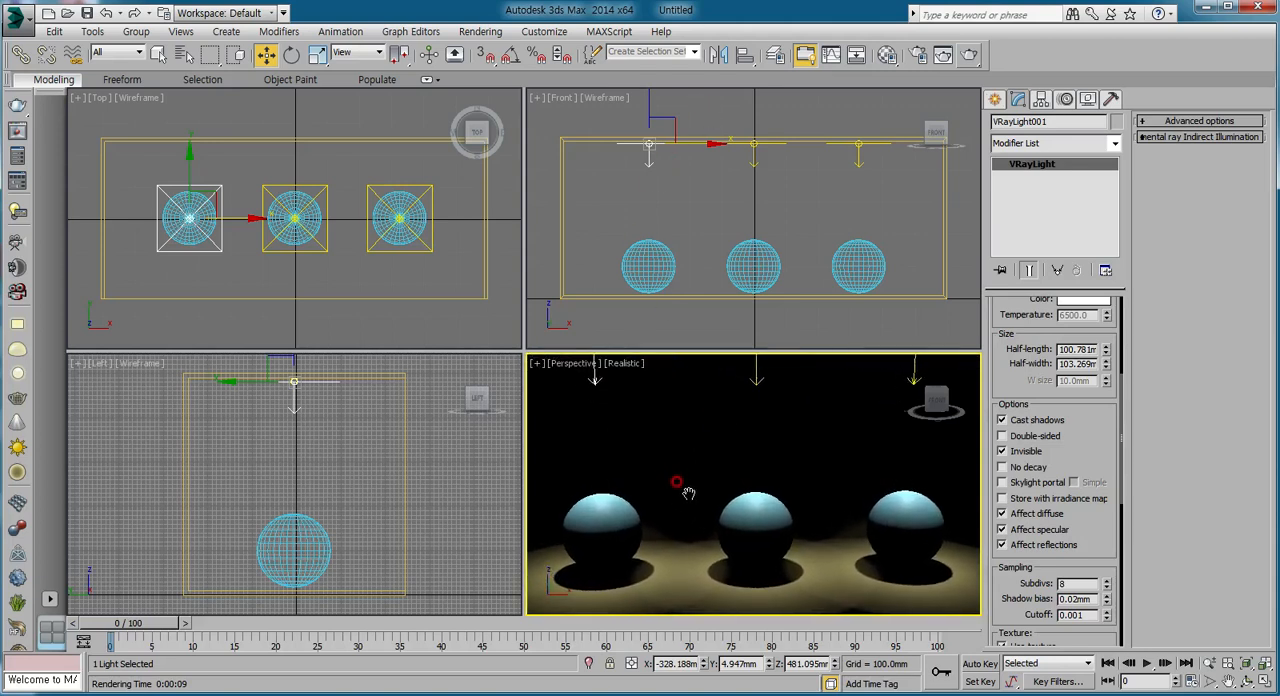
{"action": "left_click", "coordinate": [858, 152]}
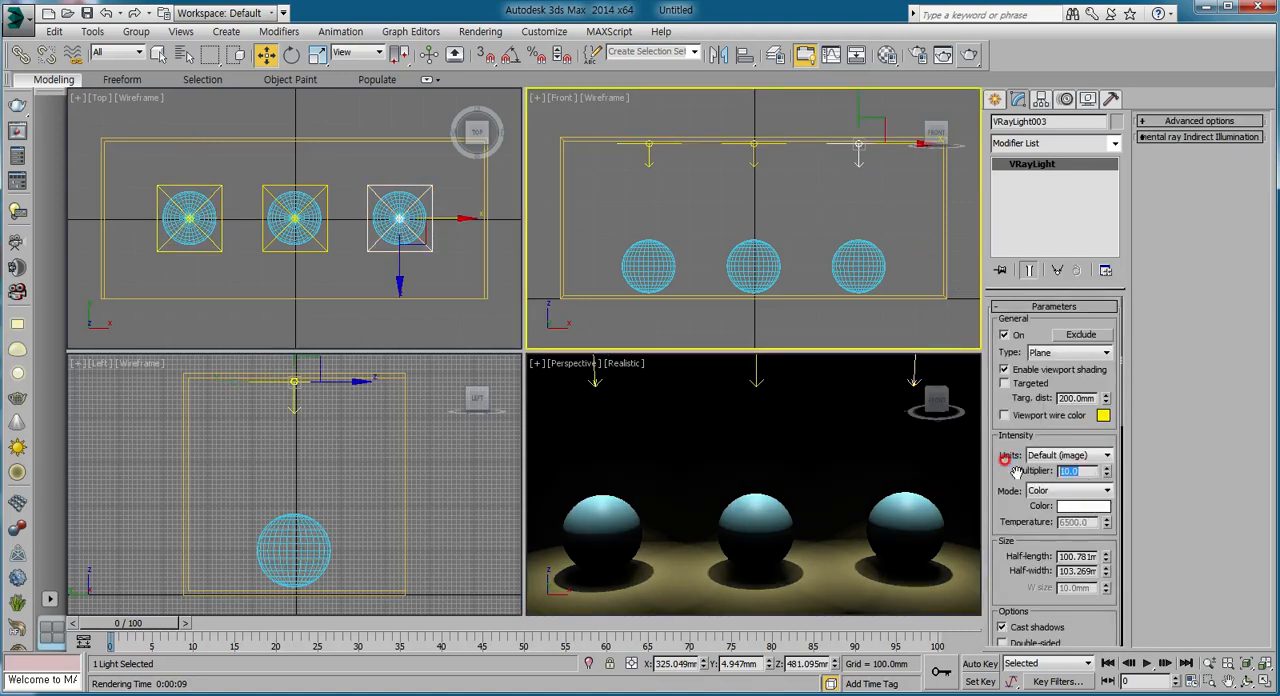
{"action": "type", "text": "7"}
{"action": "key", "text": "Return"}
Render the reframed Perspective view with the light multiplier at 7 and close the frame buffer.
{"action": "right_click", "coordinate": [784, 444]}
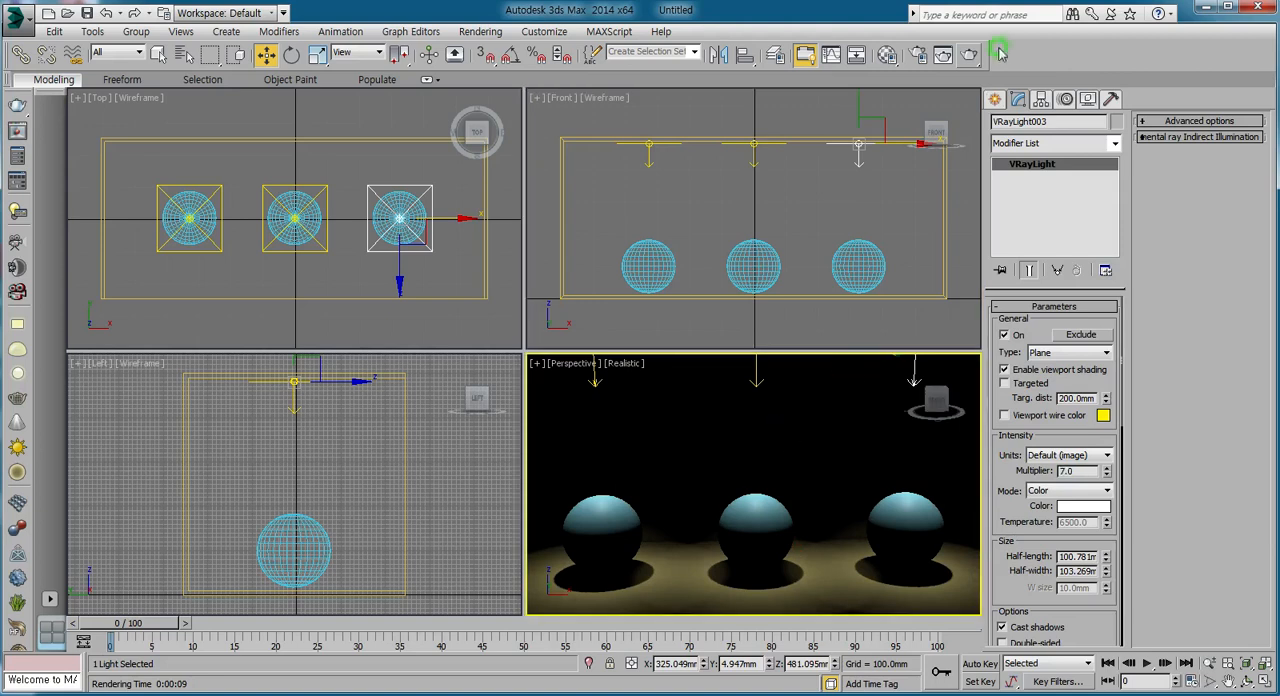
{"action": "left_click", "coordinate": [969, 58]}
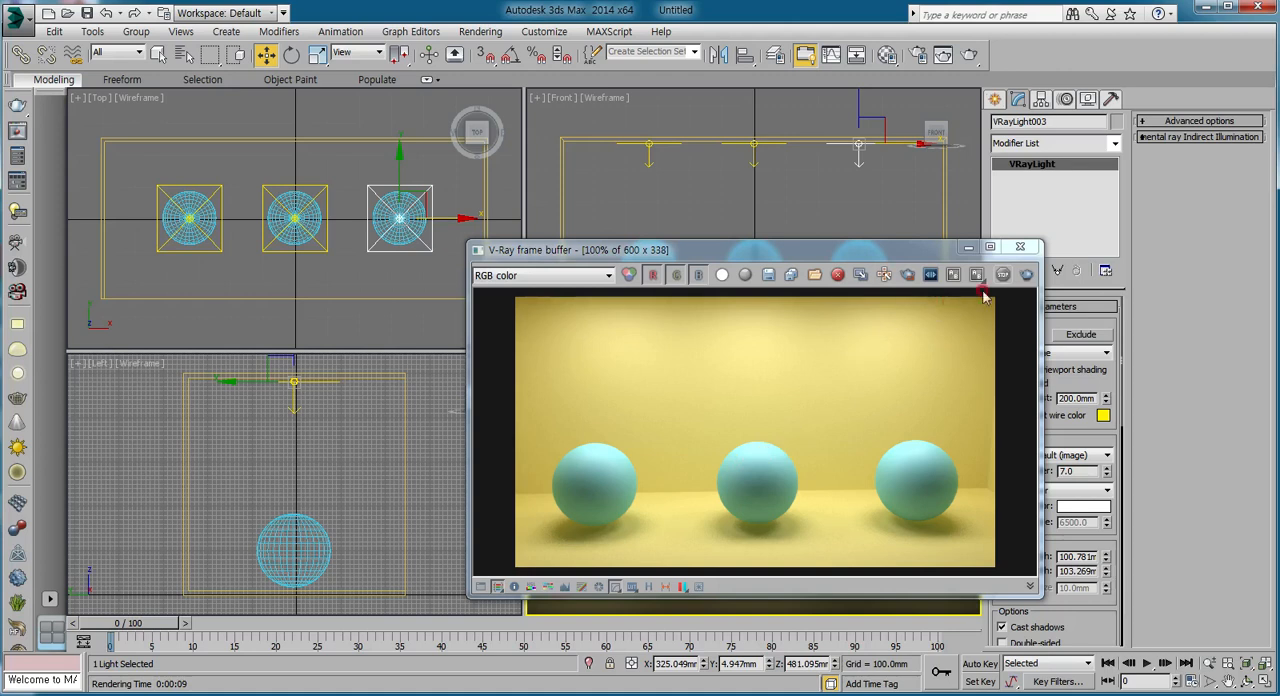
{"action": "left_click", "coordinate": [1020, 246]}
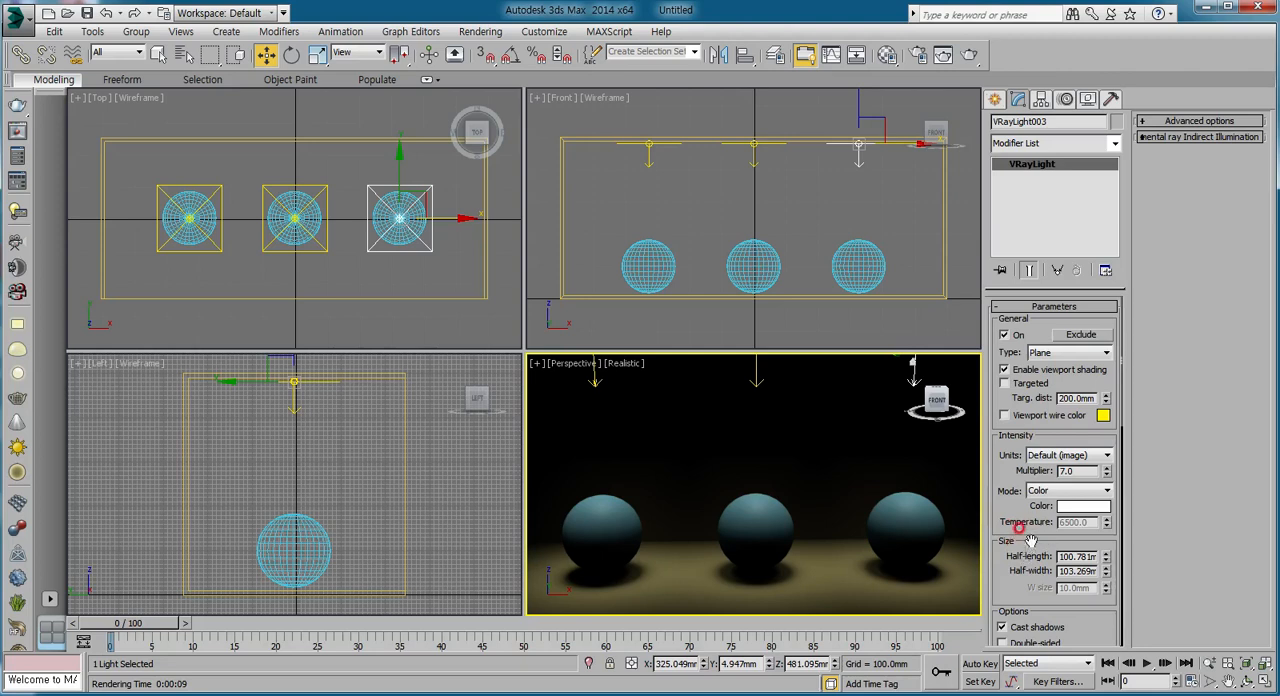
Create a V-Ray physical camera in the Top view, placed in front of the room and aimed at the middle sphere.
{"action": "left_click", "coordinate": [320, 292]}
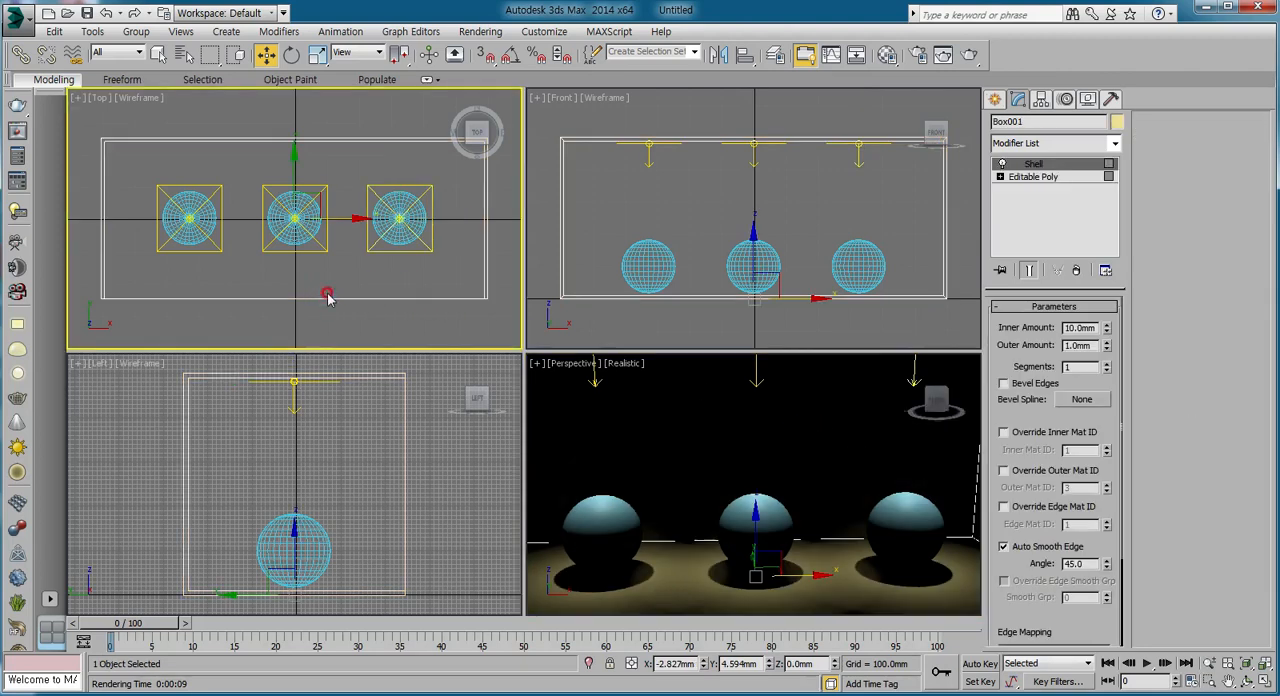
{"action": "scroll", "coordinate": [326, 290], "scroll_direction": "down", "scroll_amount": 5}
{"action": "middle_click_drag", "start_coordinate": [329, 291], "coordinate": [315, 205]}
{"action": "left_click", "coordinate": [312, 258]}
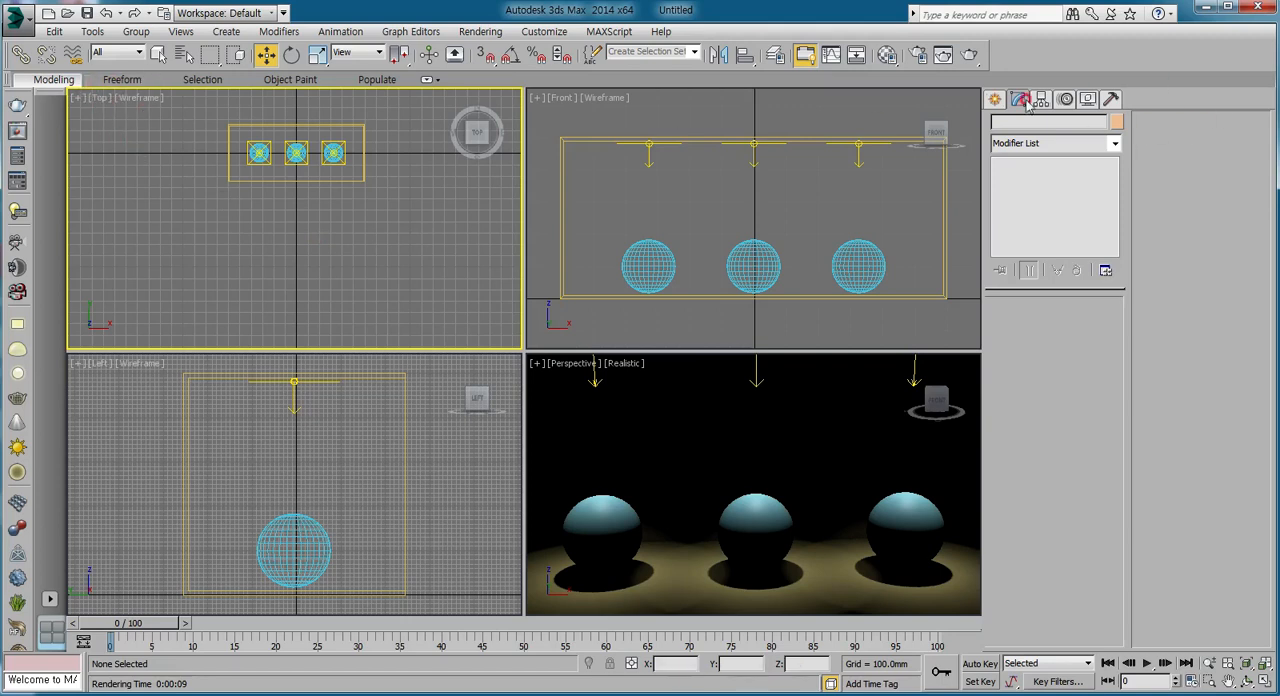
{"action": "left_click", "coordinate": [995, 99]}
{"action": "left_click", "coordinate": [1056, 126]}
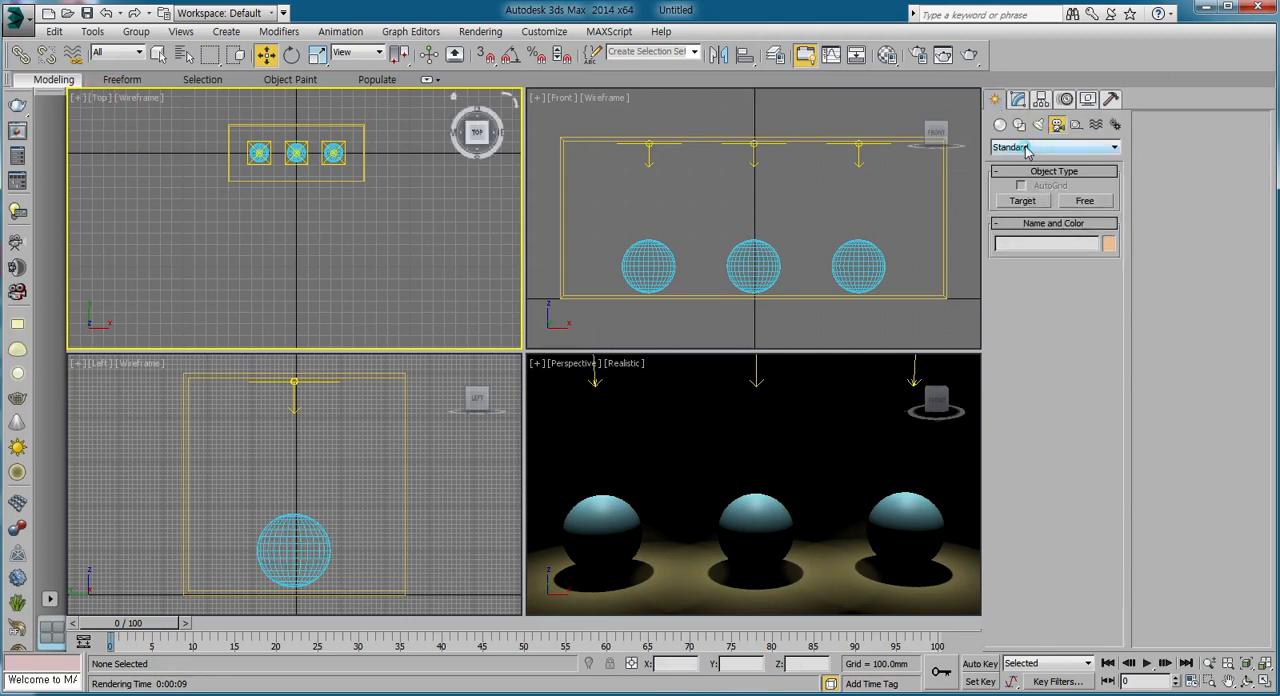
{"action": "left_click", "coordinate": [1026, 148]}
{"action": "left_click", "coordinate": [1014, 174]}
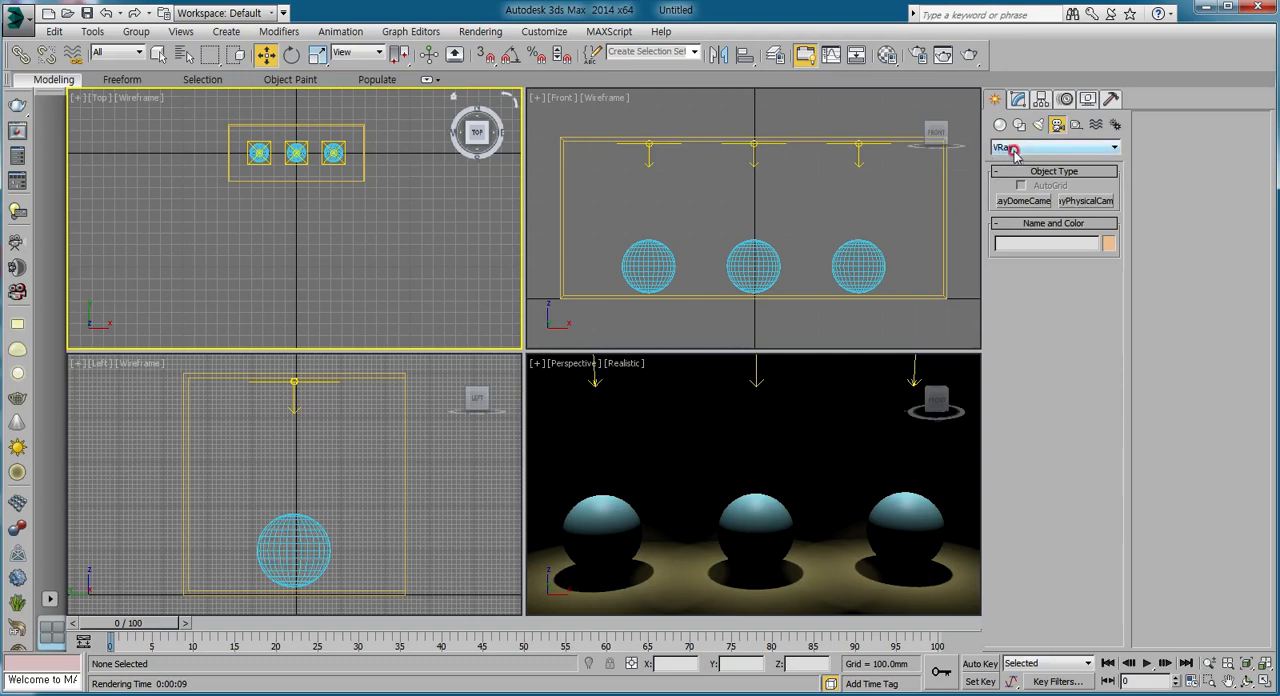
{"action": "left_click", "coordinate": [1070, 202]}
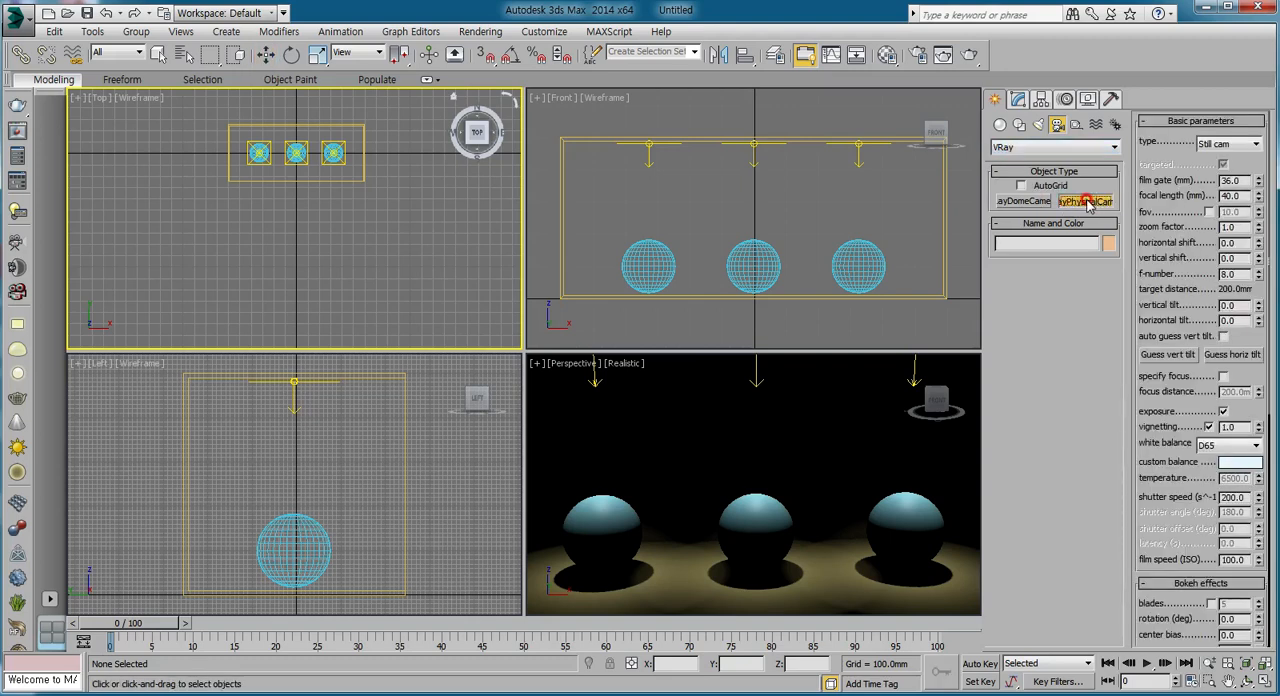
{"action": "left_click_drag", "start_coordinate": [295, 303], "coordinate": [294, 160]}
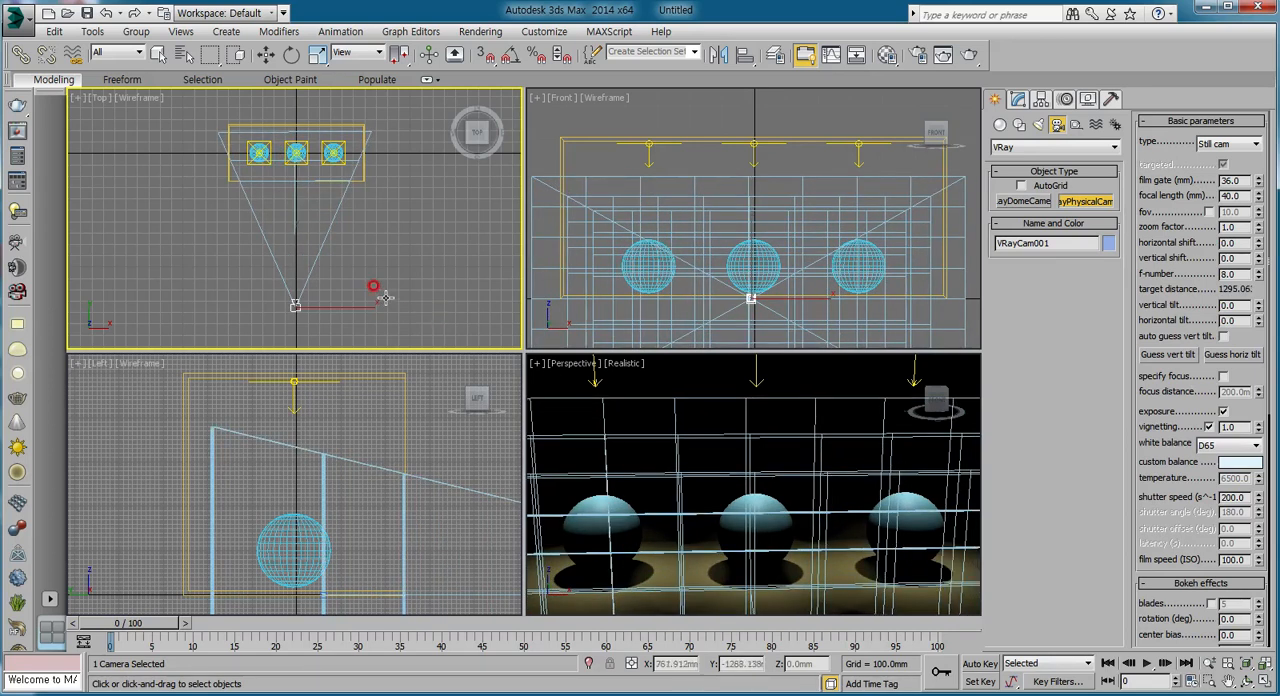
Limit selection to cameras, then raise the camera and its target together in the Left view to just above the sphere's centre.
{"action": "right_click", "coordinate": [346, 398]}
{"action": "scroll", "coordinate": [395, 450], "scroll_direction": "down", "scroll_amount": 4}
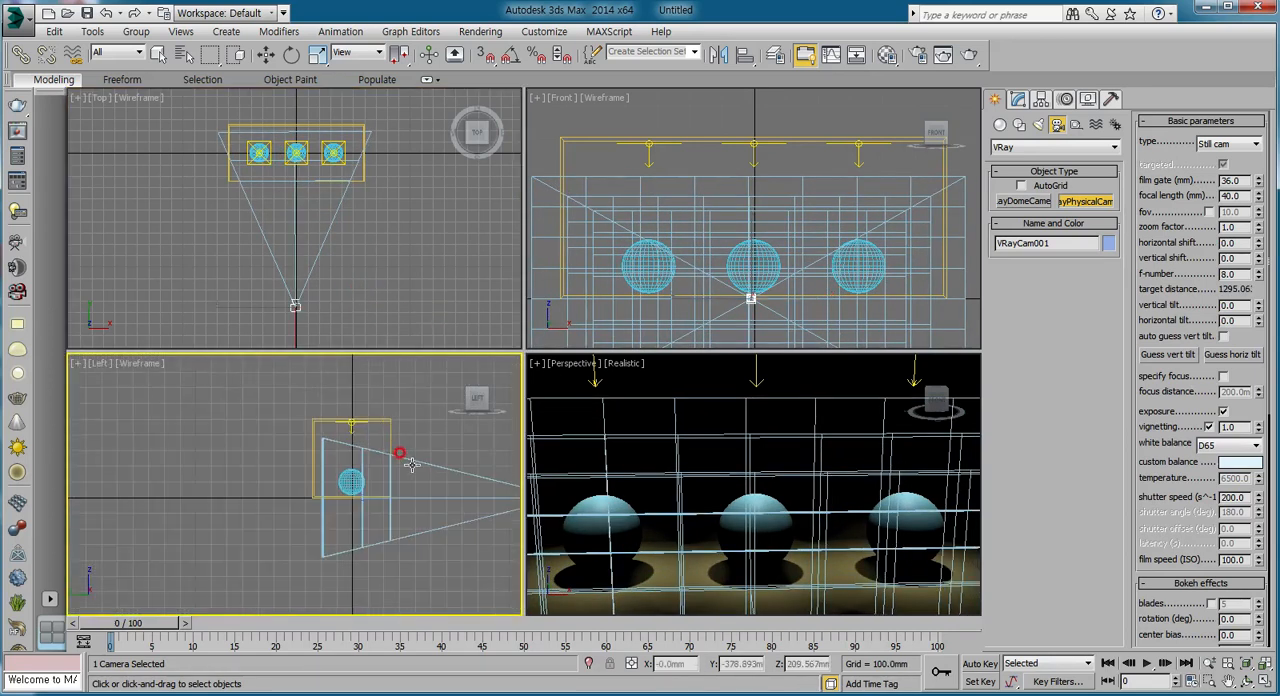
{"action": "middle_click_drag", "start_coordinate": [411, 464], "coordinate": [243, 447]}
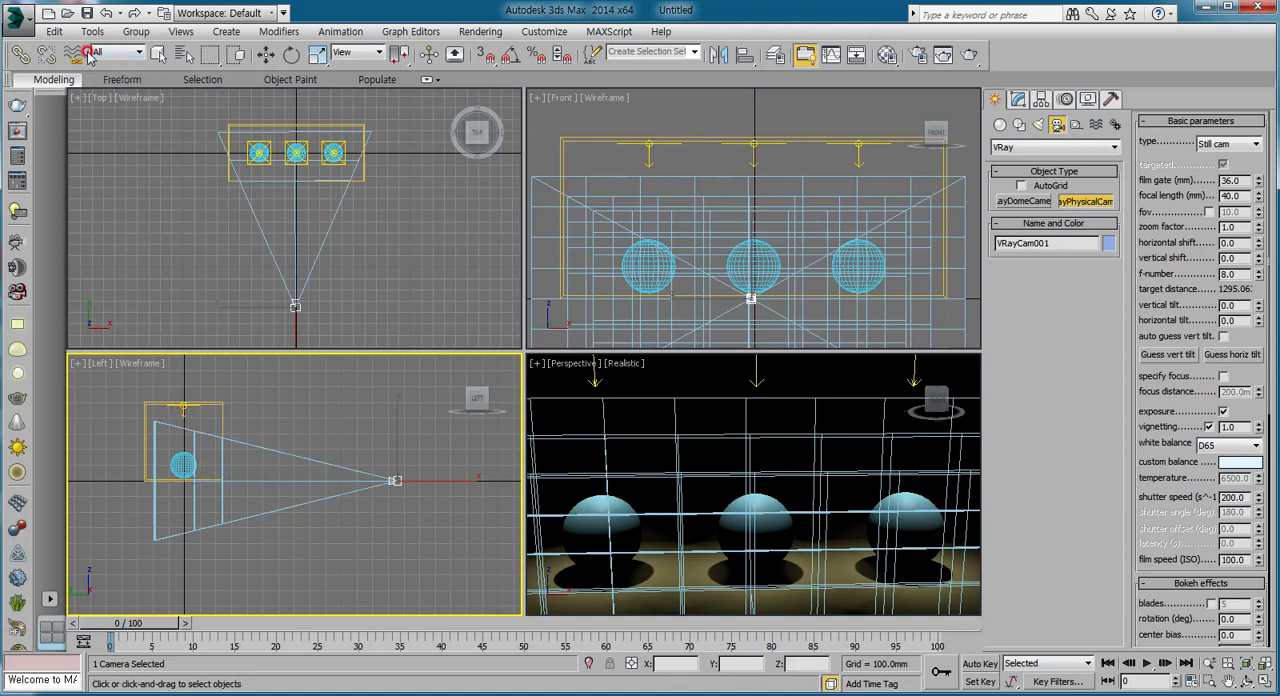
{"action": "left_click", "coordinate": [138, 52]}
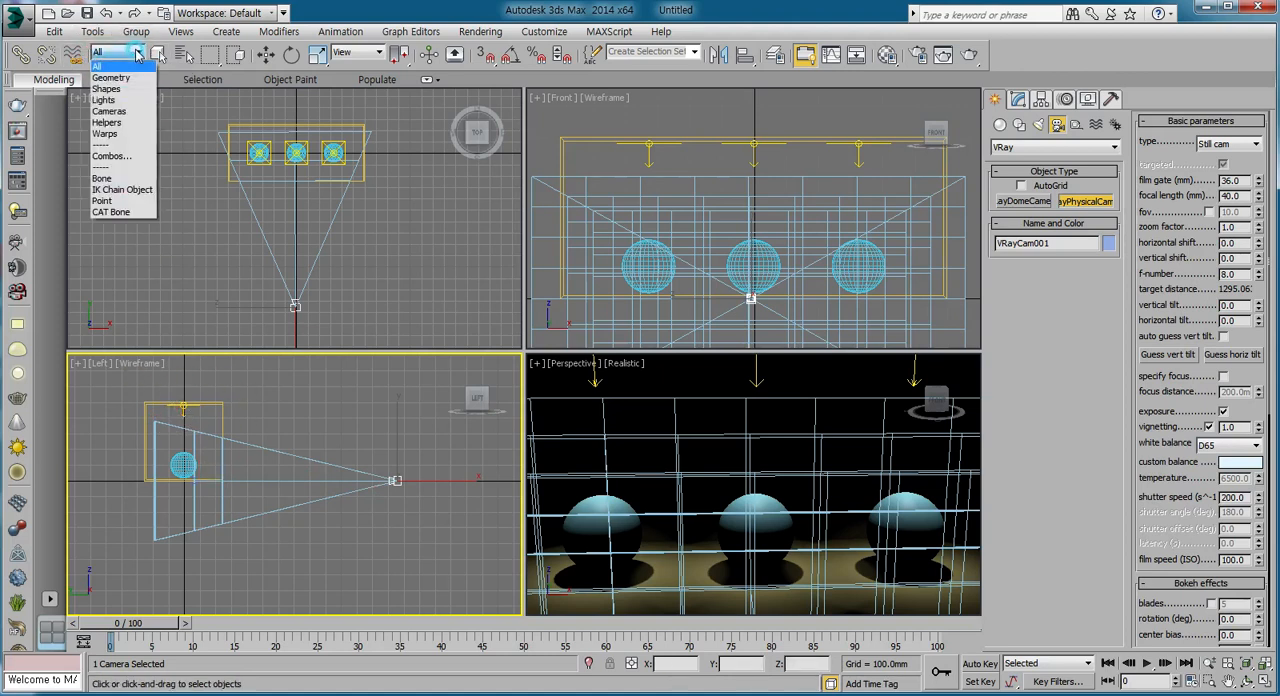
{"action": "left_click", "coordinate": [109, 111]}
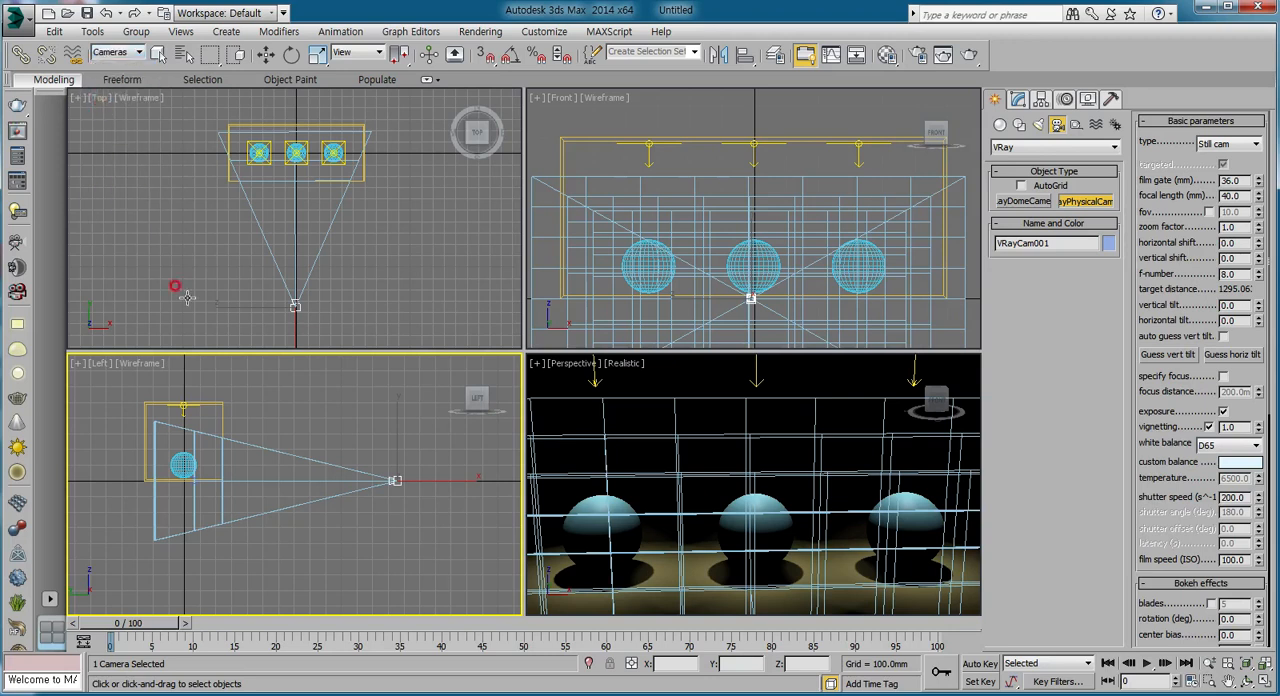
{"action": "key", "text": "w"}
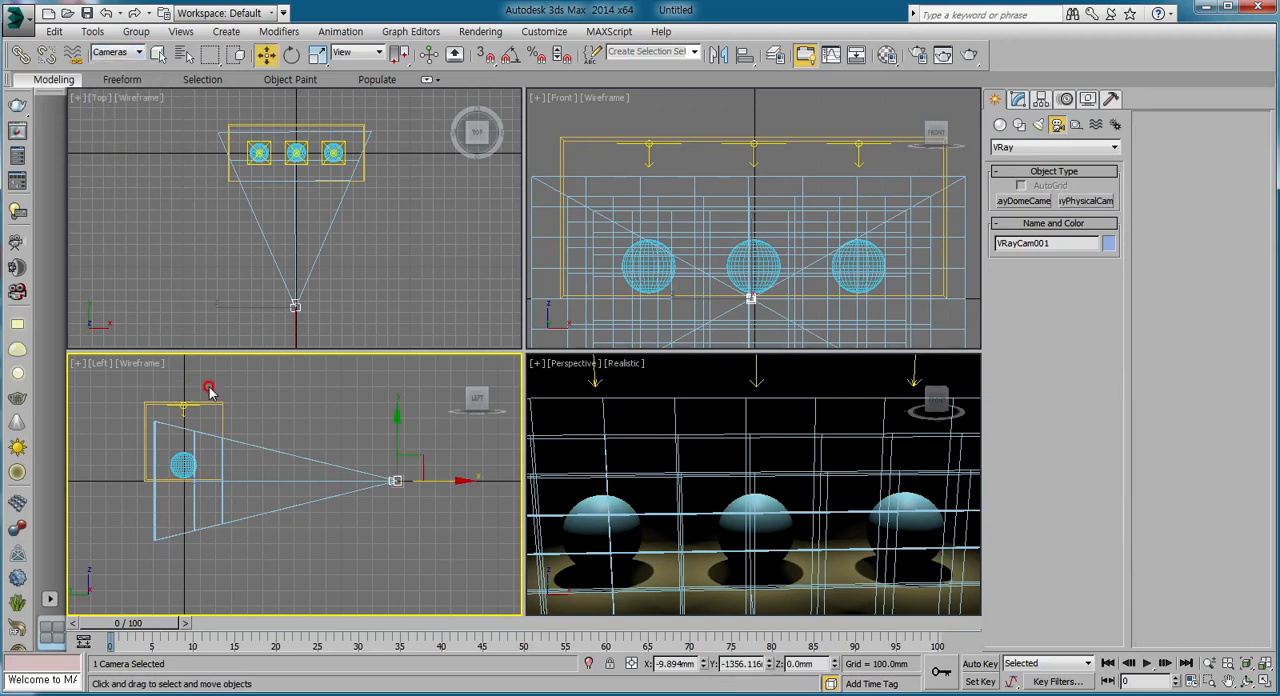
{"action": "left_click", "coordinate": [240, 437]}
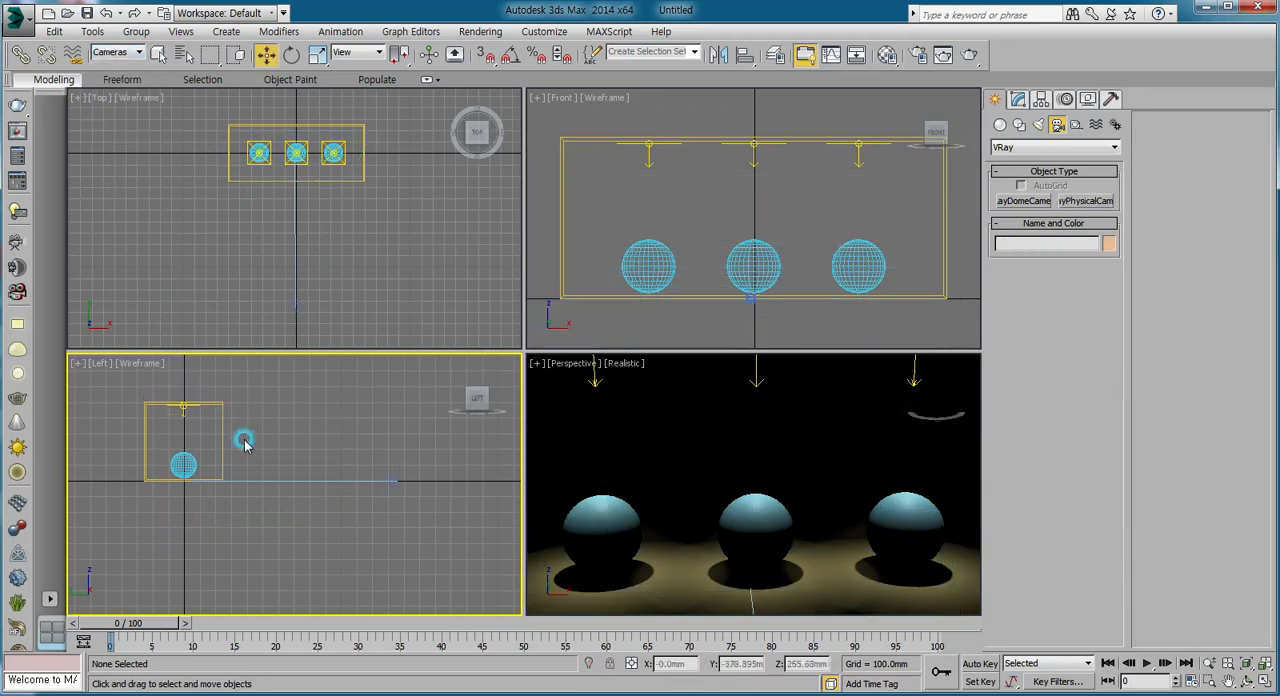
{"action": "left_click_drag", "start_coordinate": [150, 415], "coordinate": [440, 575]}
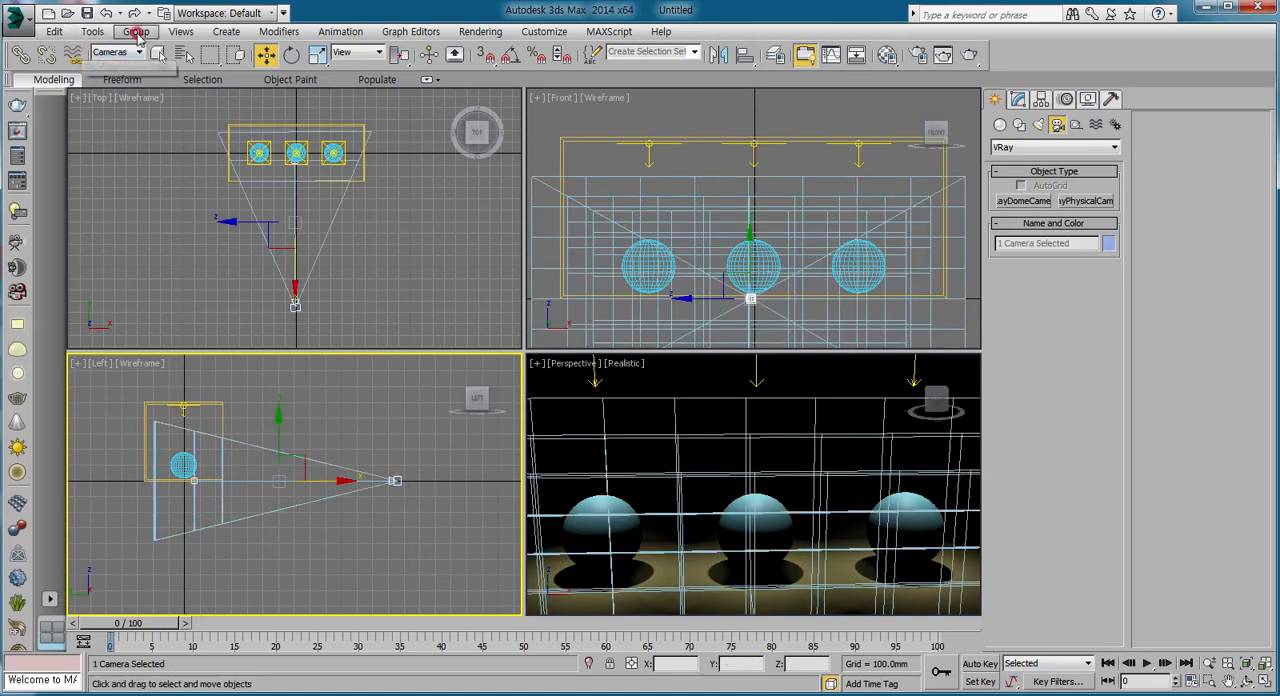
{"action": "left_click_drag", "start_coordinate": [299, 451], "coordinate": [281, 418]}
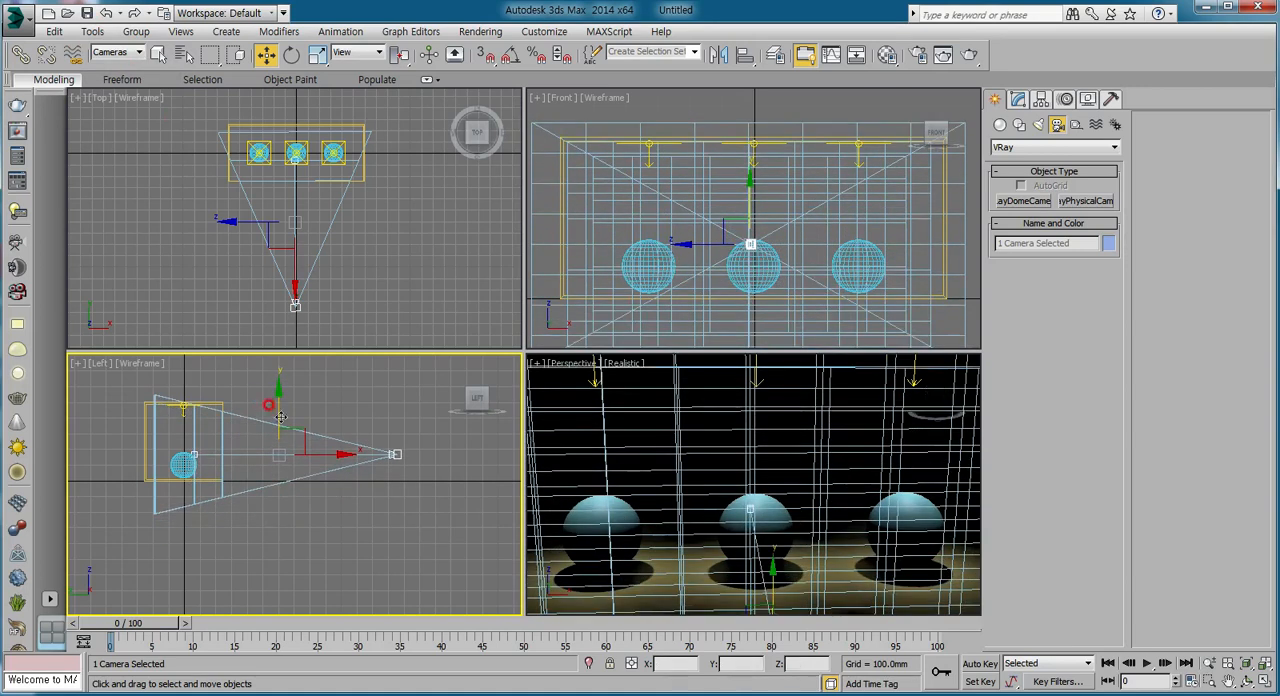
Raise the camera alone to a height of about 377 mm and move it closer to the room, to about Y -942 mm.
{"action": "left_click", "coordinate": [396, 455]}
{"action": "left_click_drag", "start_coordinate": [396, 405], "coordinate": [394, 375]}
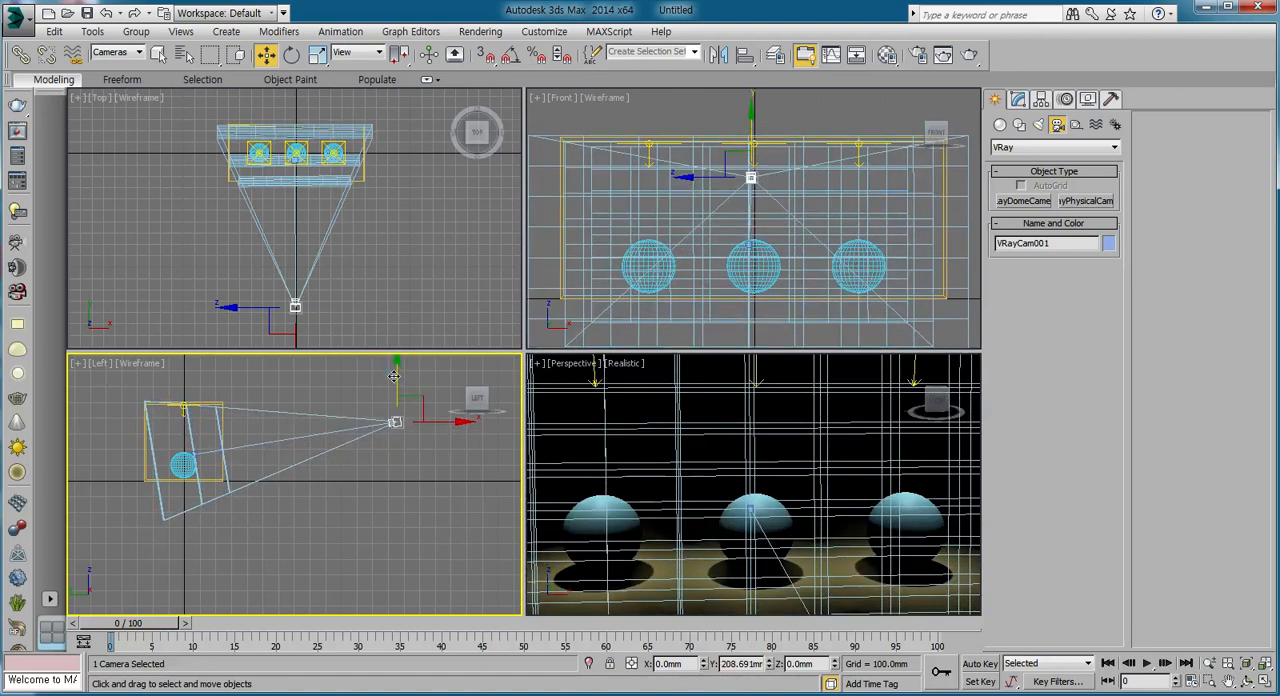
{"action": "left_click_drag", "start_coordinate": [433, 421], "coordinate": [369, 421]}
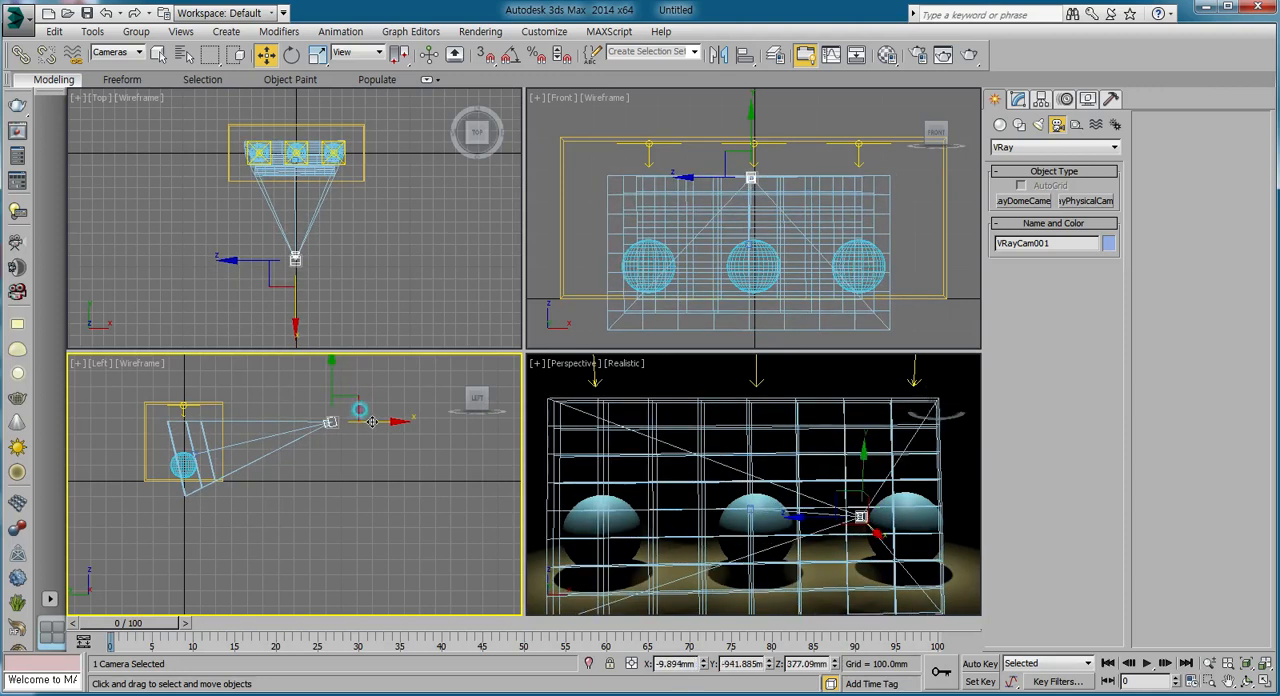
Switch the Perspective viewport to the V-Ray camera's view and render it.
{"action": "left_click", "coordinate": [568, 364]}
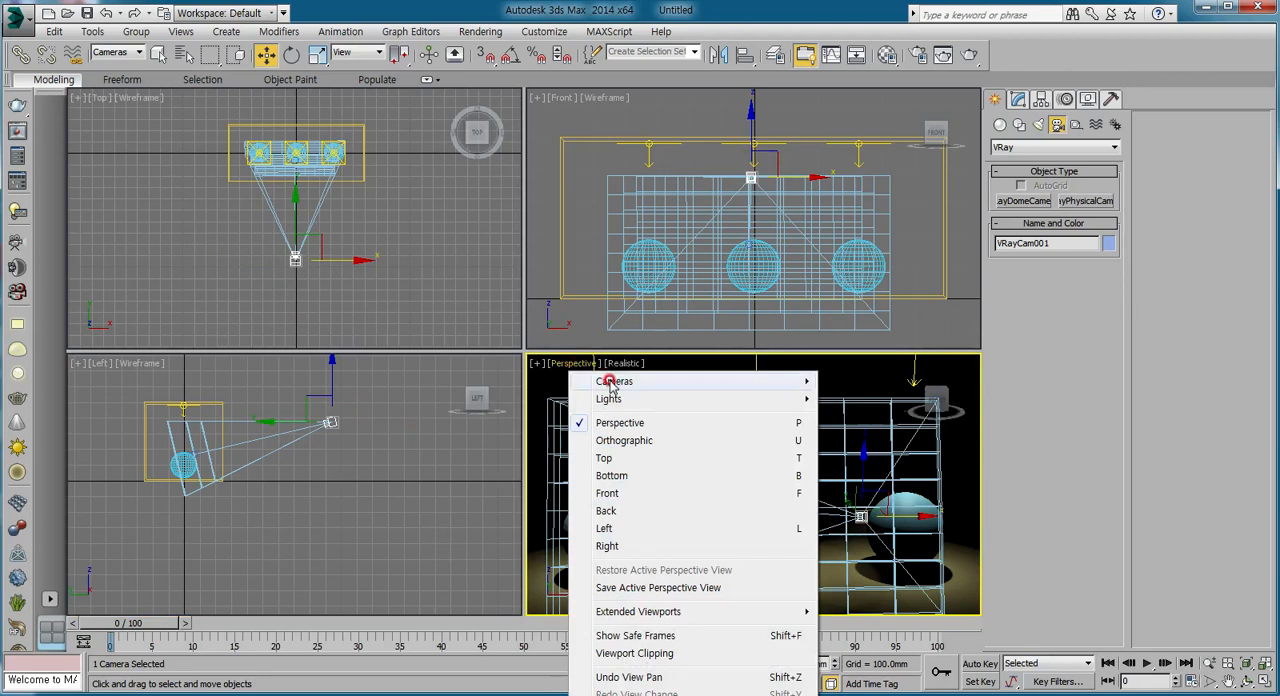
{"action": "mouse_move", "coordinate": [766, 386]}
{"action": "left_click", "coordinate": [862, 381]}
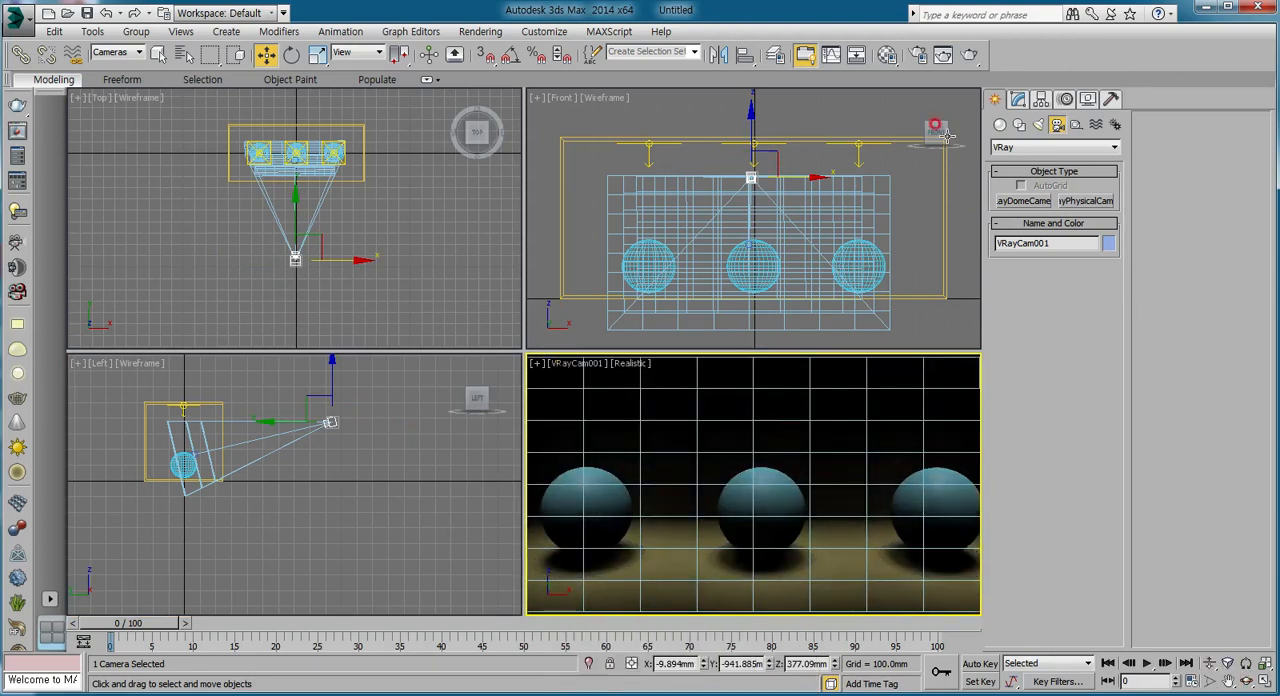
{"action": "left_click", "coordinate": [968, 54]}
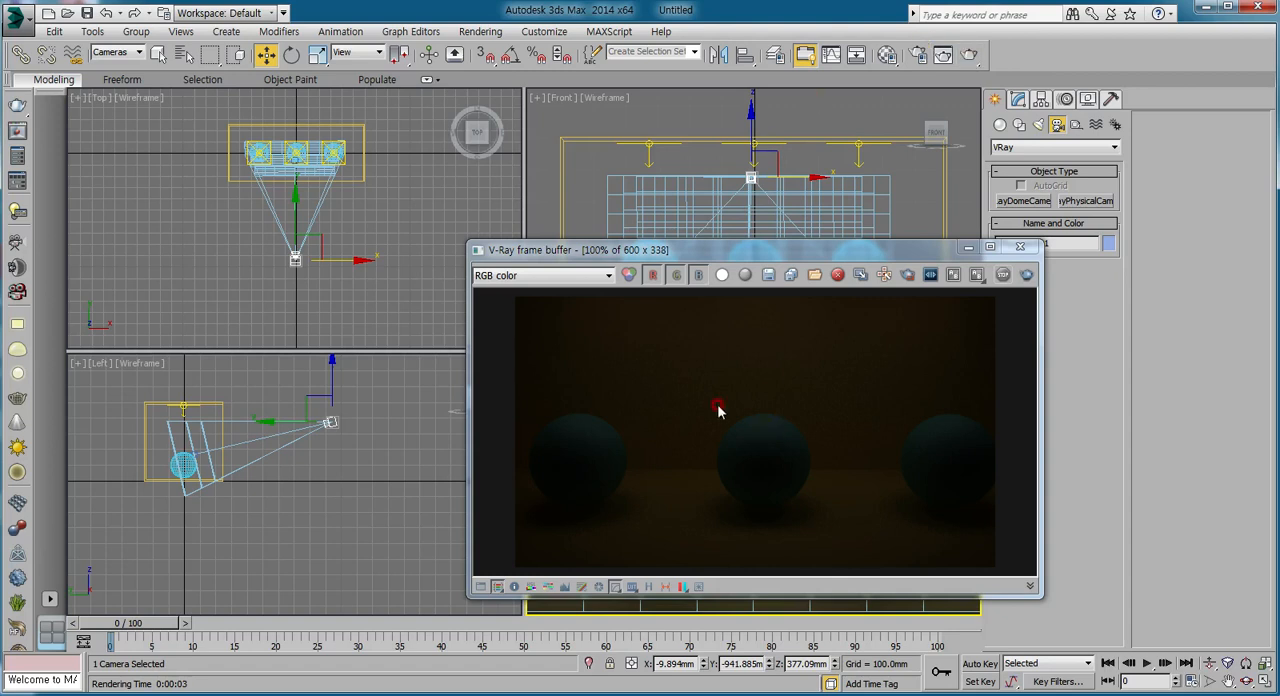
Close the render and move the camera farther back and higher, to about Y -1018 mm and Z 422 mm.
{"action": "left_click", "coordinate": [1020, 247]}
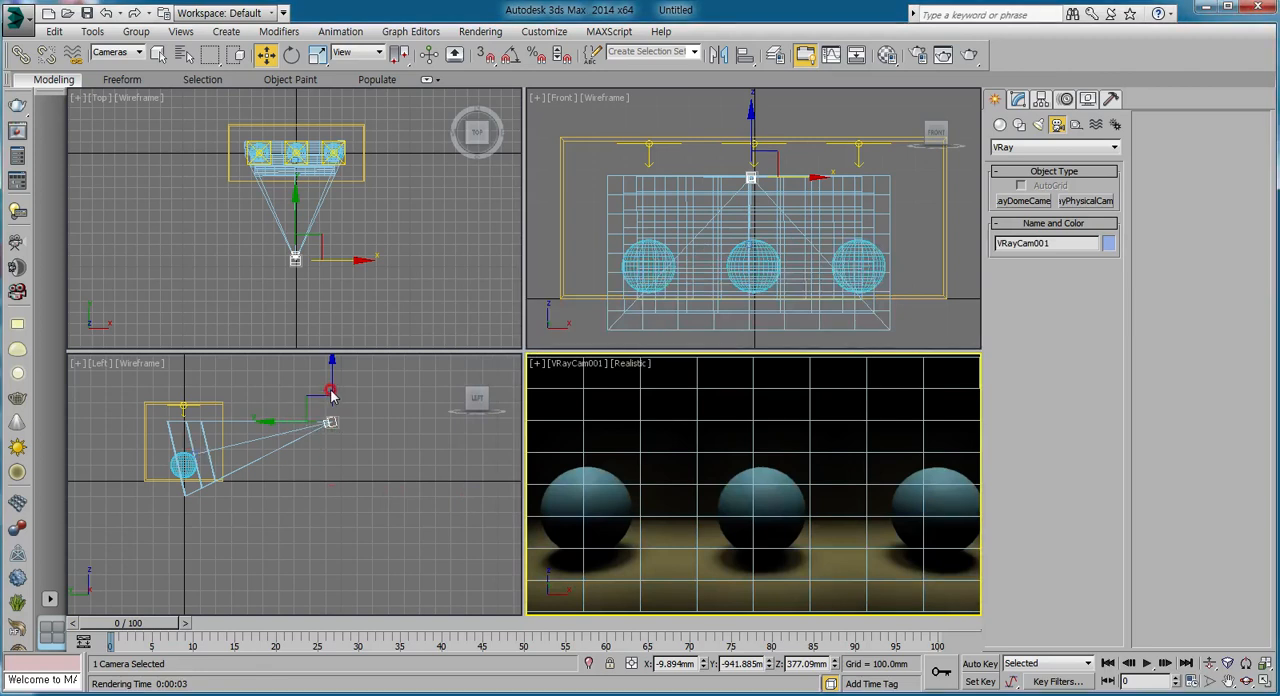
{"action": "left_click_drag", "start_coordinate": [331, 396], "coordinate": [386, 414]}
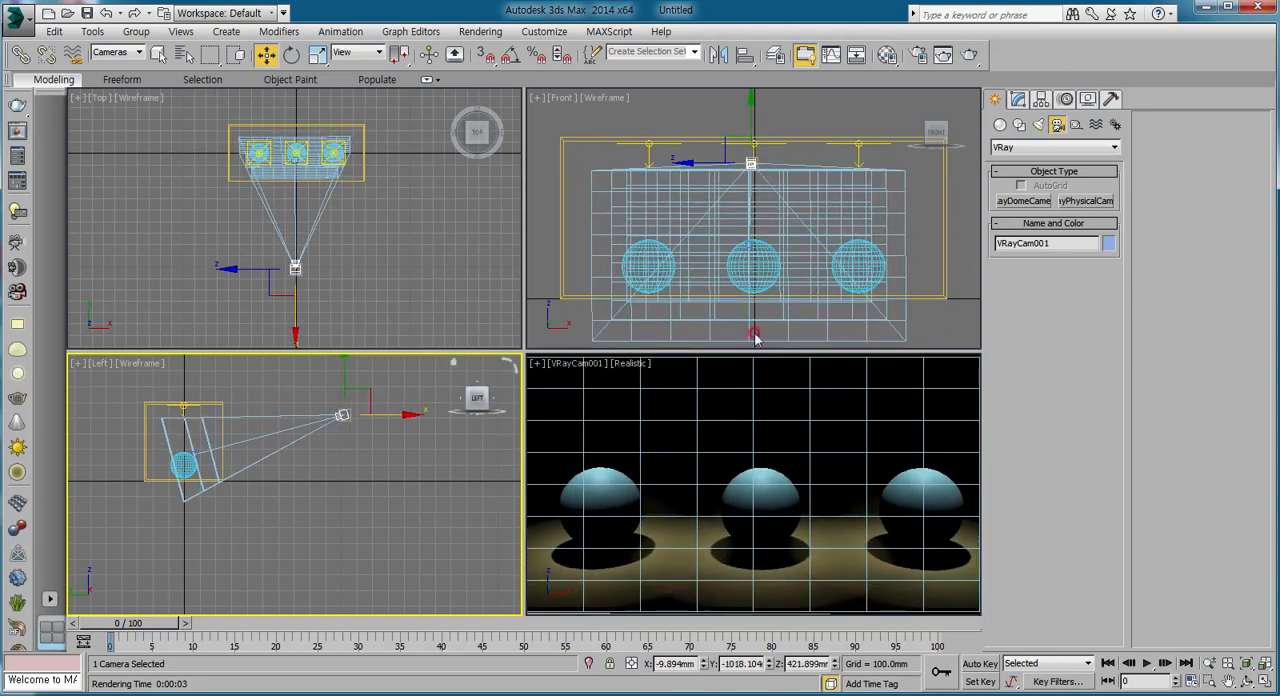
Examine the V-Ray physical camera's f-number, white balance and shutter speed parameters.
{"action": "left_click", "coordinate": [1018, 100]}
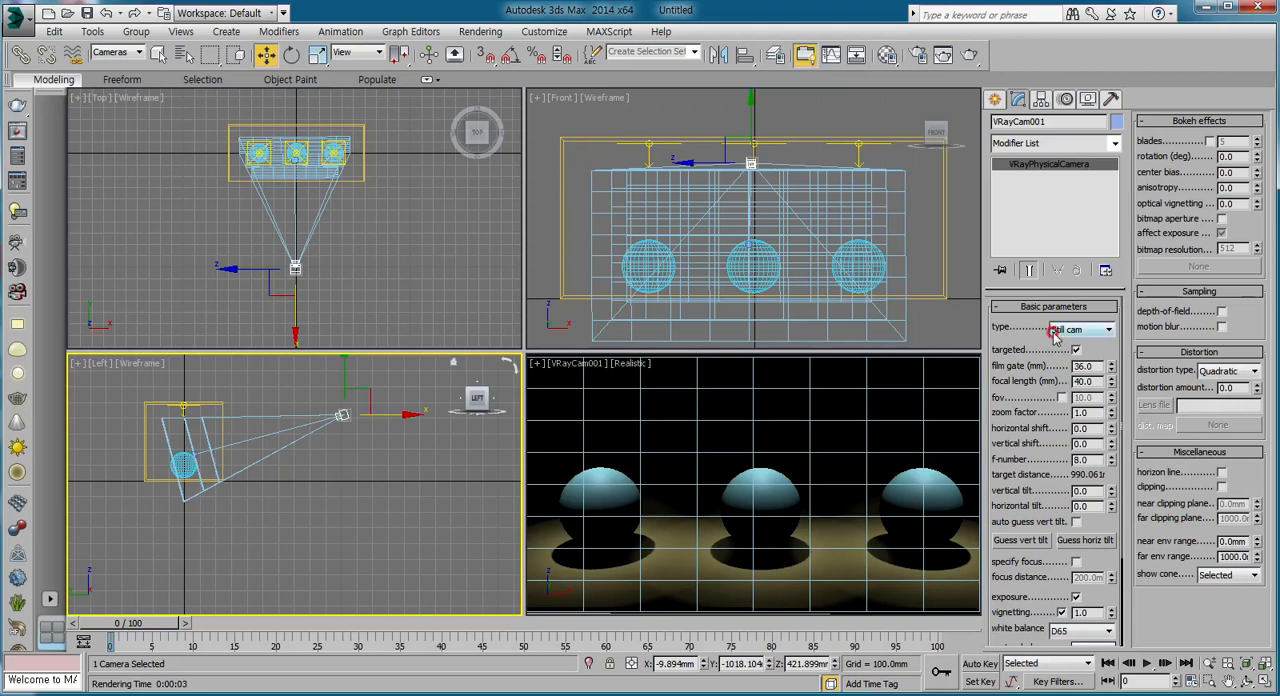
{"action": "mouse_move", "coordinate": [1022, 329]}
{"action": "left_mouse_down"}
{"action": "mouse_move", "coordinate": [1021, 266]}
{"action": "mouse_move", "coordinate": [1021, 321]}
{"action": "left_mouse_up"}
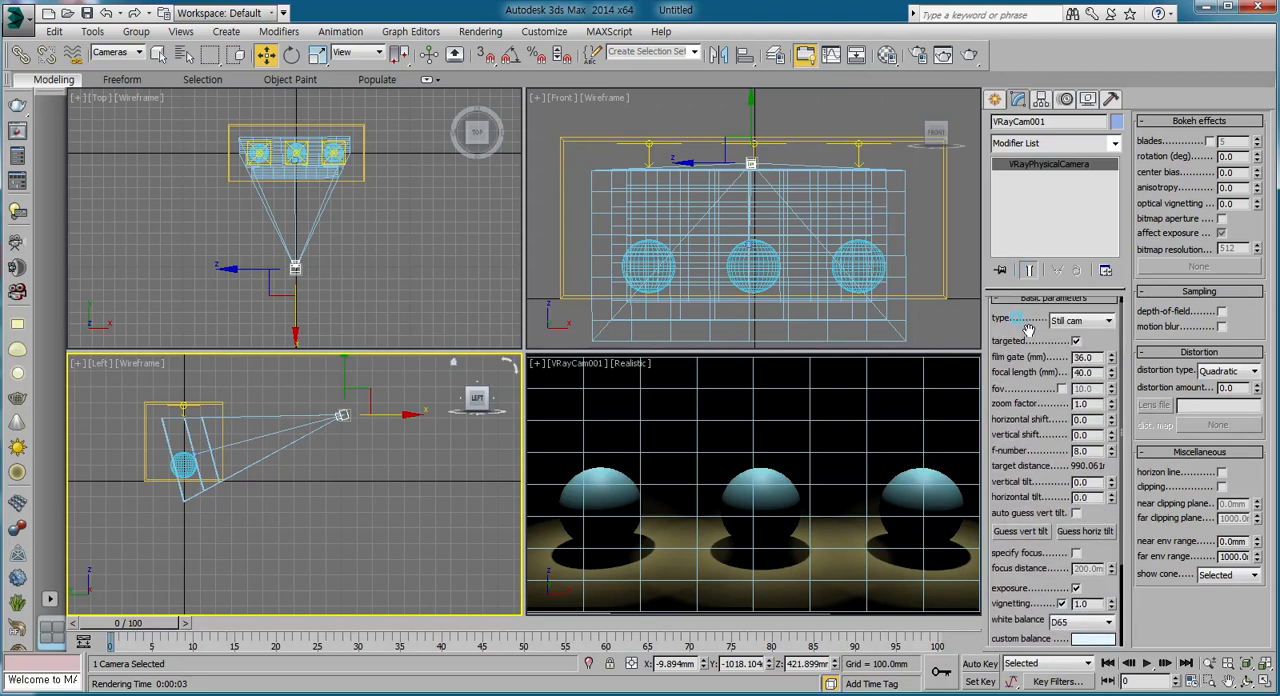
{"action": "scroll", "coordinate": [1028, 330], "scroll_direction": "down", "scroll_amount": 2}
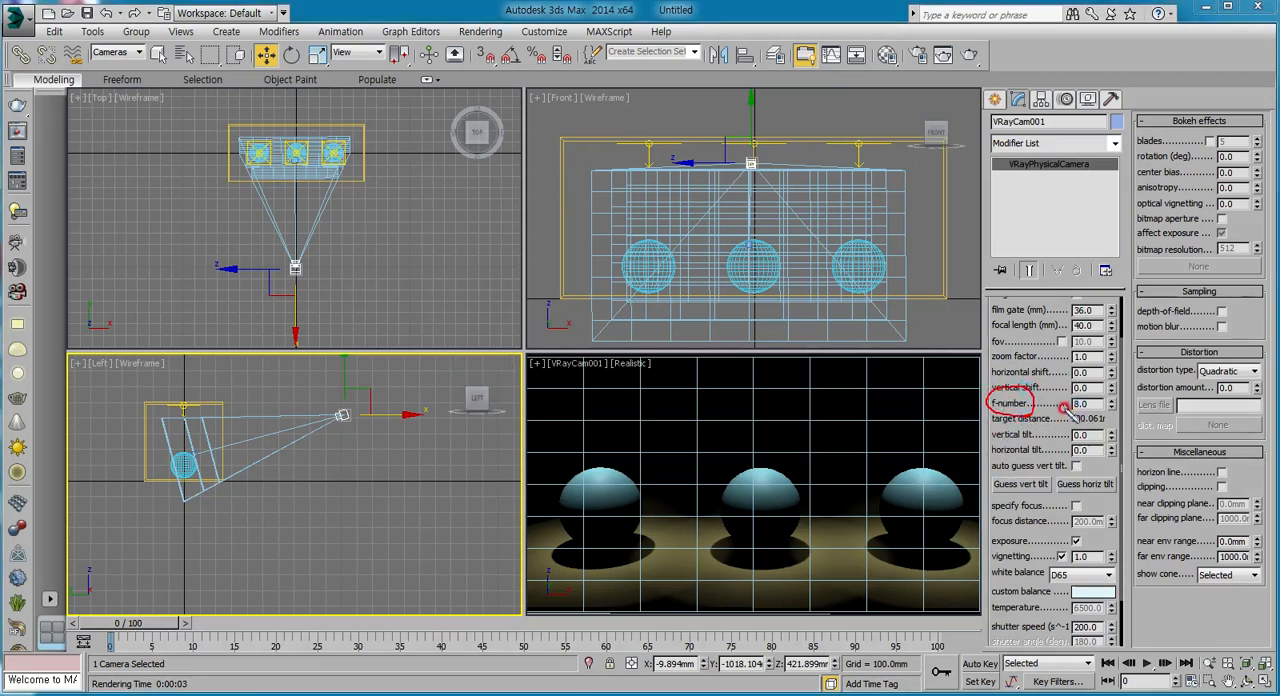
{"action": "left_click_drag", "start_coordinate": [1097, 389], "coordinate": [1055, 407]}
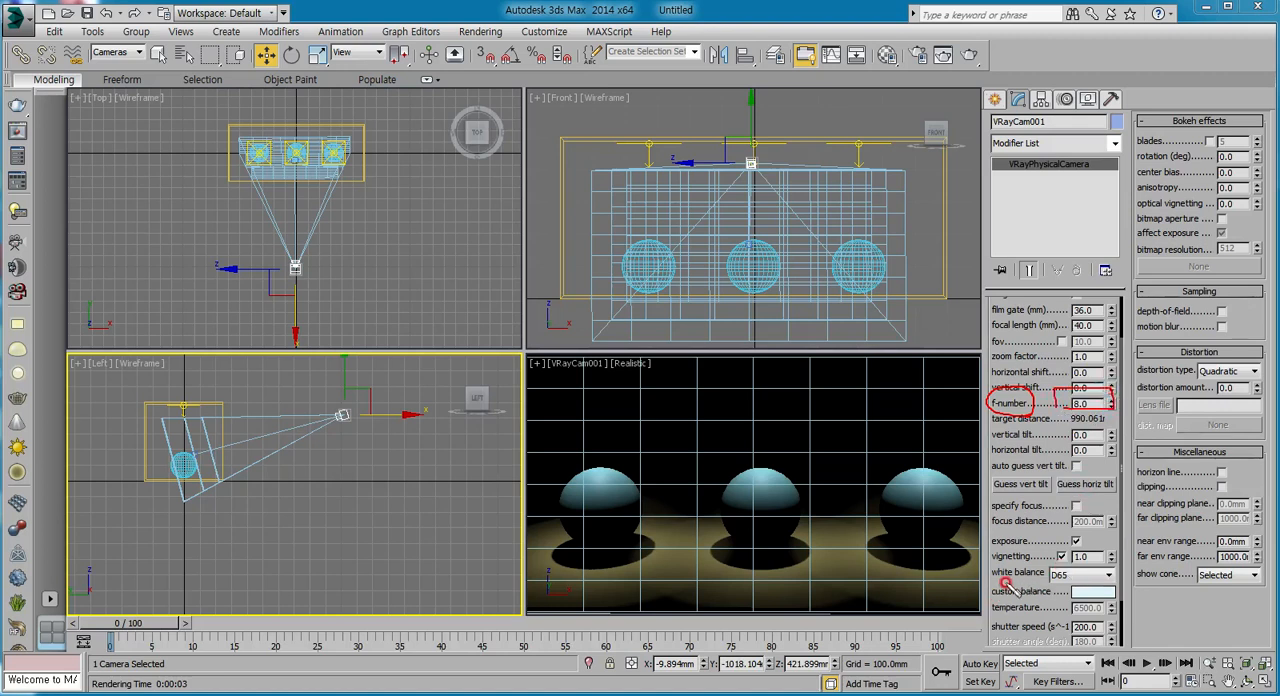
{"action": "mouse_move", "coordinate": [990, 591]}
{"action": "left_mouse_down"}
{"action": "mouse_move", "coordinate": [1116, 600]}
{"action": "mouse_move", "coordinate": [1118, 556]}
{"action": "mouse_move", "coordinate": [996, 565]}
{"action": "left_mouse_up"}
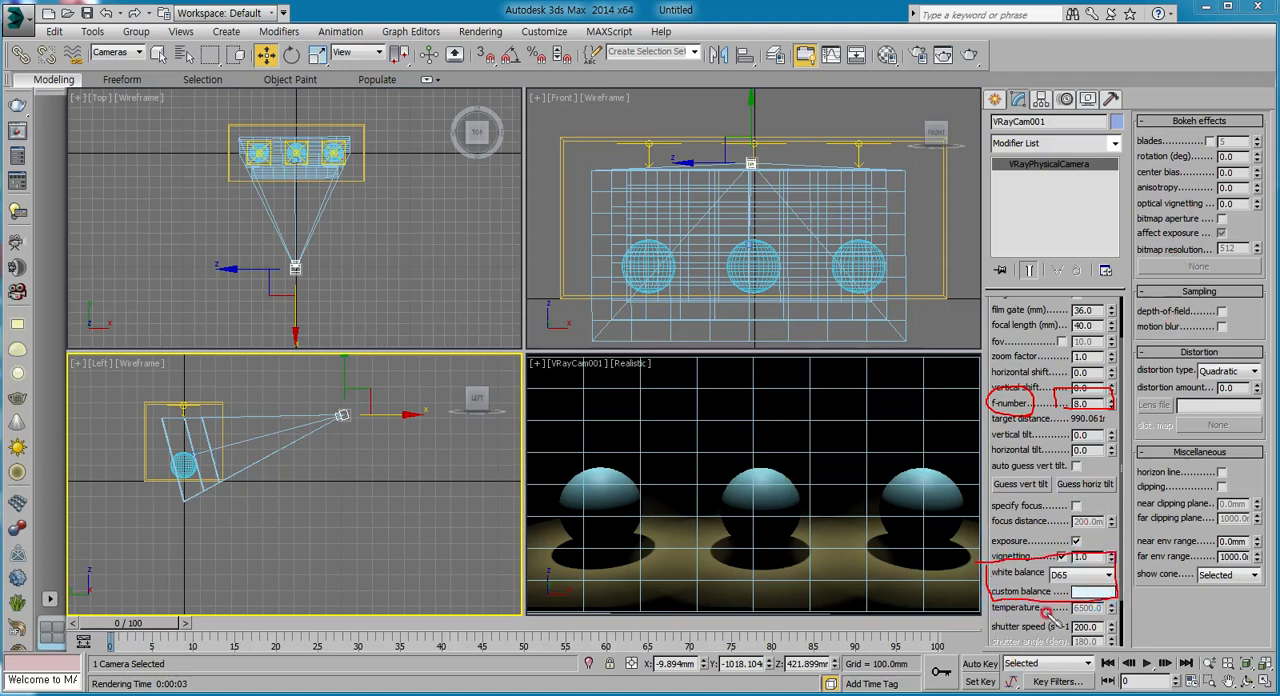
{"action": "mouse_move", "coordinate": [1066, 622]}
{"action": "left_mouse_down"}
{"action": "mouse_move", "coordinate": [1003, 619]}
{"action": "mouse_move", "coordinate": [1115, 622]}
{"action": "mouse_move", "coordinate": [1090, 639]}
{"action": "left_mouse_up"}
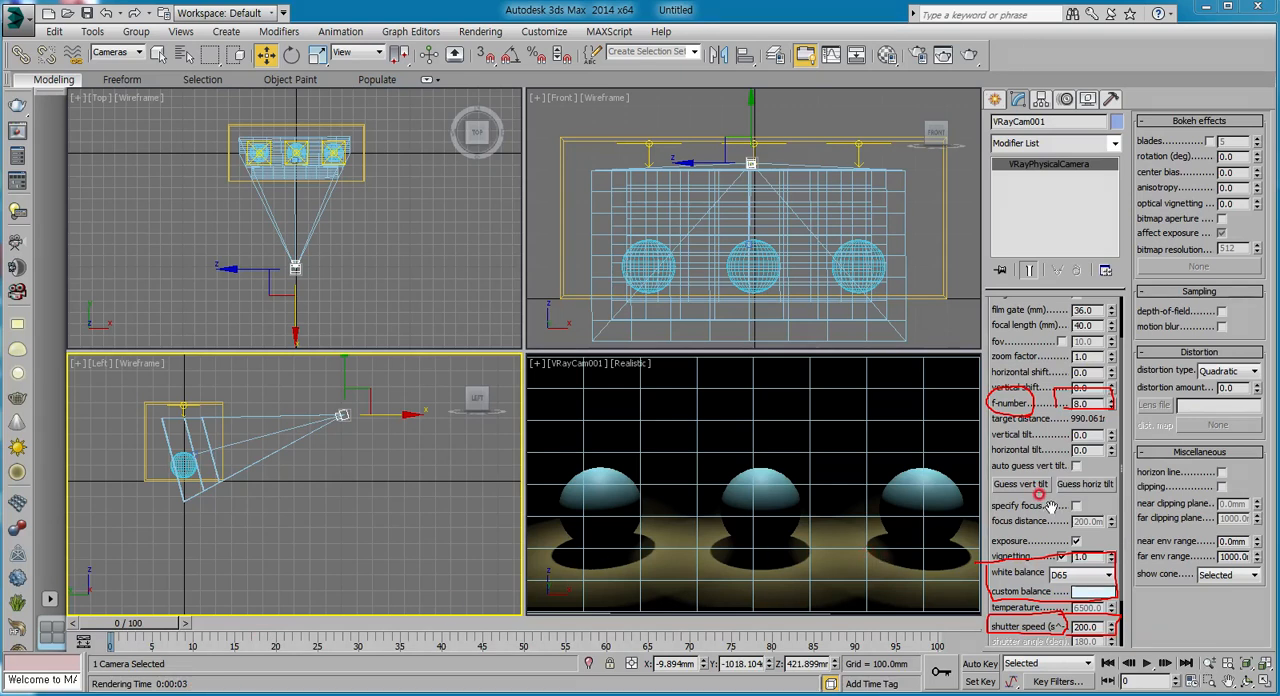
Set the camera's f-number to 4 and render the camera view.
{"action": "scroll", "coordinate": [1048, 507], "scroll_direction": "down", "scroll_amount": 2}
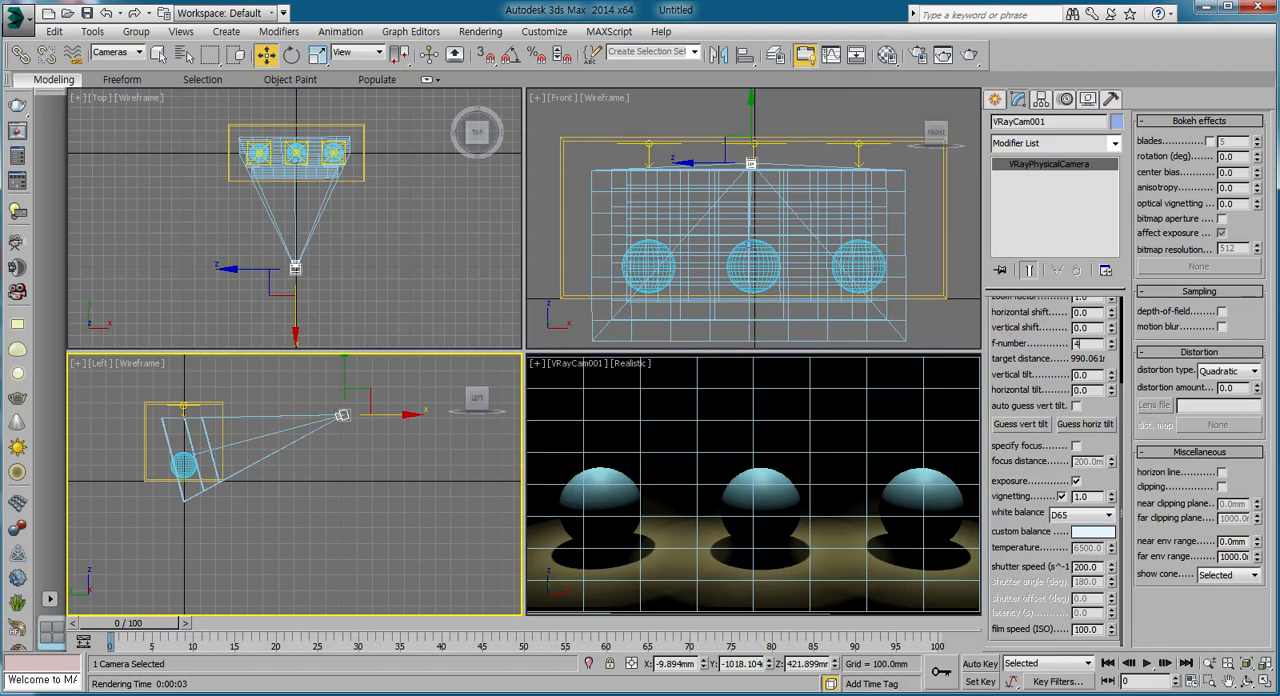
{"action": "key", "text": "Return"}
{"action": "right_click", "coordinate": [811, 375]}
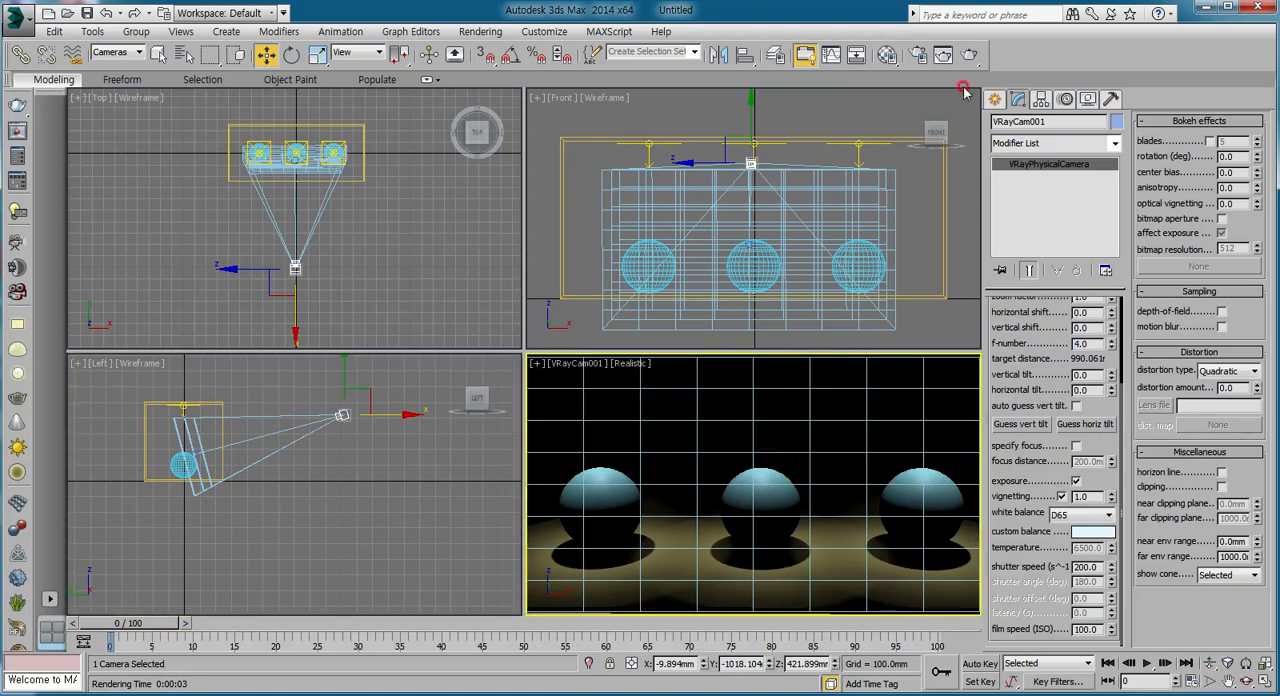
{"action": "left_click", "coordinate": [969, 54]}
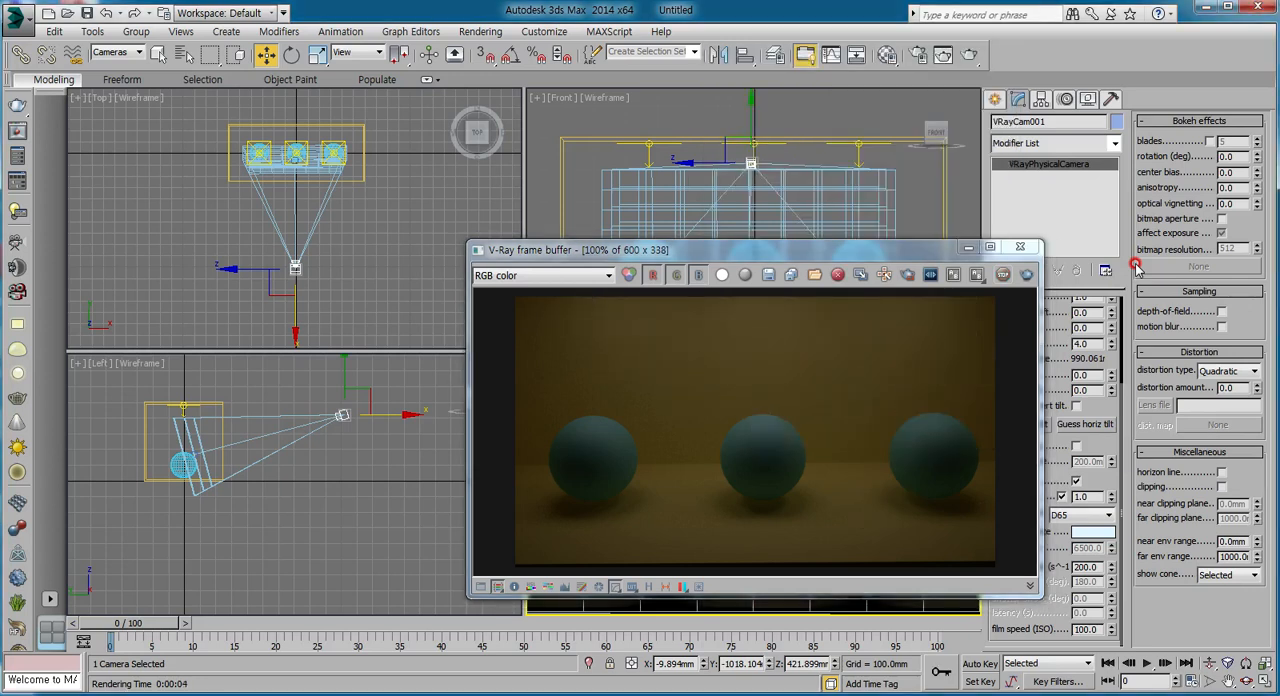
{"action": "left_click", "coordinate": [1019, 246]}
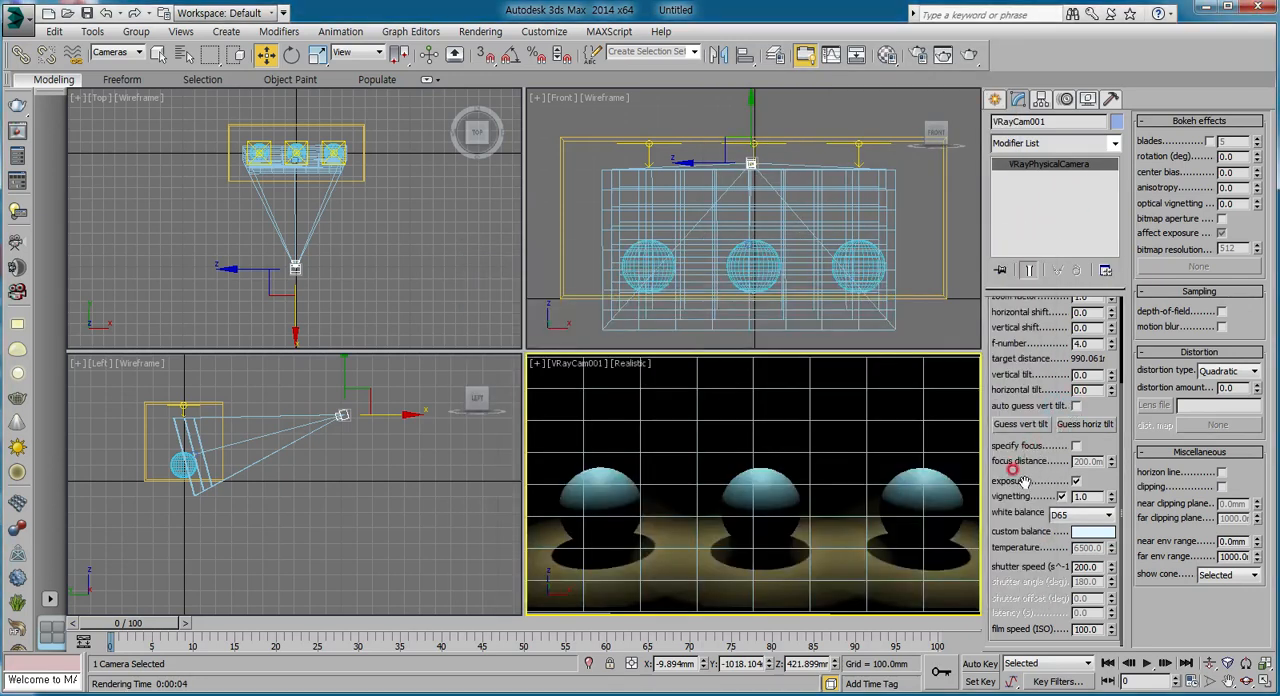
Set the camera's white balance to Neutral and its shutter speed to 50, and render the camera view.
{"action": "left_click", "coordinate": [1073, 515]}
{"action": "left_click", "coordinate": [1062, 537]}
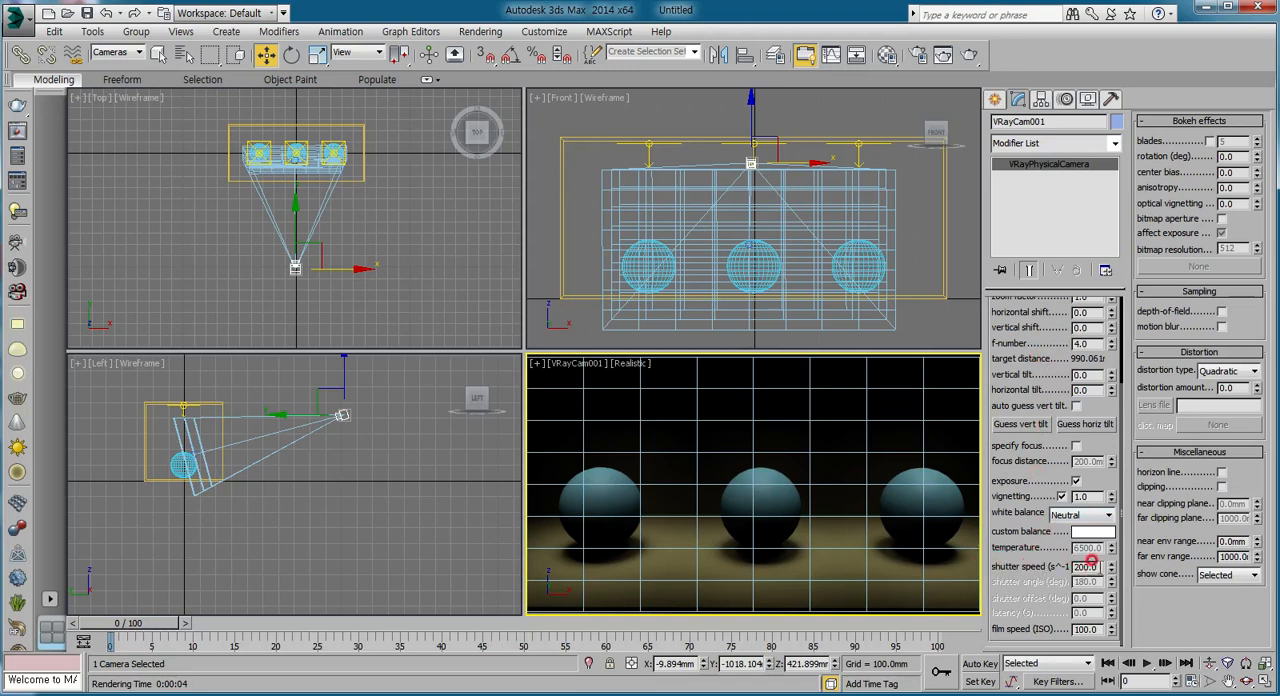
{"action": "double_click", "coordinate": [1086, 566]}
{"action": "left_click", "coordinate": [968, 54]}
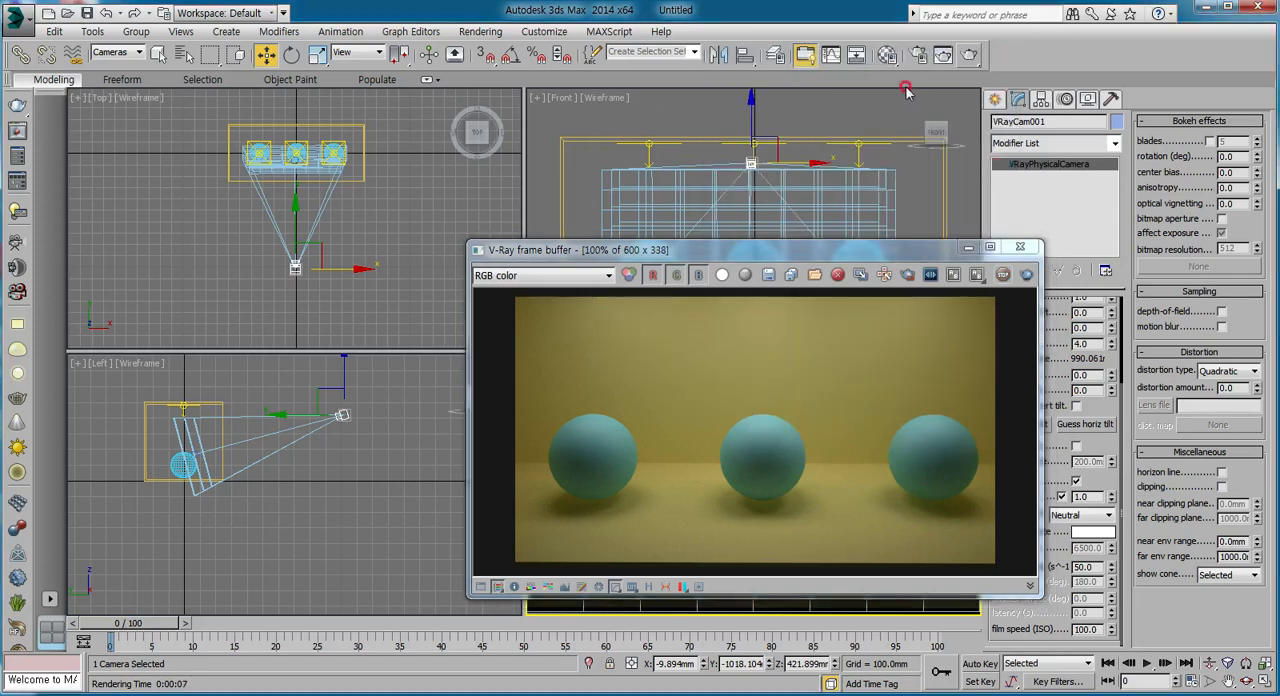
{"action": "left_click", "coordinate": [1020, 247]}
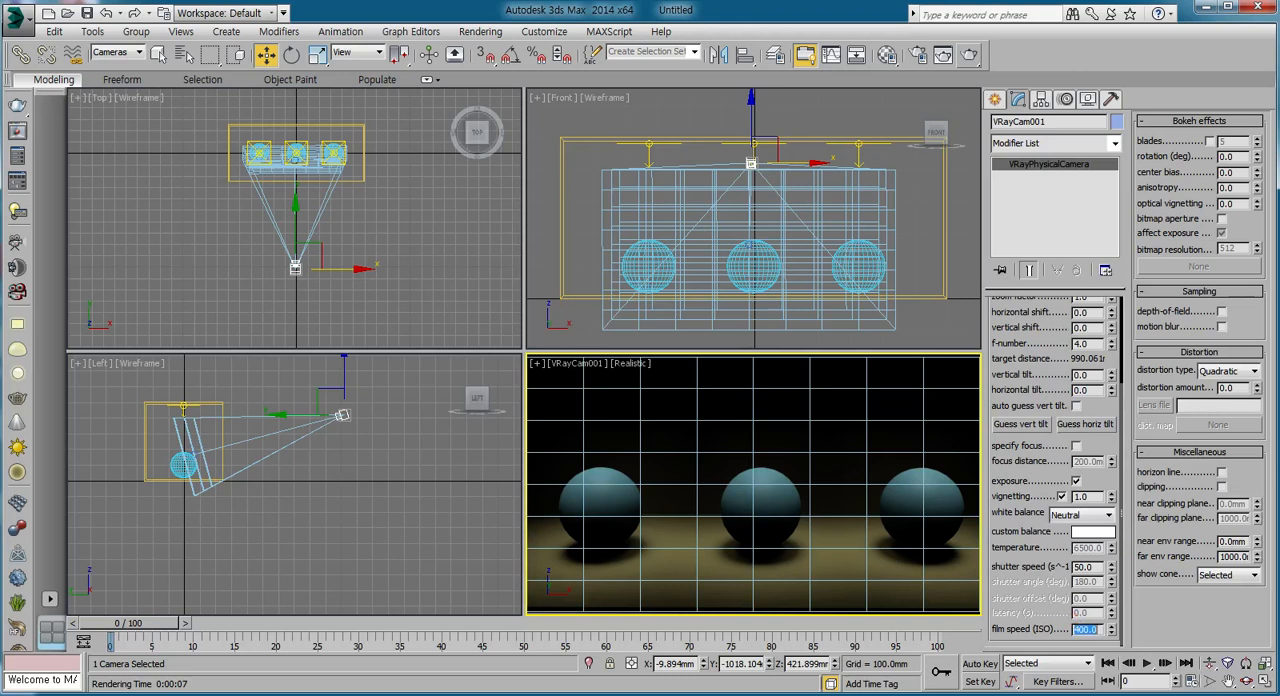
Raise the camera's film speed to ISO 400, start a test render and stop it partway.
{"action": "left_click", "coordinate": [970, 55]}
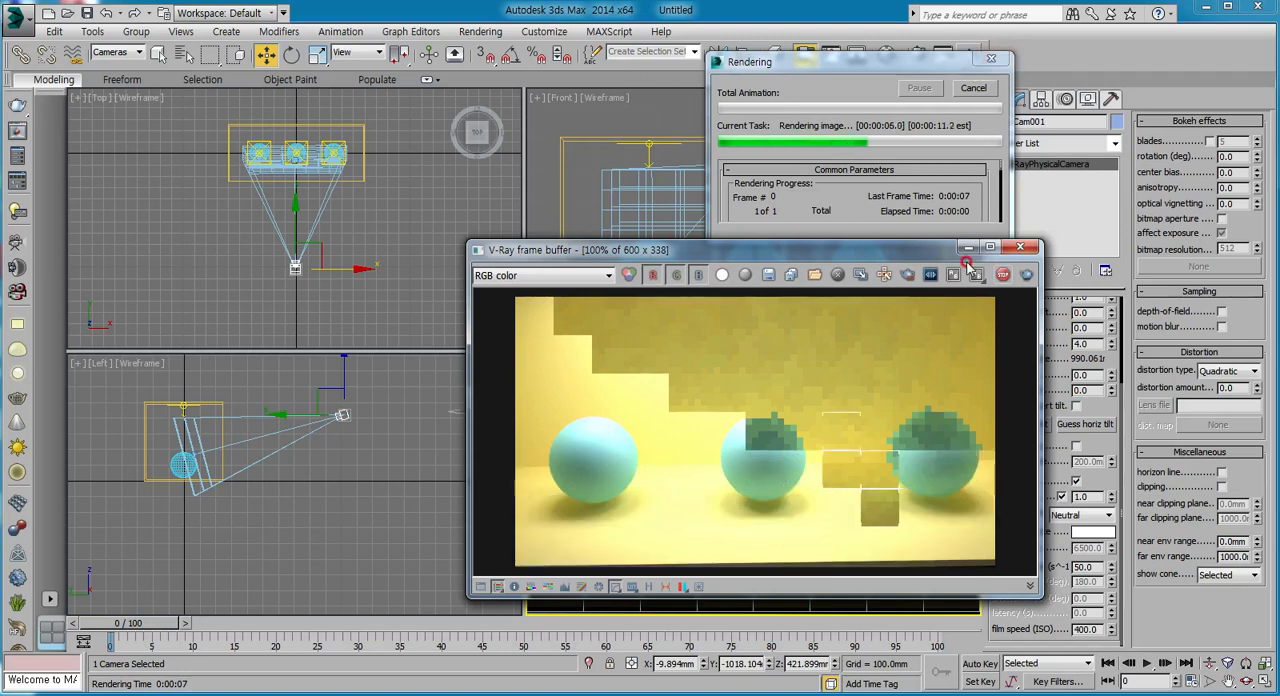
{"action": "left_click", "coordinate": [999, 276]}
{"action": "left_click", "coordinate": [1019, 248]}
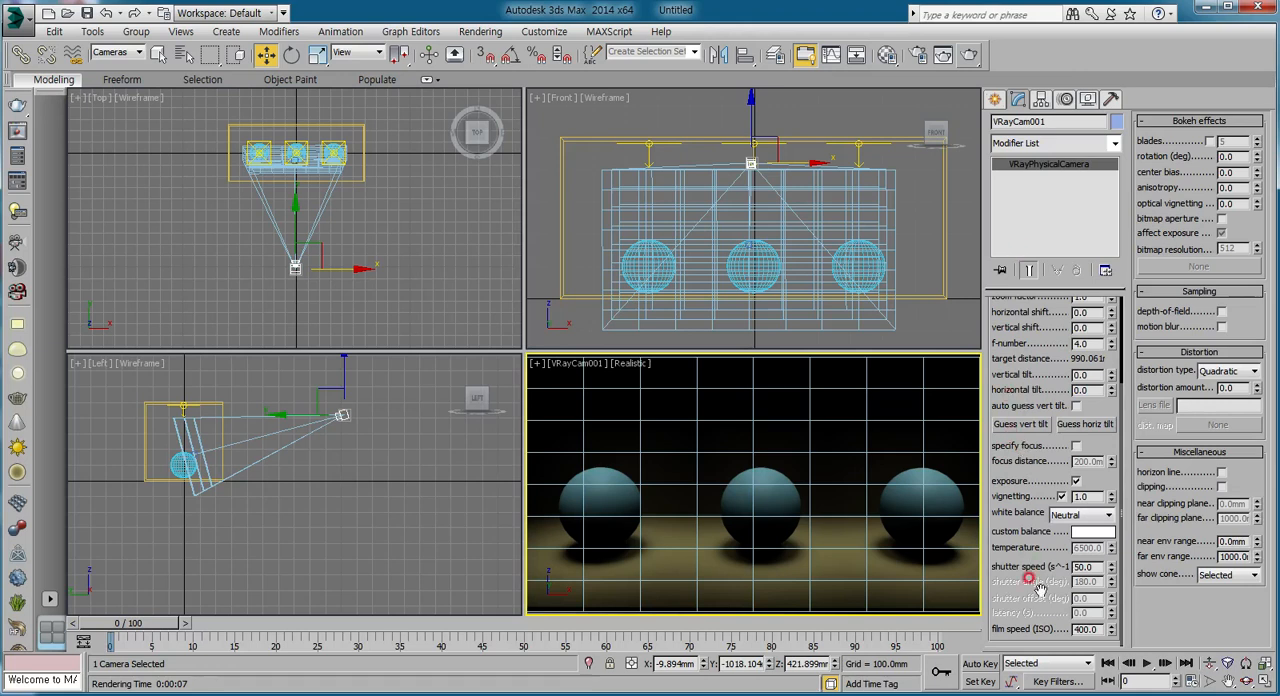
Return the camera to film speed ISO 100, shutter speed 200 and f-number 8, and render it.
{"action": "type", "text": "1"}
{"action": "left_click_drag", "start_coordinate": [1094, 567], "coordinate": [985, 567]}
{"action": "left_click_drag", "start_coordinate": [1088, 343], "coordinate": [997, 343]}
{"action": "key", "text": "Return"}
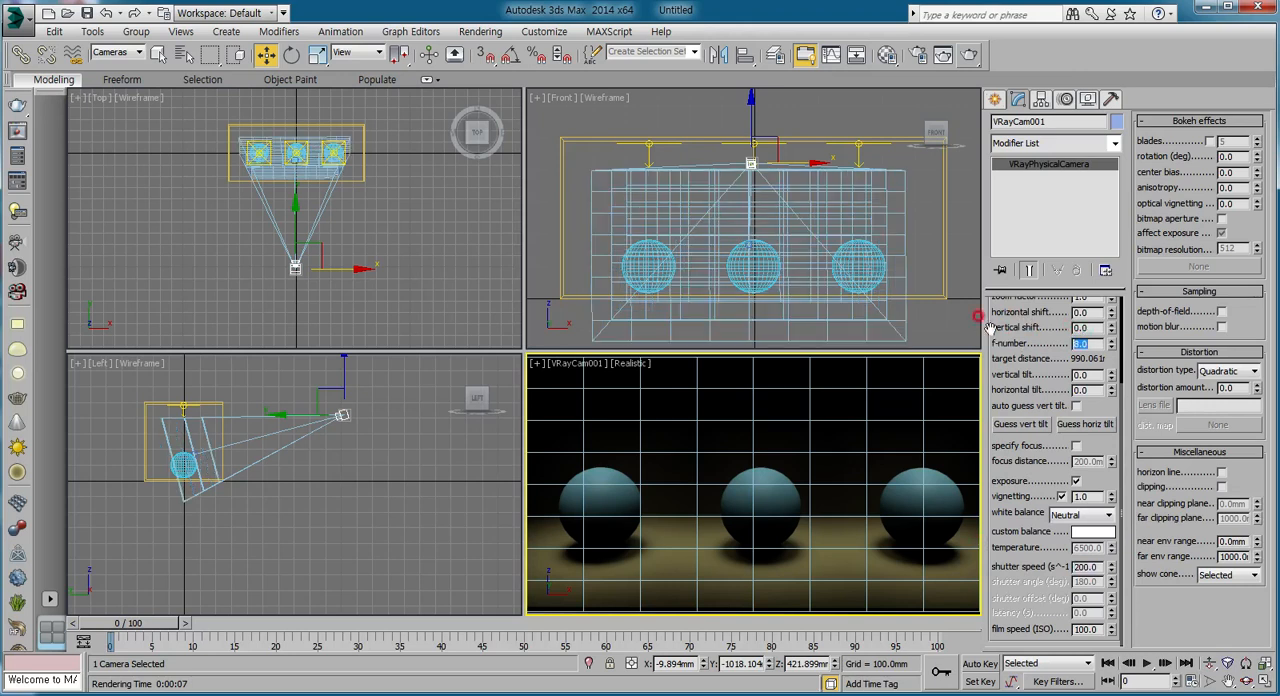
{"action": "left_click", "coordinate": [969, 55]}
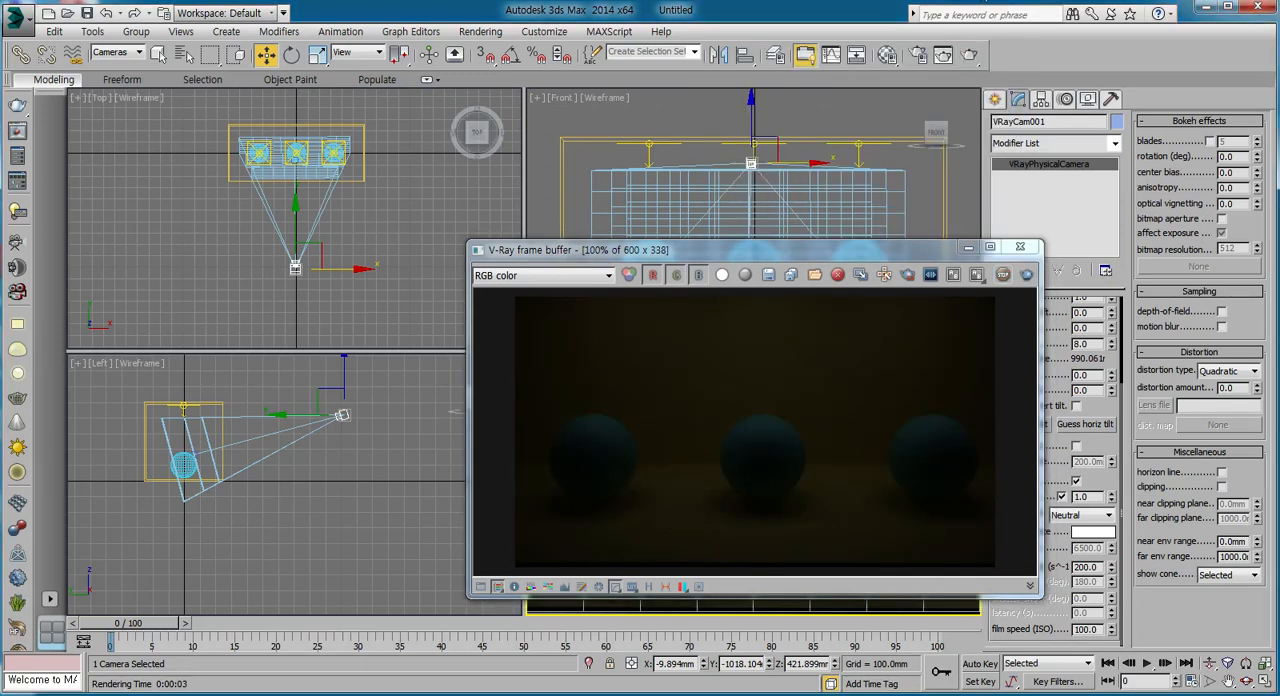
{"action": "left_click", "coordinate": [1019, 248]}
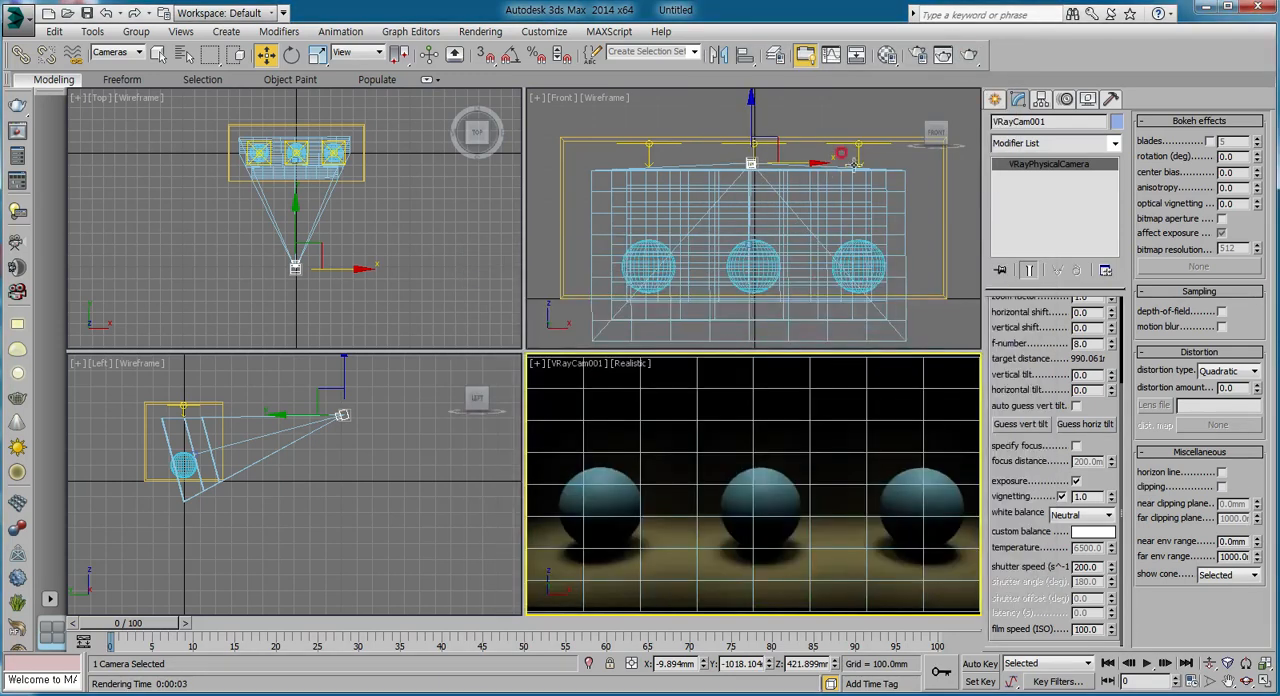
Allow all object types to be selected, set the multiplier of the light above the right sphere to 15, and render.
{"action": "left_click", "coordinate": [853, 160]}
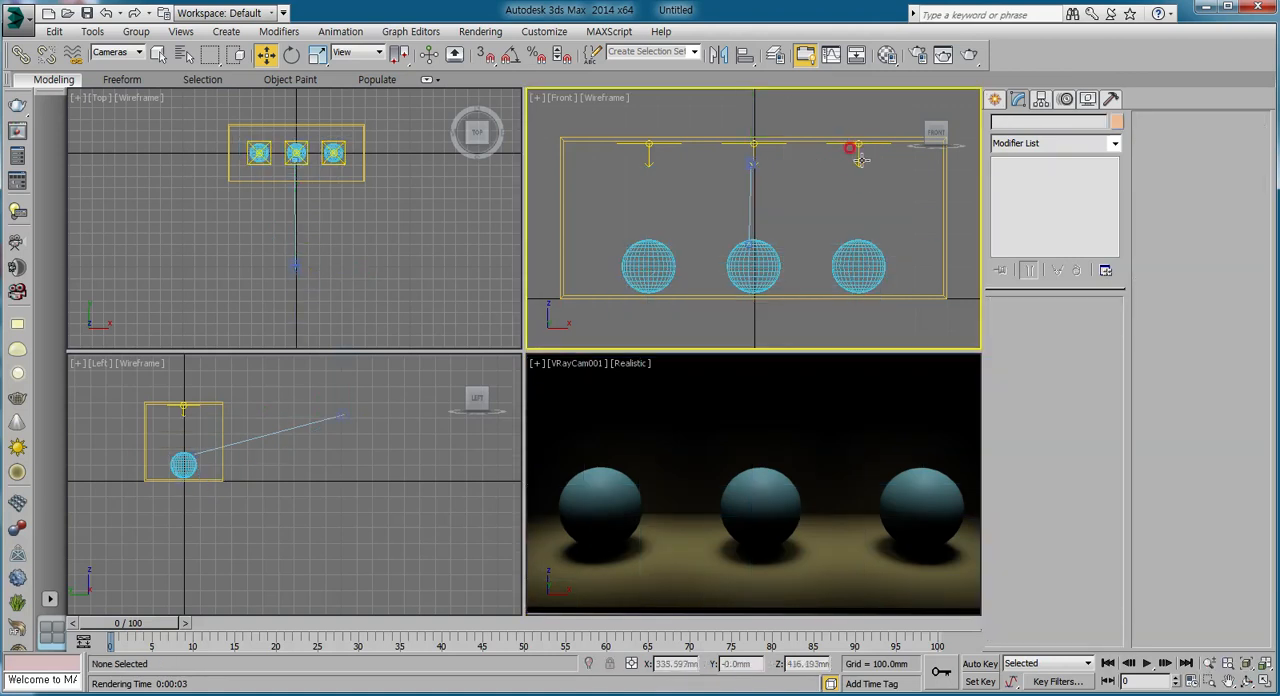
{"action": "left_click", "coordinate": [120, 52]}
{"action": "left_click", "coordinate": [115, 64]}
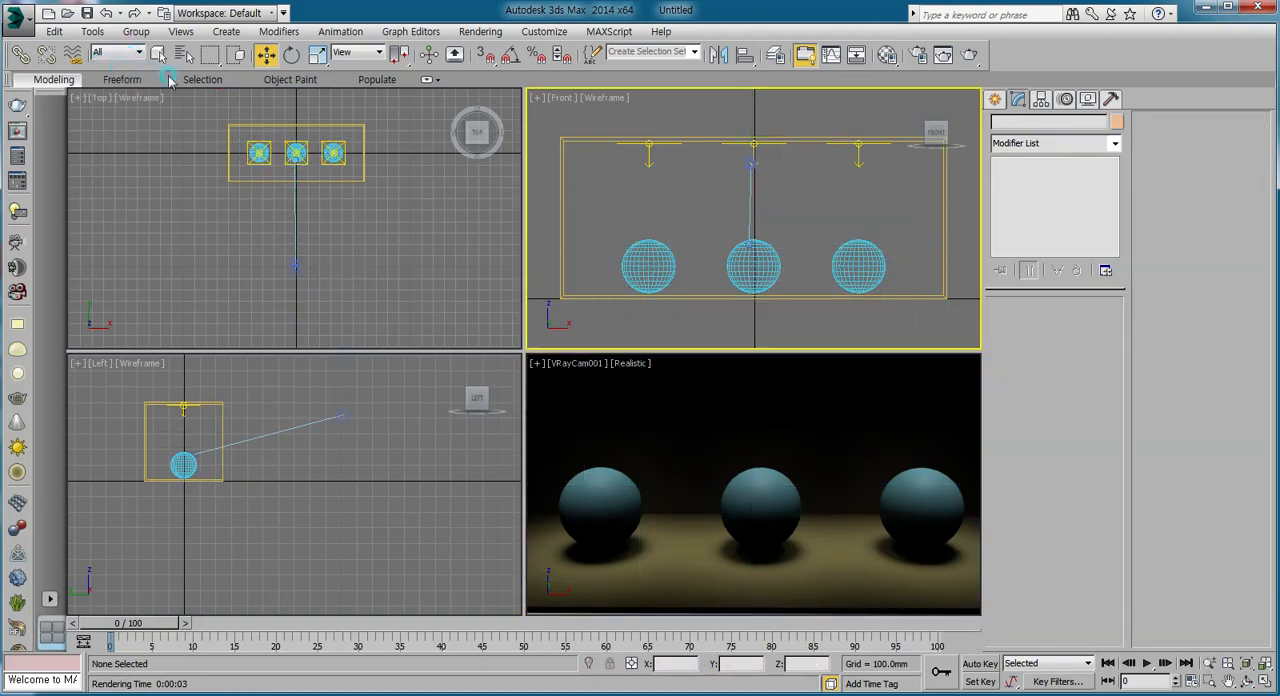
{"action": "left_click", "coordinate": [850, 142]}
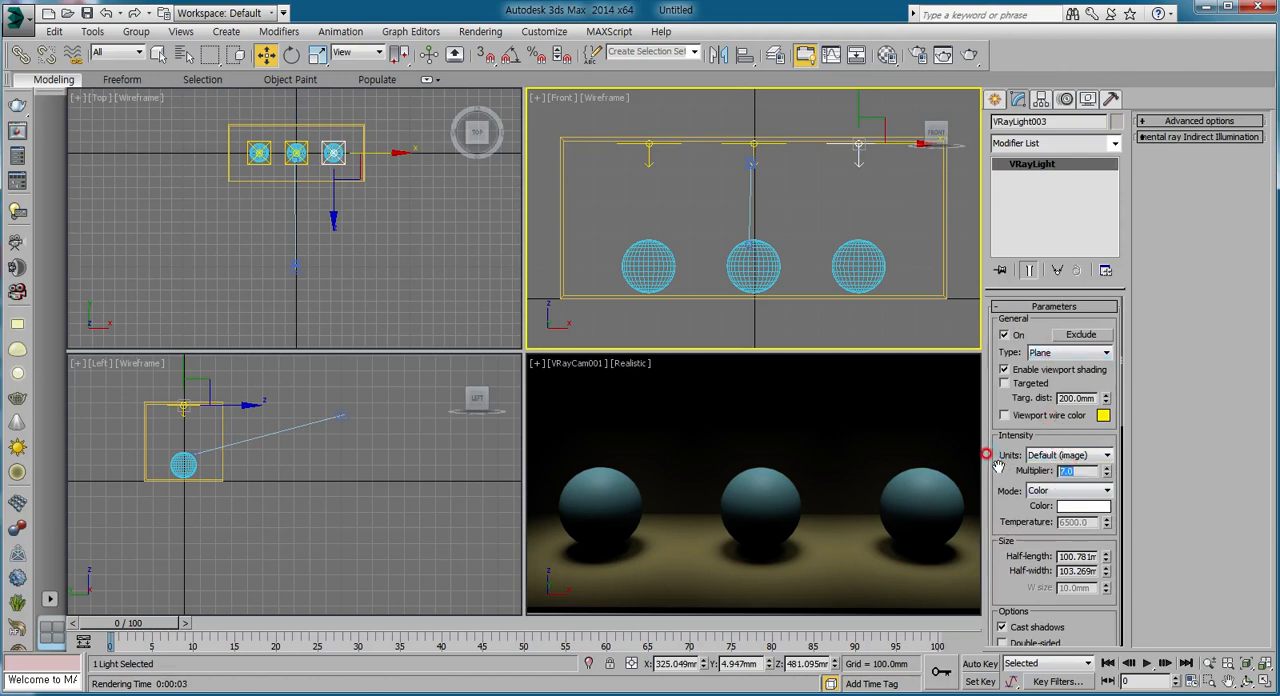
{"action": "type", "text": "15"}
{"action": "key", "text": "Return"}
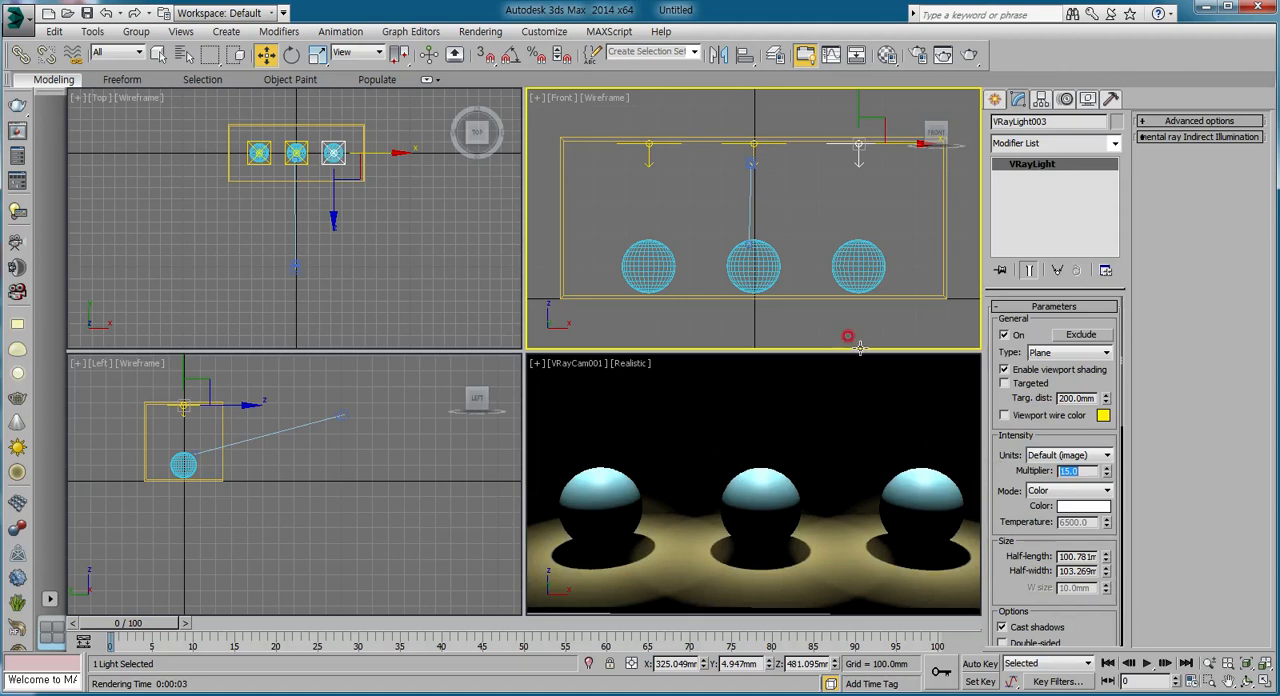
{"action": "left_click", "coordinate": [981, 53]}
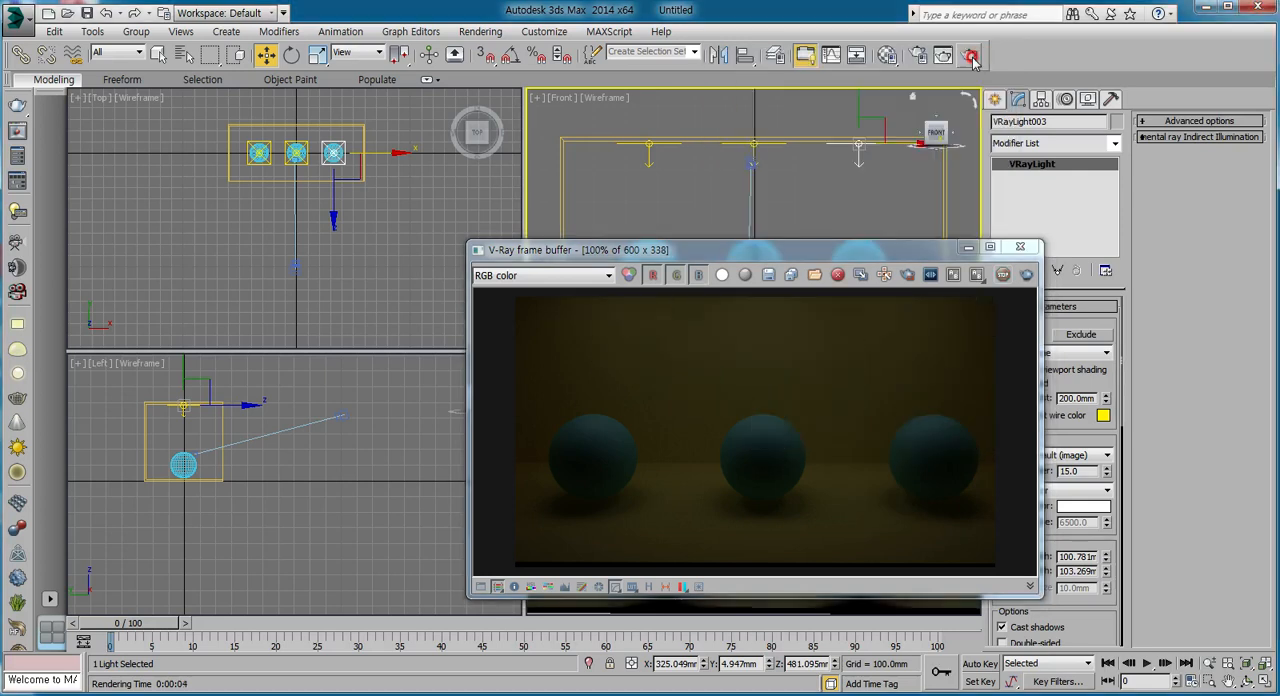
{"action": "left_click", "coordinate": [1020, 246]}
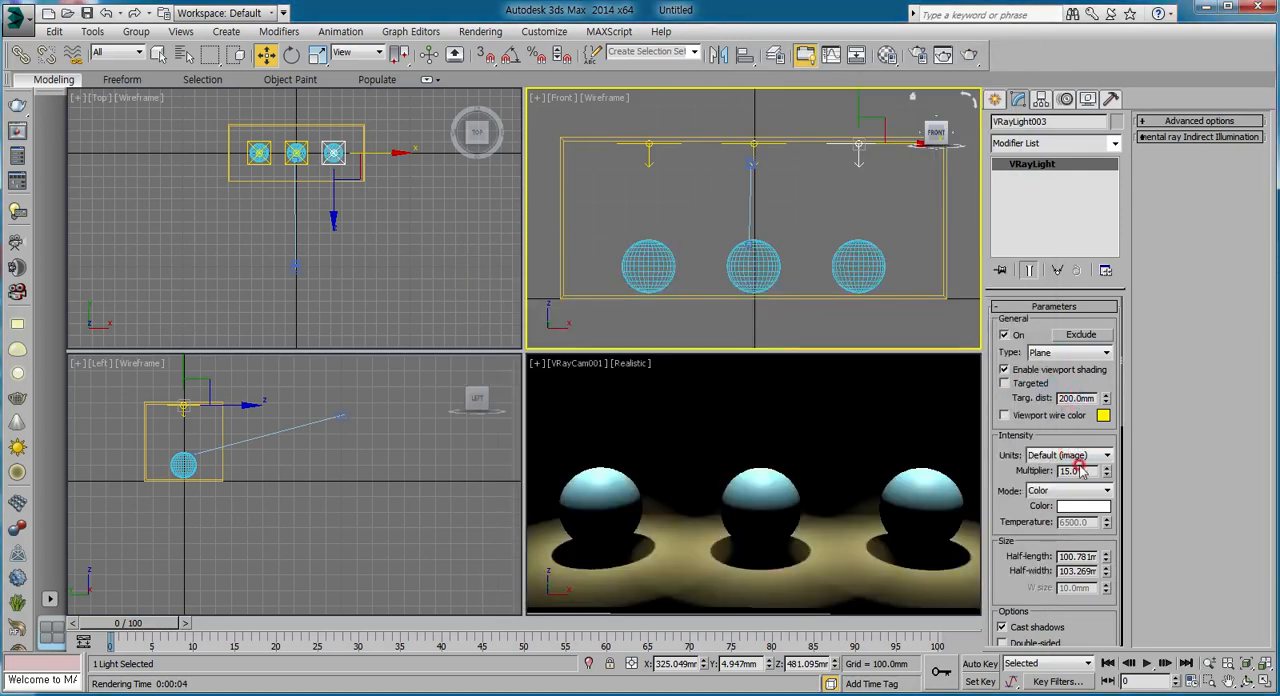
Raise the plane light's multiplier to 30 and render the scene.
{"action": "type", "text": "30"}
{"action": "key", "text": "Return"}
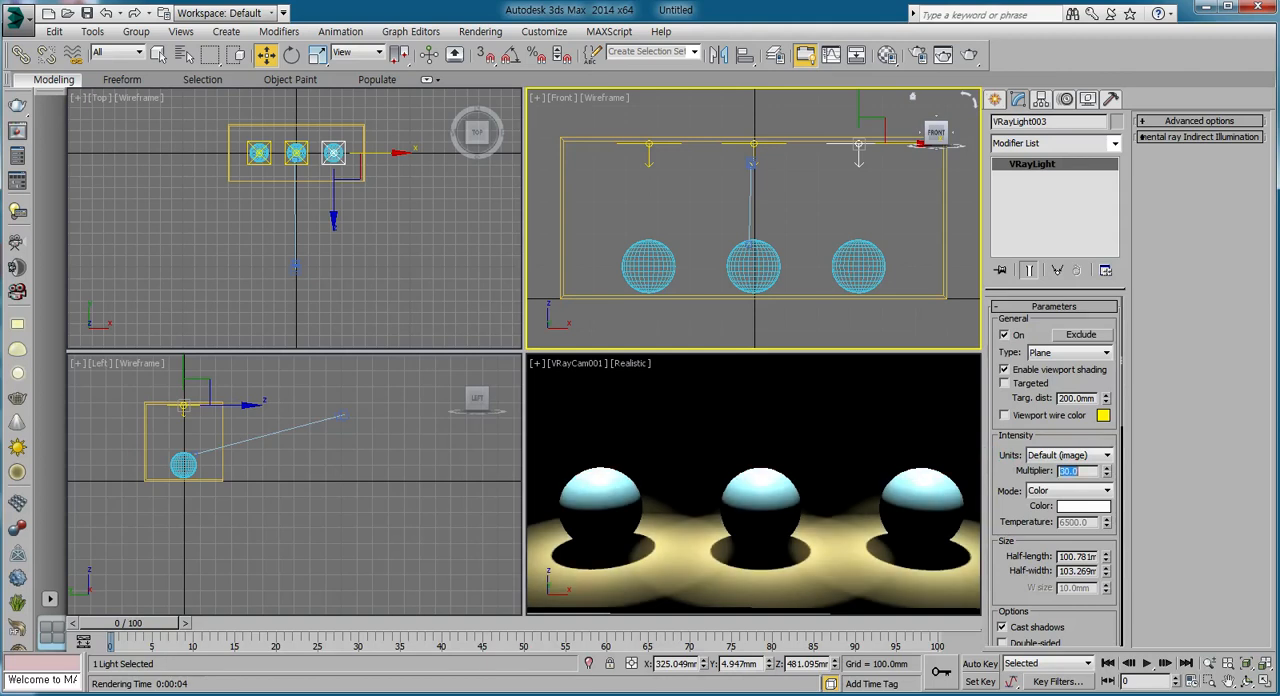
{"action": "left_click", "coordinate": [968, 50]}
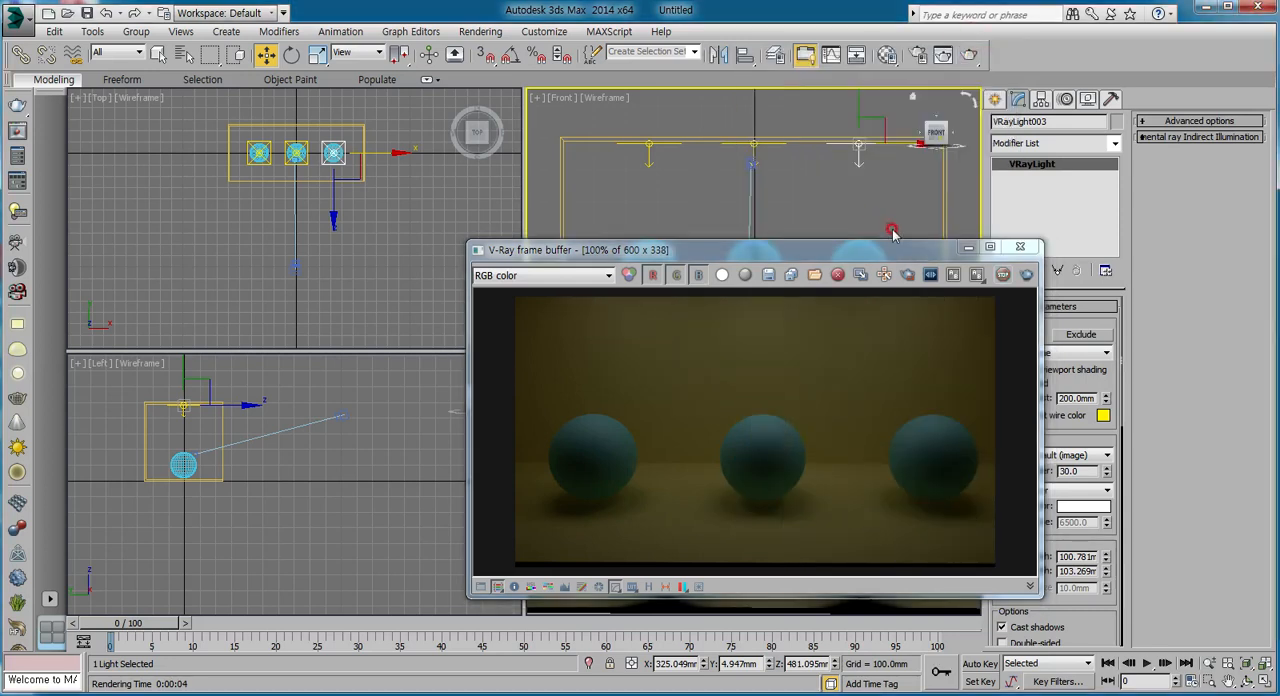
{"action": "left_click", "coordinate": [1020, 246]}
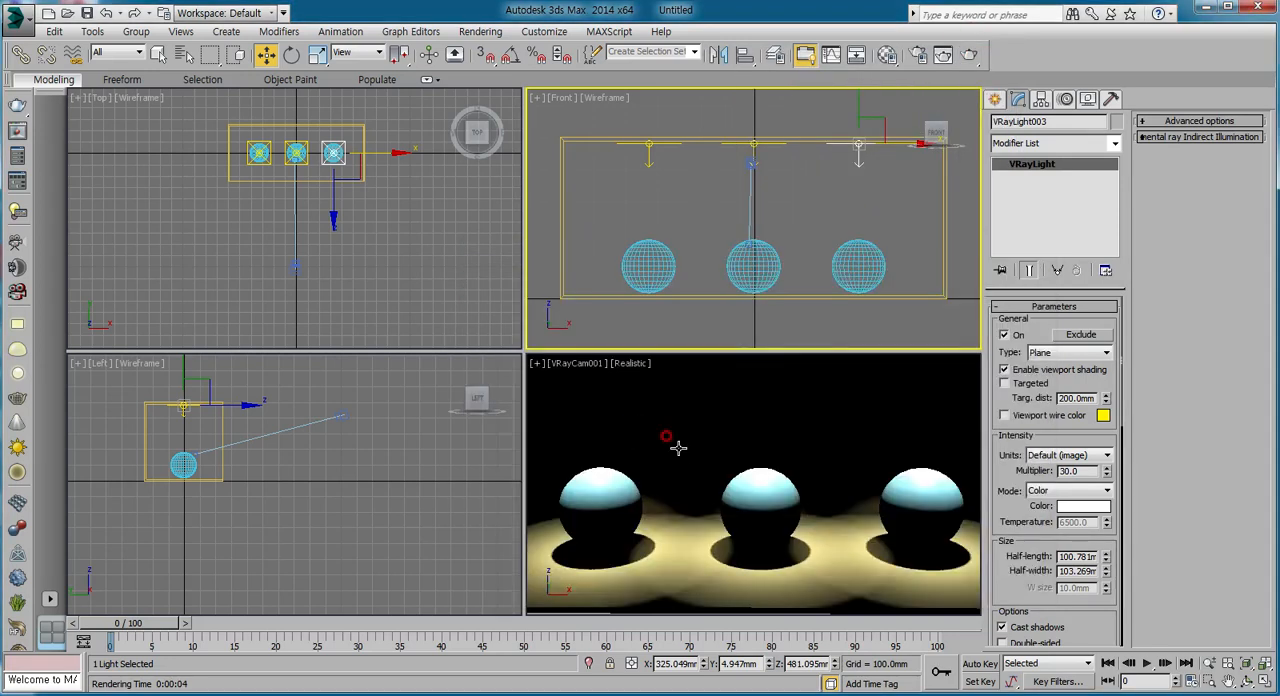
Select the V-Ray camera, set its f-number to 5.6 and shutter speed to 150, and render the scene.
{"action": "left_click", "coordinate": [678, 447]}
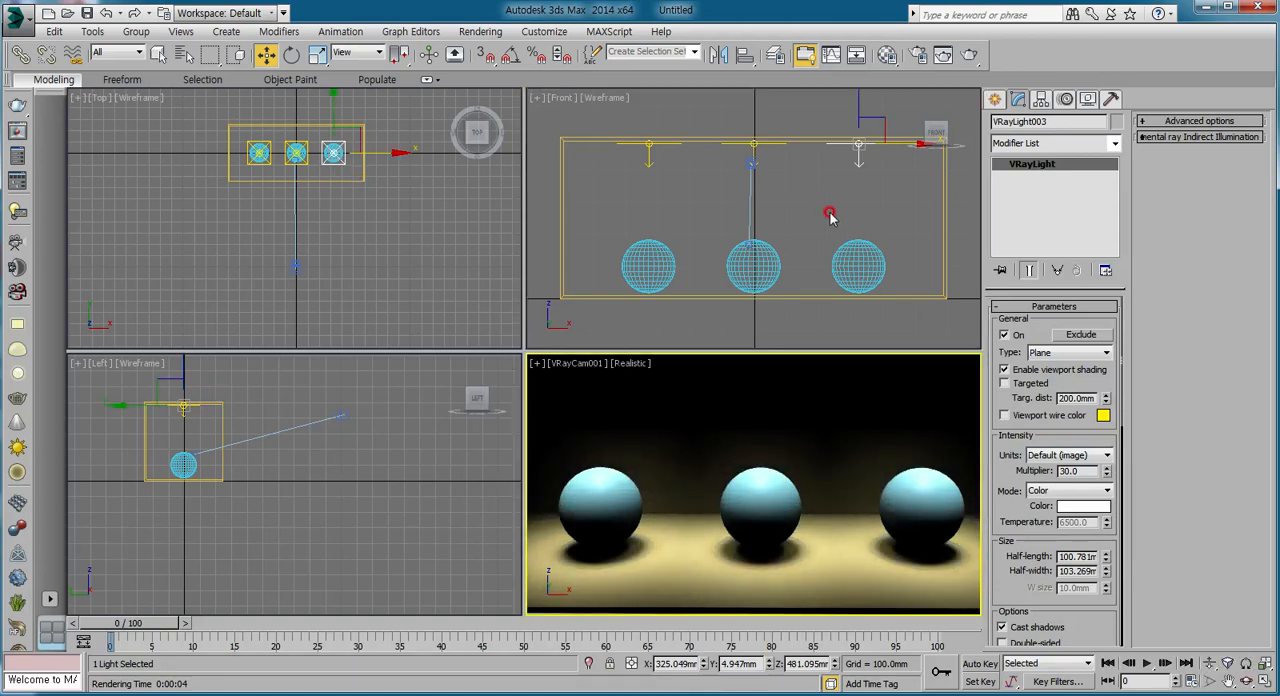
{"action": "left_click", "coordinate": [297, 266]}
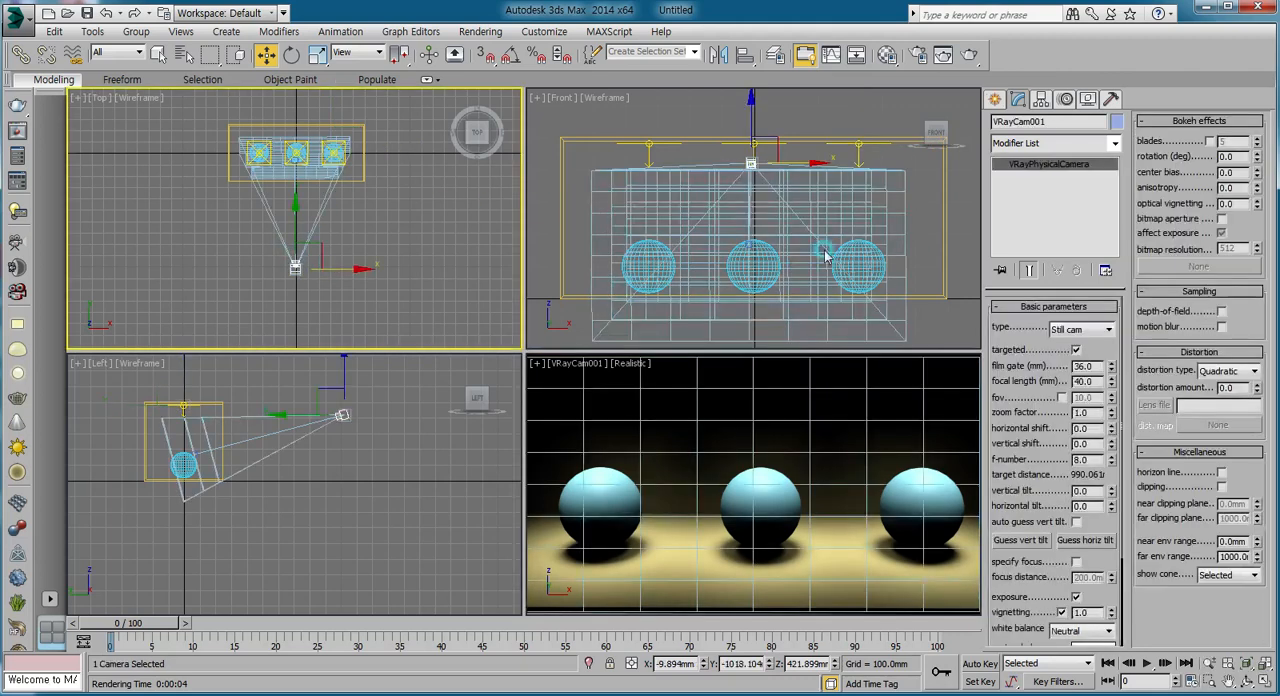
{"action": "left_click_drag", "start_coordinate": [1038, 386], "coordinate": [1030, 324]}
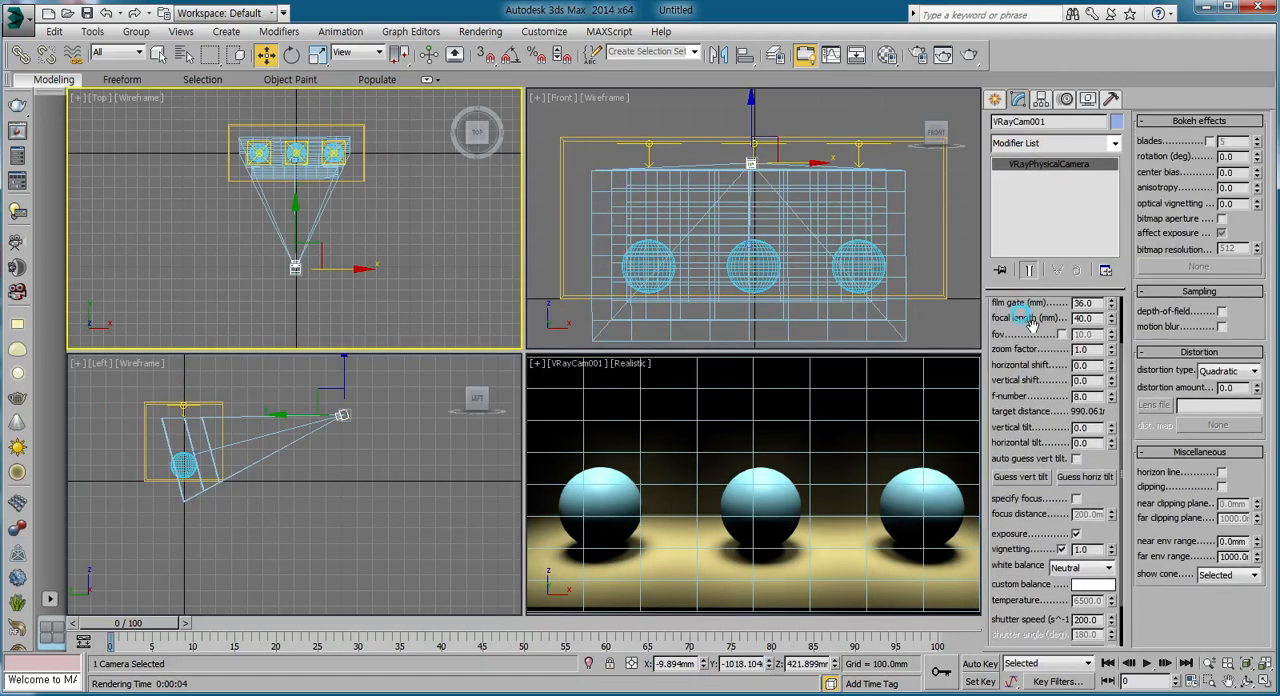
{"action": "left_click", "coordinate": [1012, 396]}
{"action": "type", "text": "5.6"}
{"action": "key", "text": "Return"}
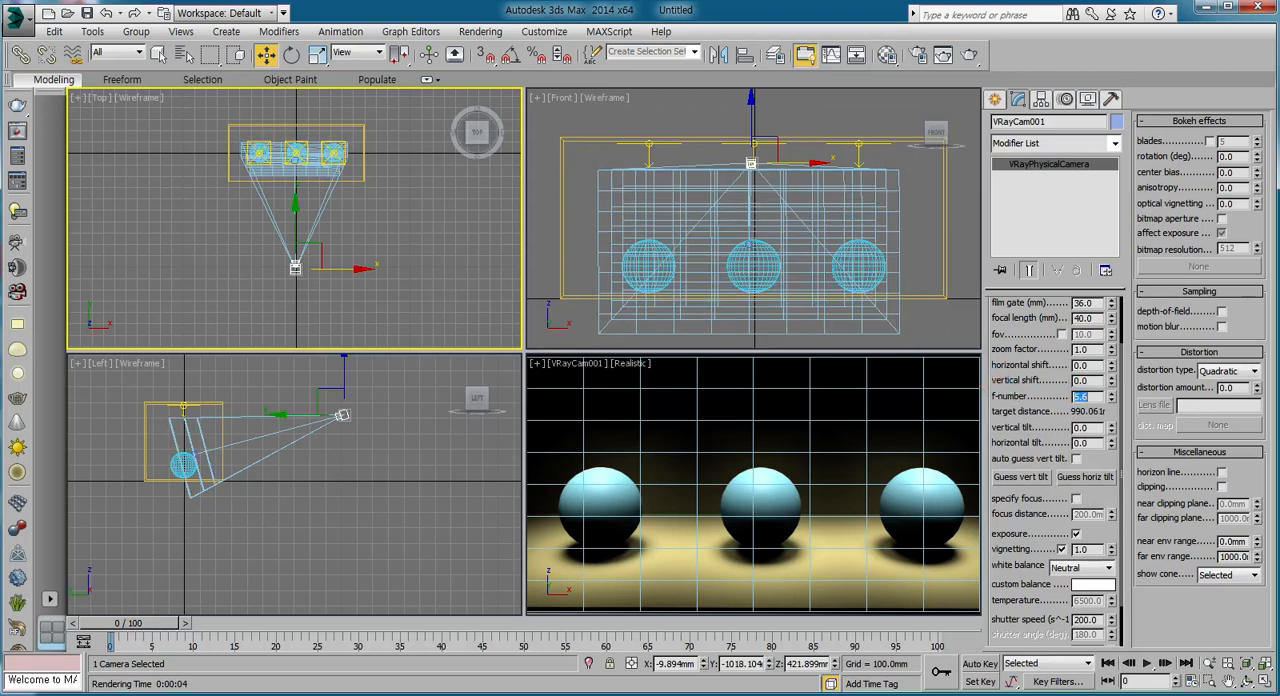
{"action": "left_click_drag", "start_coordinate": [1032, 523], "coordinate": [1034, 450]}
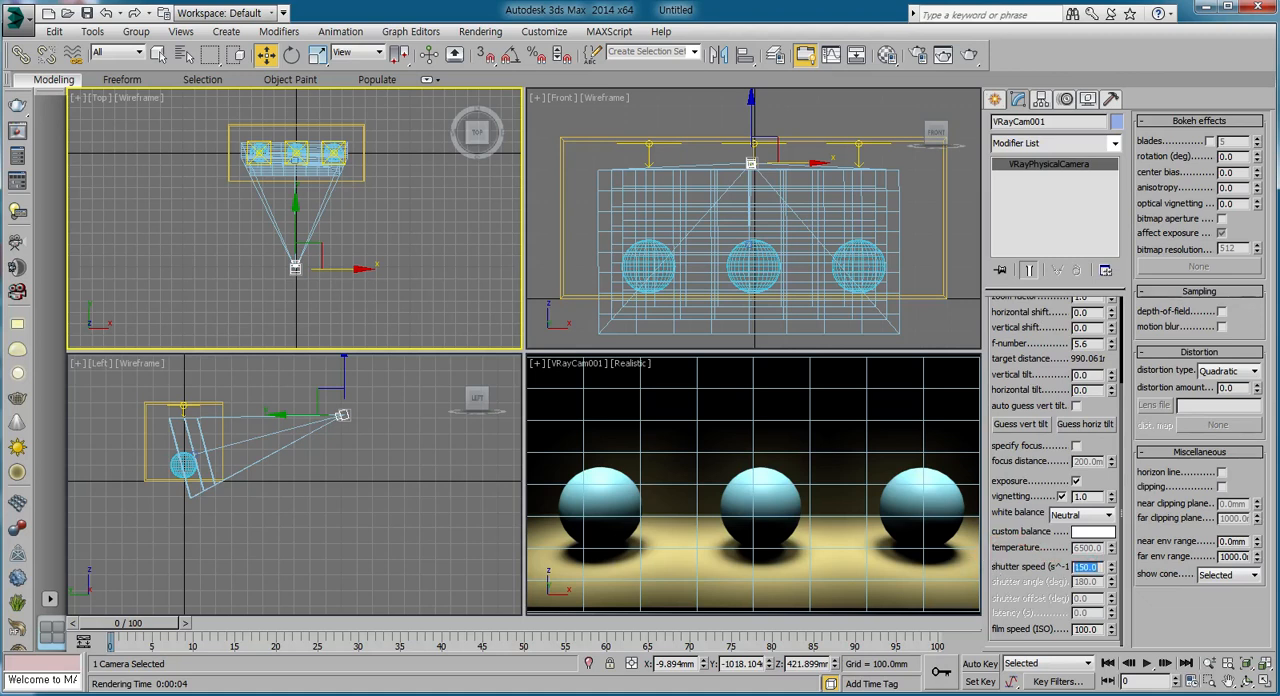
{"action": "left_click", "coordinate": [969, 54]}
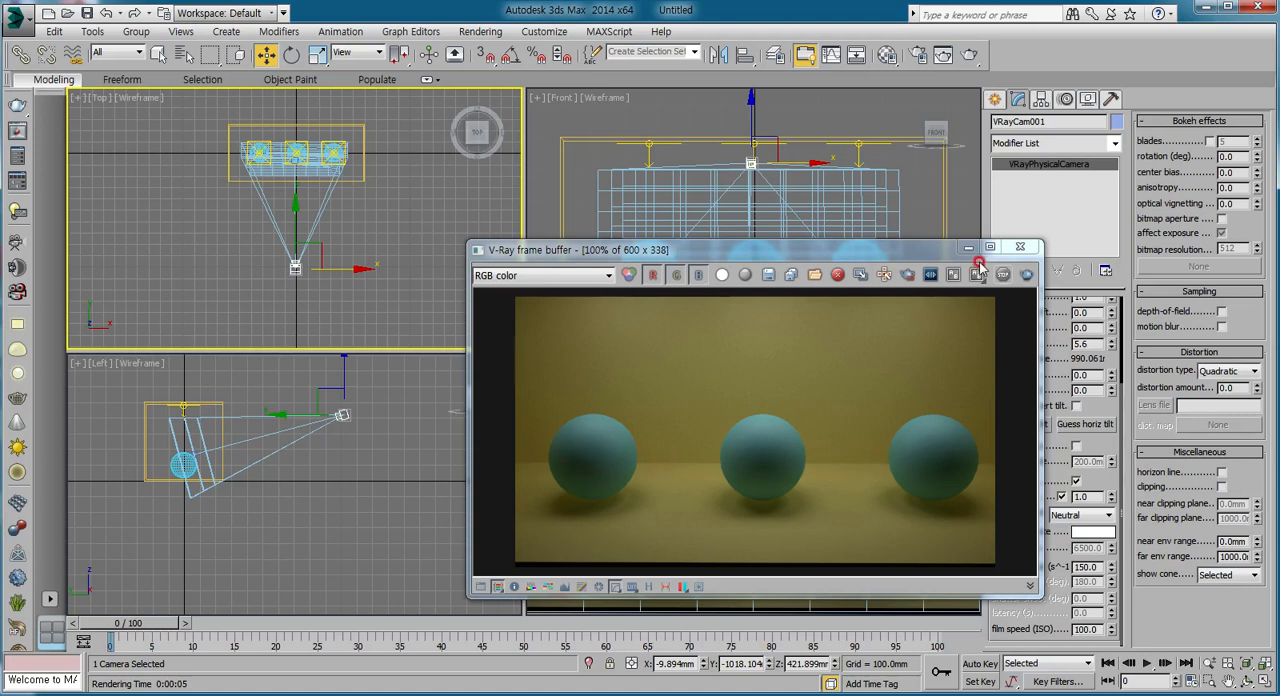
Select the left sphere and assign it the first sample material with a bright magenta diffuse color.
{"action": "left_click", "coordinate": [429, 328]}
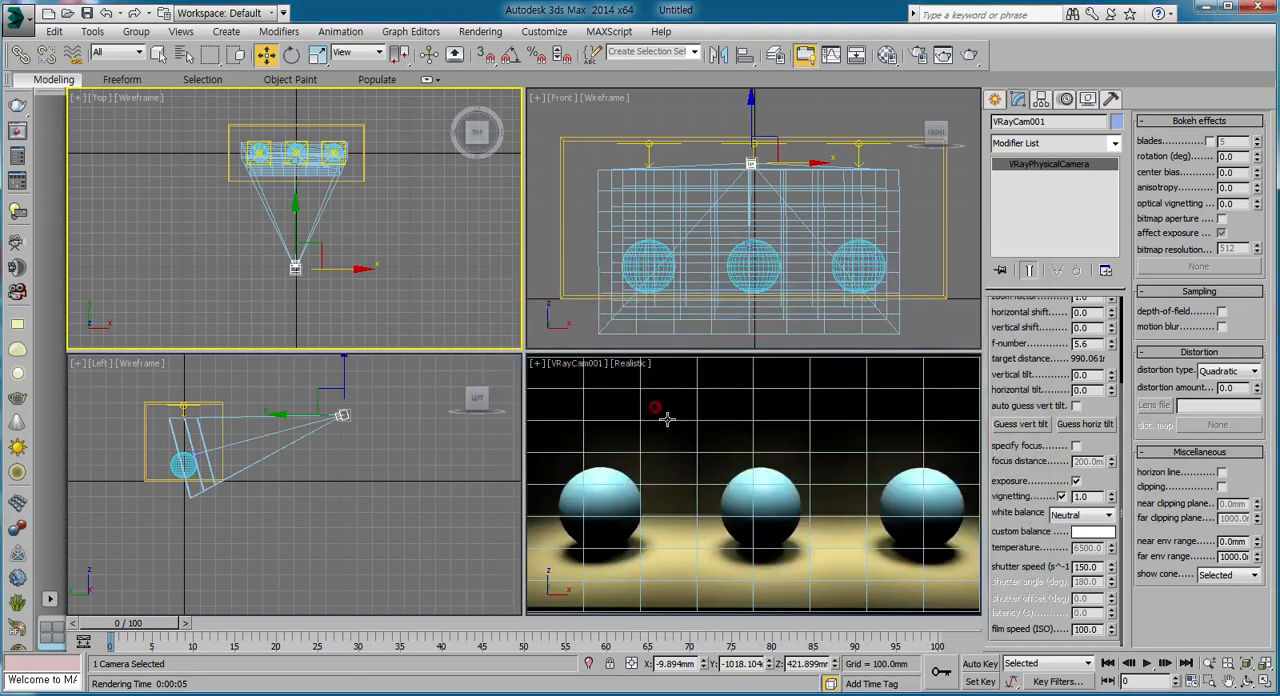
{"action": "left_click", "coordinate": [604, 492]}
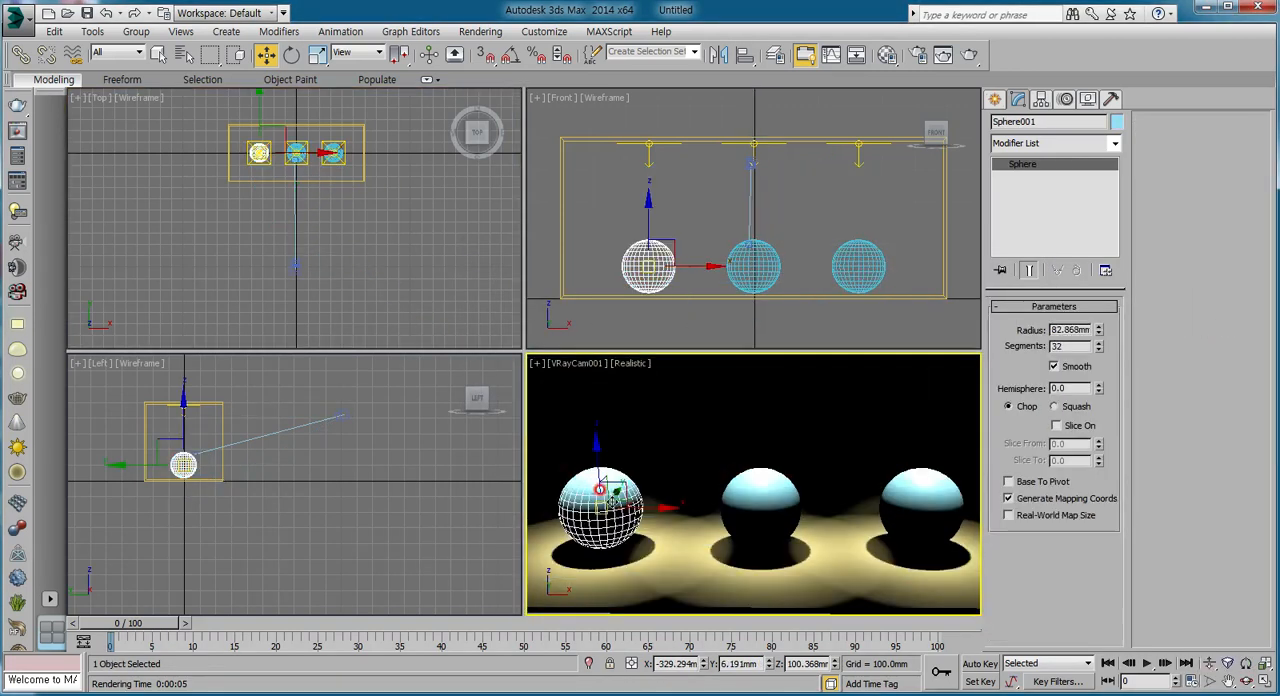
{"action": "left_click", "coordinate": [886, 55]}
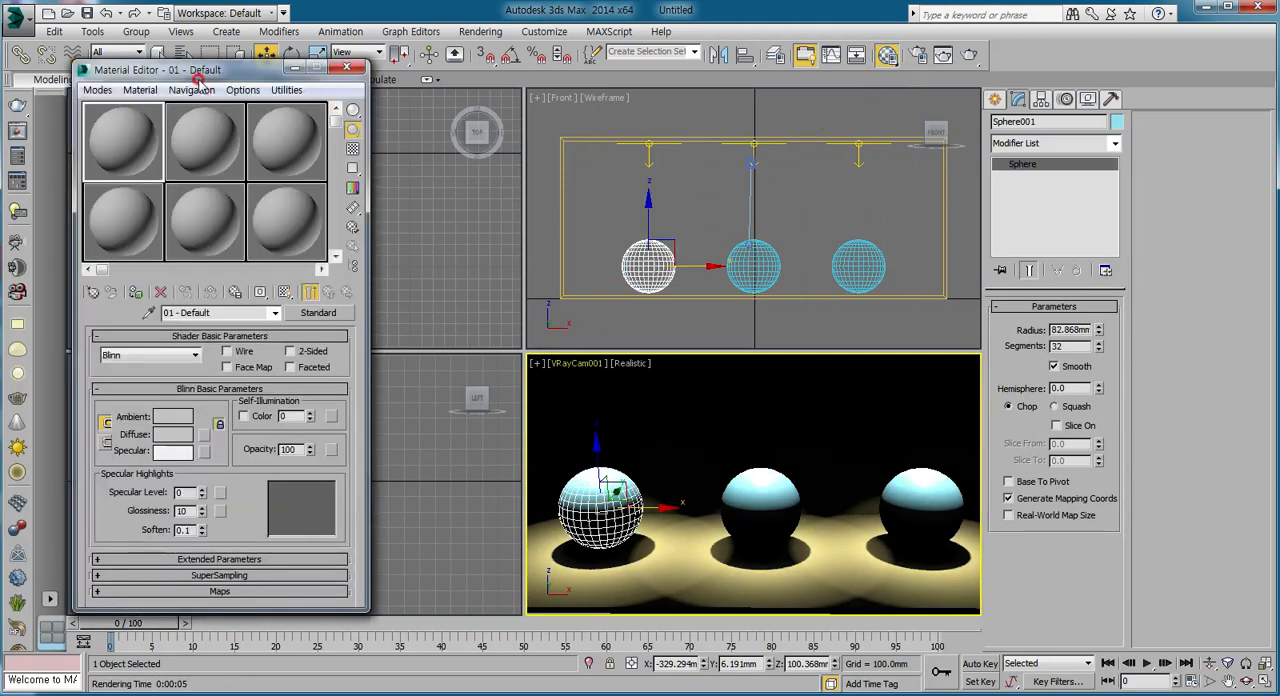
{"action": "left_click", "coordinate": [371, 338]}
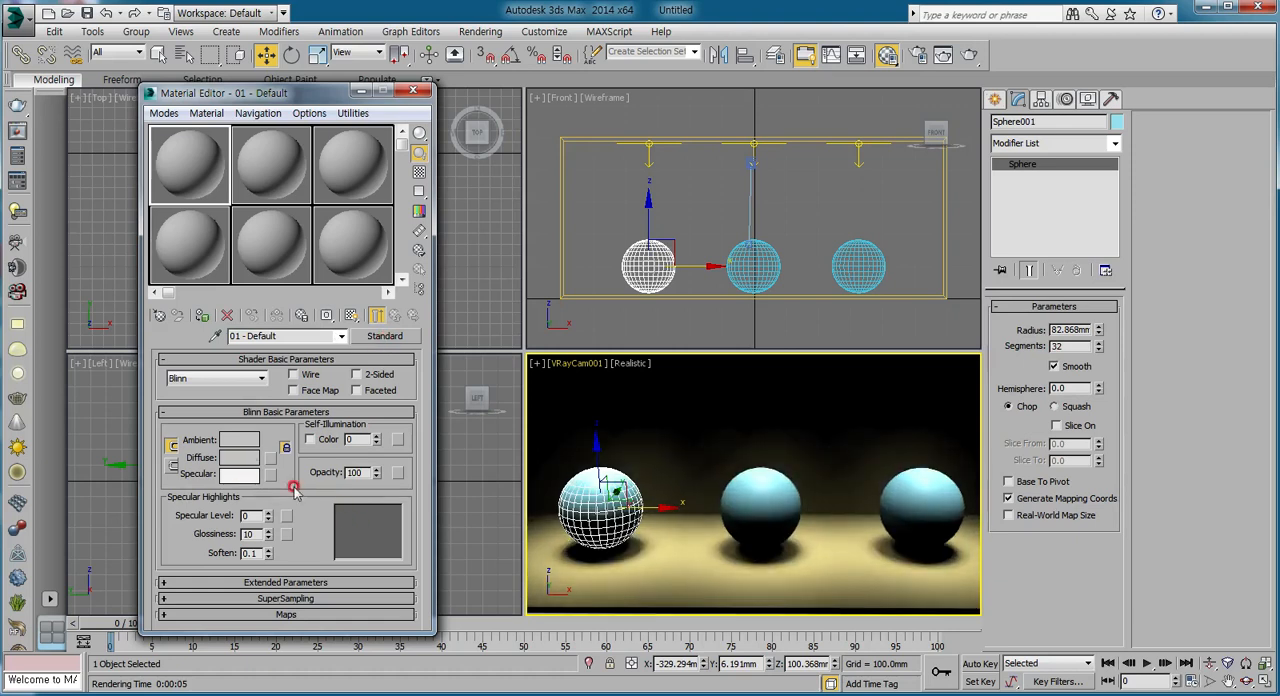
{"action": "left_click", "coordinate": [250, 461]}
{"action": "left_click_drag", "start_coordinate": [366, 128], "coordinate": [467, 131]}
{"action": "left_click", "coordinate": [566, 222]}
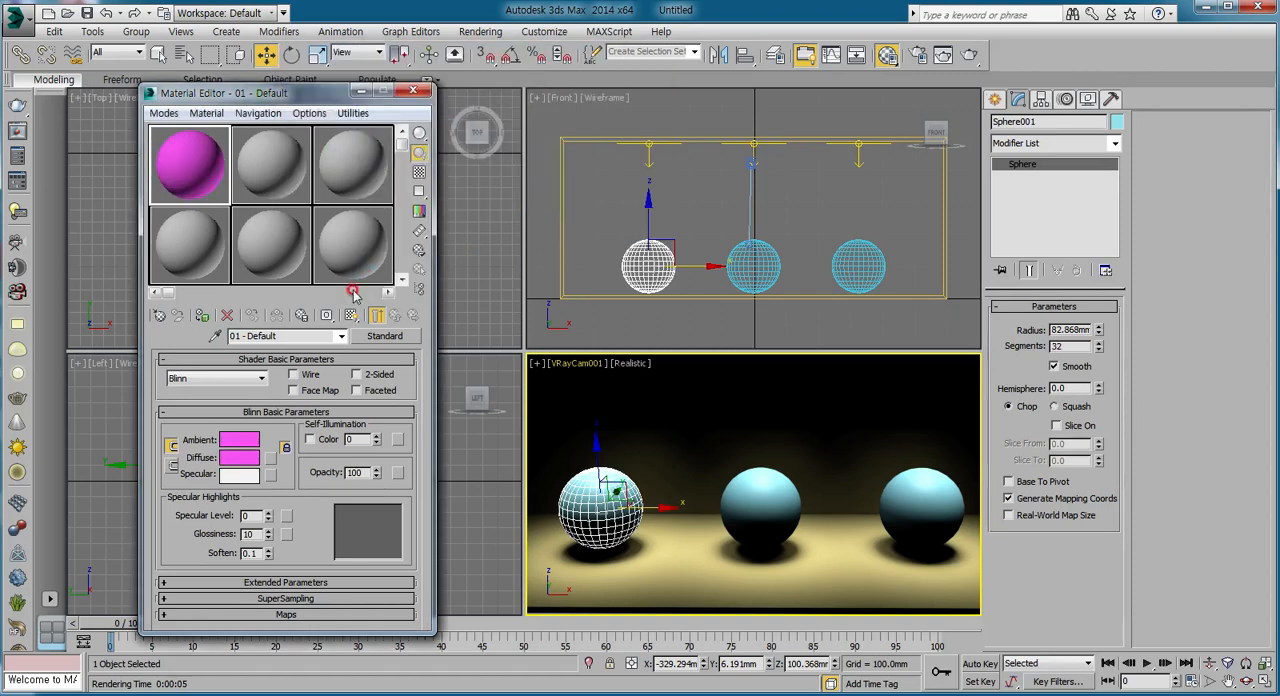
{"action": "left_click", "coordinate": [202, 315]}
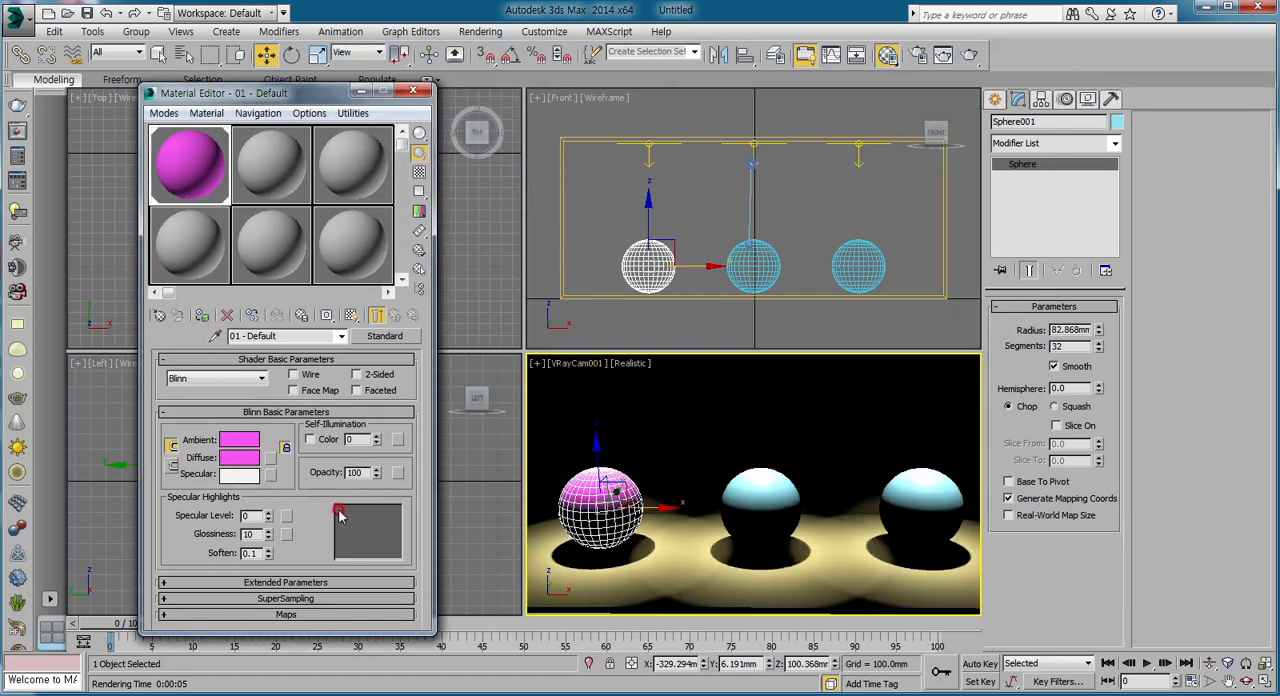
Set the magenta material's specular level to 67 and glossiness to 66, render the scene, and close the rendered image.
{"action": "left_click_drag", "start_coordinate": [268, 512], "coordinate": [268, 486]}
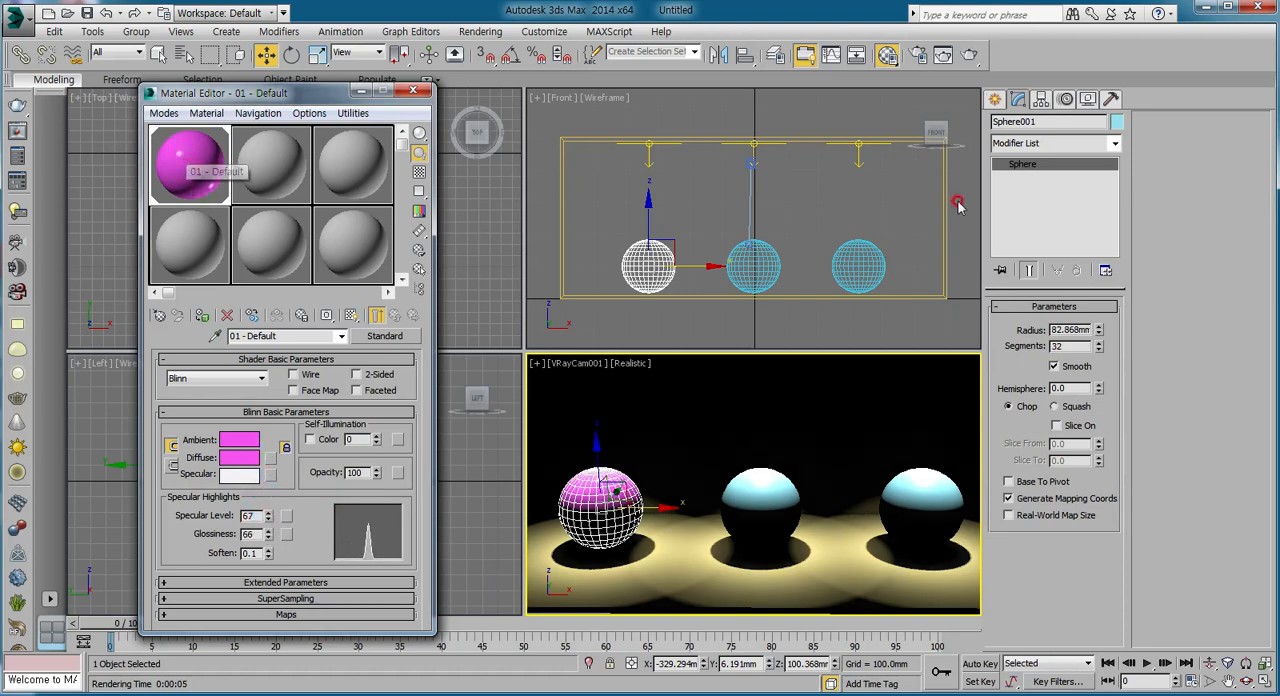
{"action": "left_click", "coordinate": [969, 54]}
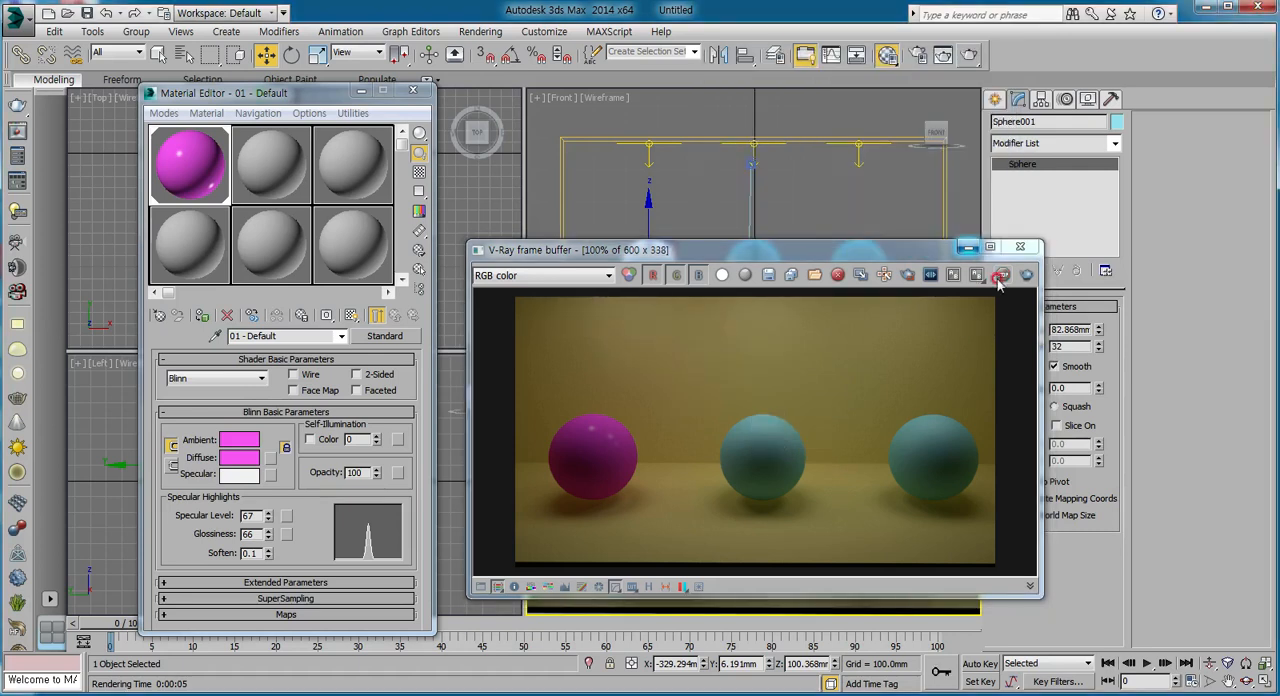
{"action": "left_click", "coordinate": [1020, 246]}
Select the middle sphere, change the second sample material's type to VRayMtl, and assign it to the sphere.
{"action": "left_click", "coordinate": [283, 196]}
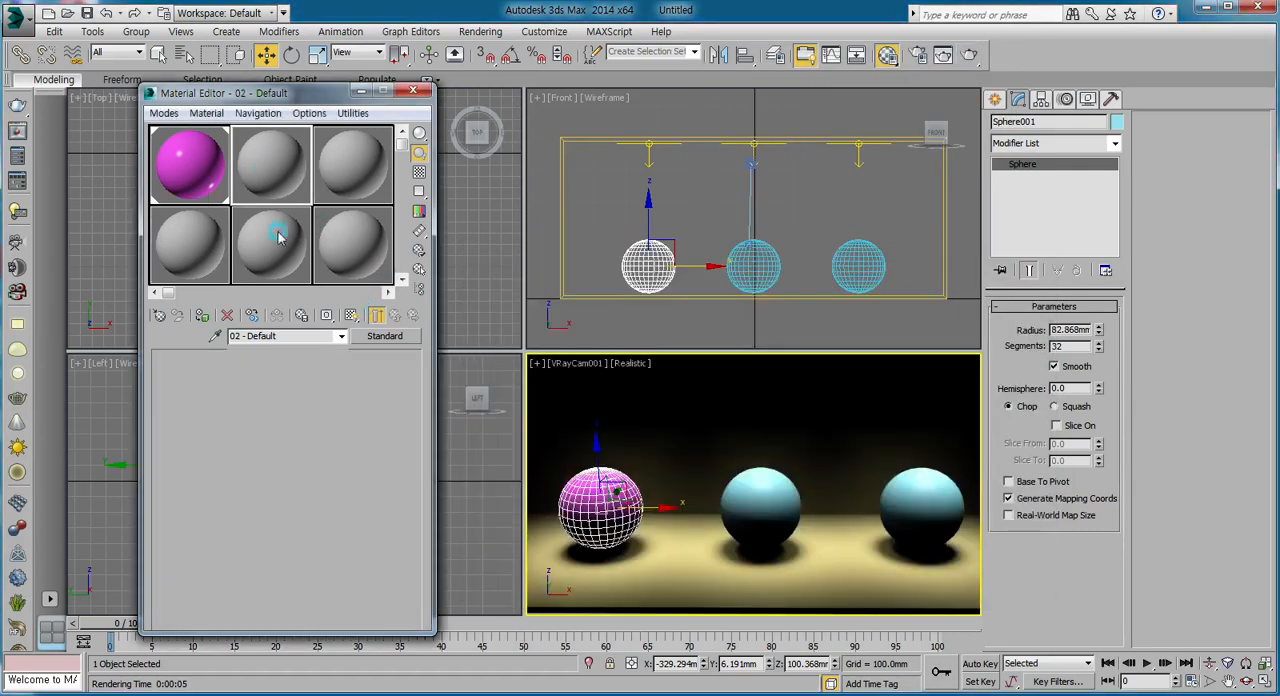
{"action": "left_click", "coordinate": [755, 490]}
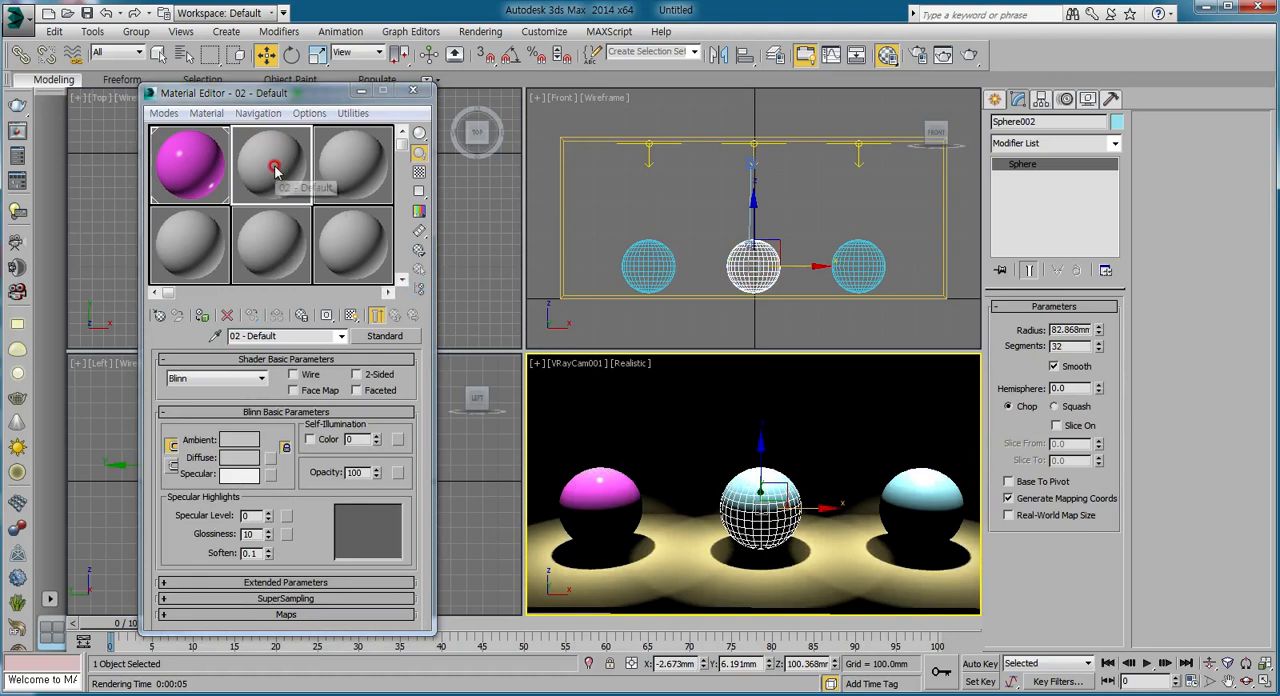
{"action": "left_click", "coordinate": [390, 337]}
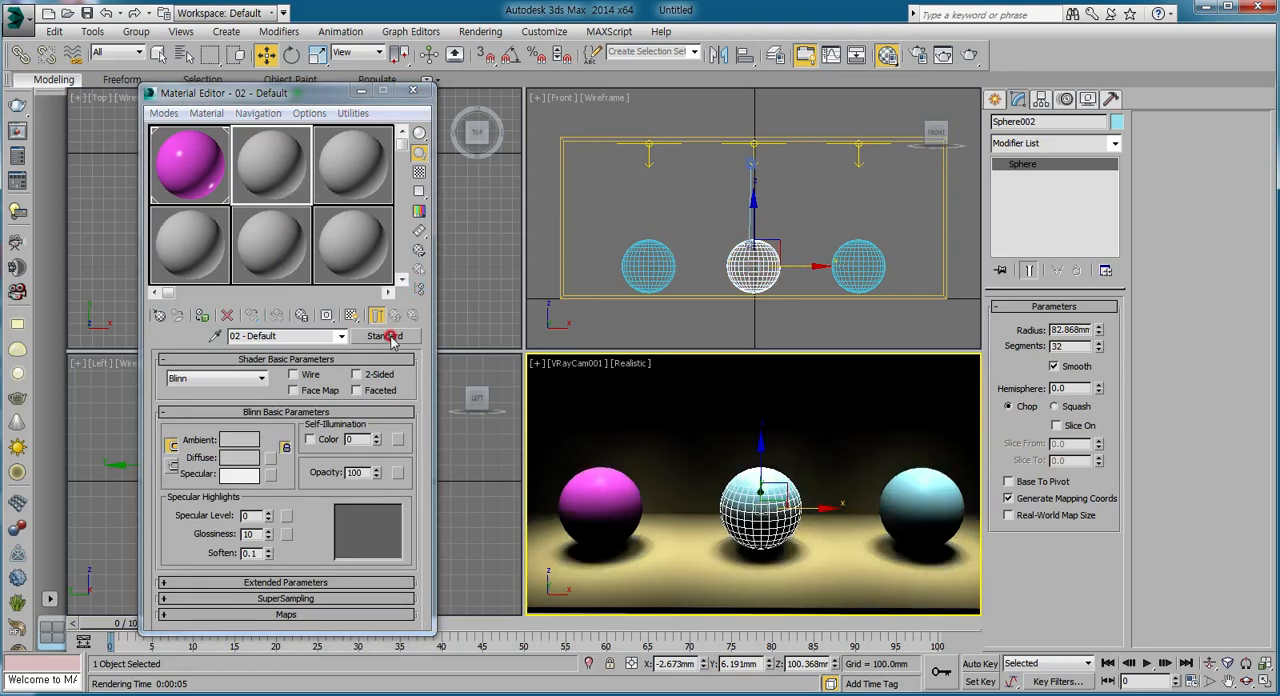
{"action": "left_click", "coordinate": [453, 409]}
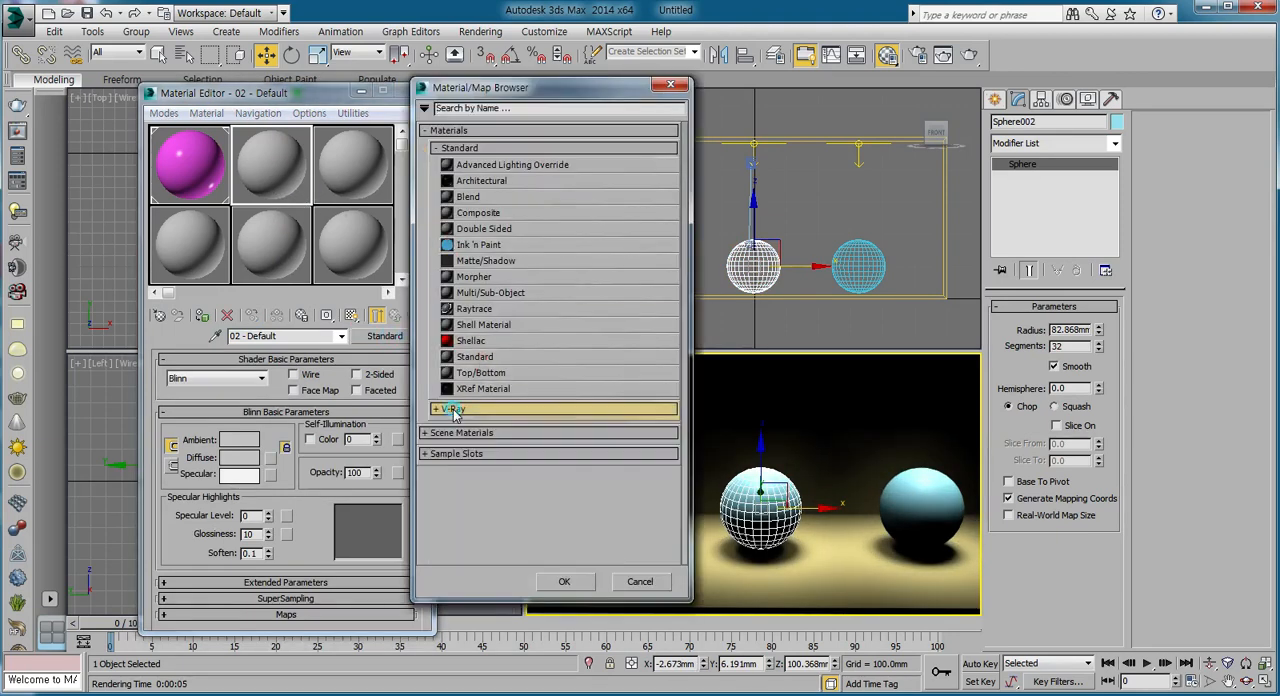
{"action": "mouse_move", "coordinate": [453, 409]}
{"action": "left_mouse_down"}
{"action": "mouse_move", "coordinate": [450, 148]}
{"action": "mouse_move", "coordinate": [460, 403]}
{"action": "left_mouse_up"}
{"action": "left_click", "coordinate": [455, 410]}
{"action": "left_click", "coordinate": [468, 492]}
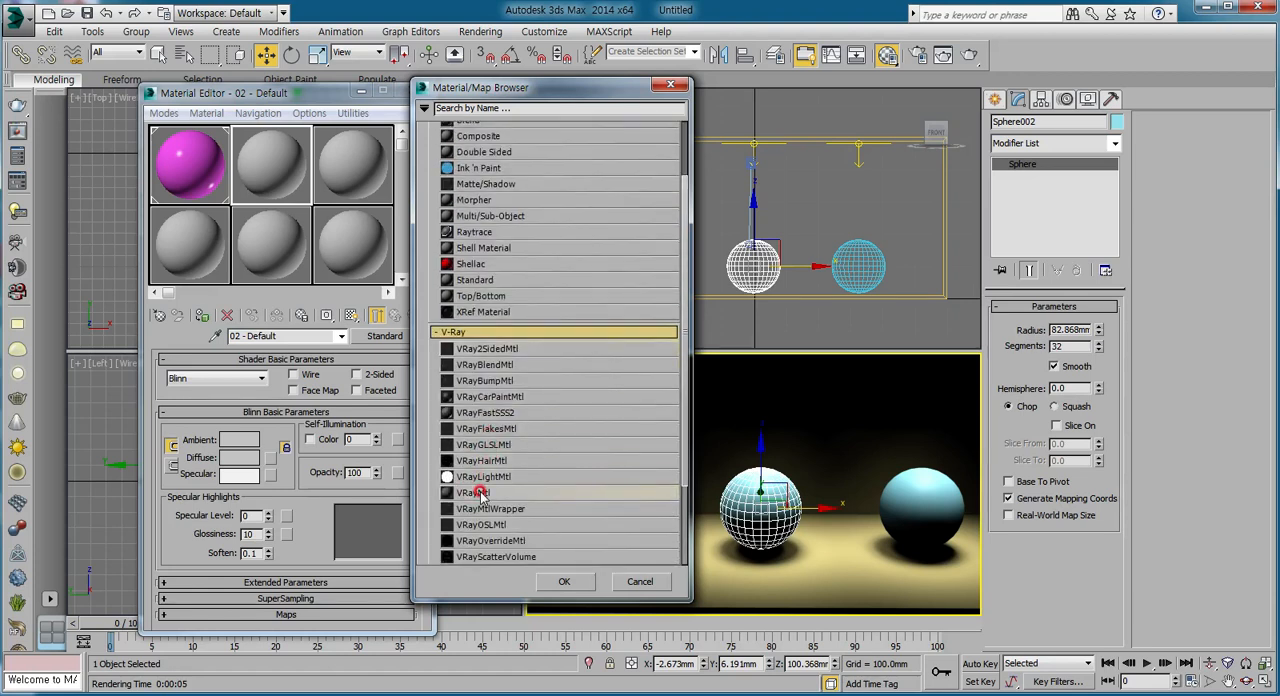
{"action": "double_click", "coordinate": [479, 495]}
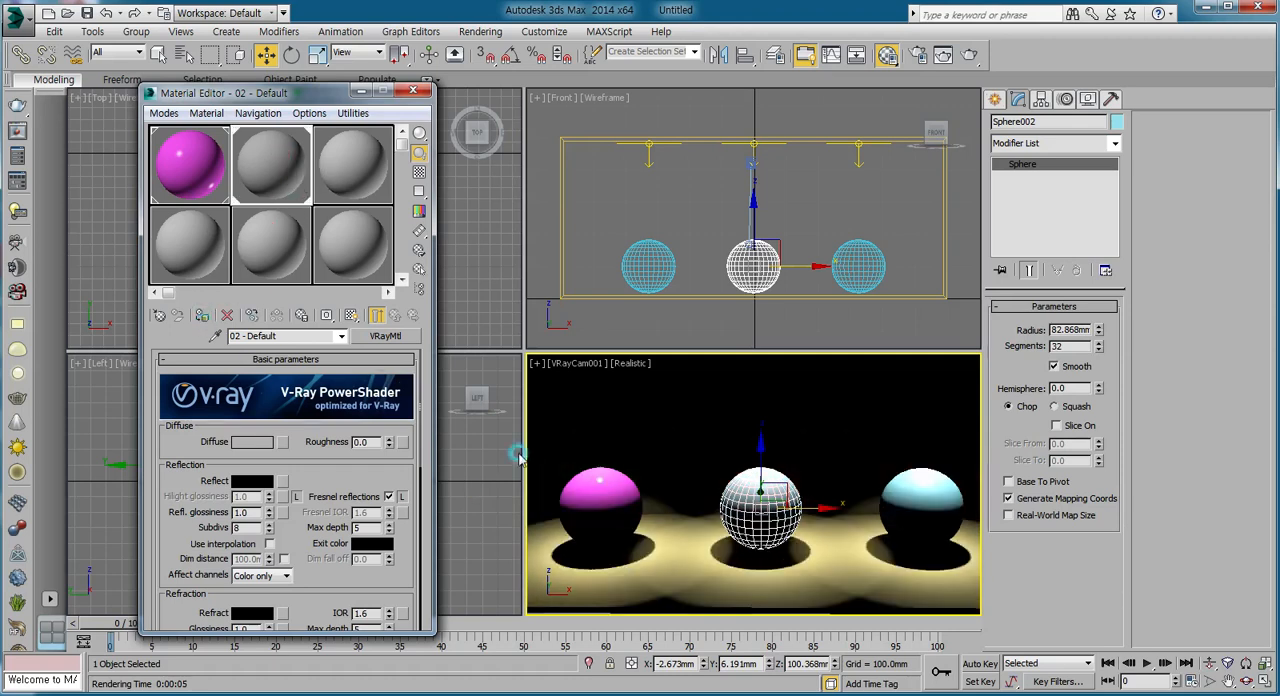
Set the VRayMtl's diffuse color to bright blue with hue 156, saturation 253 and value 242.
{"action": "scroll", "coordinate": [305, 460], "scroll_direction": "down", "scroll_amount": 1}
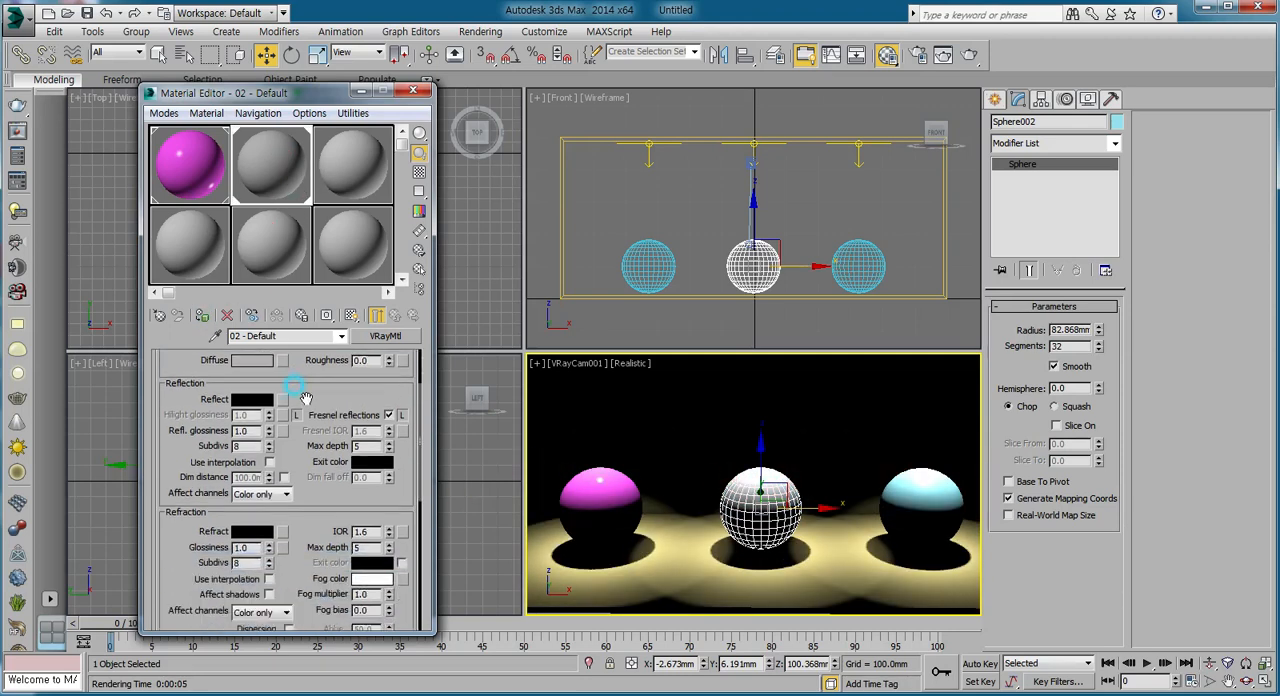
{"action": "left_click_drag", "start_coordinate": [313, 453], "coordinate": [302, 420]}
{"action": "left_click", "coordinate": [258, 394]}
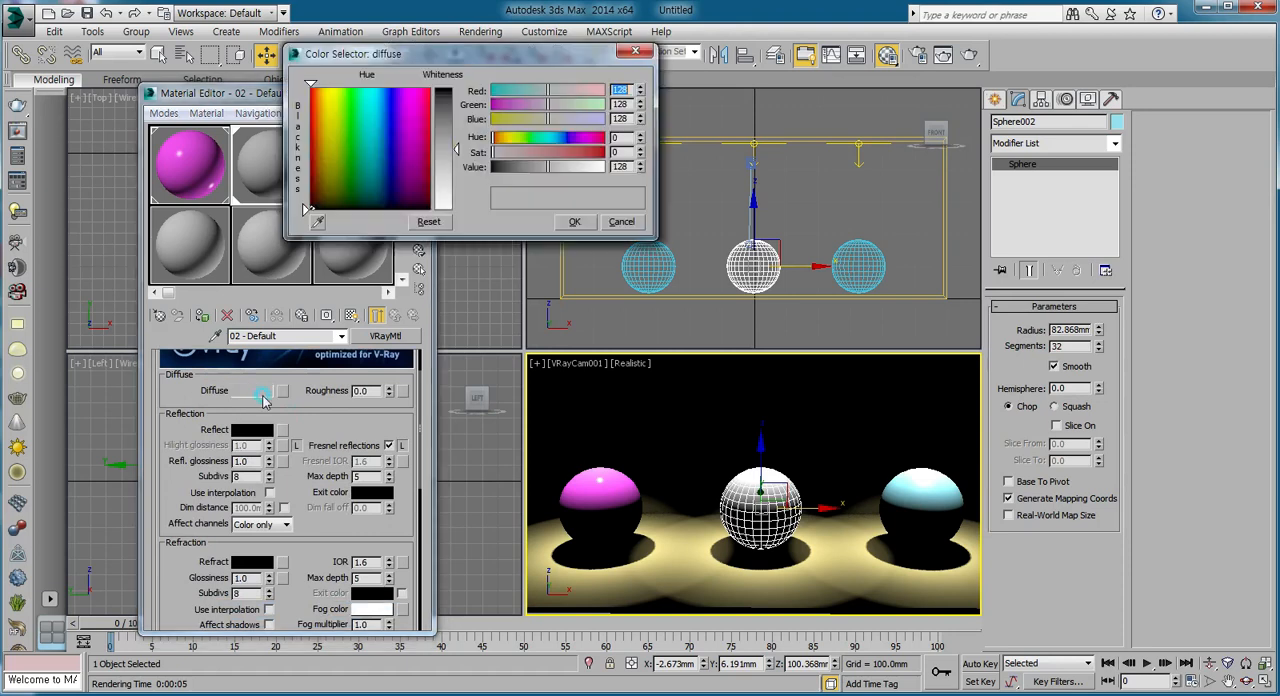
{"action": "left_click", "coordinate": [380, 107]}
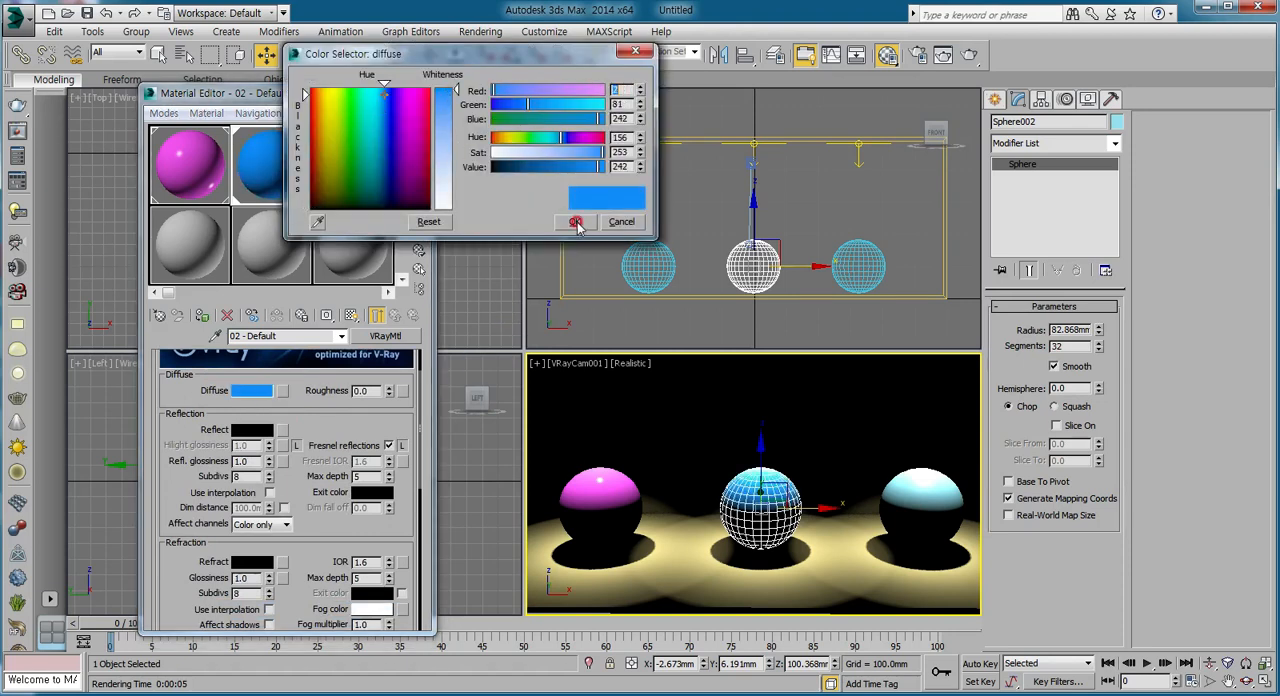
{"action": "left_click", "coordinate": [574, 221]}
{"action": "left_click", "coordinate": [258, 390]}
{"action": "left_click", "coordinate": [167, 402]}
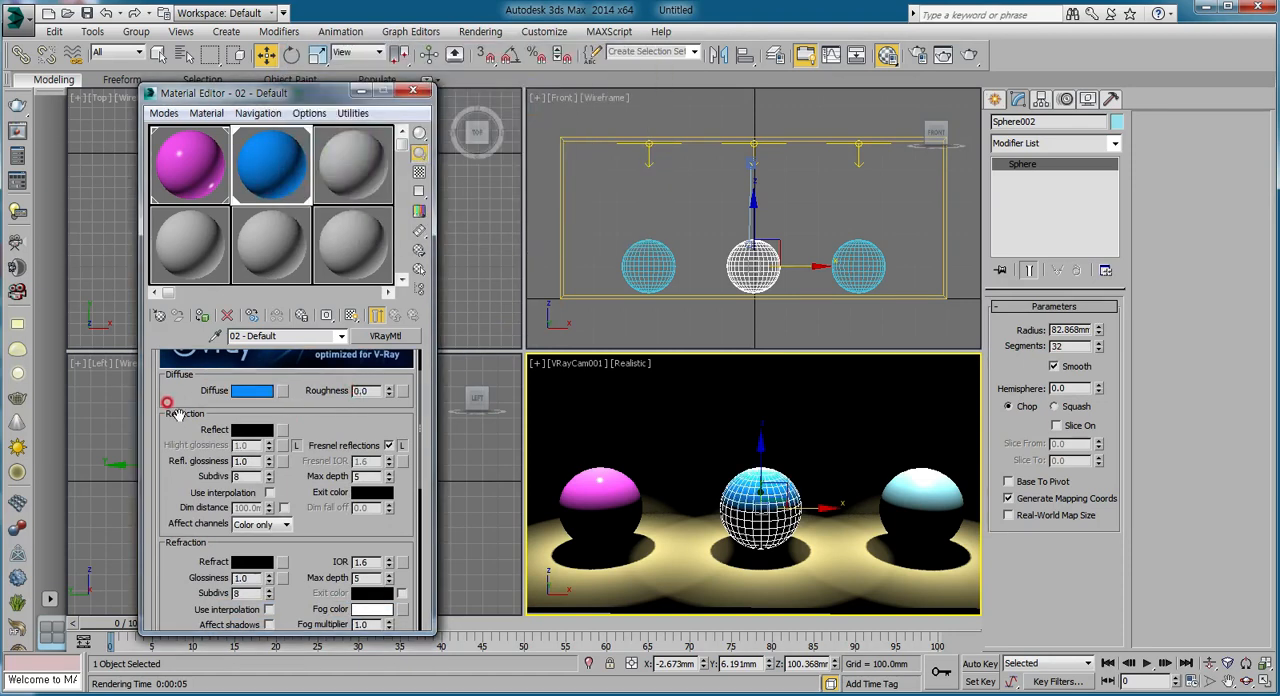
Set the blue VRayMtl's reflection color to light gray with value 181 and render the scene.
{"action": "left_click", "coordinate": [256, 431]}
{"action": "left_click", "coordinate": [459, 105]}
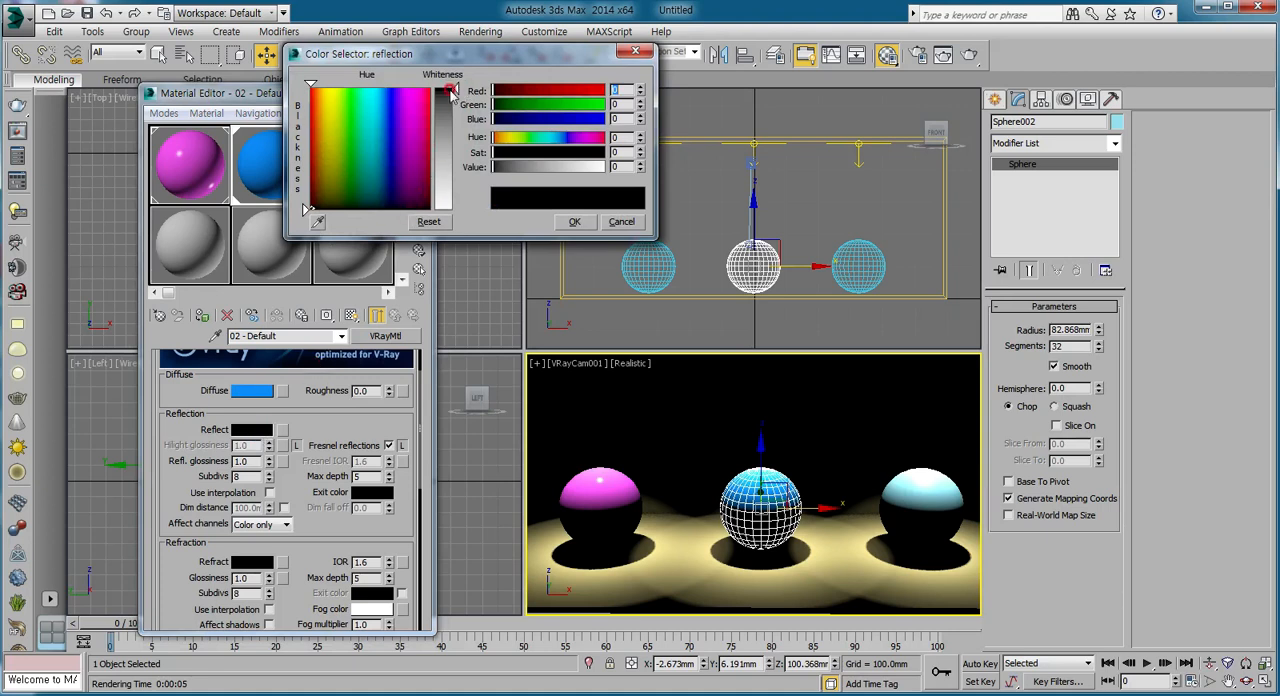
{"action": "left_click_drag", "start_coordinate": [452, 92], "coordinate": [456, 175]}
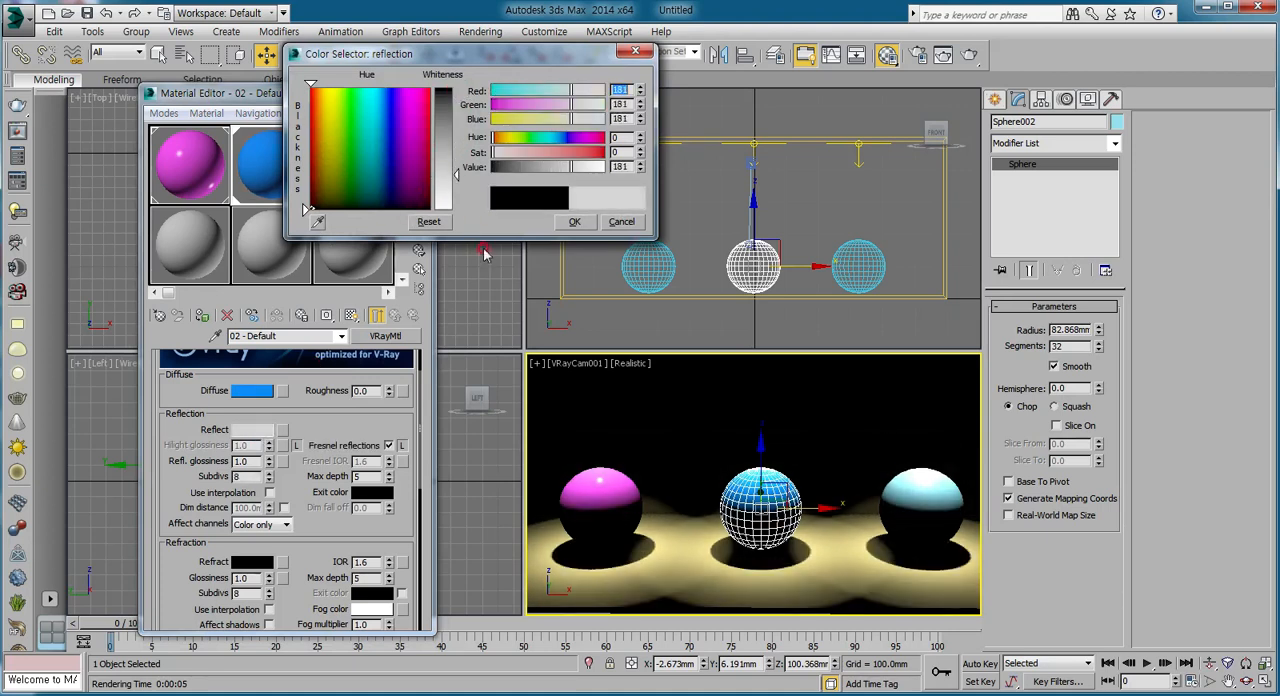
{"action": "left_click", "coordinate": [571, 223]}
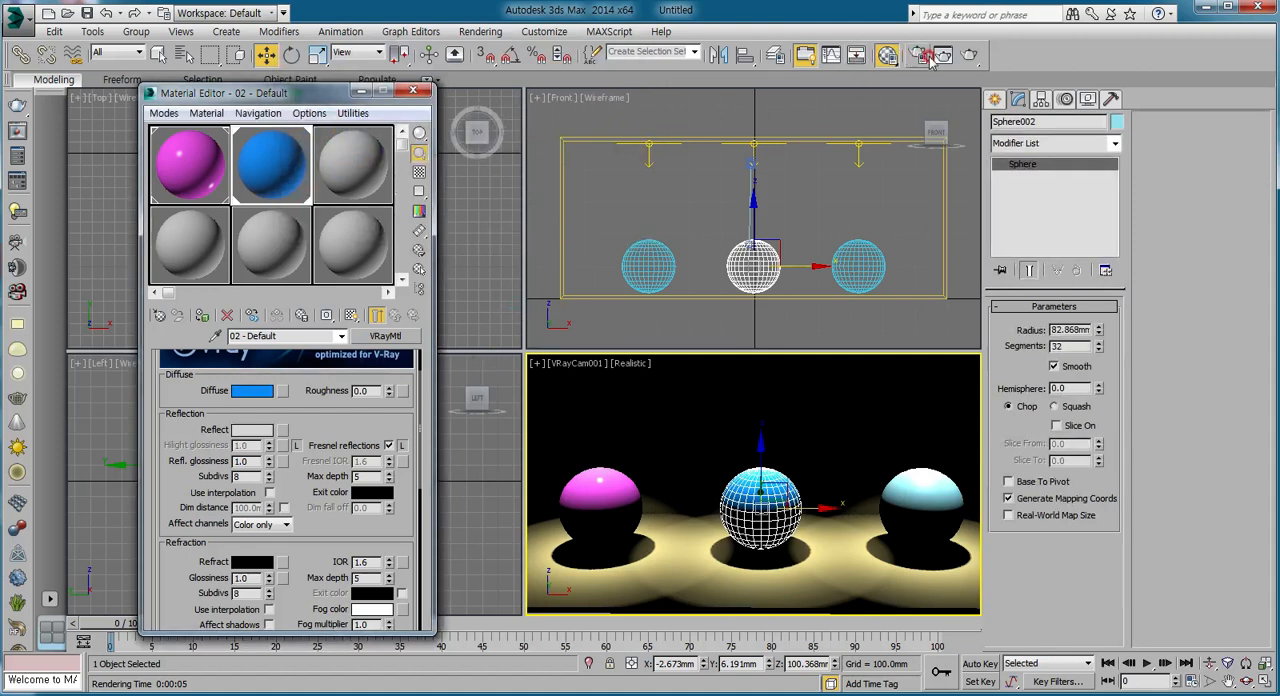
{"action": "left_click", "coordinate": [969, 55]}
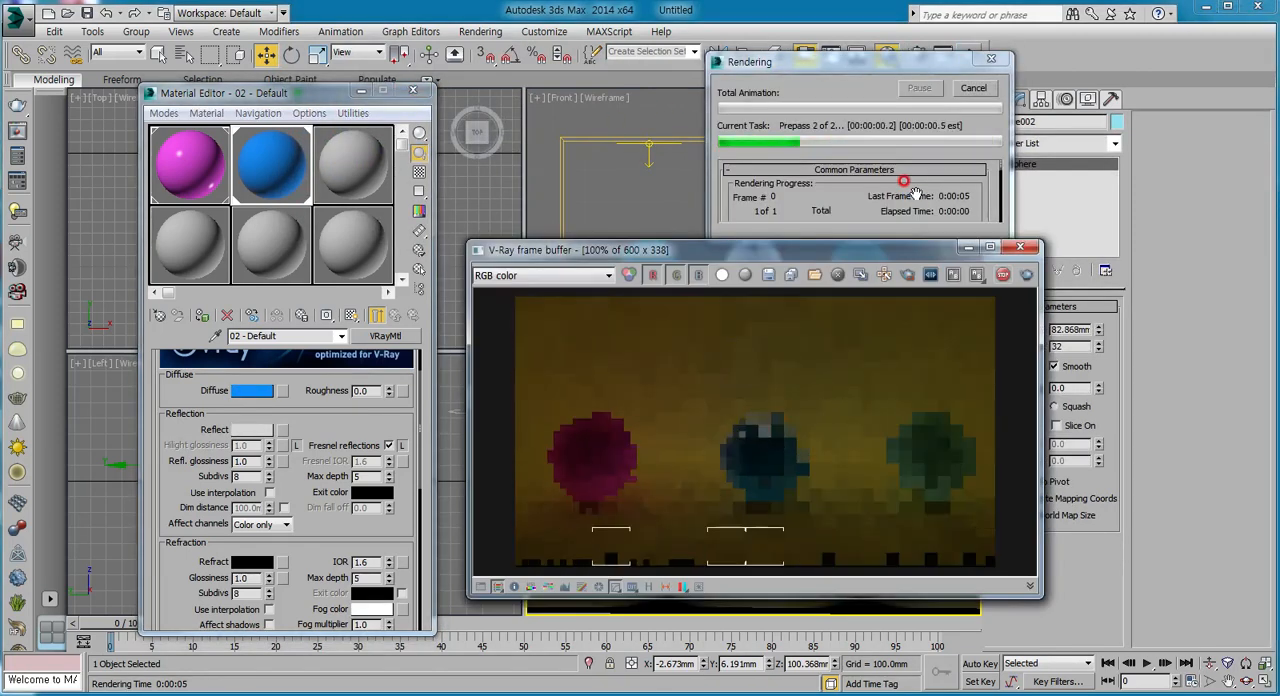